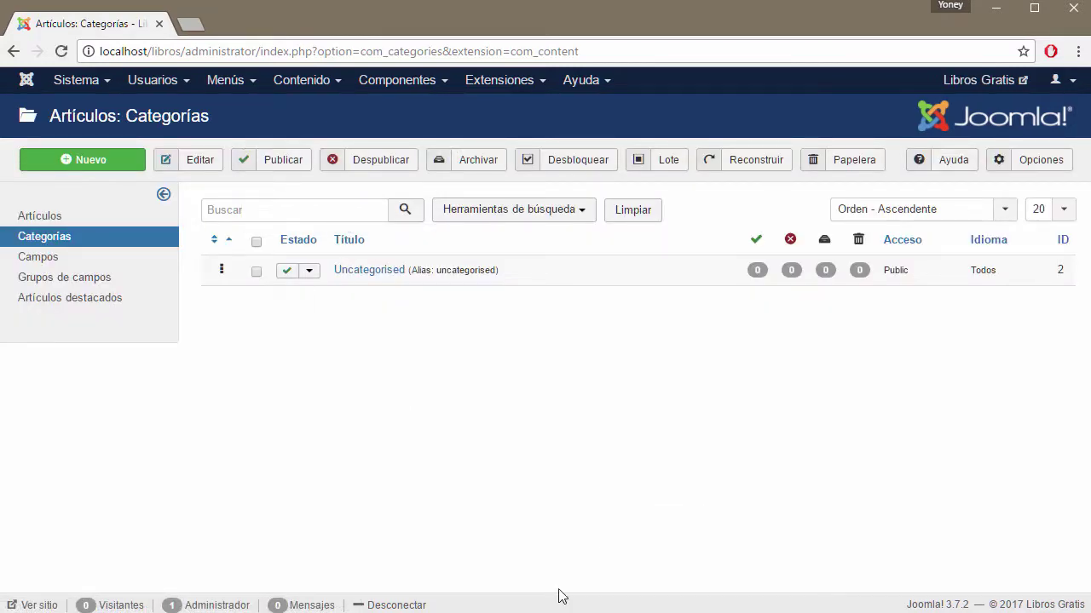
Check the planned page category in the Word document, and in Joomla create the article category PÁGINAS ESTÁTICAS, saving it with a new blank one started
{"action": "key", "text": "alt+Tab"}
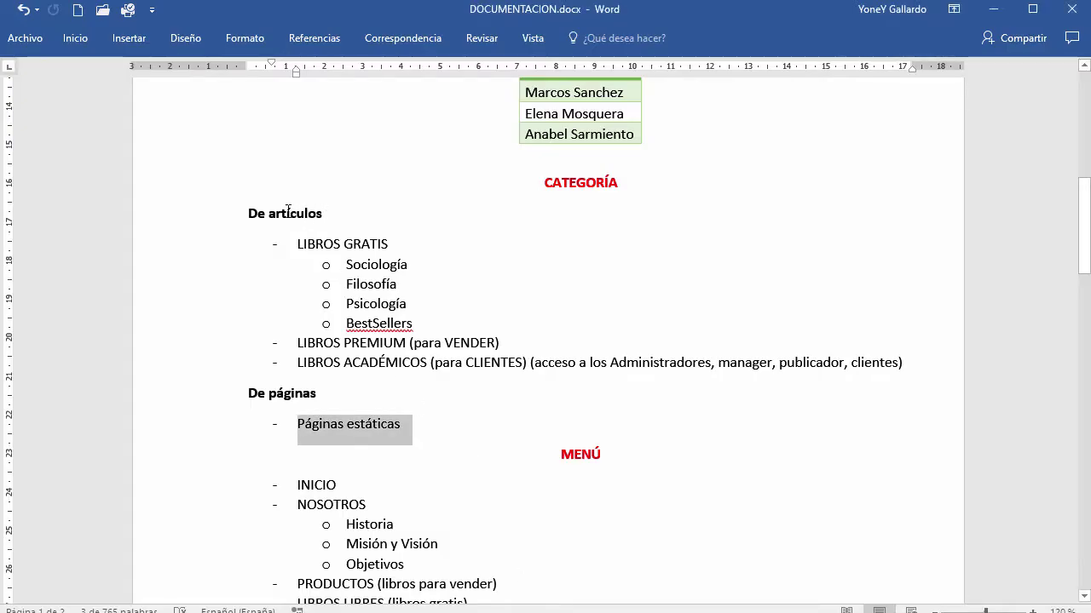
{"action": "left_click", "coordinate": [389, 461]}
{"action": "left_click_drag", "start_coordinate": [409, 424], "coordinate": [304, 423]}
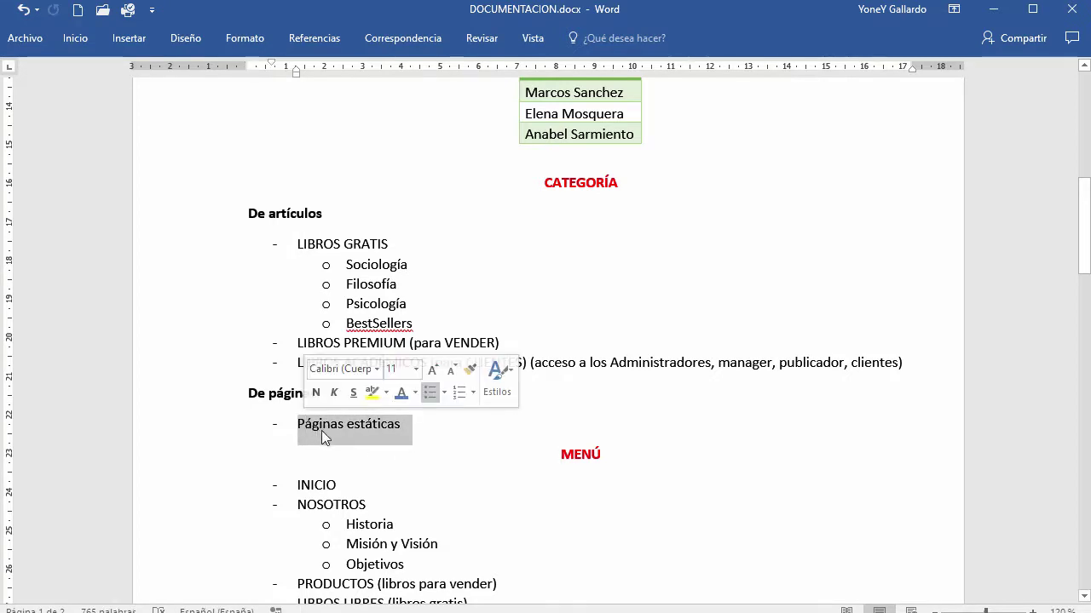
{"action": "key", "text": "alt+Tab"}
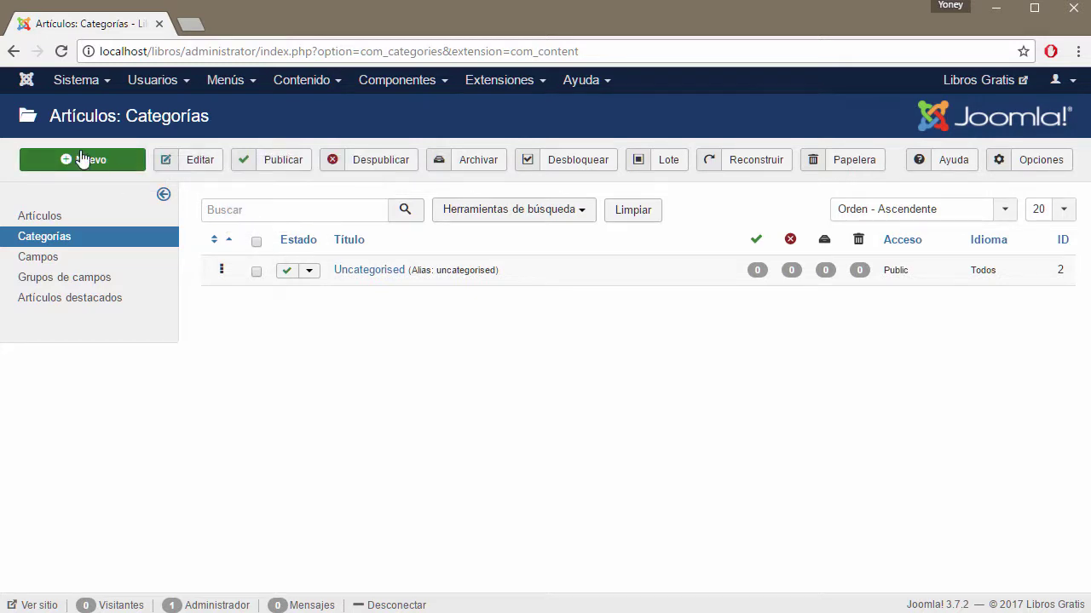
{"action": "left_click", "coordinate": [342, 86]}
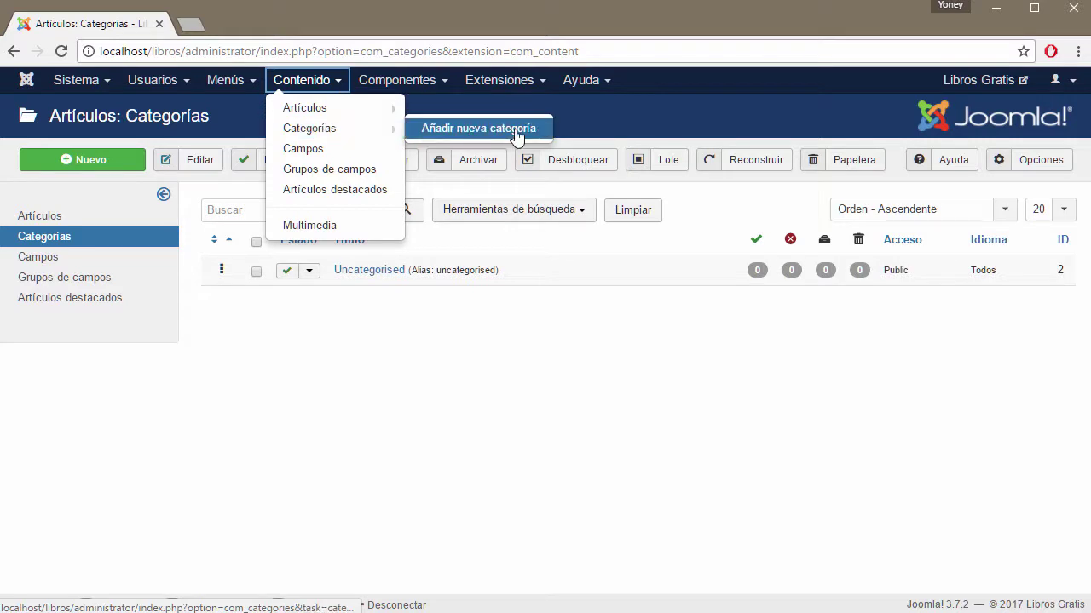
{"action": "left_click", "coordinate": [443, 383]}
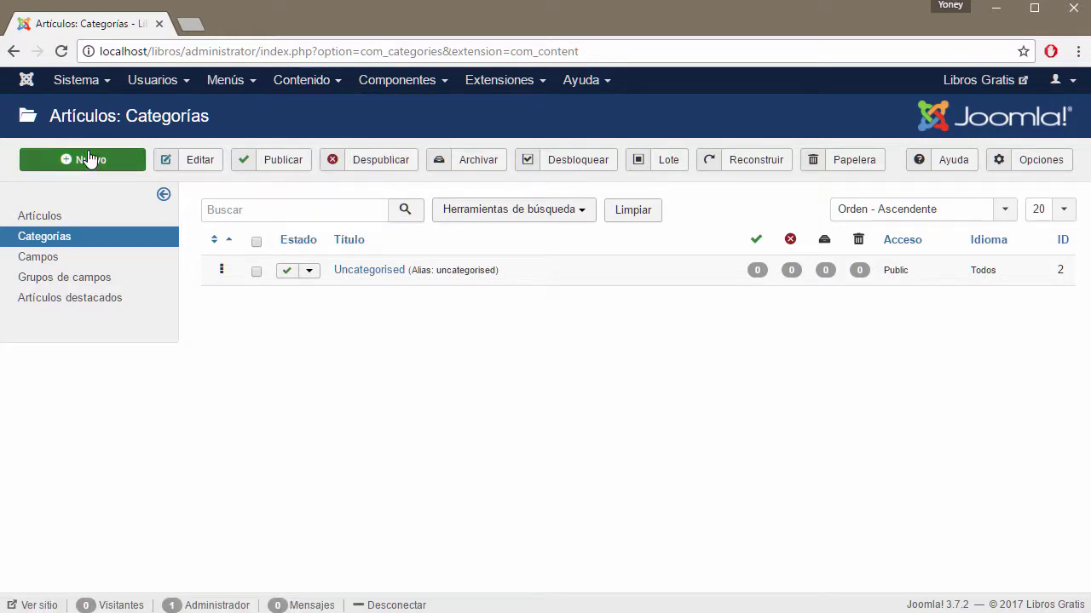
{"action": "left_click", "coordinate": [89, 160]}
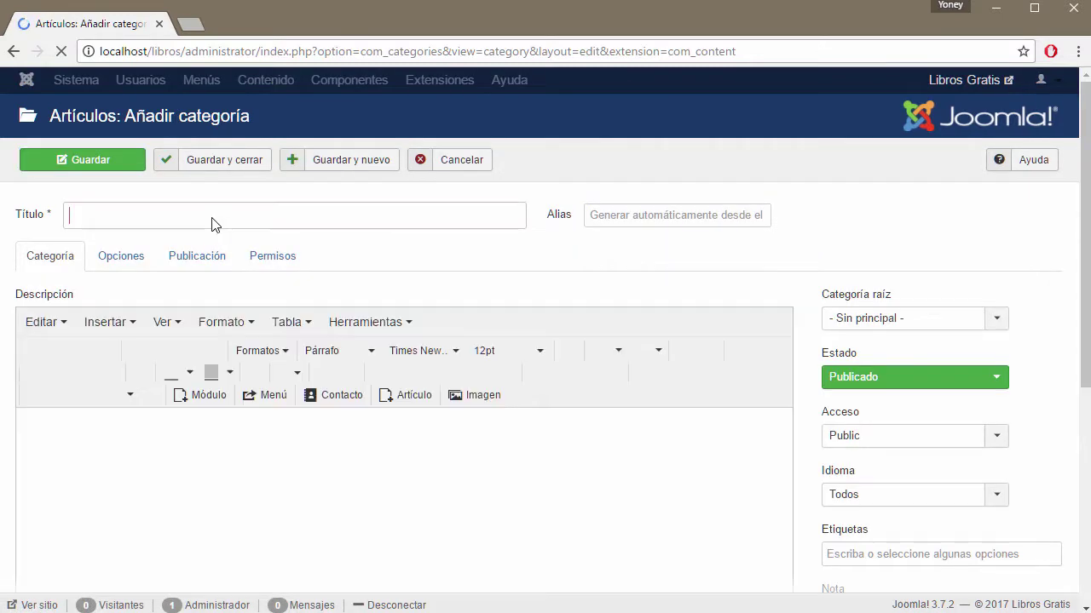
{"action": "type", "text": "P"}
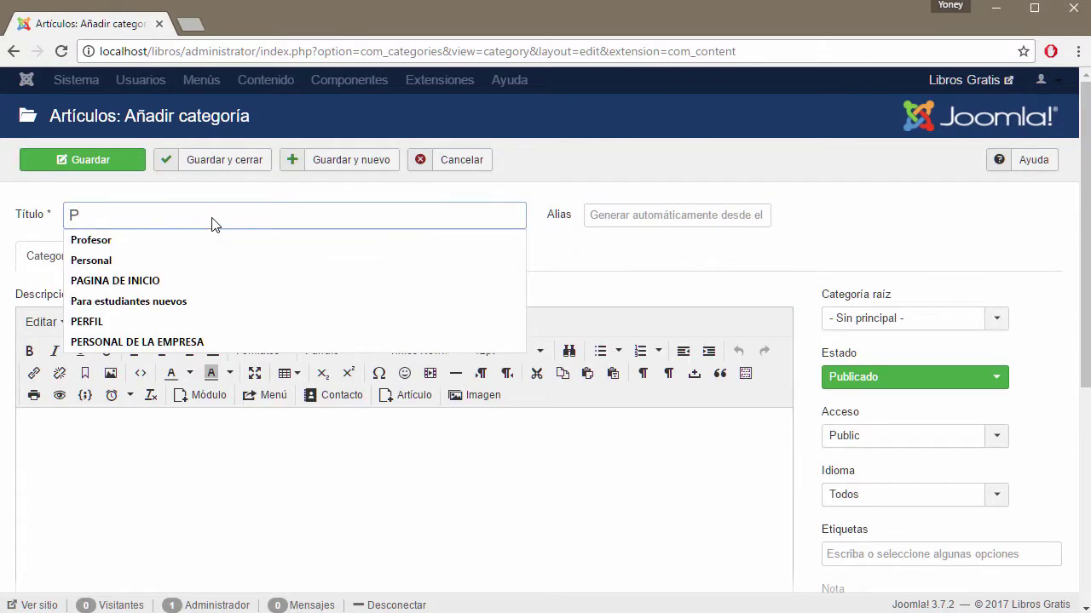
{"action": "type", "text": "ÁGINAS ESTÁTICAS"}
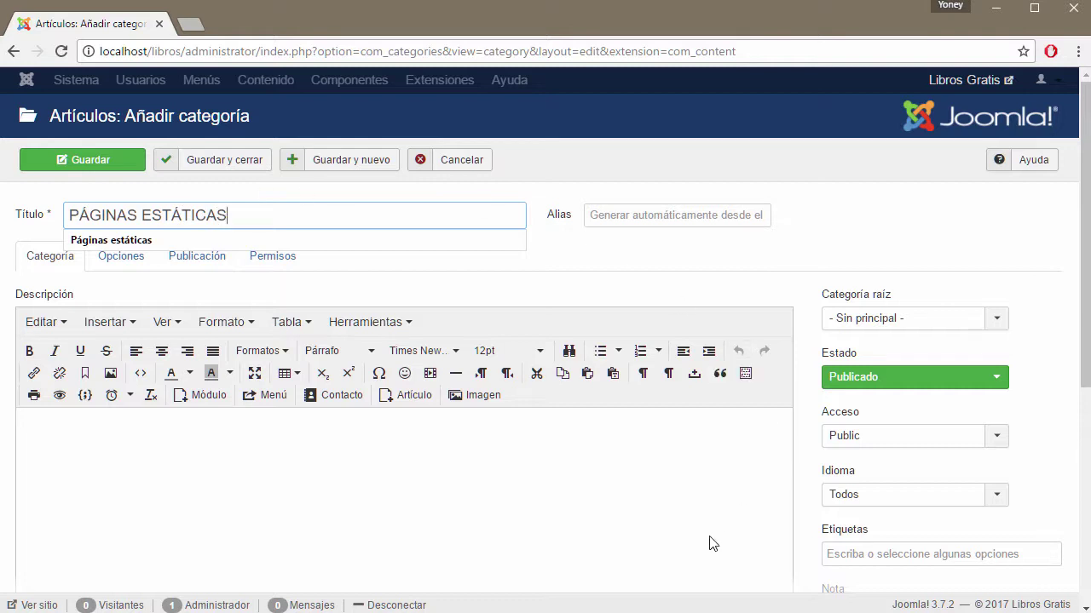
{"action": "left_click", "coordinate": [714, 544]}
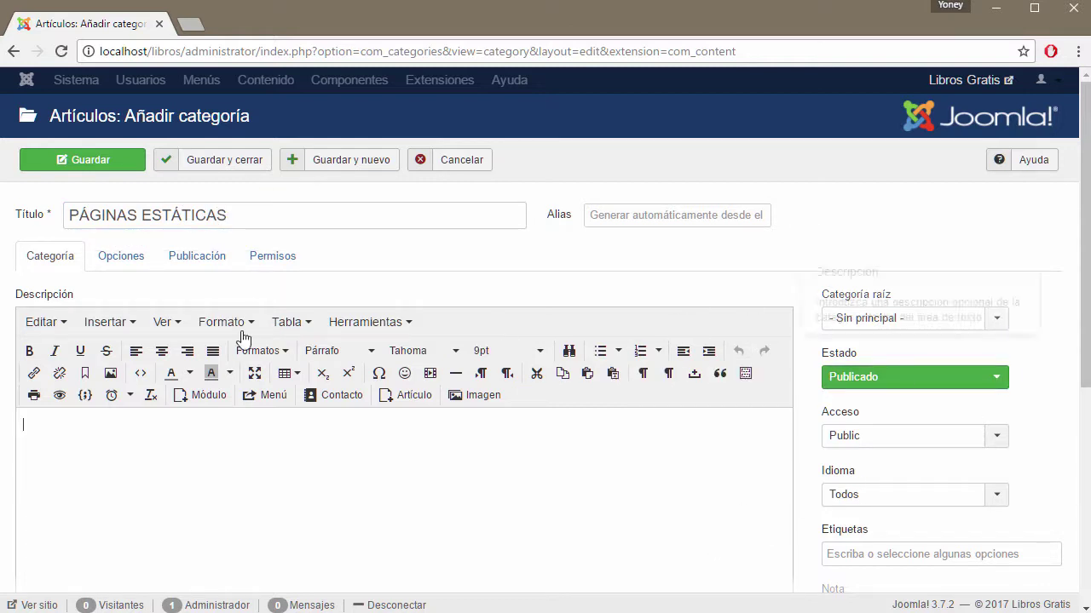
{"action": "left_click", "coordinate": [341, 166]}
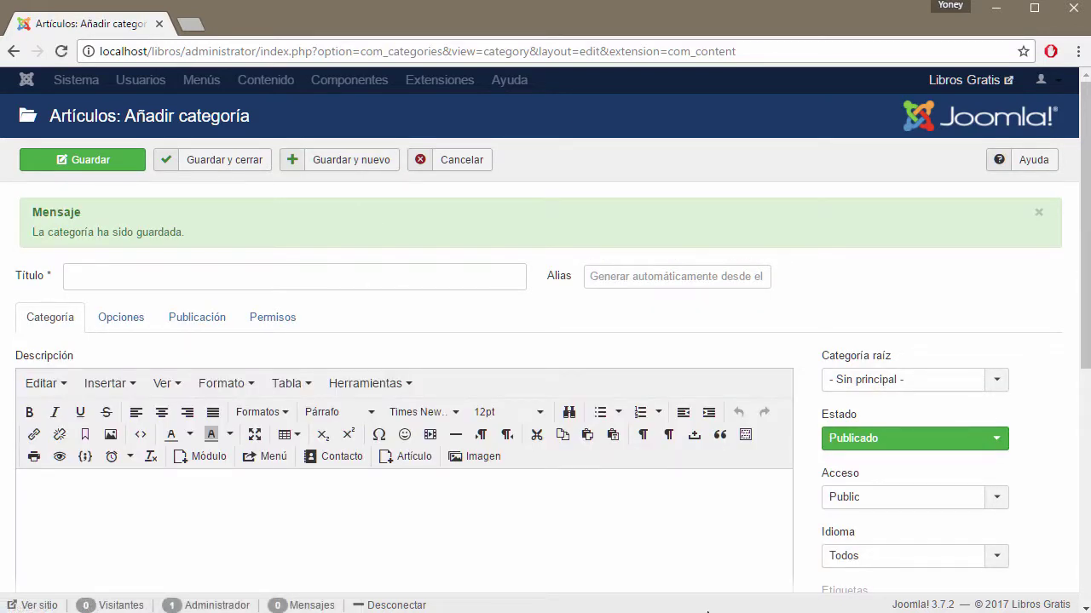
Review the article categories in the Word document, and in Joomla create the top-level category LIBROS GRATIS, saving it with another blank one started
{"action": "key", "text": "alt+Tab"}
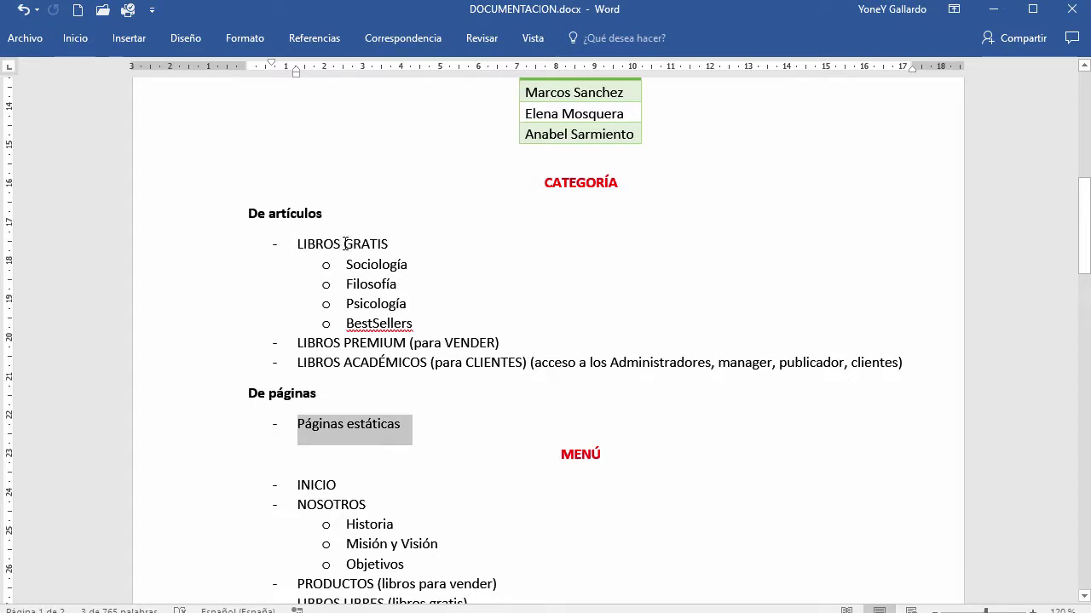
{"action": "left_click_drag", "start_coordinate": [326, 214], "coordinate": [247, 215]}
{"action": "left_click", "coordinate": [417, 230]}
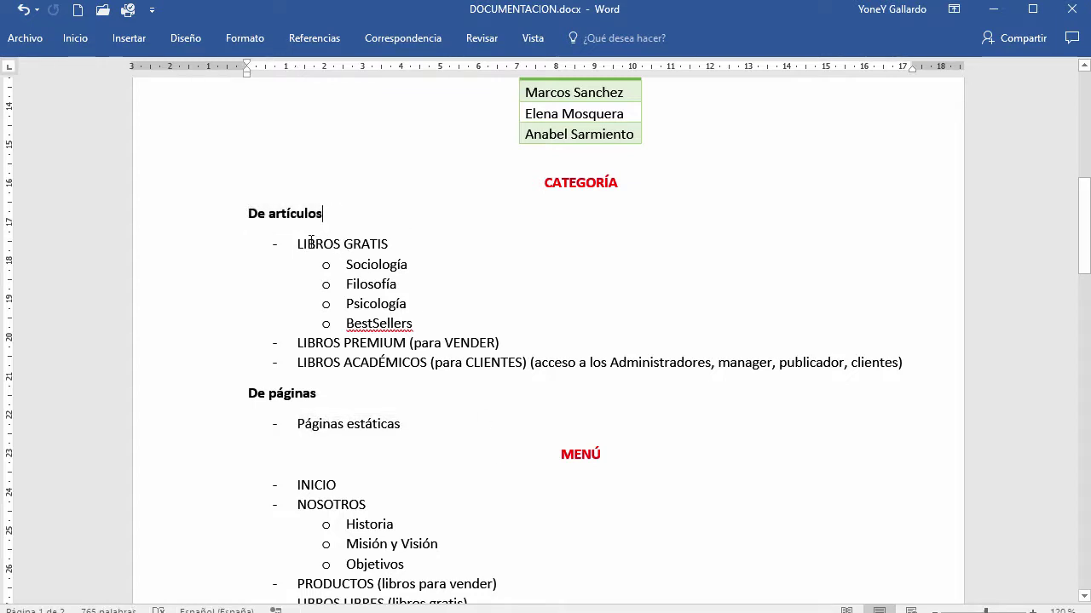
{"action": "left_click_drag", "start_coordinate": [338, 310], "coordinate": [910, 380]}
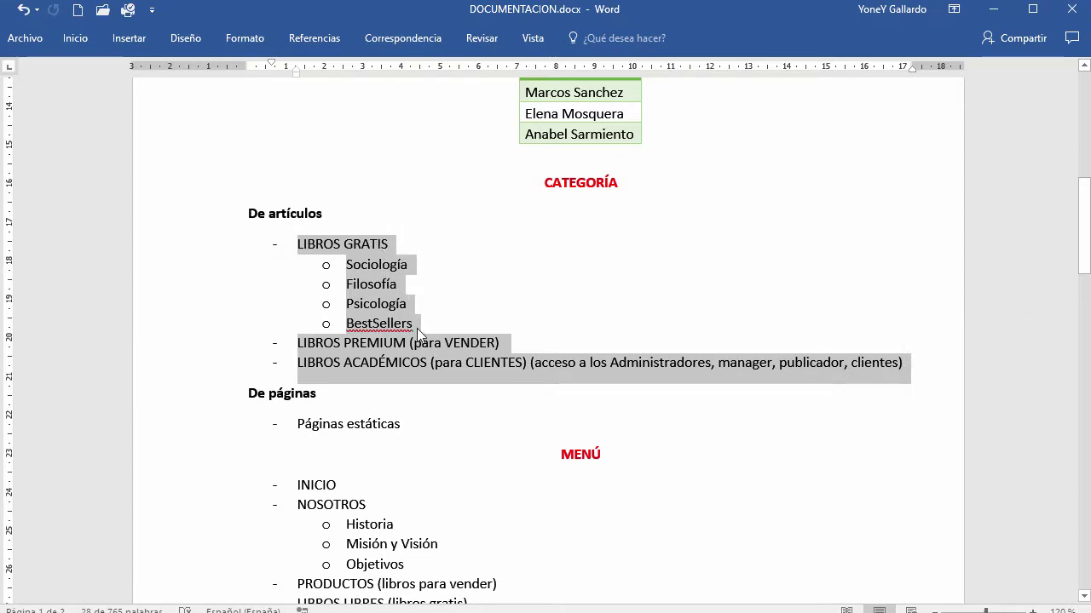
{"action": "key", "text": "alt+Tab"}
{"action": "left_click", "coordinate": [243, 273]}
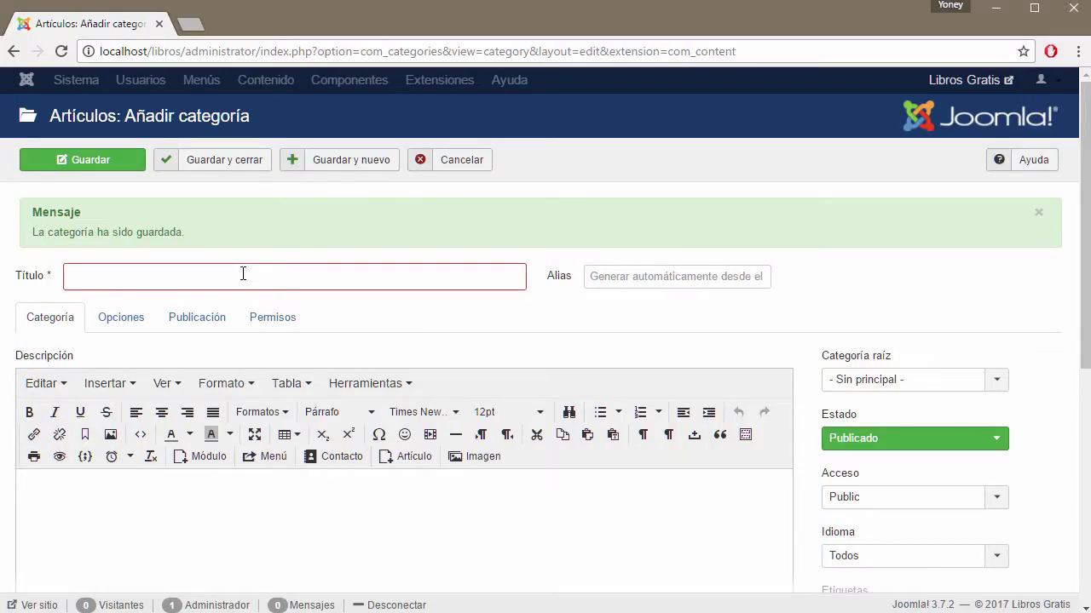
{"action": "type", "text": "LIBROS GRATIS"}
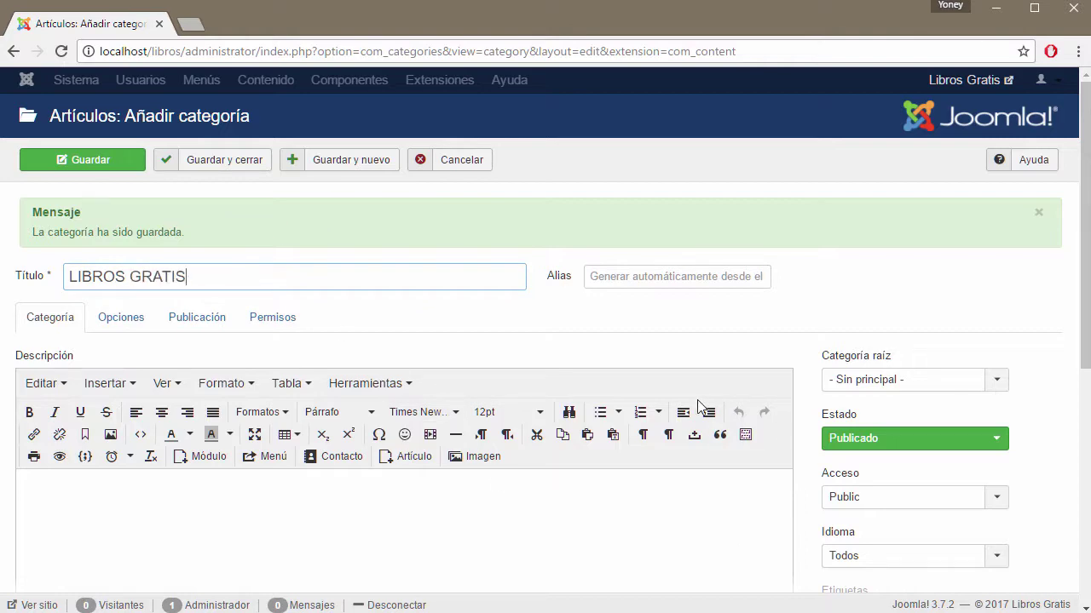
{"action": "scroll", "coordinate": [662, 440], "scroll_direction": "down", "scroll_amount": 3}
{"action": "scroll", "coordinate": [662, 437], "scroll_direction": "up", "scroll_amount": 3}
{"action": "left_click", "coordinate": [346, 162]}
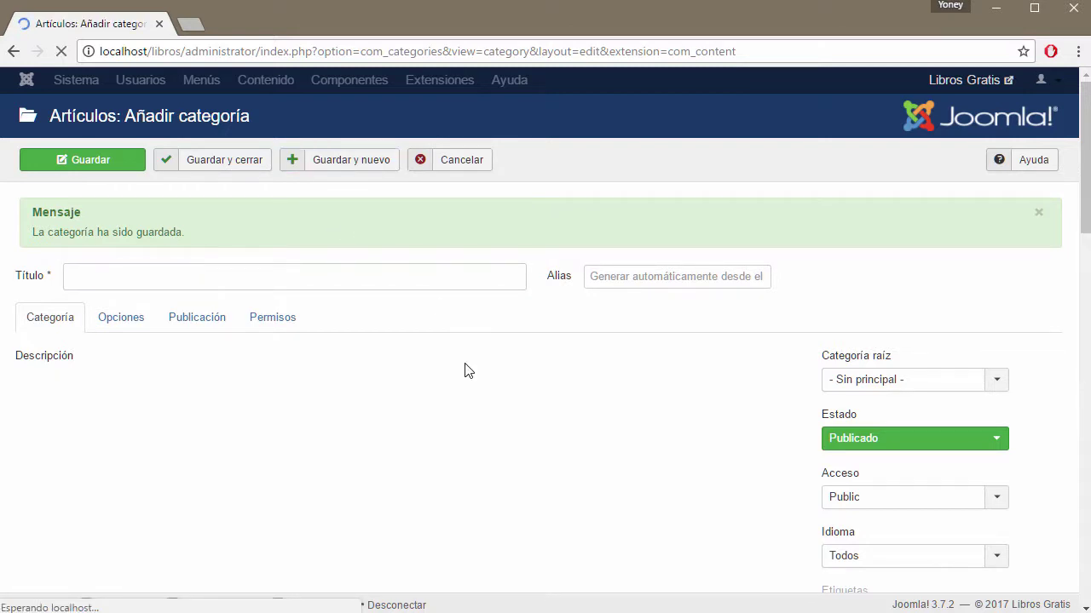
Create the category Sociología with LIBROS GRATIS as its parent, and save it with another blank category started
{"action": "key", "text": "alt+Tab"}
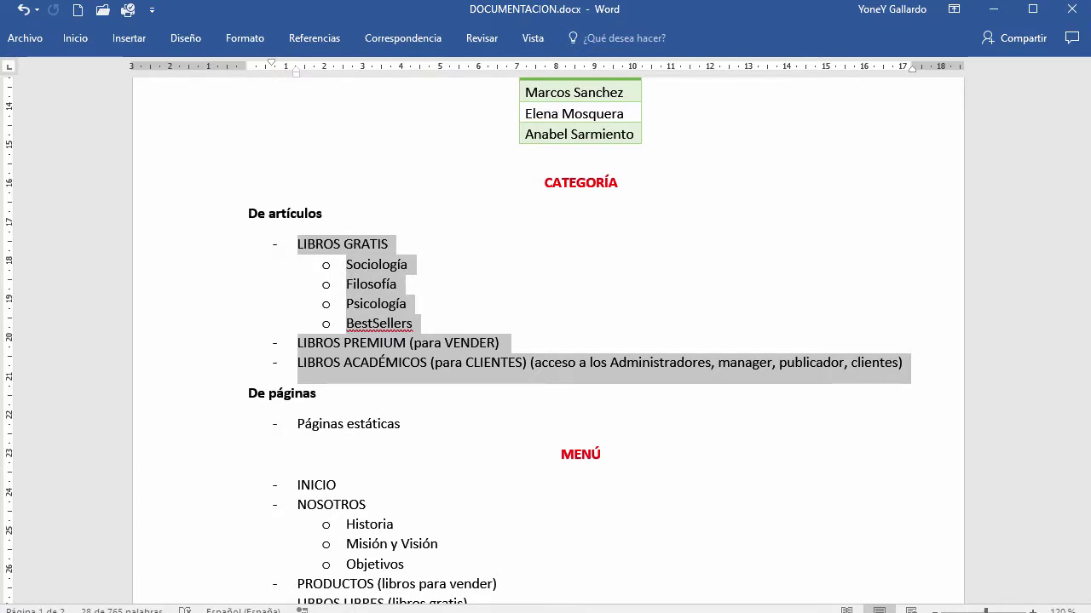
{"action": "key", "text": "alt+Tab"}
{"action": "left_click", "coordinate": [271, 282]}
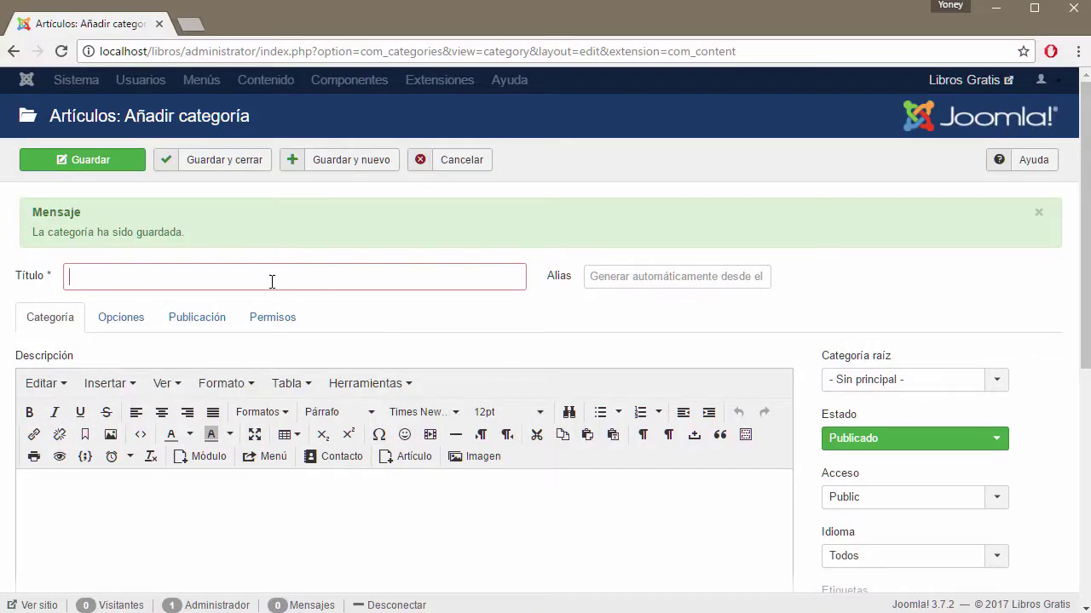
{"action": "type", "text": "Sociología"}
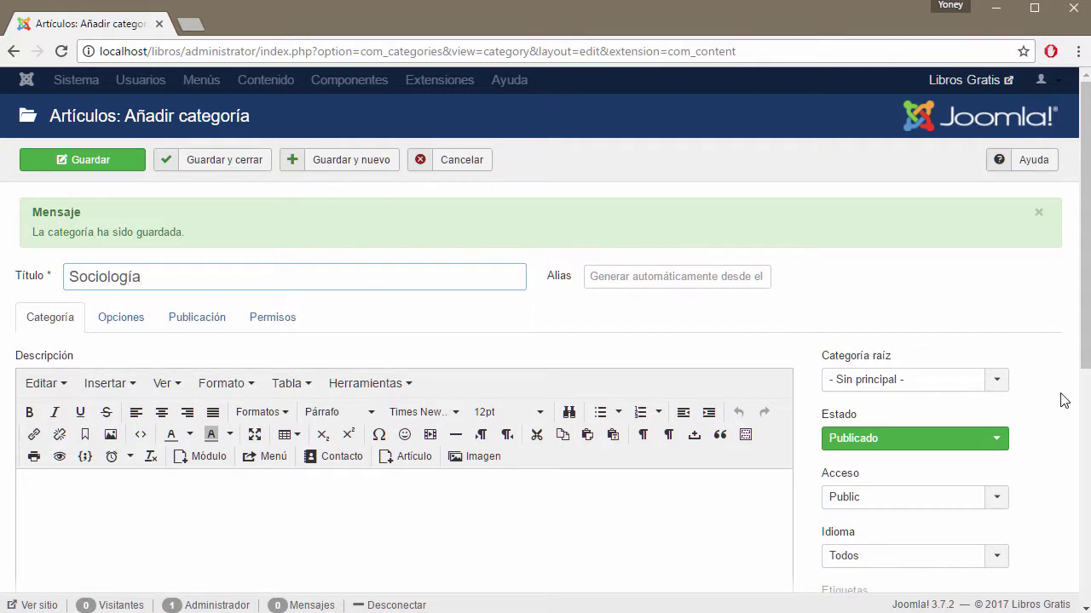
{"action": "left_click", "coordinate": [996, 379]}
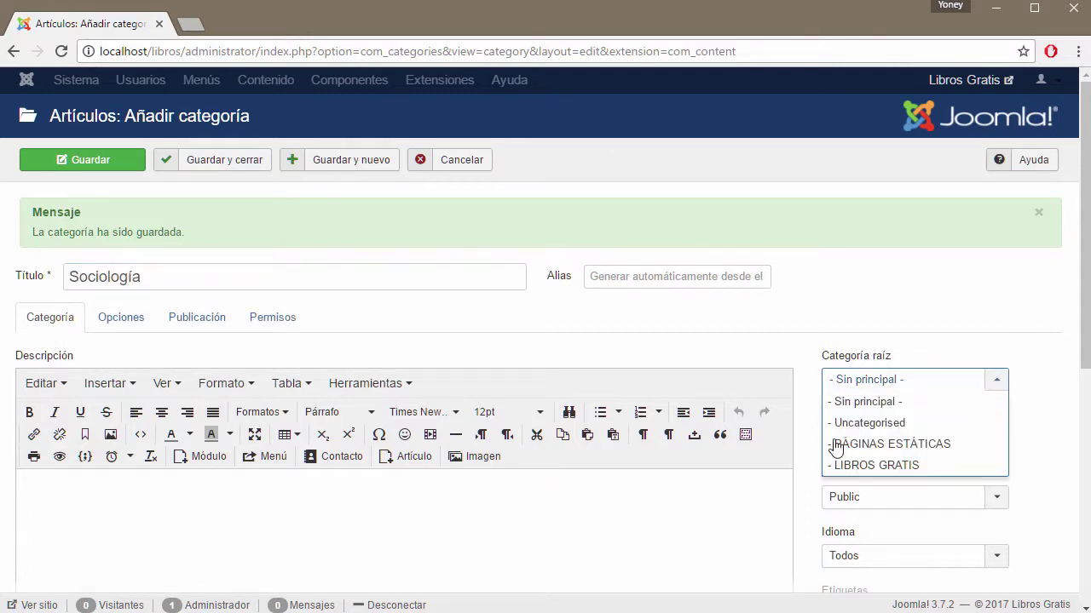
{"action": "left_click", "coordinate": [870, 467]}
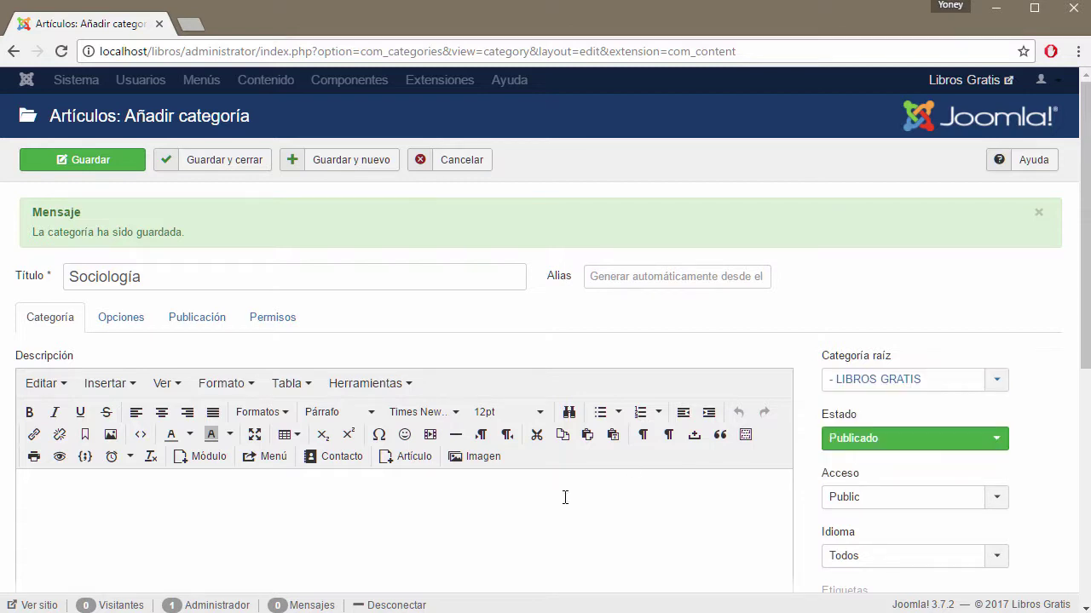
{"action": "left_click", "coordinate": [554, 511]}
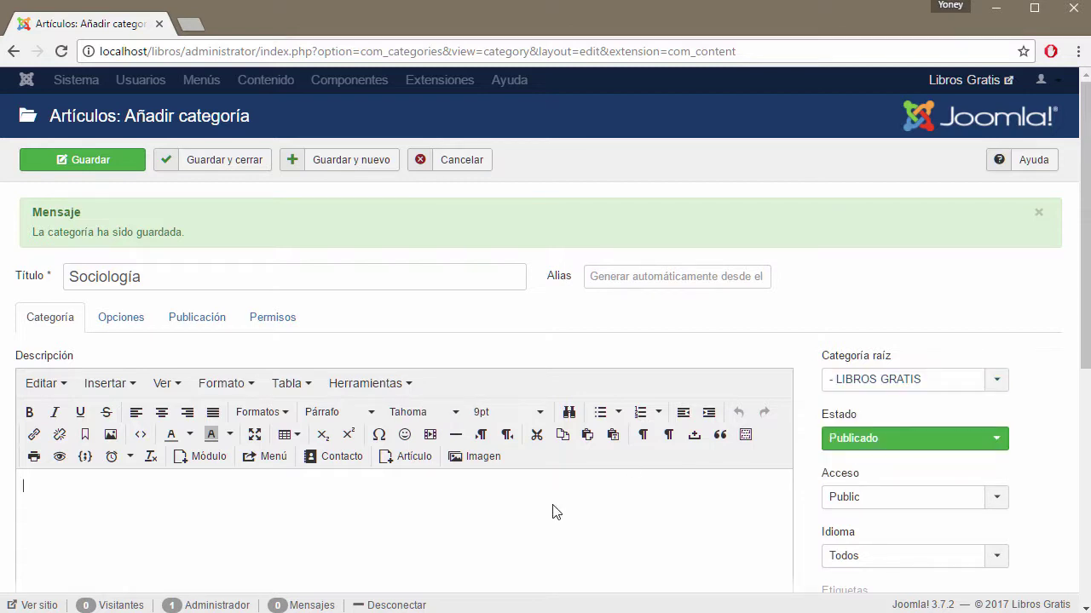
{"action": "left_click", "coordinate": [318, 155]}
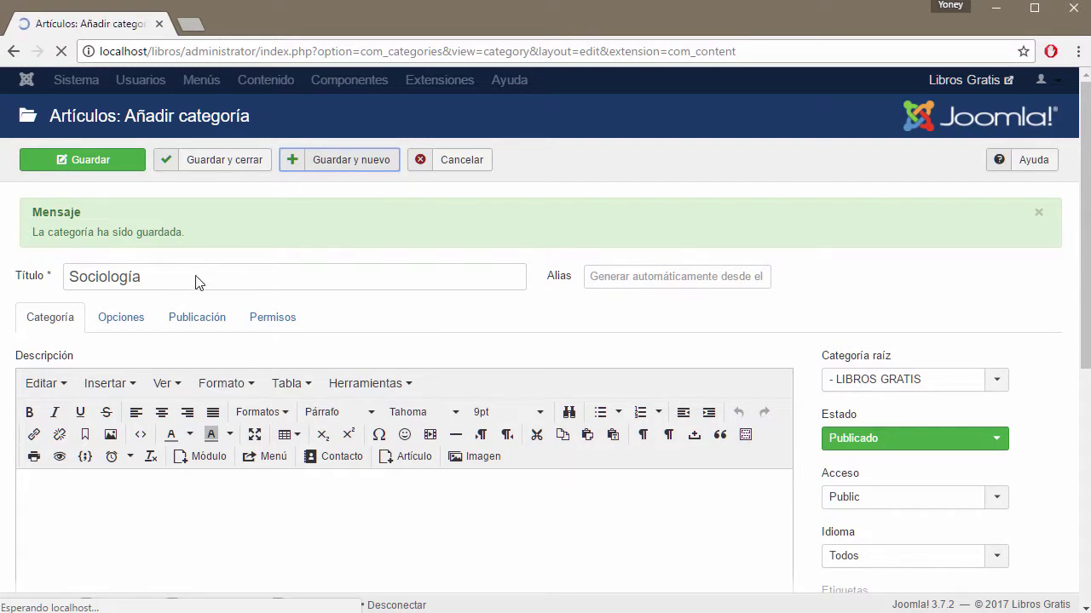
Create the category Filosofía under the parent LIBROS GRATIS, and save it with another blank category started
{"action": "left_click", "coordinate": [162, 276]}
{"action": "type", "text": "Fi"}
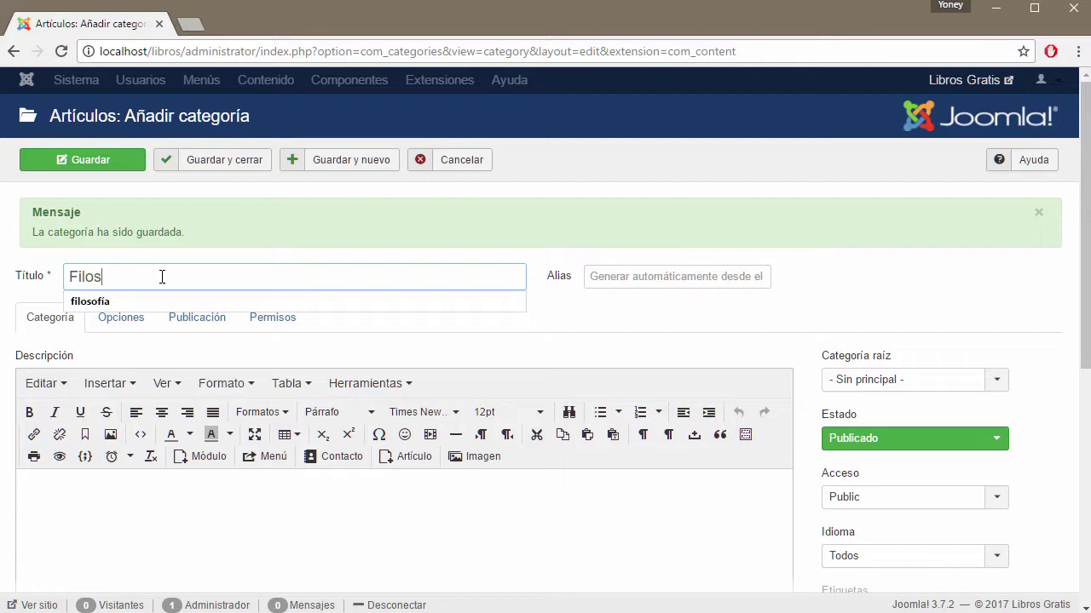
{"action": "left_click", "coordinate": [994, 388]}
{"action": "left_click", "coordinate": [893, 466]}
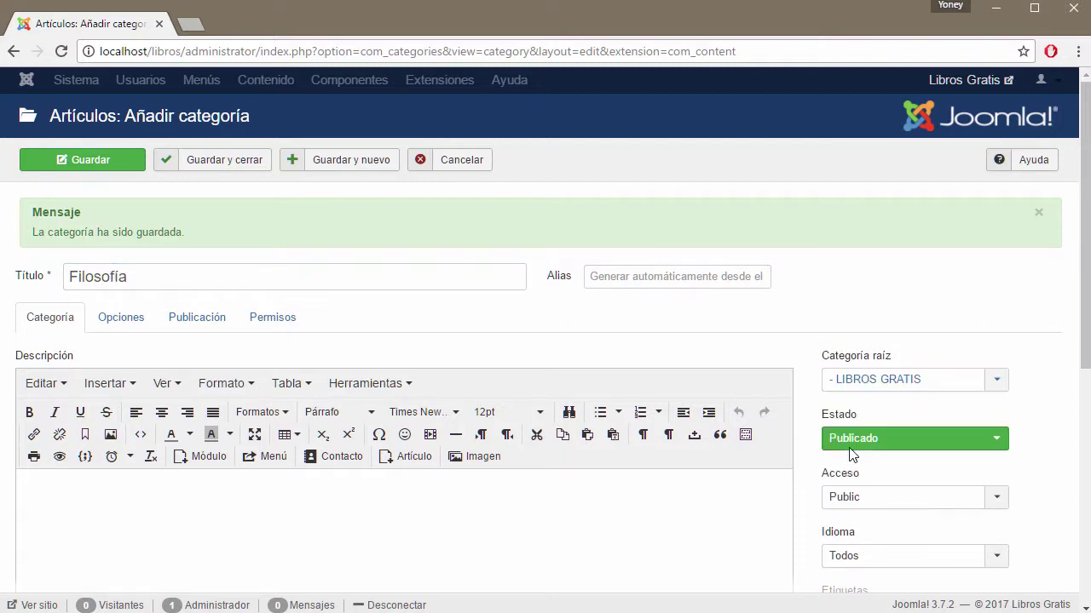
{"action": "left_click", "coordinate": [372, 163]}
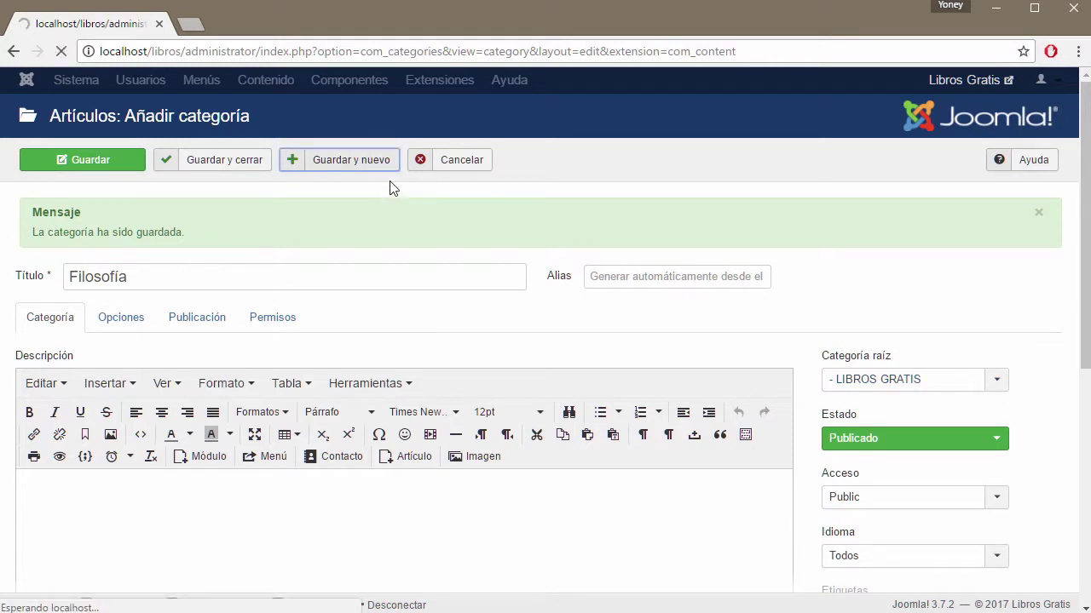
Create the category Psicología under the parent LIBROS GRATIS, and save it with another blank category started
{"action": "left_click", "coordinate": [162, 273]}
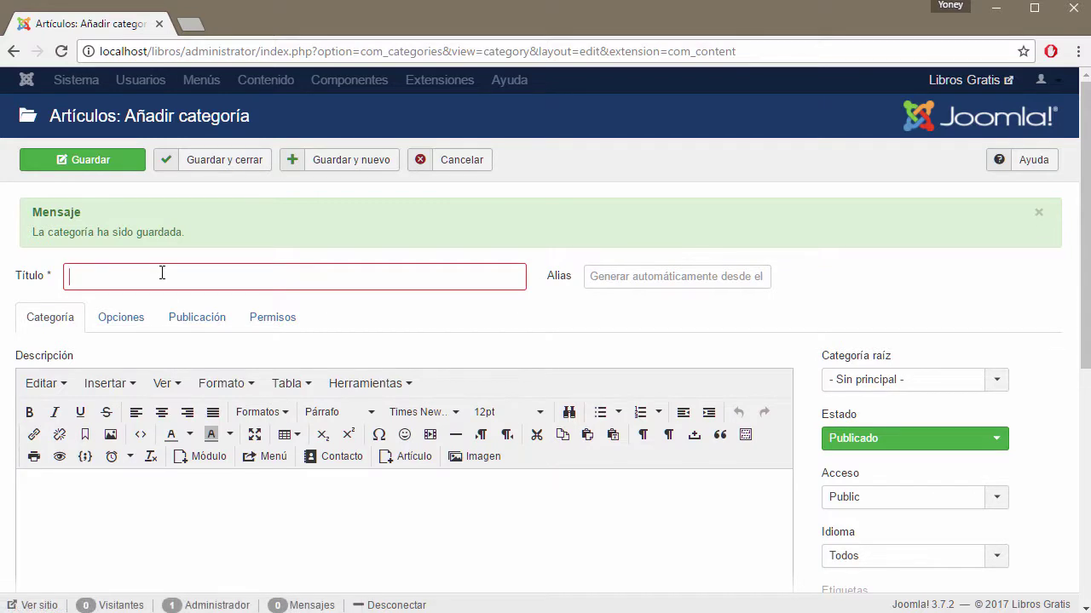
{"action": "type", "text": "Psicología"}
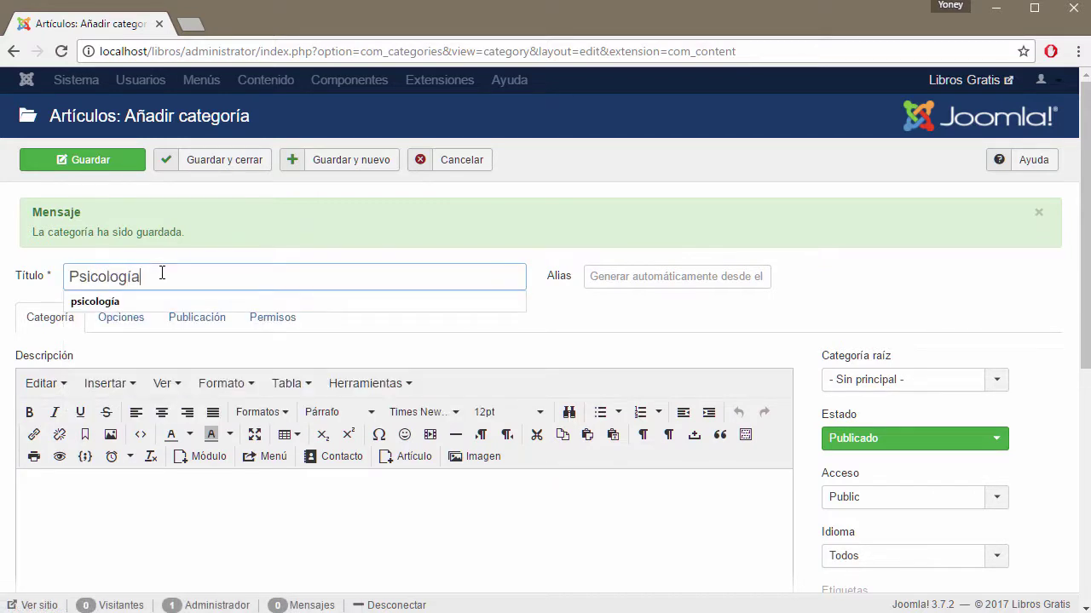
{"action": "left_click", "coordinate": [997, 381]}
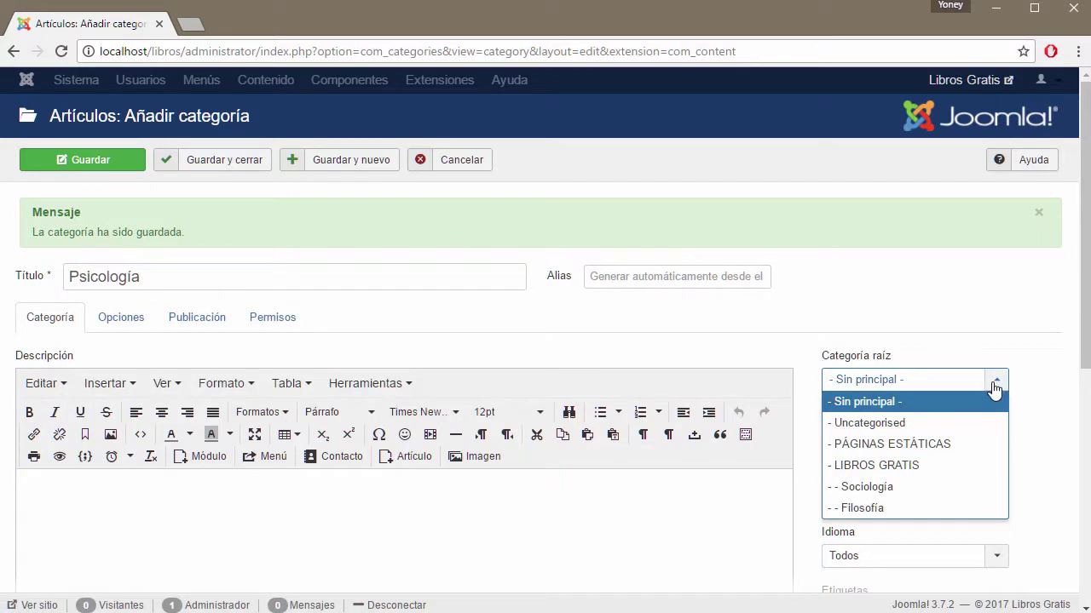
{"action": "left_click", "coordinate": [894, 467]}
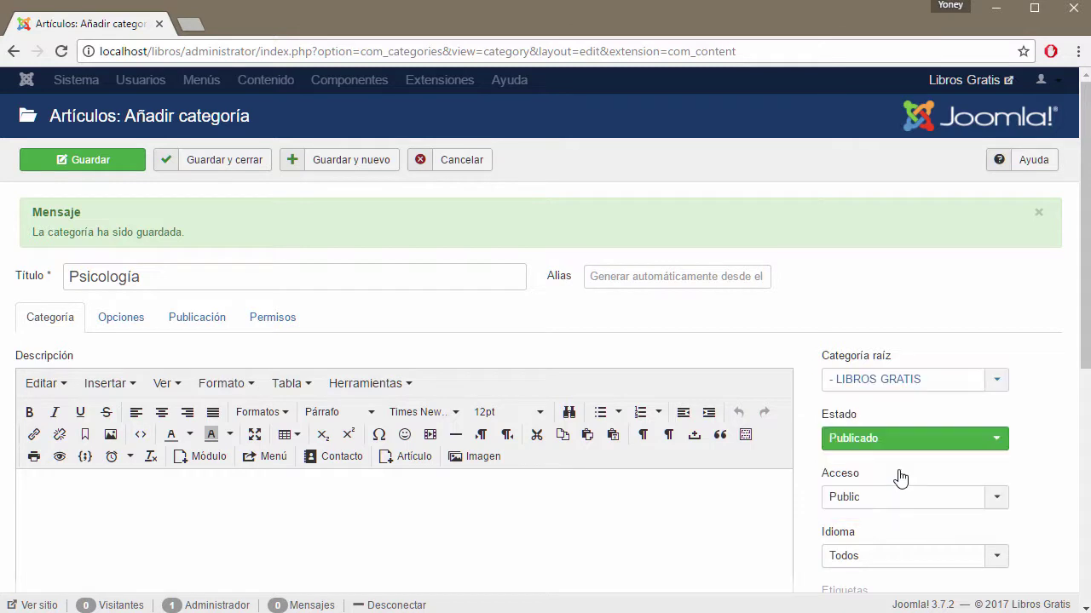
{"action": "left_click", "coordinate": [349, 162]}
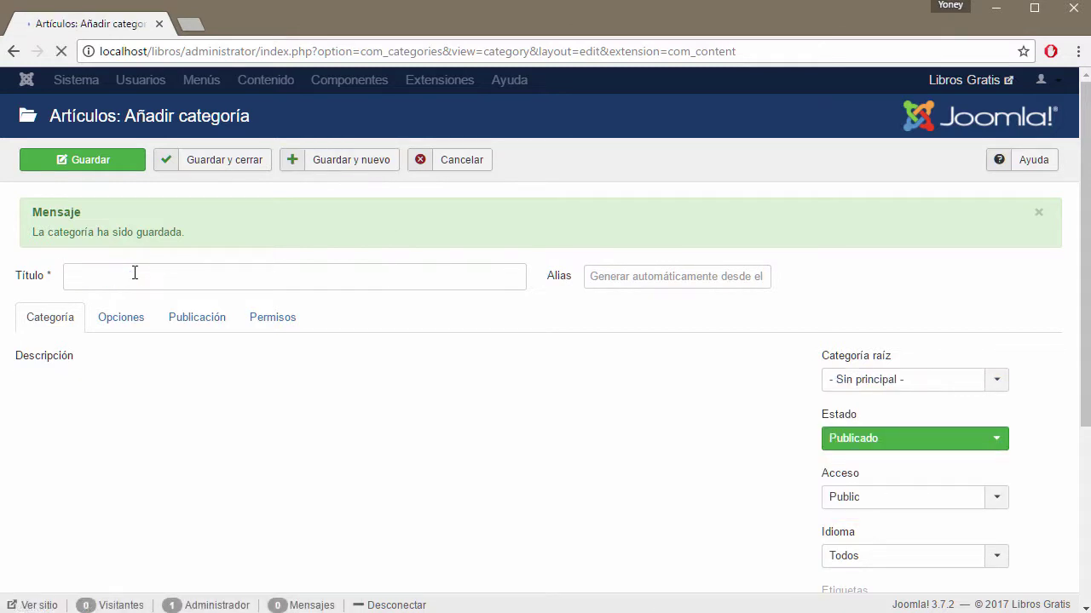
Create the category BestSellers under the parent LIBROS GRATIS, and save it with another blank category started
{"action": "type", "text": "BestSellers"}
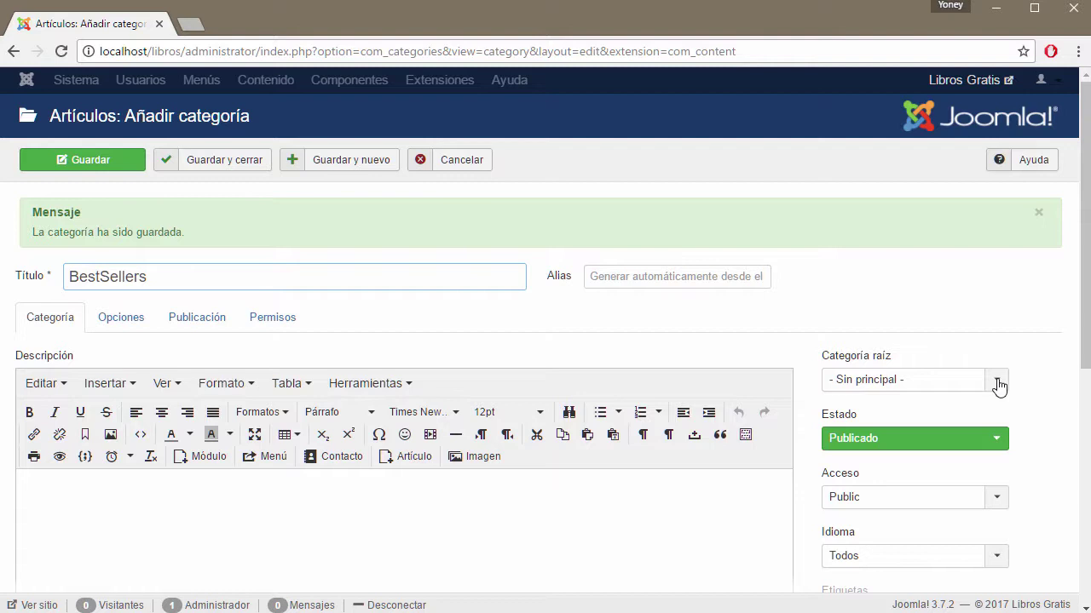
{"action": "left_click", "coordinate": [996, 381]}
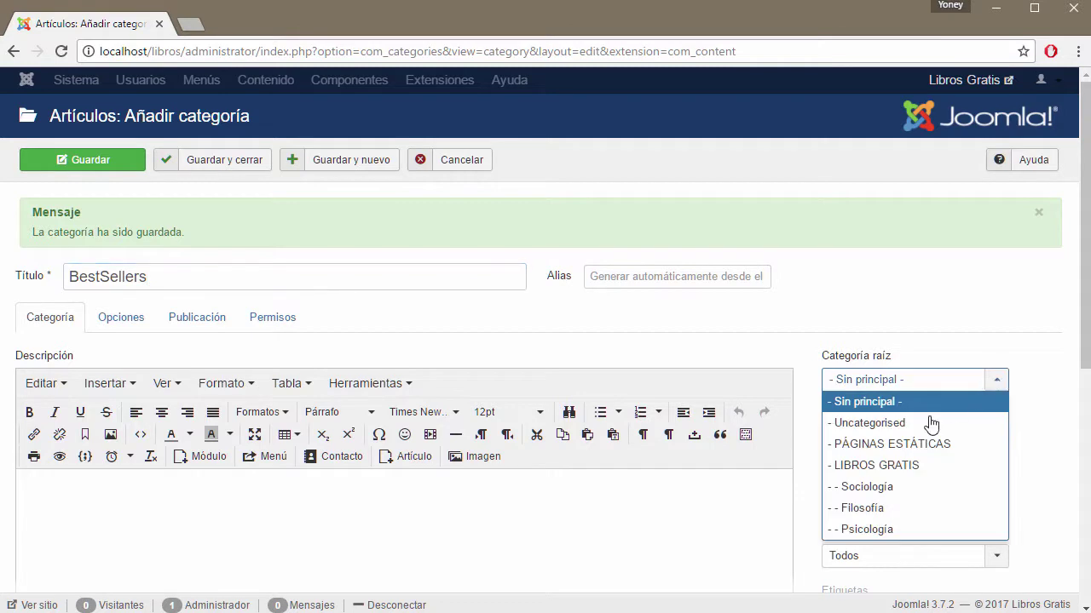
{"action": "left_click", "coordinate": [898, 469]}
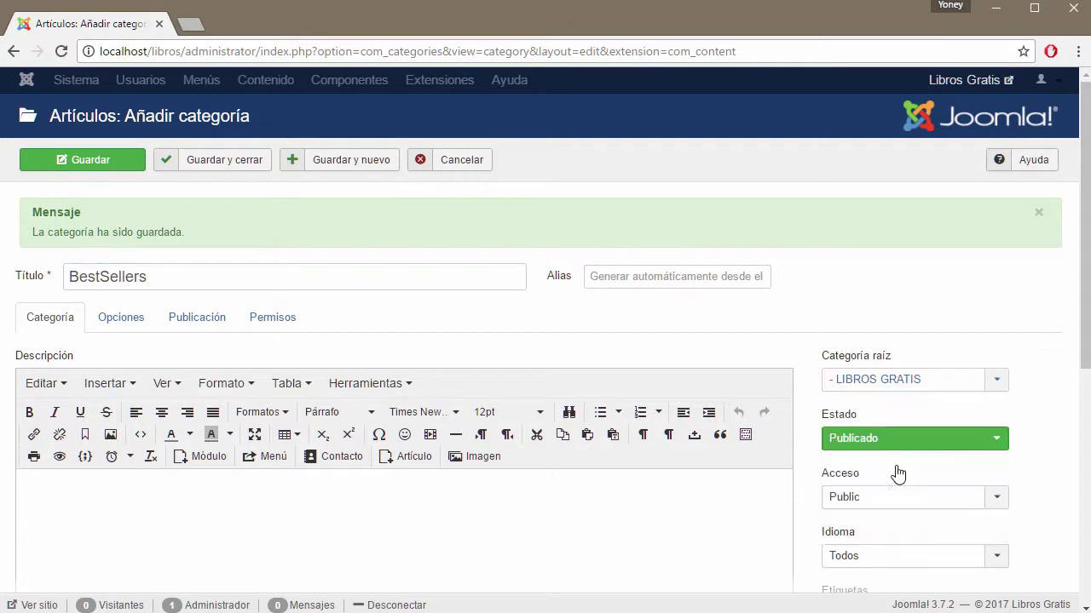
{"action": "left_click", "coordinate": [358, 166]}
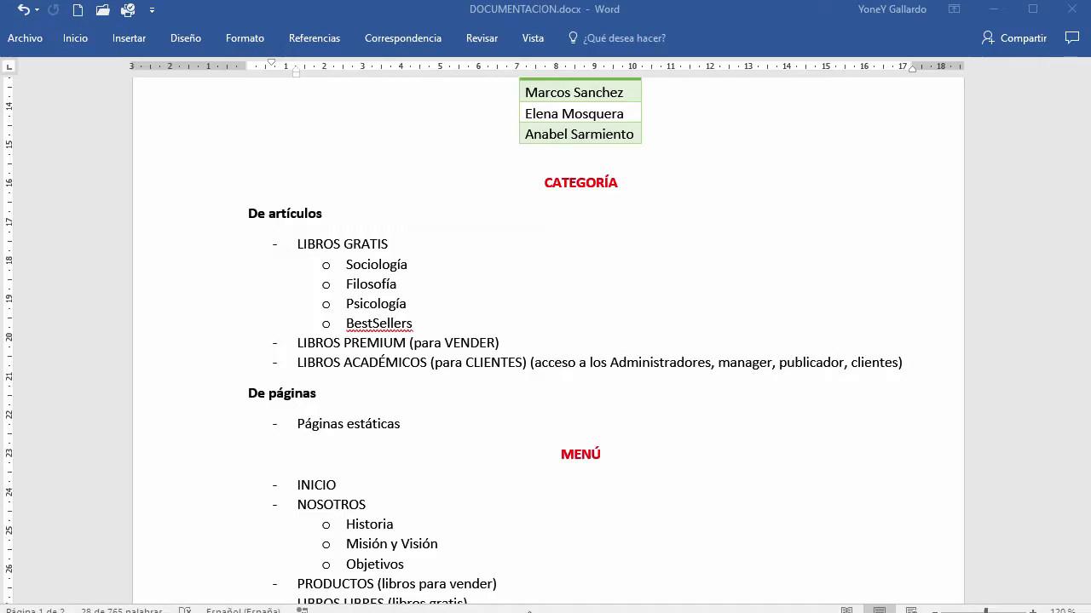
Examine the LIBROS PREMIUM and LIBROS ACADÉMICOS entries in the article category plan
{"action": "left_click_drag", "start_coordinate": [298, 244], "coordinate": [901, 365]}
{"action": "left_click", "coordinate": [463, 362]}
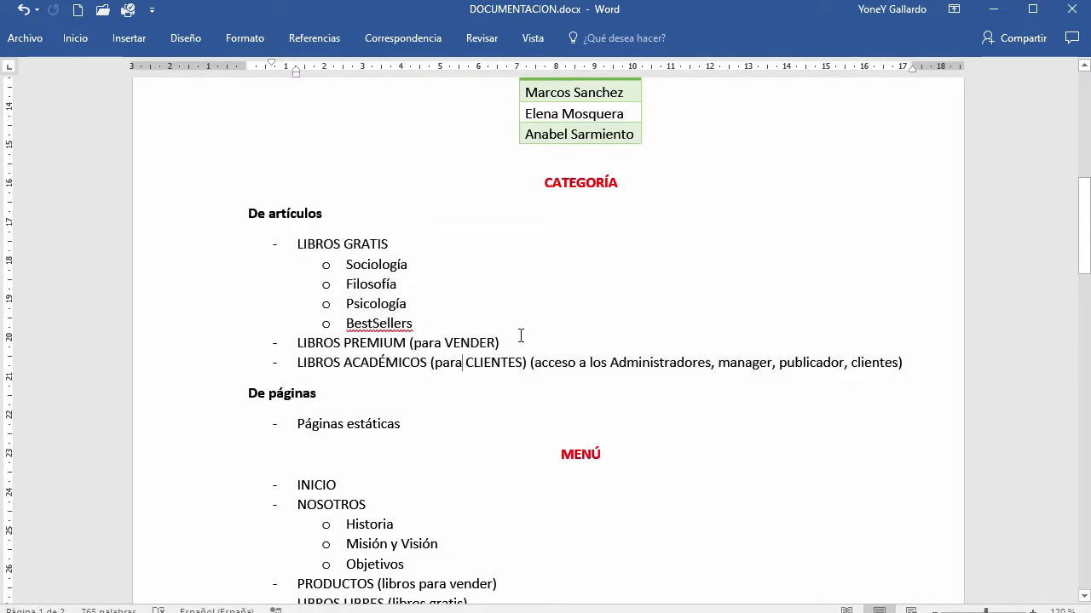
{"action": "left_click_drag", "start_coordinate": [512, 343], "coordinate": [297, 344]}
{"action": "left_click", "coordinate": [397, 356]}
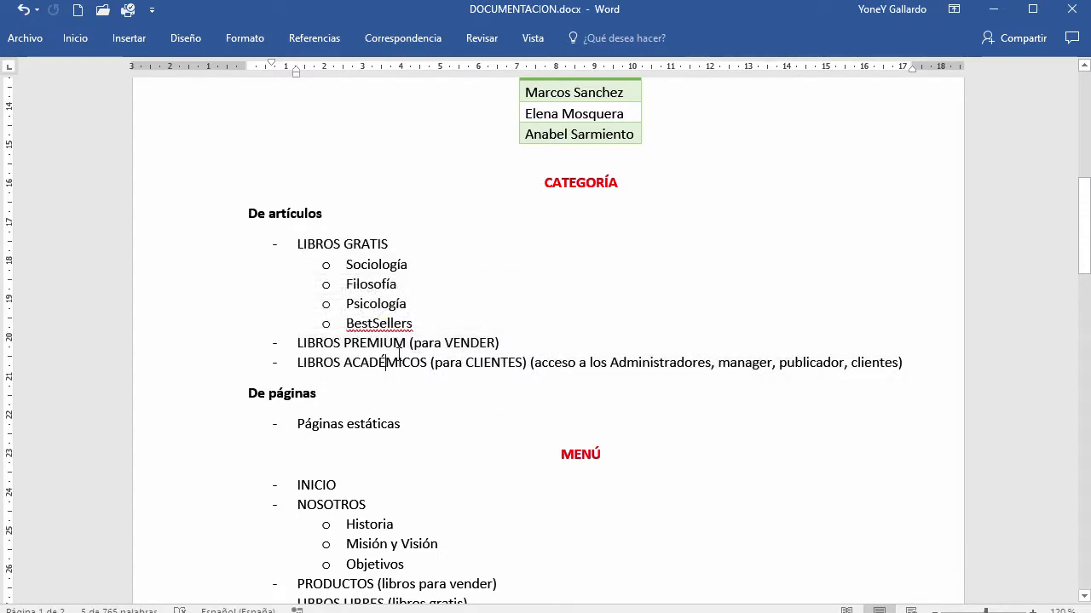
{"action": "left_click_drag", "start_coordinate": [408, 343], "coordinate": [296, 343]}
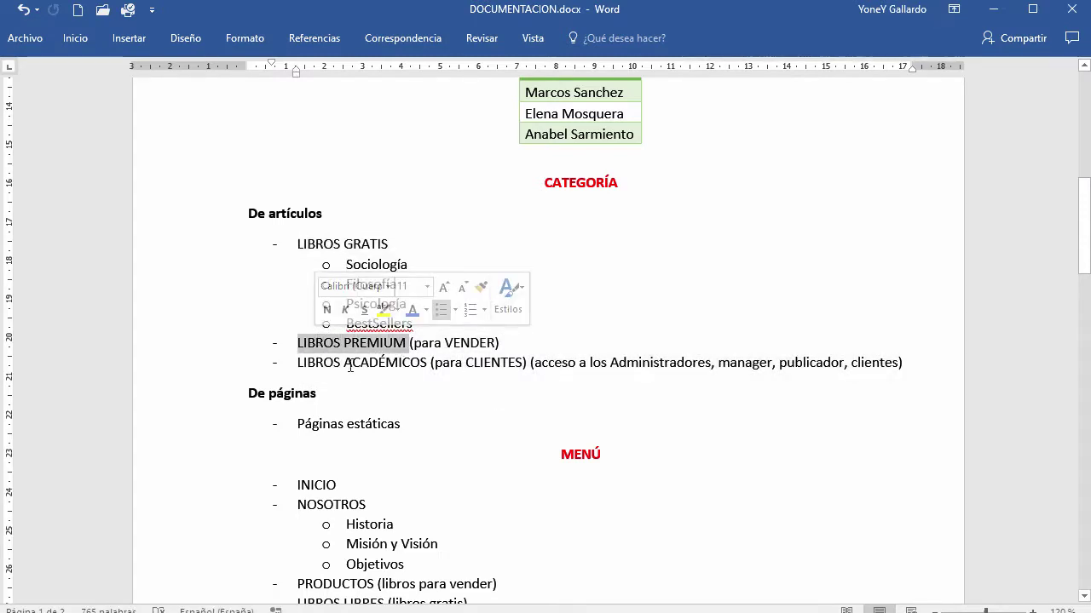
{"action": "left_click", "coordinate": [349, 343]}
{"action": "double_click", "coordinate": [353, 343]}
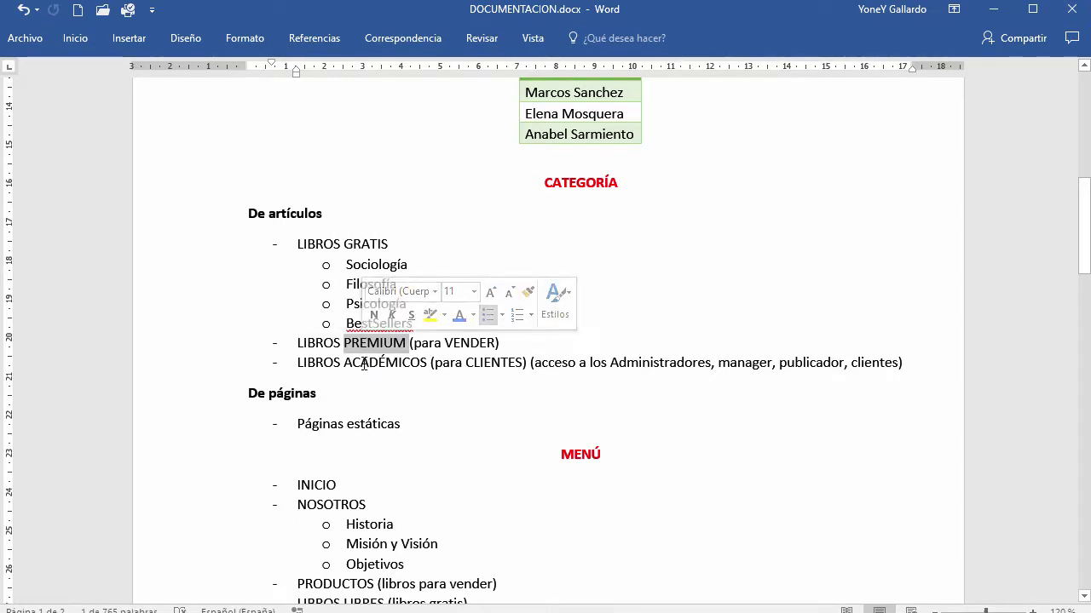
{"action": "left_click", "coordinate": [406, 343]}
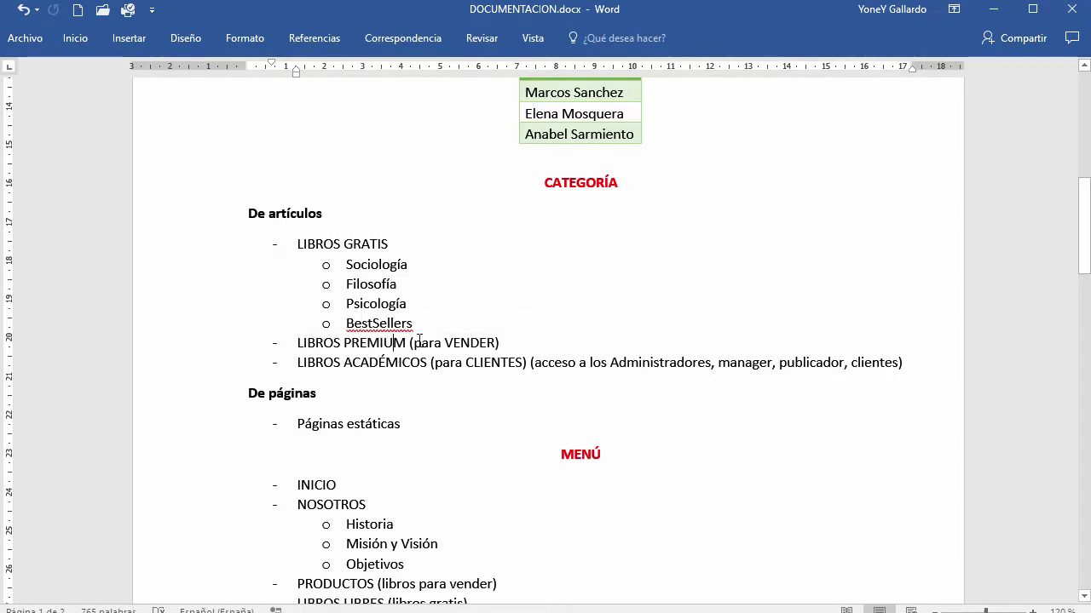
{"action": "left_click_drag", "start_coordinate": [400, 344], "coordinate": [296, 343]}
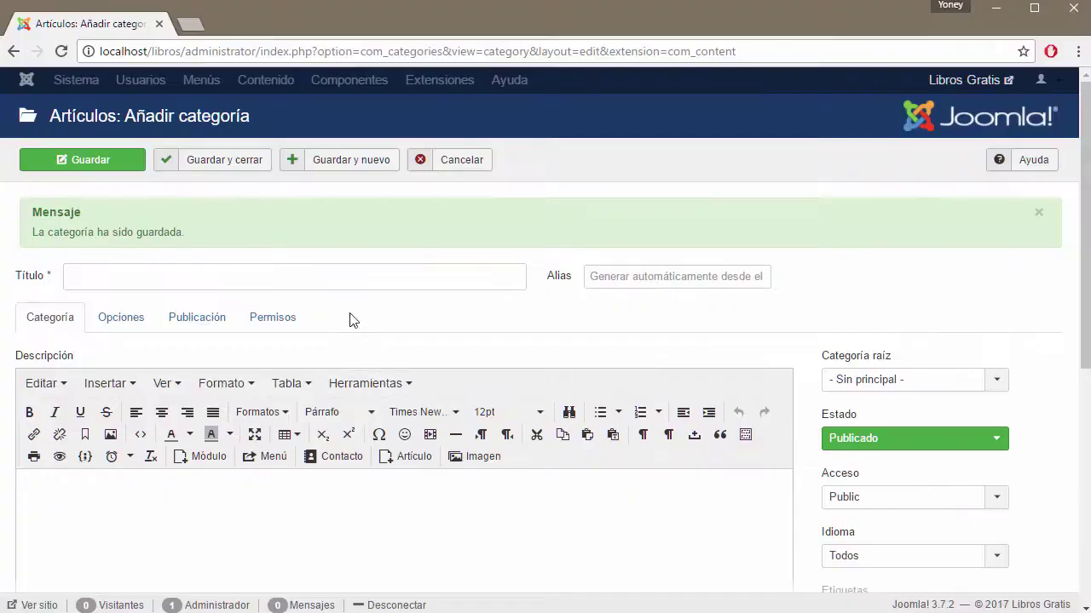
Switch to Joomla, create the category LIBROS DE PAGA with no parent, and save it with another blank category started
{"action": "left_click", "coordinate": [236, 278]}
{"action": "type", "text": "LIBROS DE PAGA"}
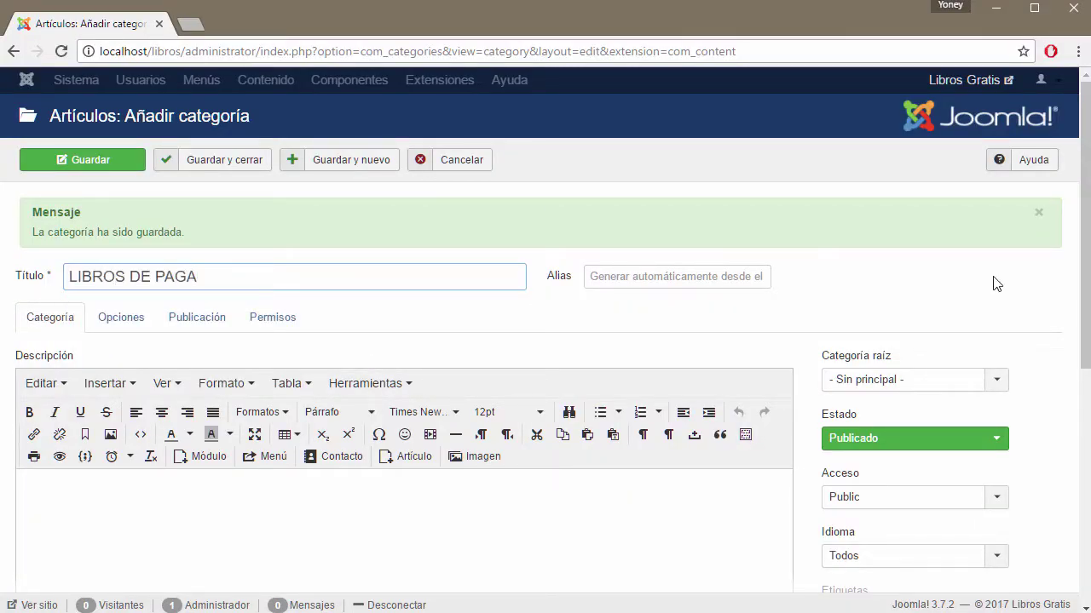
{"action": "left_click", "coordinate": [989, 388]}
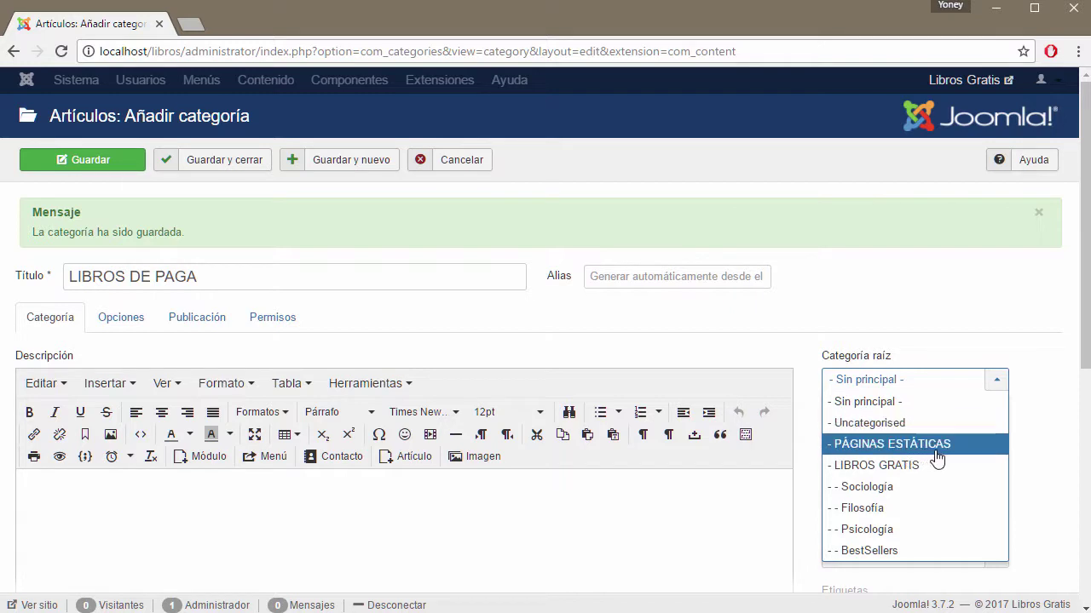
{"action": "left_click", "coordinate": [1015, 322]}
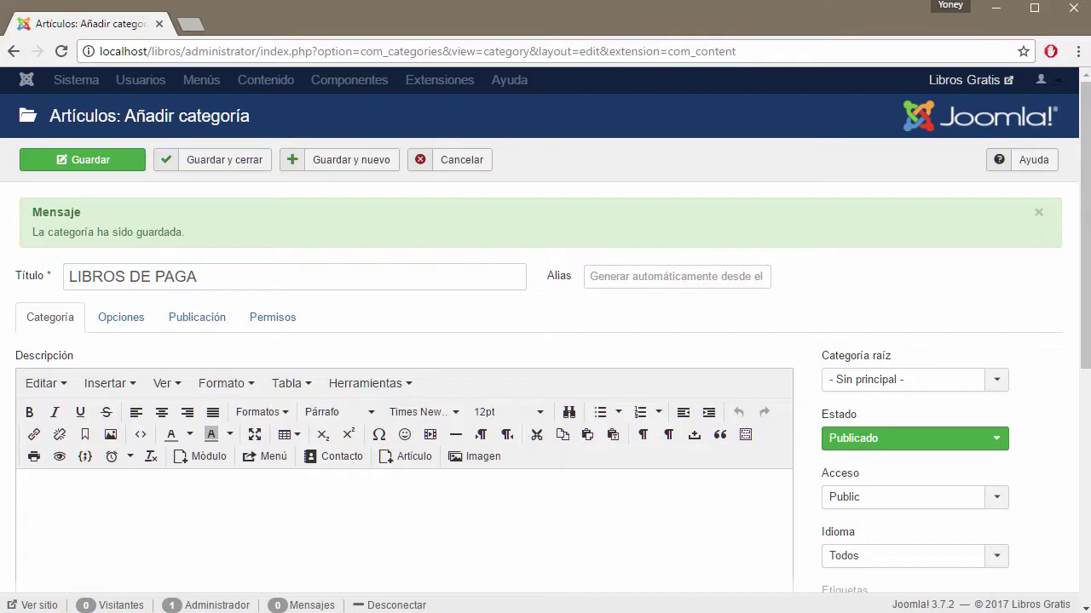
{"action": "key", "text": "alt+Tab"}
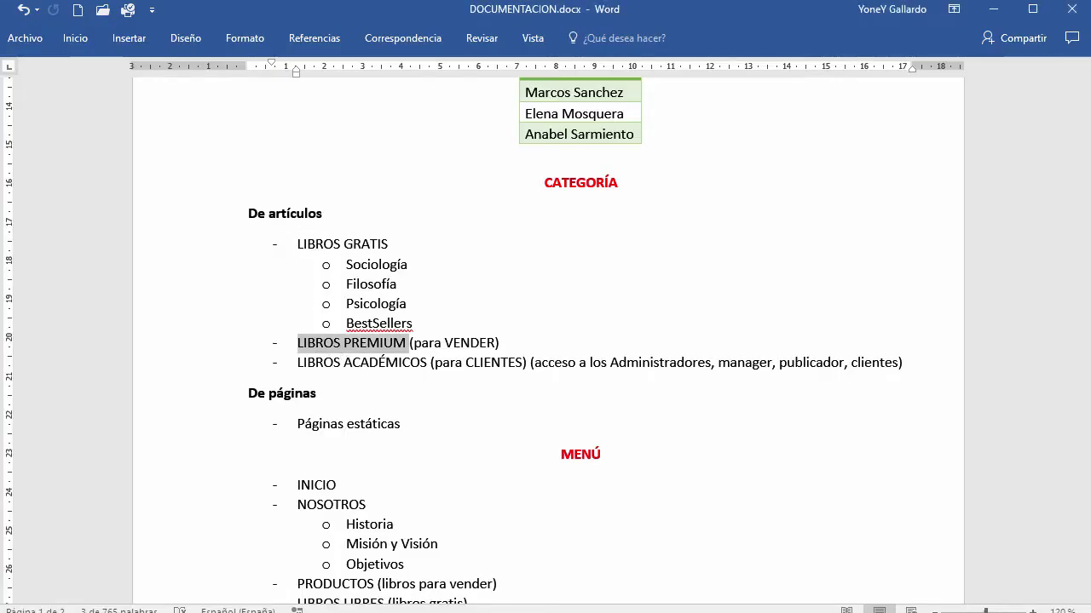
{"action": "key", "text": "alt+Tab"}
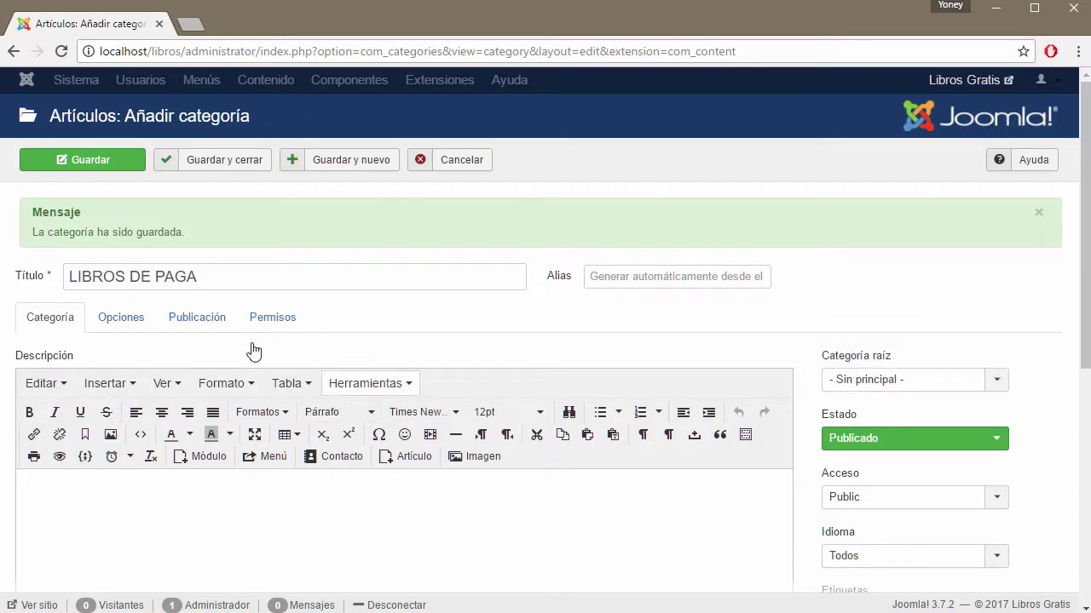
{"action": "left_click", "coordinate": [344, 162]}
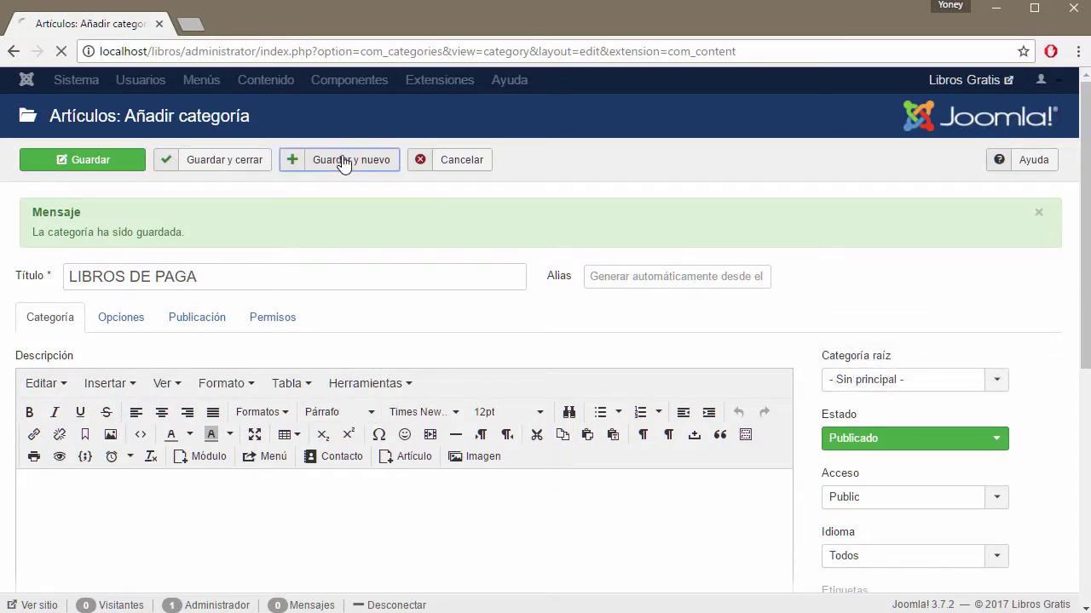
Check the LIBROS ACADÉMICOS entry in the Word plan, then create the top-level Joomla category LIBROS PARA CLIENTES, saving and closing it
{"action": "key", "text": "alt+Tab"}
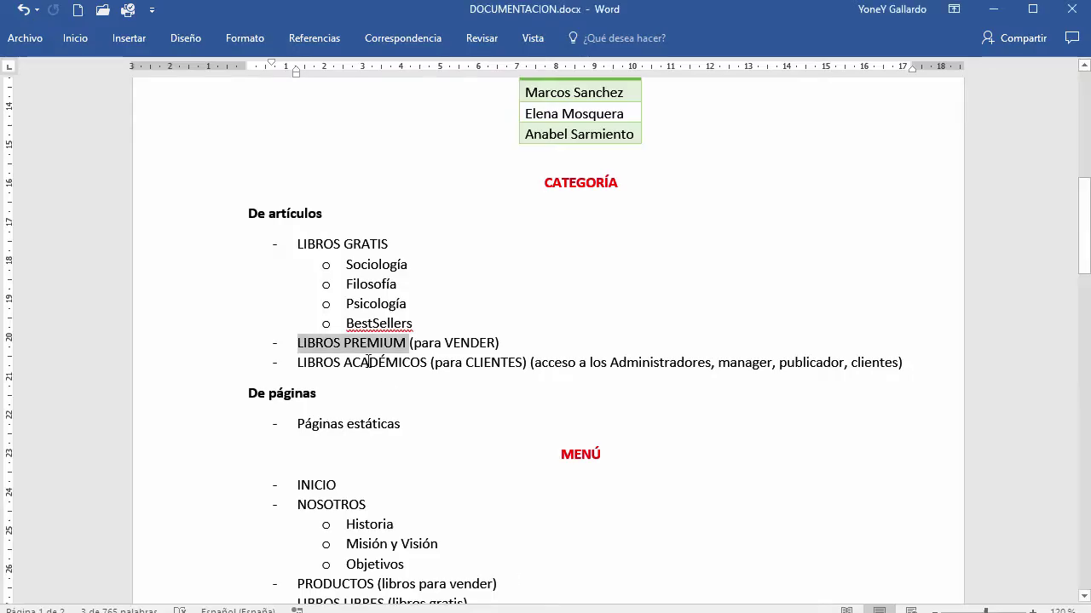
{"action": "left_click", "coordinate": [365, 362]}
{"action": "left_click_drag", "start_coordinate": [429, 362], "coordinate": [298, 364]}
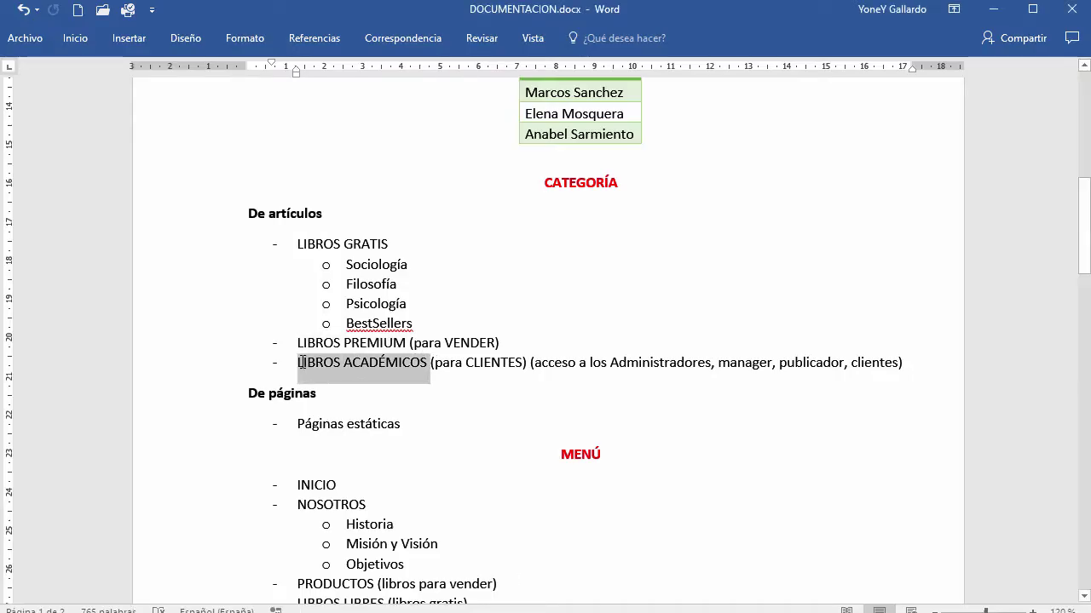
{"action": "left_click_drag", "start_coordinate": [465, 365], "coordinate": [523, 365]}
{"action": "key", "text": "alt+Tab"}
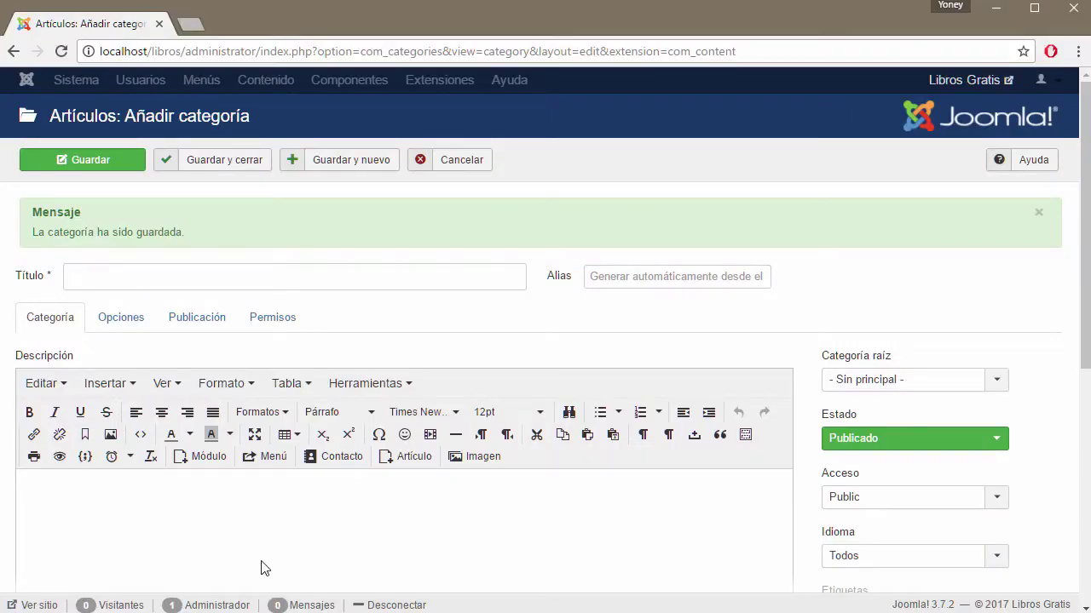
{"action": "left_click", "coordinate": [163, 268]}
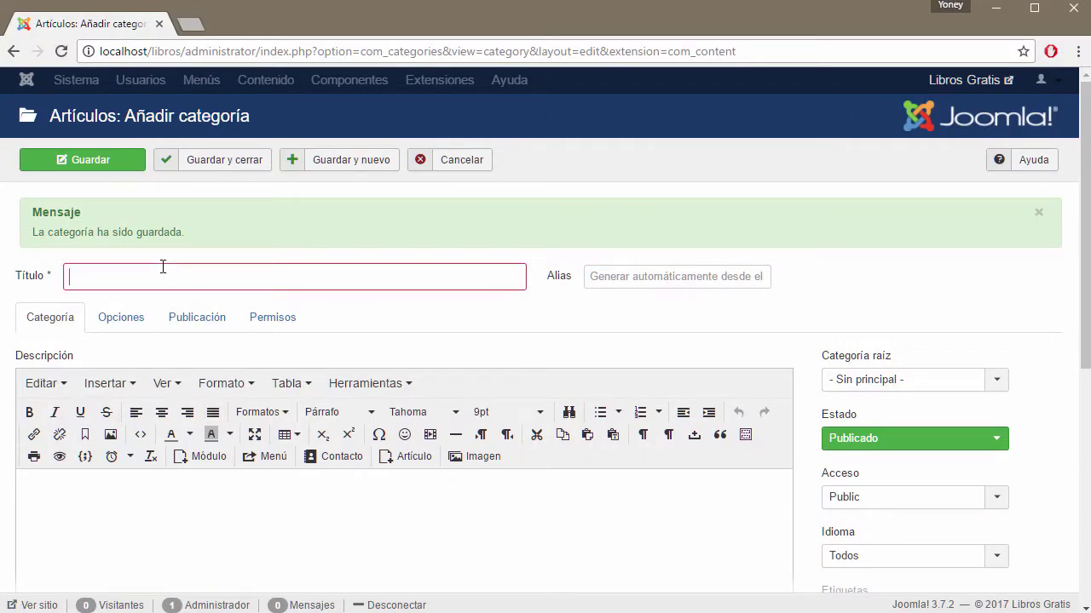
{"action": "type", "text": "LIBROS PARA "}
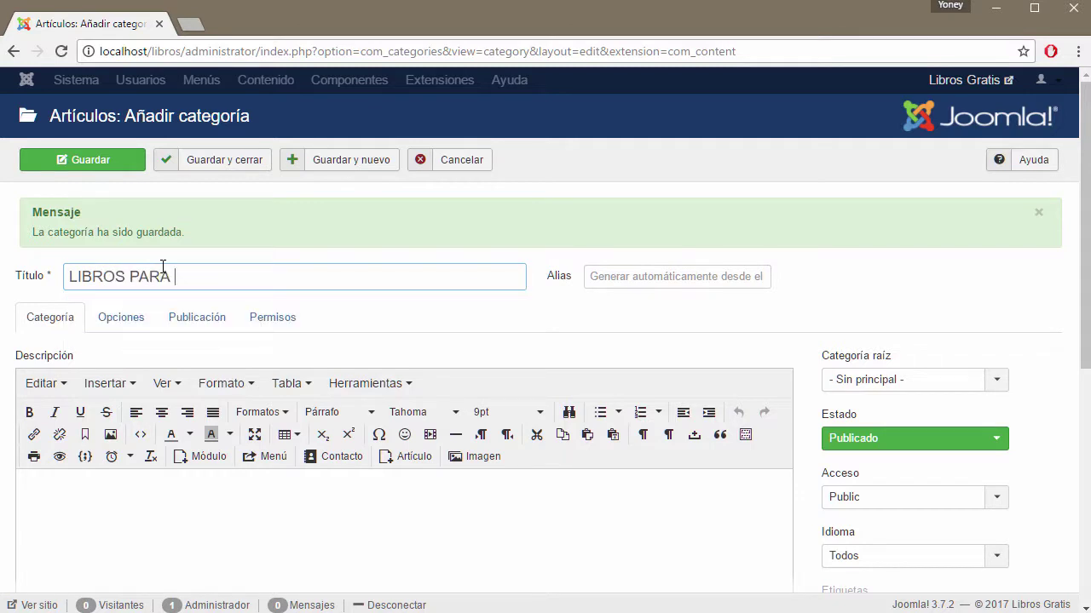
{"action": "type", "text": "CLIENTES"}
{"action": "left_click", "coordinate": [227, 170]}
Compare the Joomla category list with the plan in the Word document, and open the site's article list
{"action": "key", "text": "alt+Tab"}
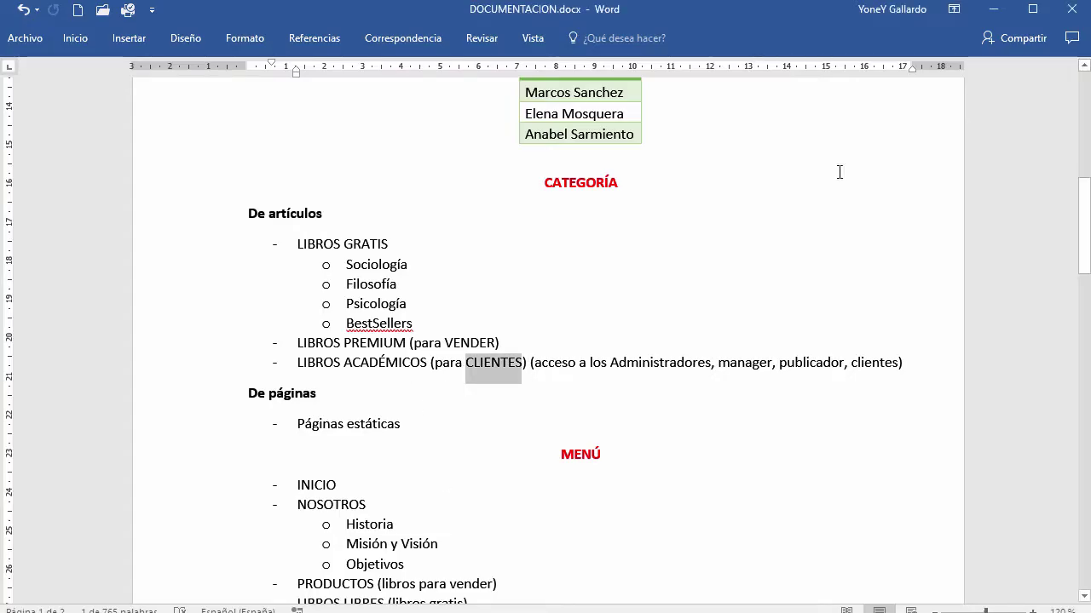
{"action": "key", "text": "alt+Tab"}
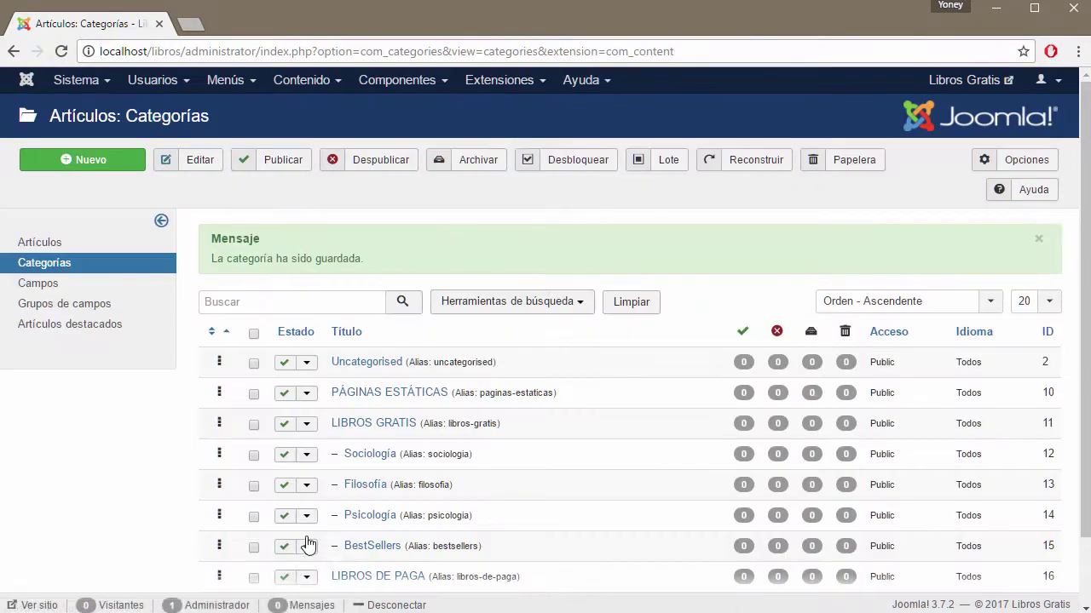
{"action": "scroll", "coordinate": [469, 452], "scroll_direction": "down", "scroll_amount": 2}
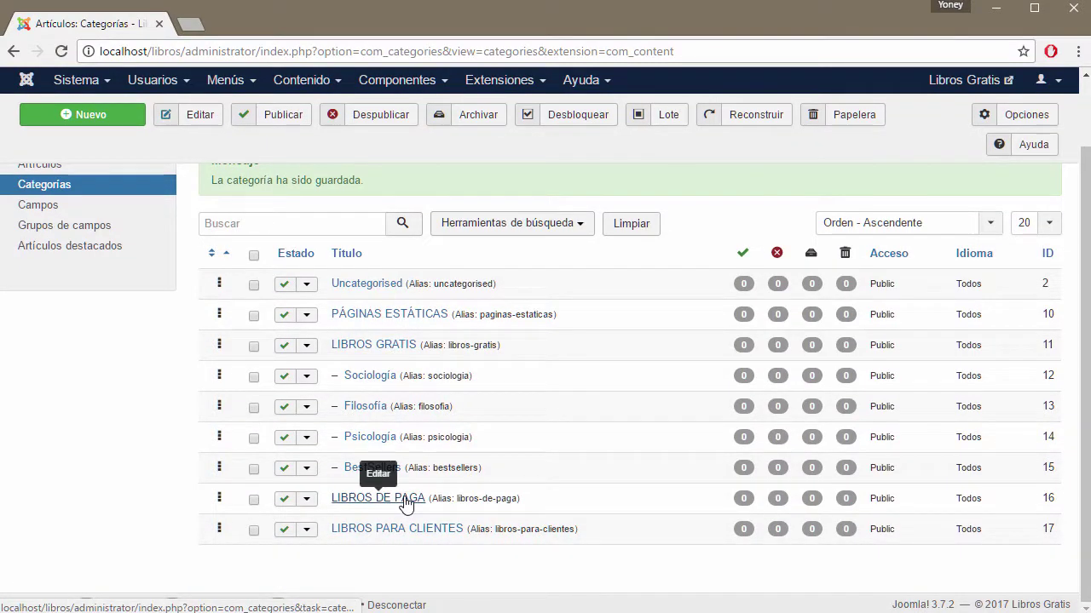
{"action": "key", "text": "alt+Tab"}
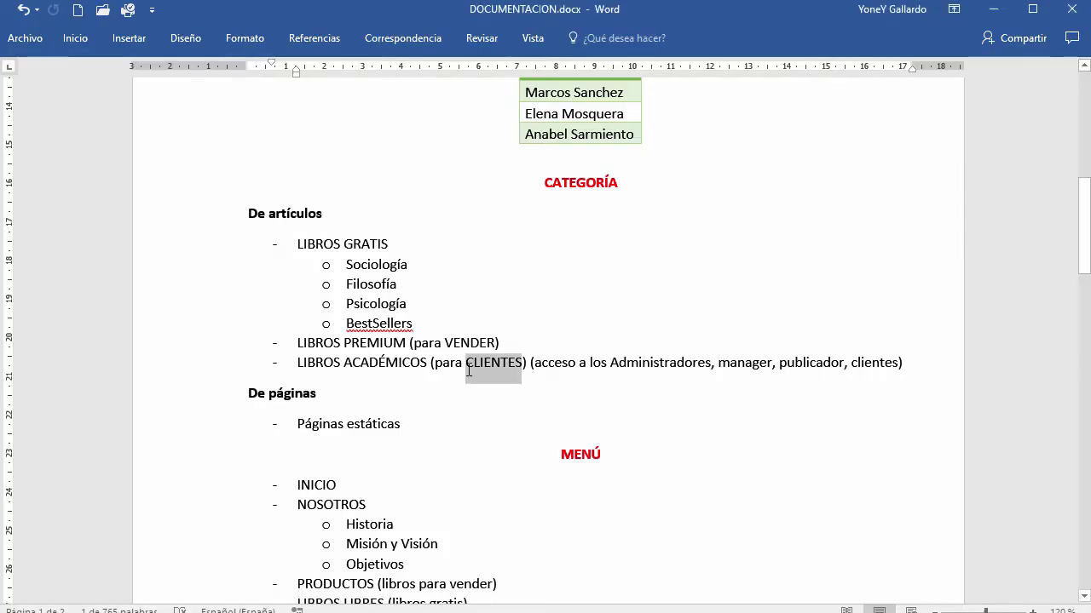
{"action": "left_click", "coordinate": [993, 8]}
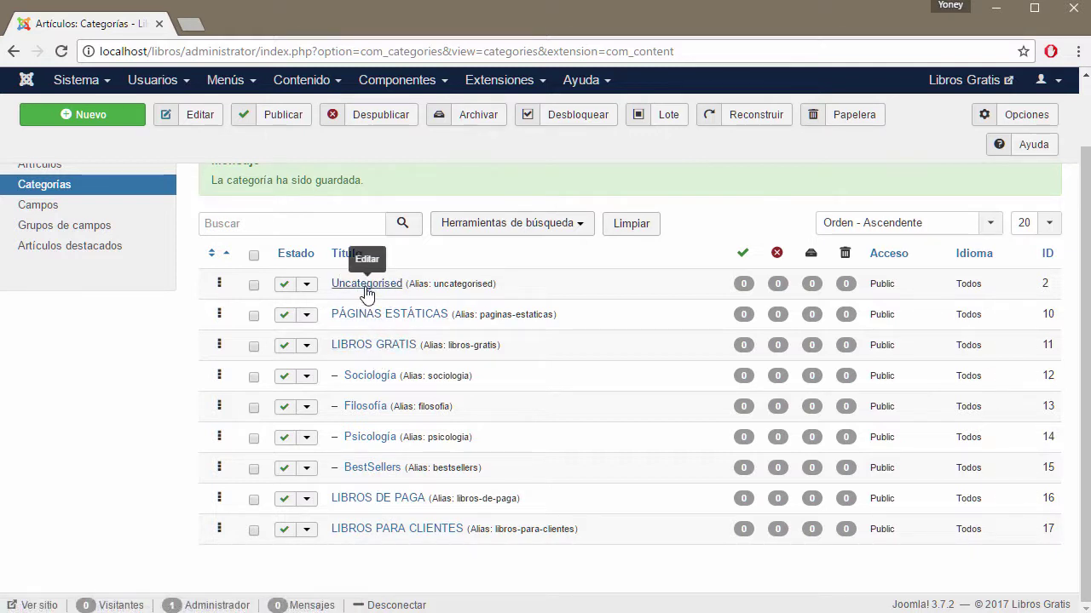
{"action": "left_click", "coordinate": [337, 82]}
{"action": "left_click", "coordinate": [327, 109]}
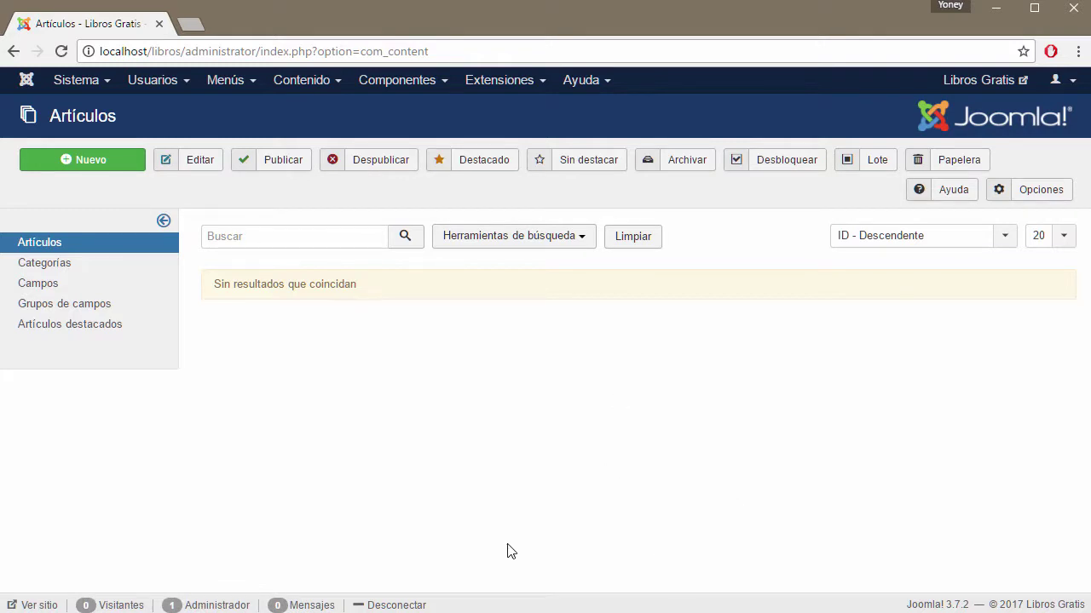
Switch to the Word document and examine the MENÚ plan, especially NOSOTROS with Historia, Misión y Visión and Objetivos
{"action": "key", "text": "alt+Tab"}
{"action": "scroll", "coordinate": [526, 457], "scroll_direction": "down", "scroll_amount": 3}
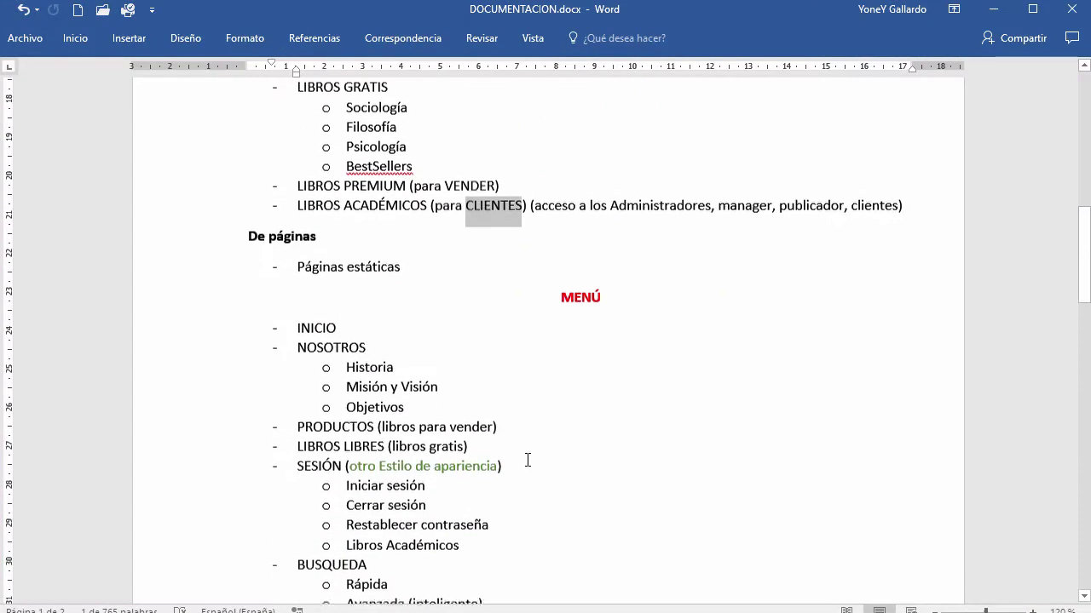
{"action": "scroll", "coordinate": [500, 450], "scroll_direction": "up", "scroll_amount": 1}
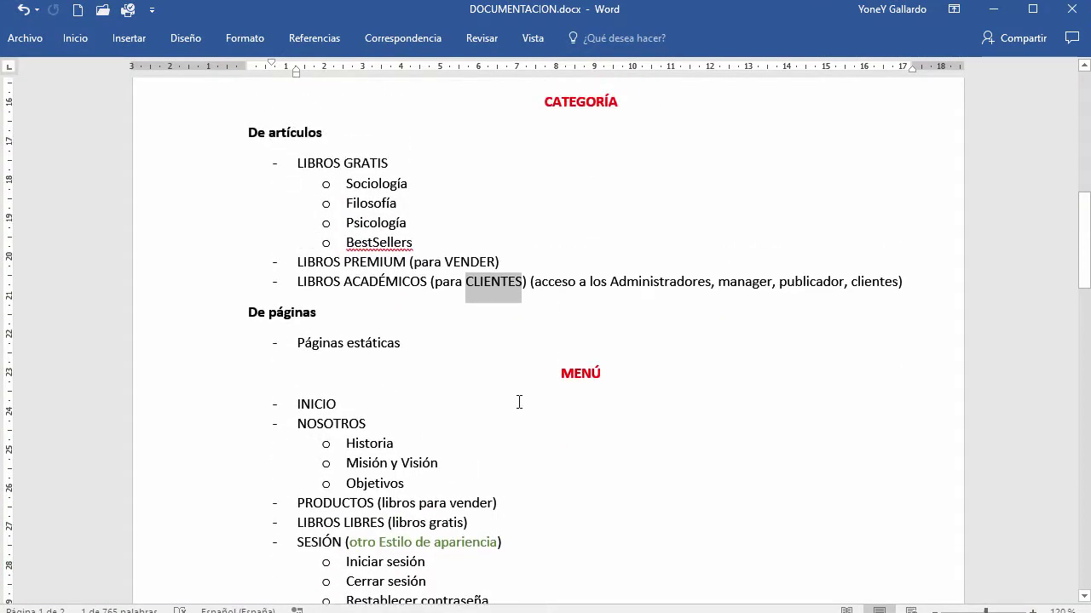
{"action": "scroll", "coordinate": [519, 402], "scroll_direction": "down", "scroll_amount": 7}
{"action": "scroll", "coordinate": [437, 330], "scroll_direction": "up", "scroll_amount": 3}
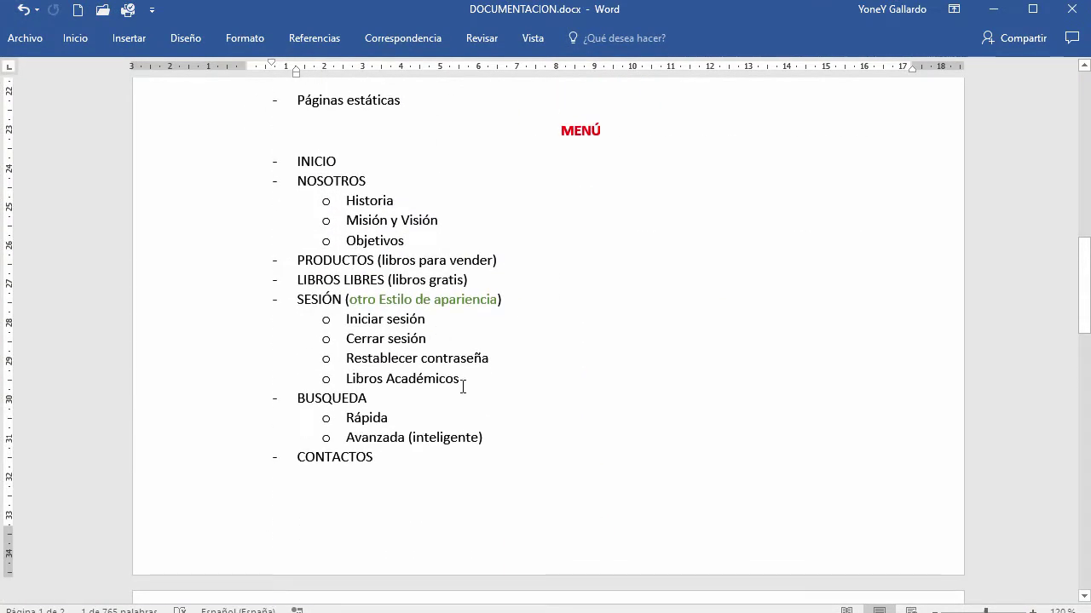
{"action": "left_click_drag", "start_coordinate": [366, 184], "coordinate": [296, 180]}
{"action": "left_click", "coordinate": [418, 223]}
{"action": "left_click_drag", "start_coordinate": [417, 233], "coordinate": [304, 186]}
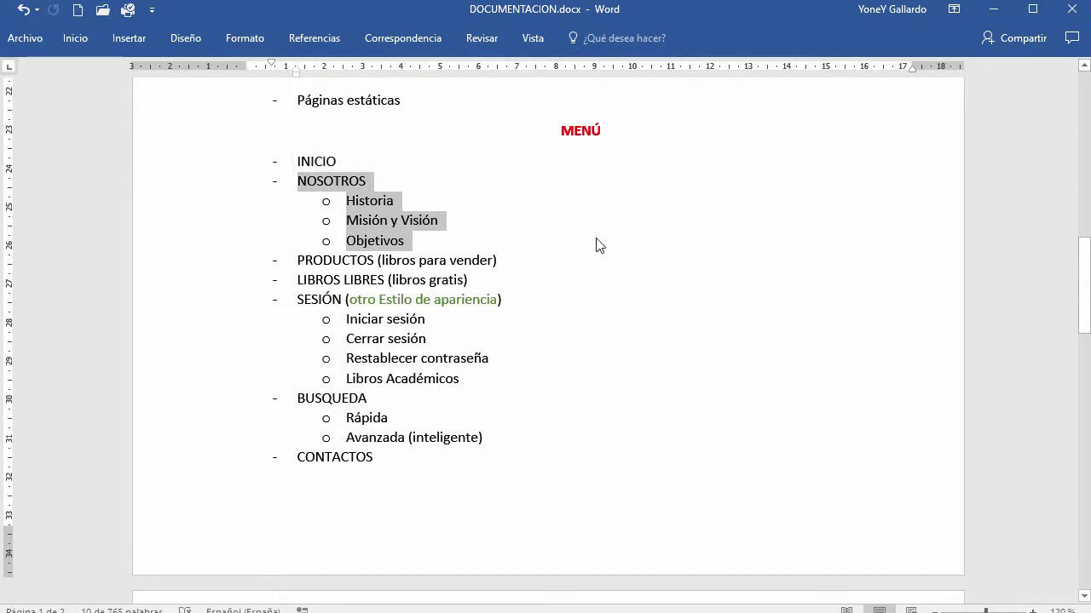
Return to Joomla and start a new article
{"action": "left_click", "coordinate": [994, 8]}
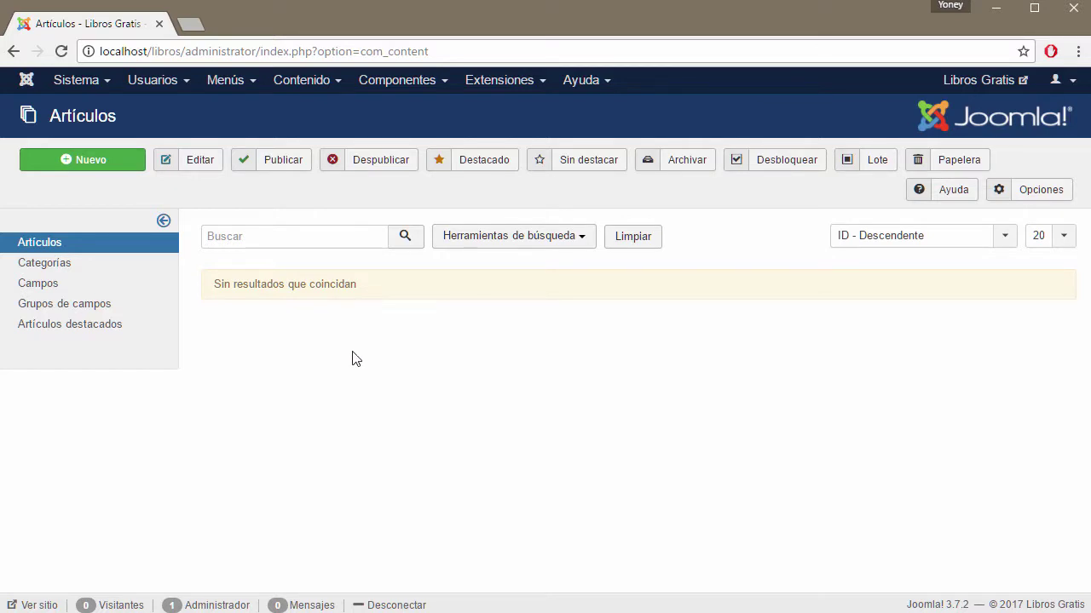
{"action": "left_click", "coordinate": [90, 167]}
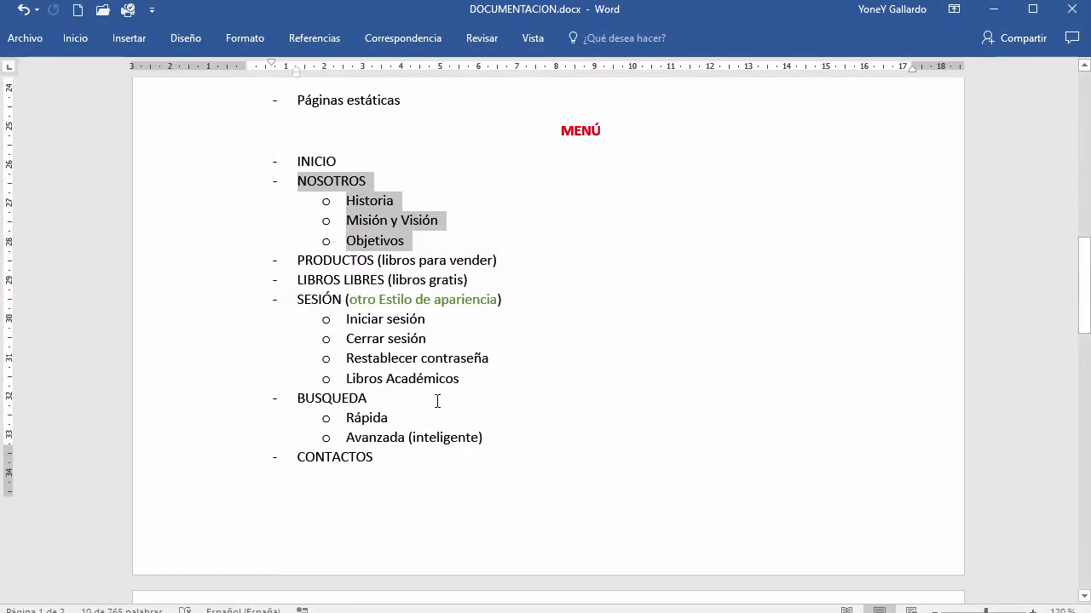
Examine the PÁGINAS section of the Word document for the NOSOTROS heading and the Historia text
{"action": "scroll", "coordinate": [437, 401], "scroll_direction": "down", "scroll_amount": 10}
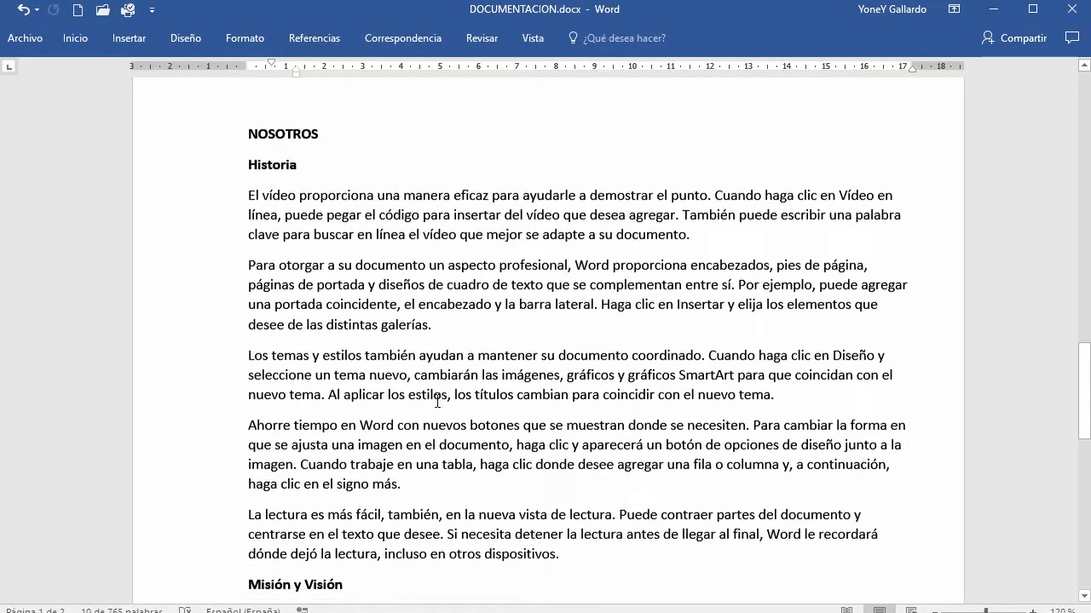
{"action": "scroll", "coordinate": [356, 303], "scroll_direction": "up", "scroll_amount": 3}
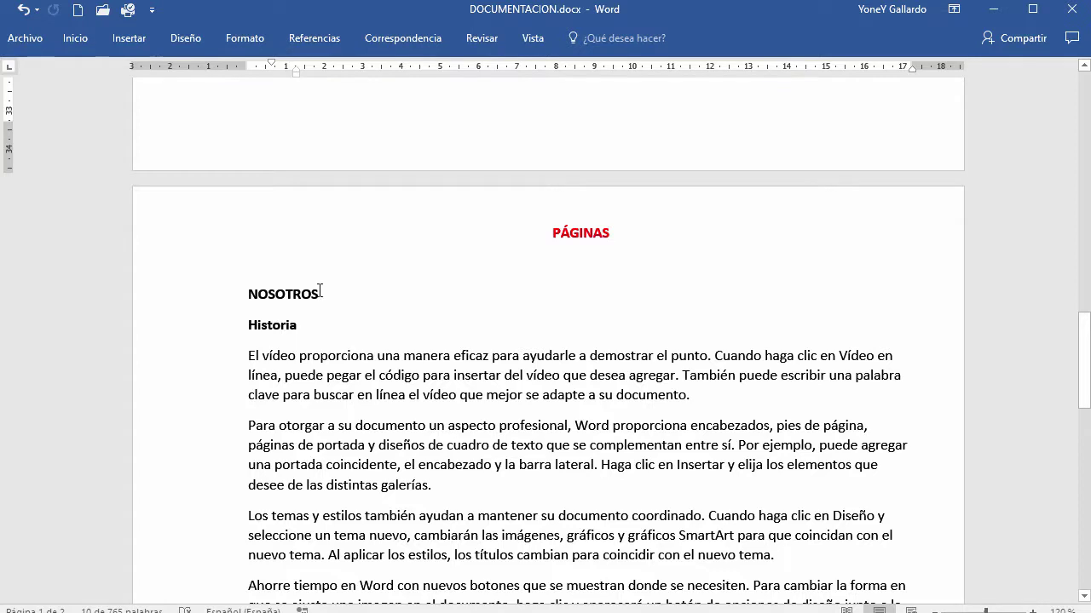
{"action": "left_click_drag", "start_coordinate": [319, 292], "coordinate": [246, 296]}
{"action": "left_click", "coordinate": [403, 355]}
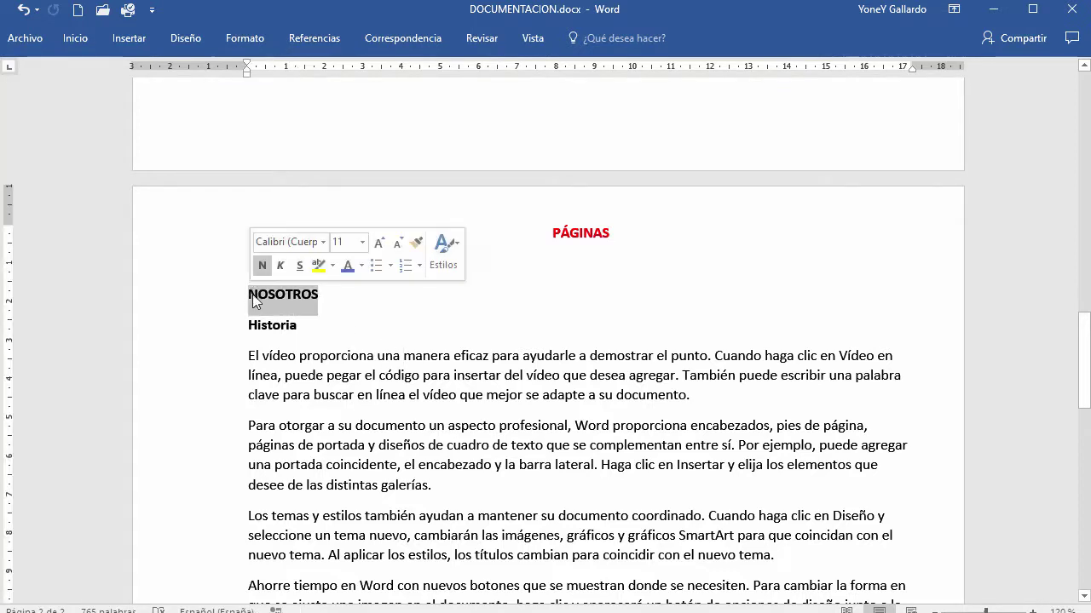
{"action": "left_click", "coordinate": [325, 293]}
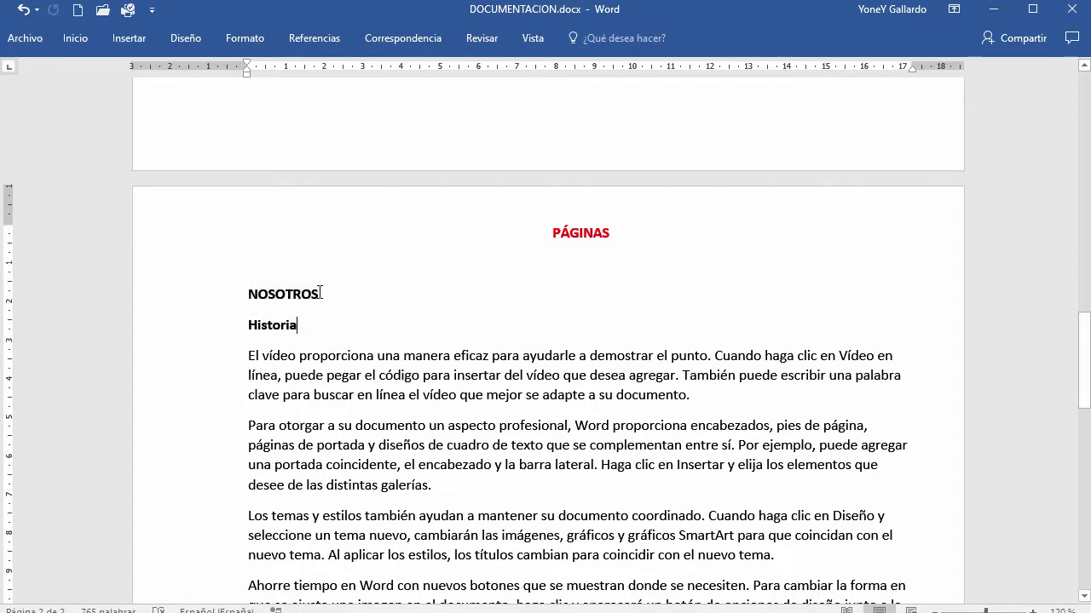
{"action": "left_click_drag", "start_coordinate": [326, 294], "coordinate": [246, 296]}
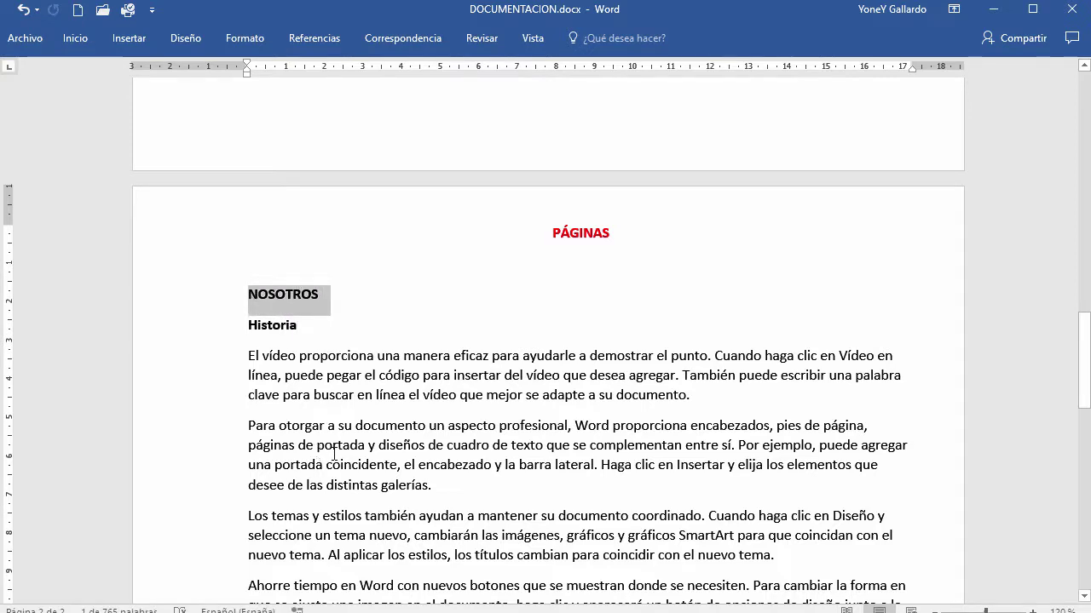
{"action": "left_click", "coordinate": [334, 454]}
{"action": "left_click", "coordinate": [195, 332]}
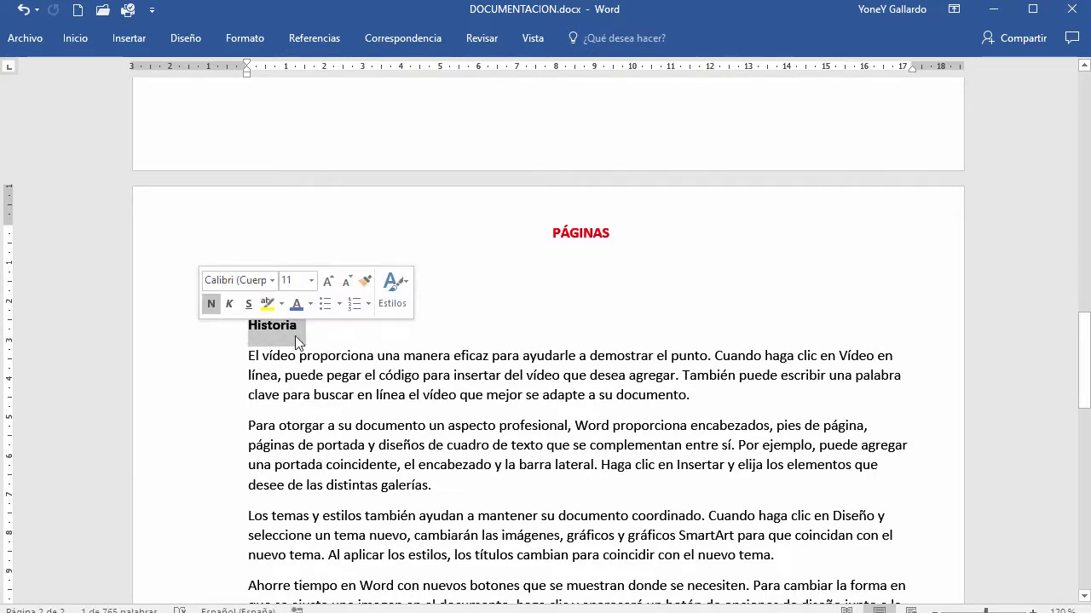
Copy the five paragraphs under the Historia heading of NOSOTROS in the Word document
{"action": "scroll", "coordinate": [296, 294], "scroll_direction": "down", "scroll_amount": 2}
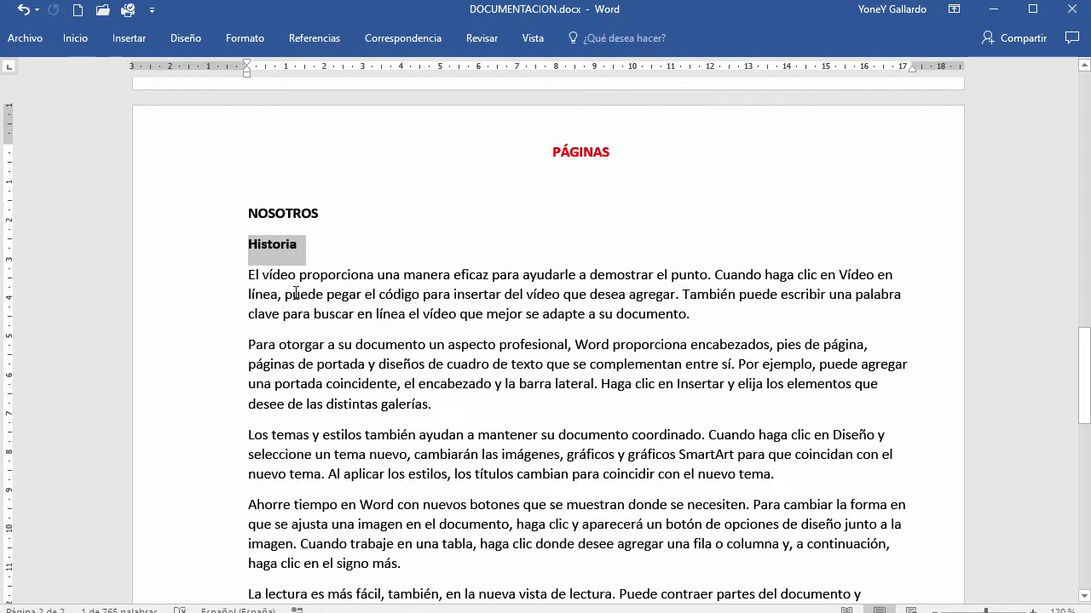
{"action": "left_click", "coordinate": [163, 213]}
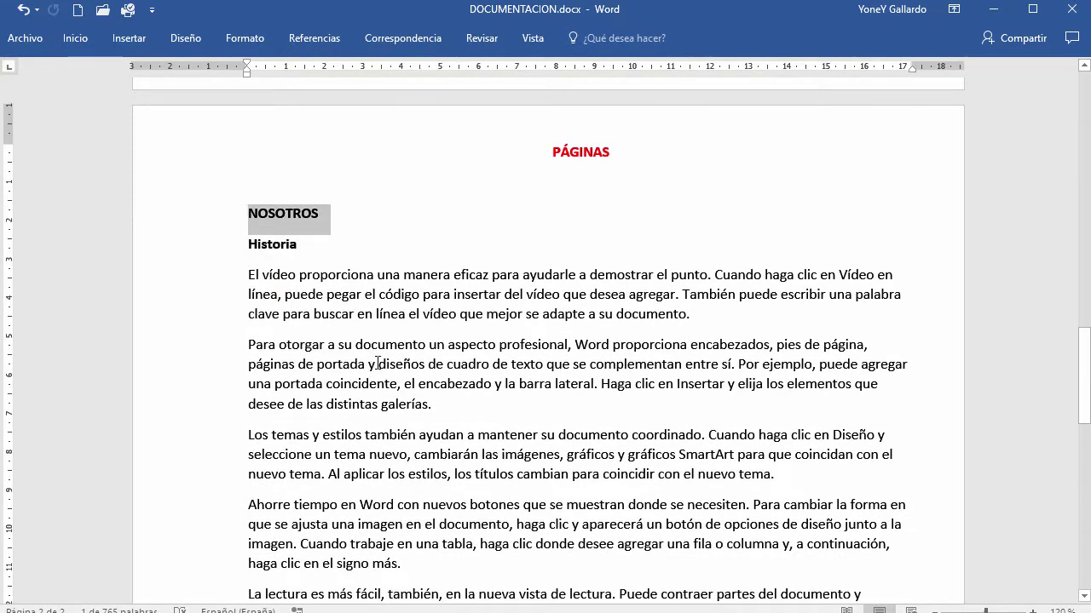
{"action": "scroll", "coordinate": [477, 374], "scroll_direction": "down", "scroll_amount": 2}
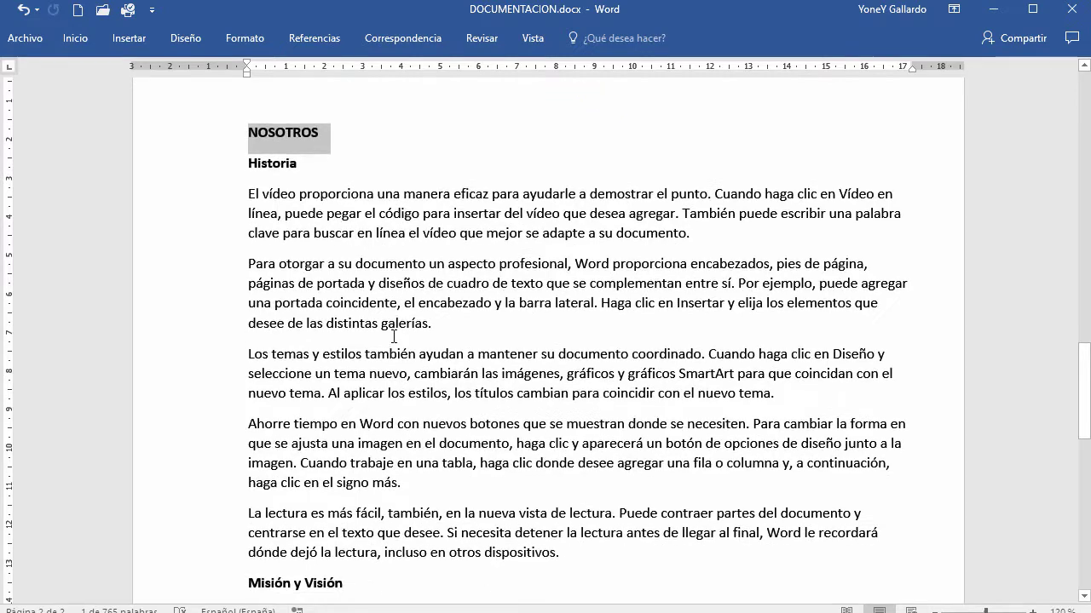
{"action": "left_click_drag", "start_coordinate": [566, 554], "coordinate": [247, 203]}
{"action": "key", "text": "ctrl+c"}
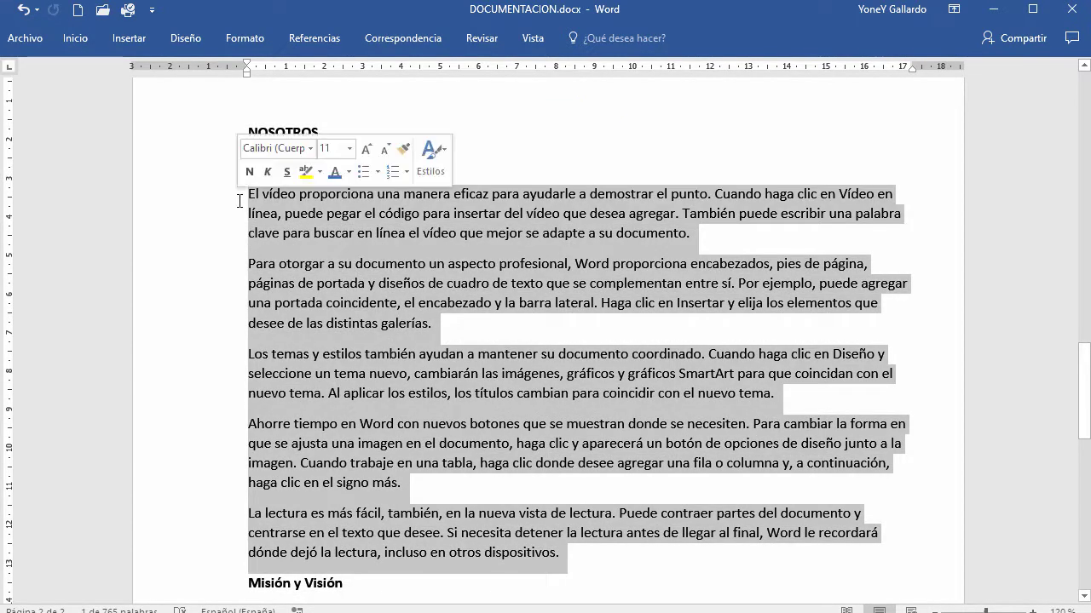
Switch to Joomla and title the new article "Historia de la empresa", with no accent in "Historia"
{"action": "key", "text": "alt+Tab"}
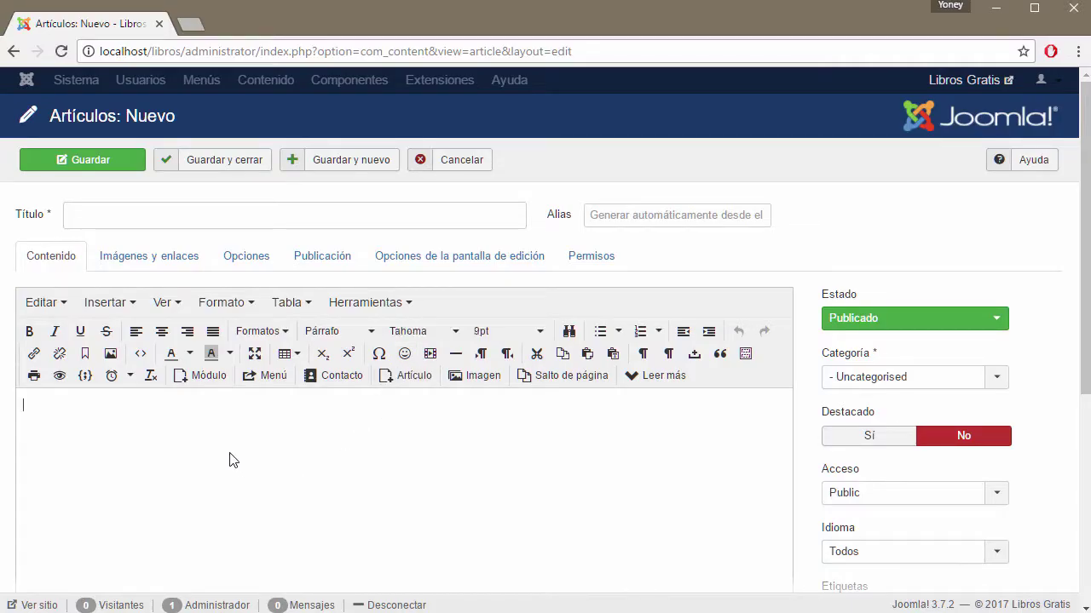
{"action": "left_click", "coordinate": [143, 226]}
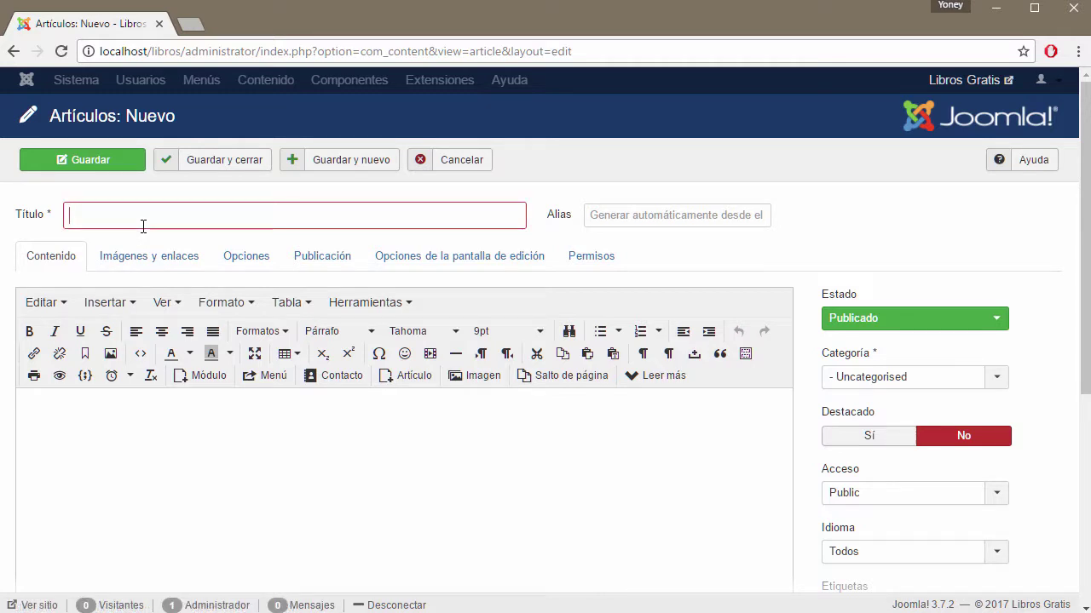
{"action": "type", "text": "Historia"}
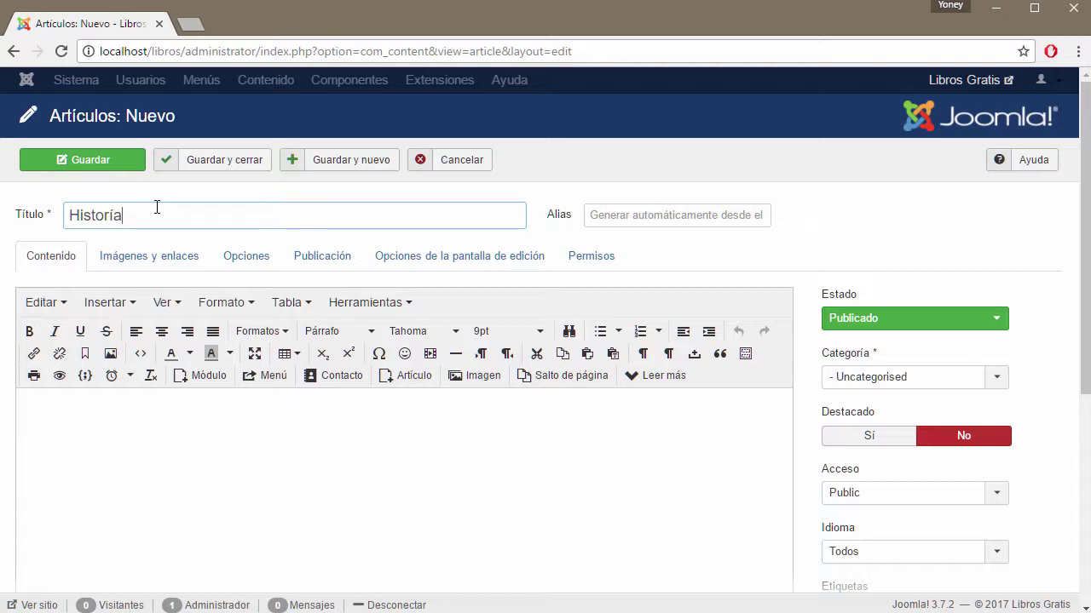
{"action": "type", "text": "ía de la emp"}
{"action": "key", "text": "ctrl+Left"}
{"action": "key", "text": "ctrl+Left"}
{"action": "key", "text": "ctrl+Left"}
{"action": "key", "text": "Left"}
{"action": "key", "text": "Left"}
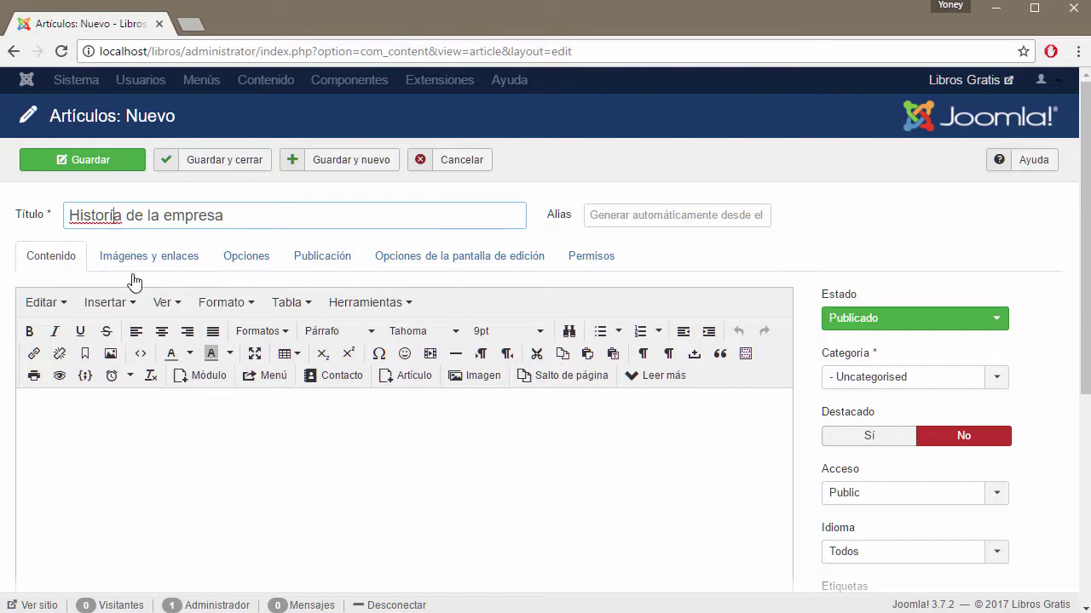
{"action": "key", "text": "BackSpace"}
{"action": "type", "text": "i"}
Paste the Historia text into the article body below an empty first line and set the category to PÁGINAS ESTÁTICAS
{"action": "left_click", "coordinate": [289, 484]}
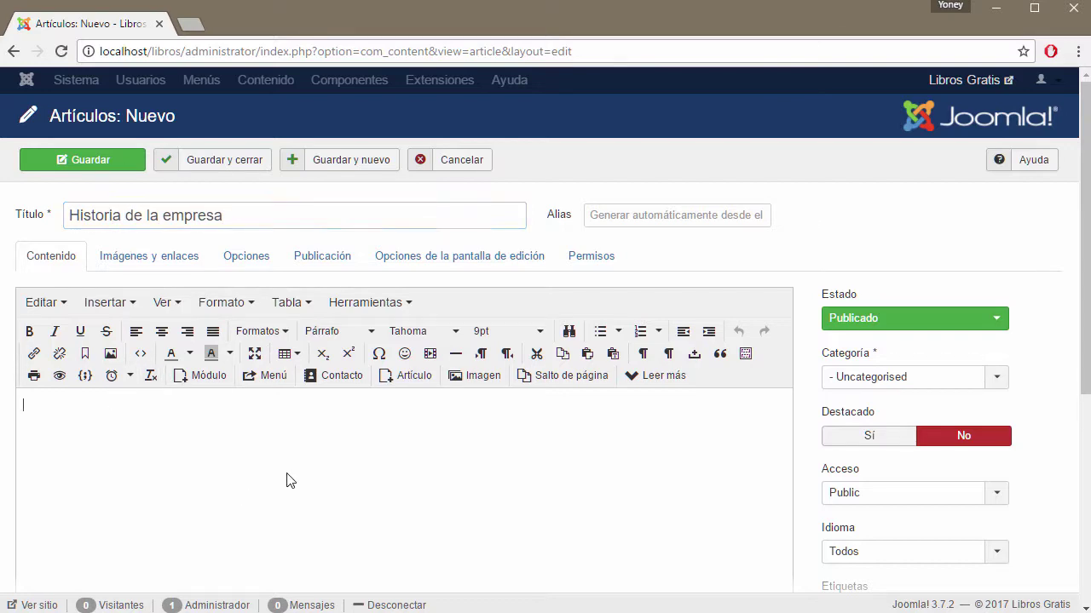
{"action": "key", "text": "ctrl+v"}
{"action": "scroll", "coordinate": [365, 442], "scroll_direction": "down", "scroll_amount": 3}
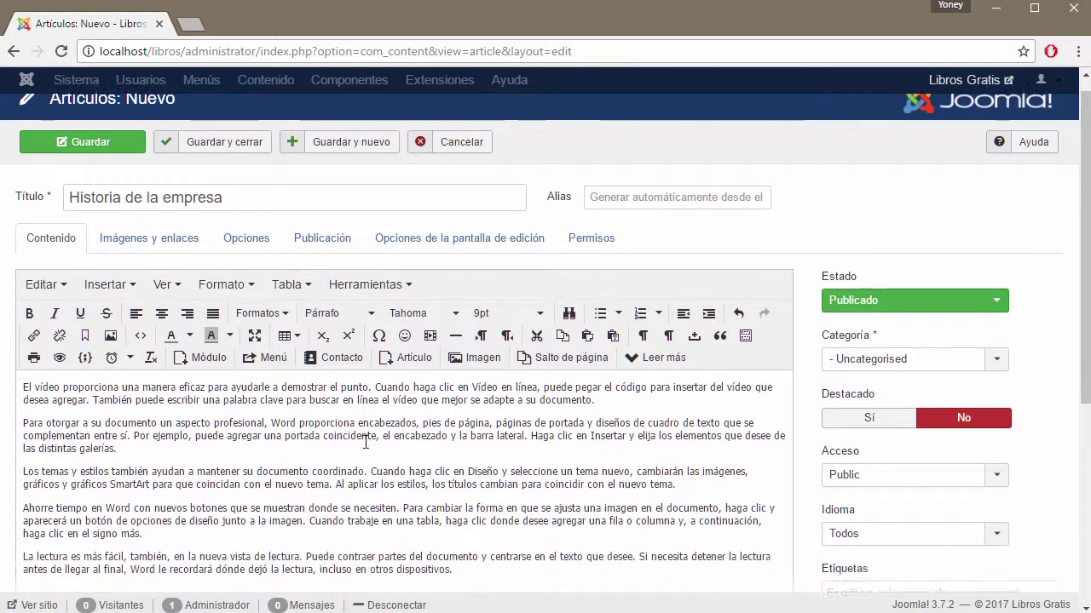
{"action": "scroll", "coordinate": [365, 437], "scroll_direction": "up", "scroll_amount": 1}
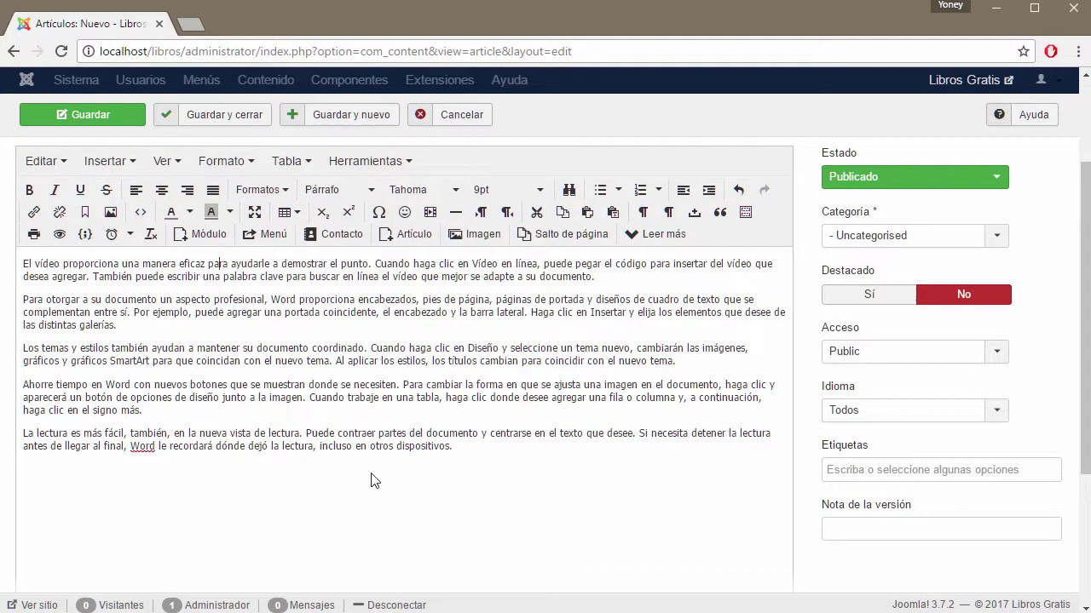
{"action": "key", "text": "Return"}
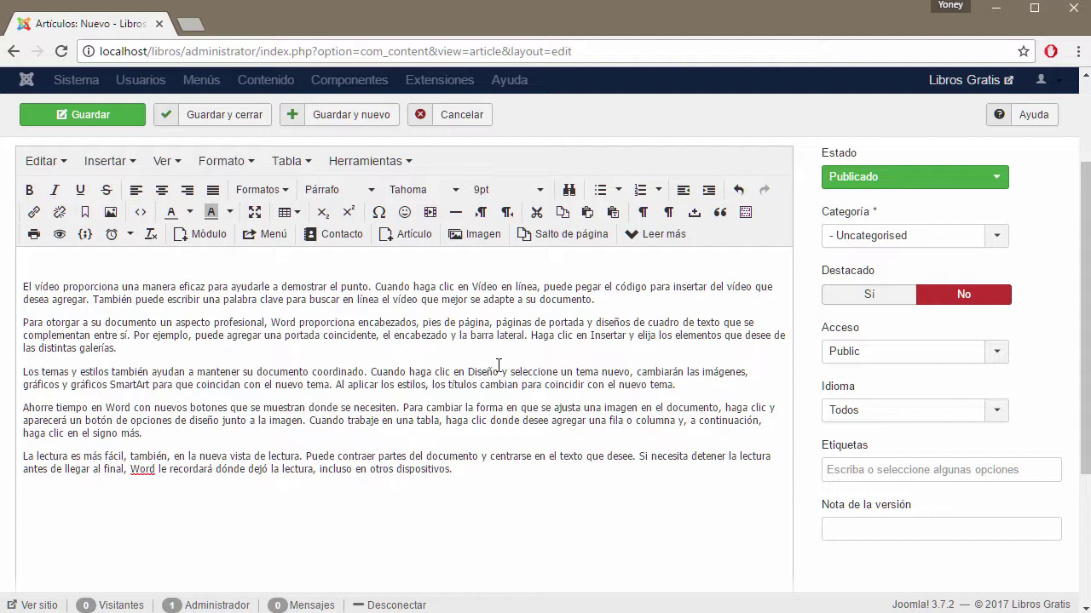
{"action": "left_click", "coordinate": [998, 240]}
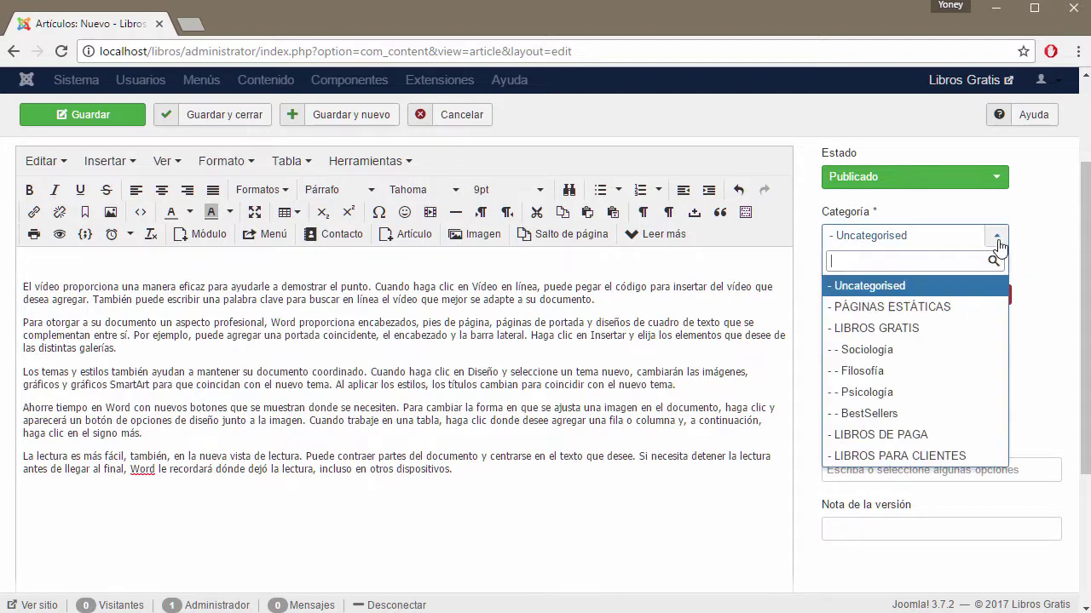
{"action": "left_click", "coordinate": [908, 307]}
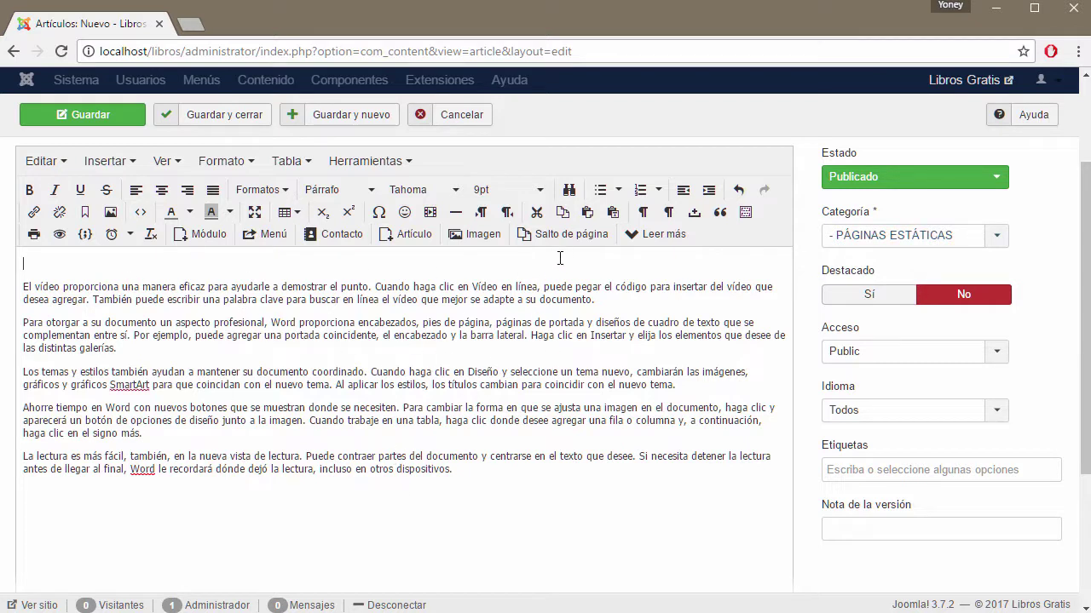
Upload NOSOTROS.jpg from the PAGINA DE LIBROS folder to the site's images through the article's image insertion
{"action": "left_click", "coordinate": [481, 241]}
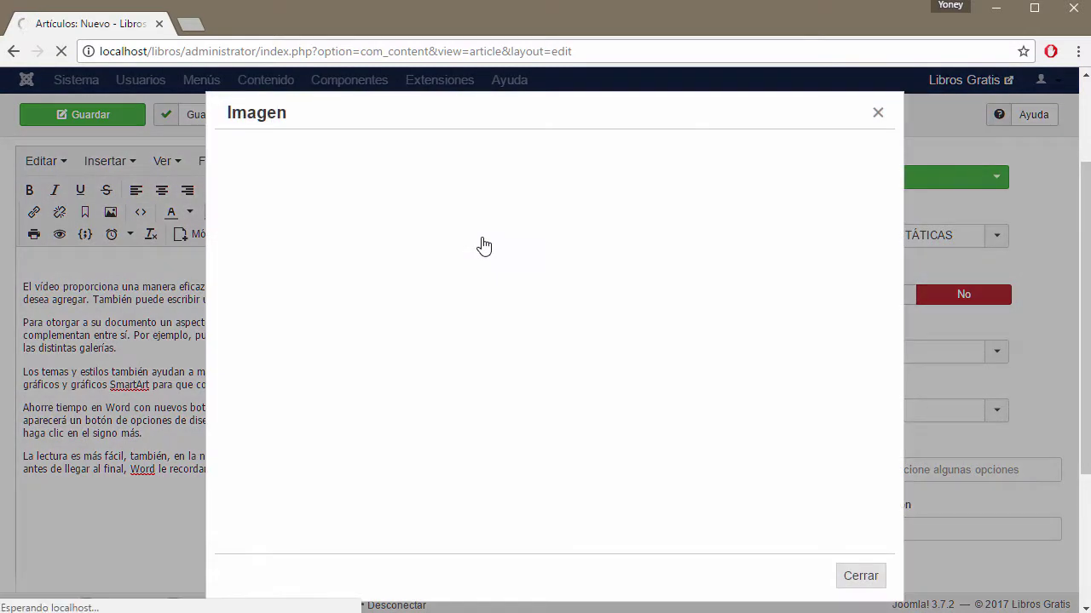
{"action": "scroll", "coordinate": [448, 400], "scroll_direction": "down", "scroll_amount": 3}
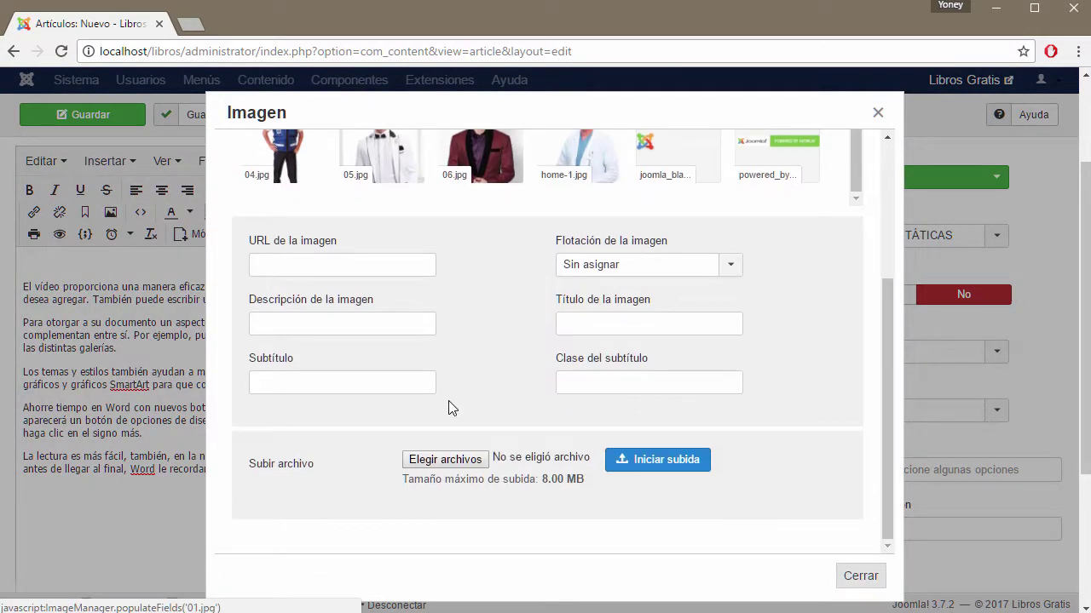
{"action": "left_click", "coordinate": [458, 465]}
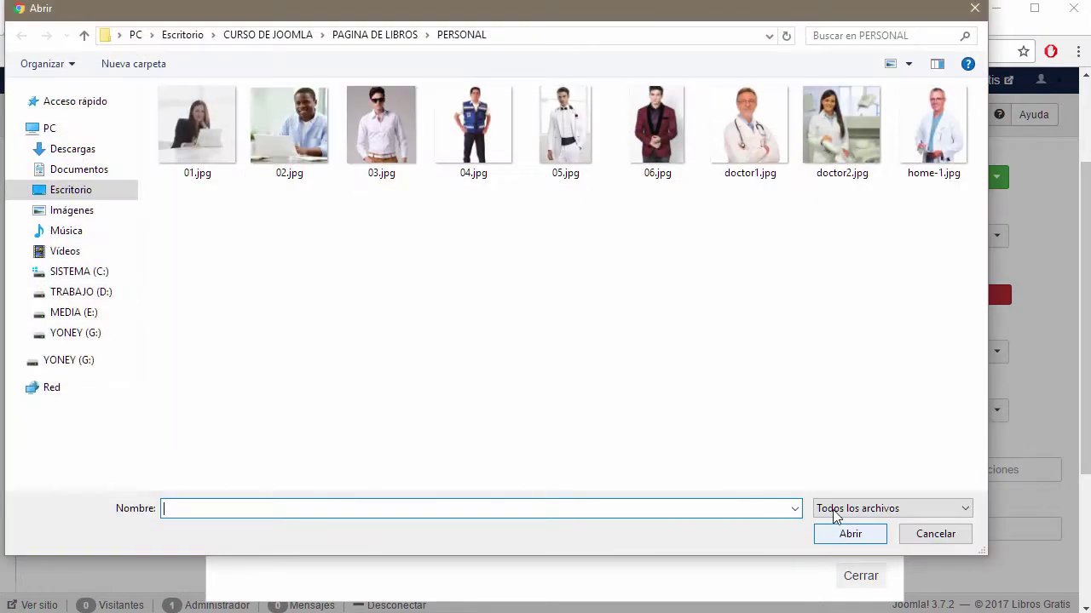
{"action": "left_click", "coordinate": [362, 41]}
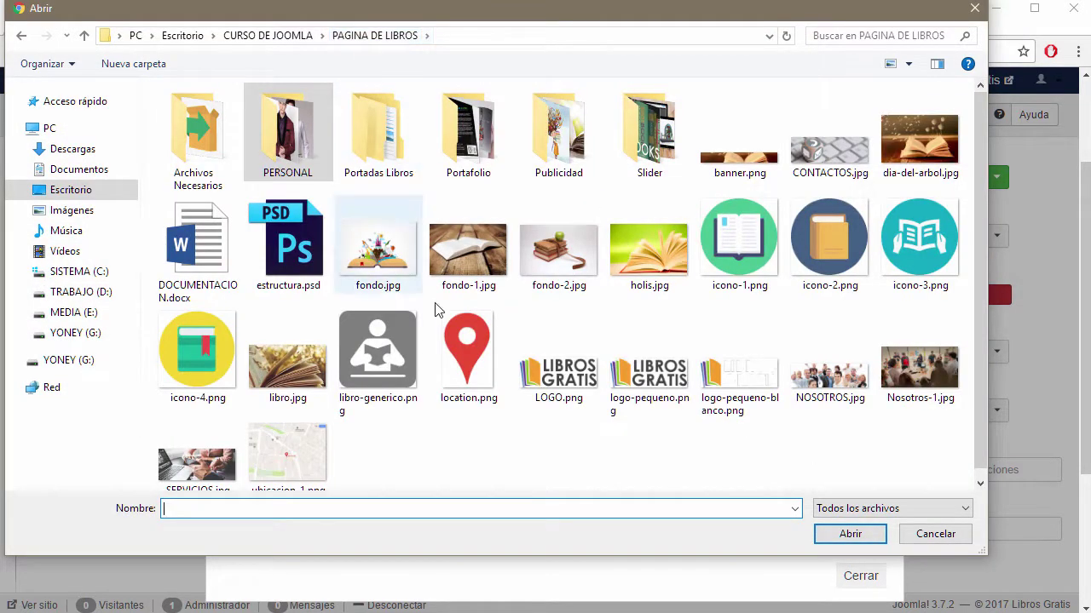
{"action": "left_click", "coordinate": [473, 267]}
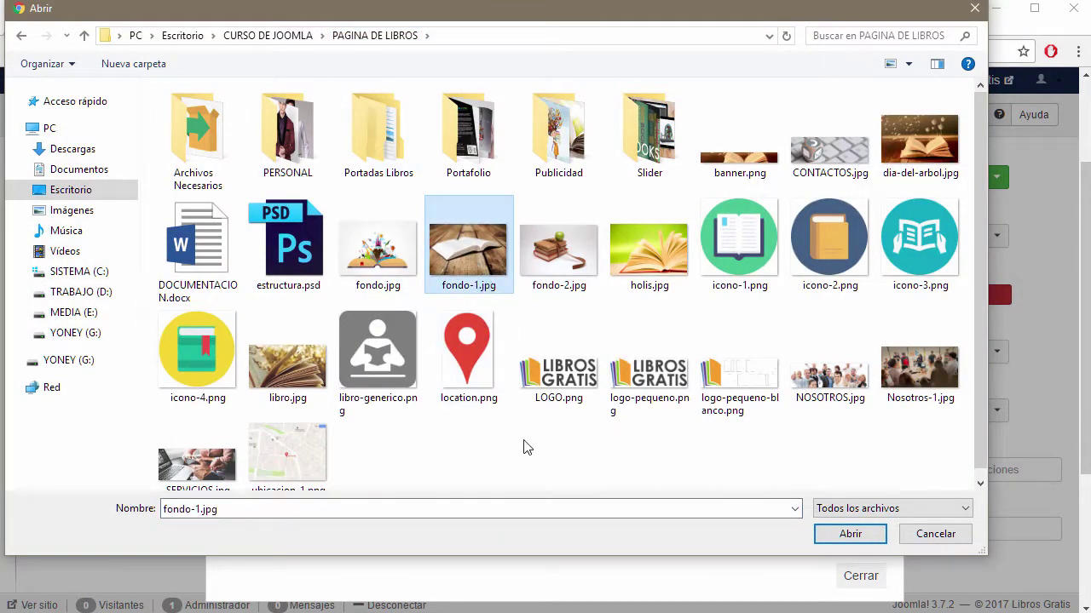
{"action": "left_click", "coordinate": [823, 401]}
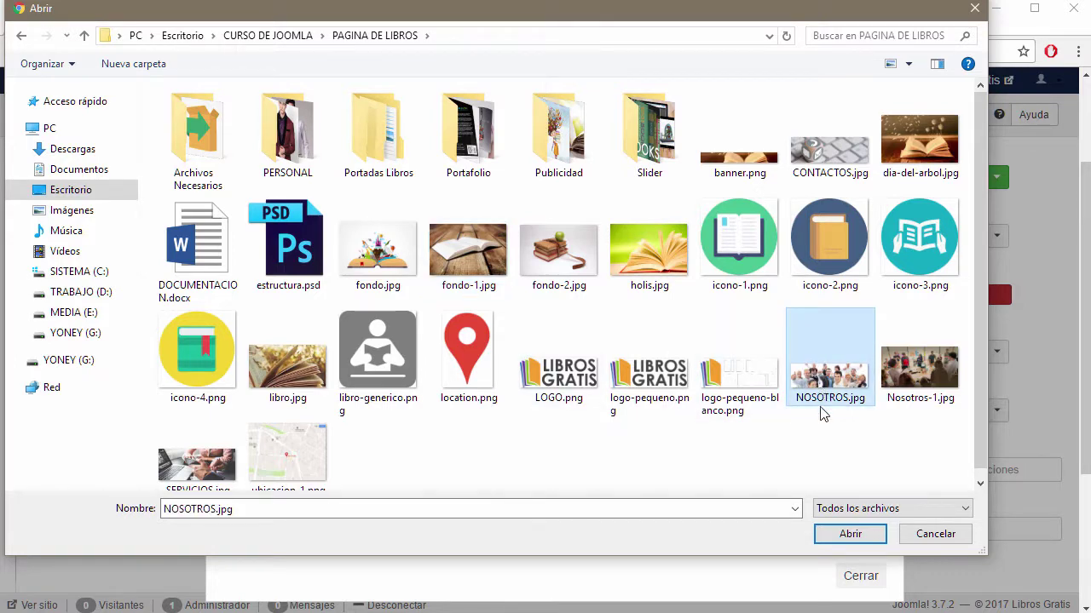
{"action": "left_click", "coordinate": [849, 534]}
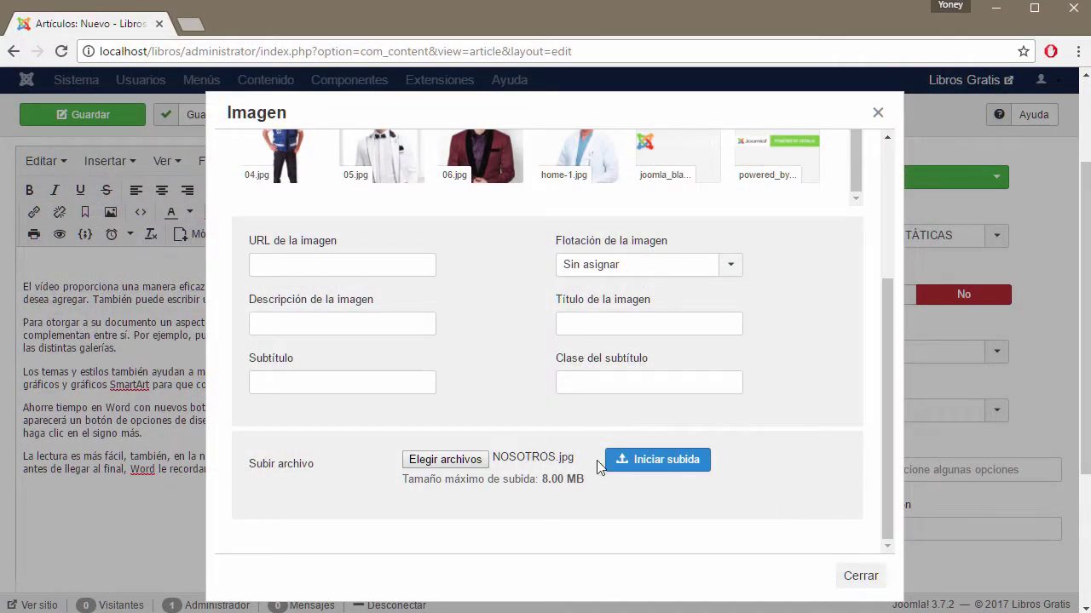
{"action": "left_click", "coordinate": [663, 462]}
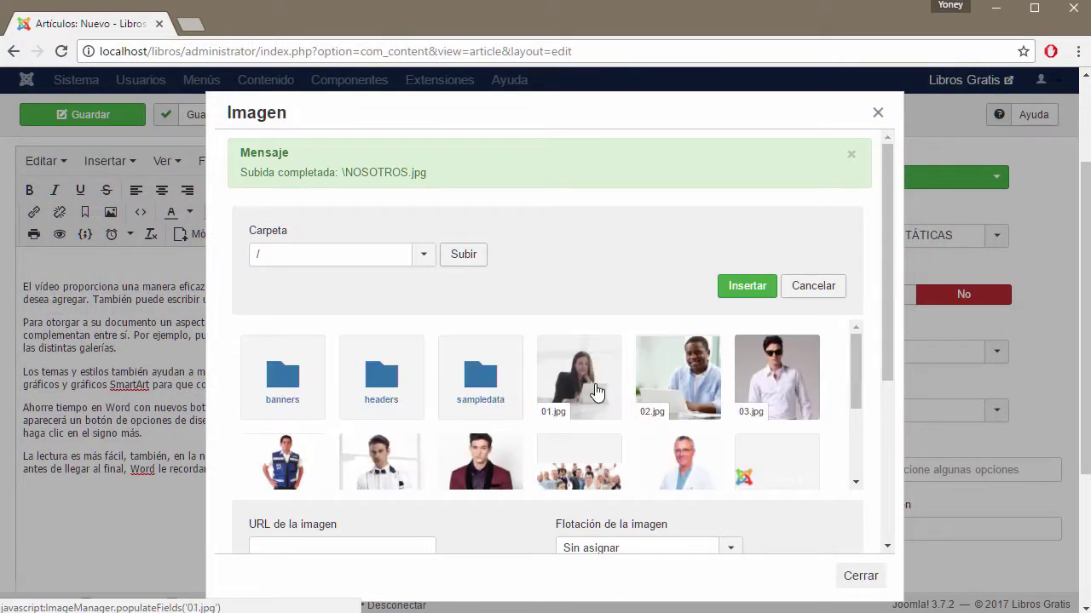
Insert the uploaded NOSOTROS.jpg at the empty line above the article text
{"action": "scroll", "coordinate": [517, 448], "scroll_direction": "up", "scroll_amount": 3}
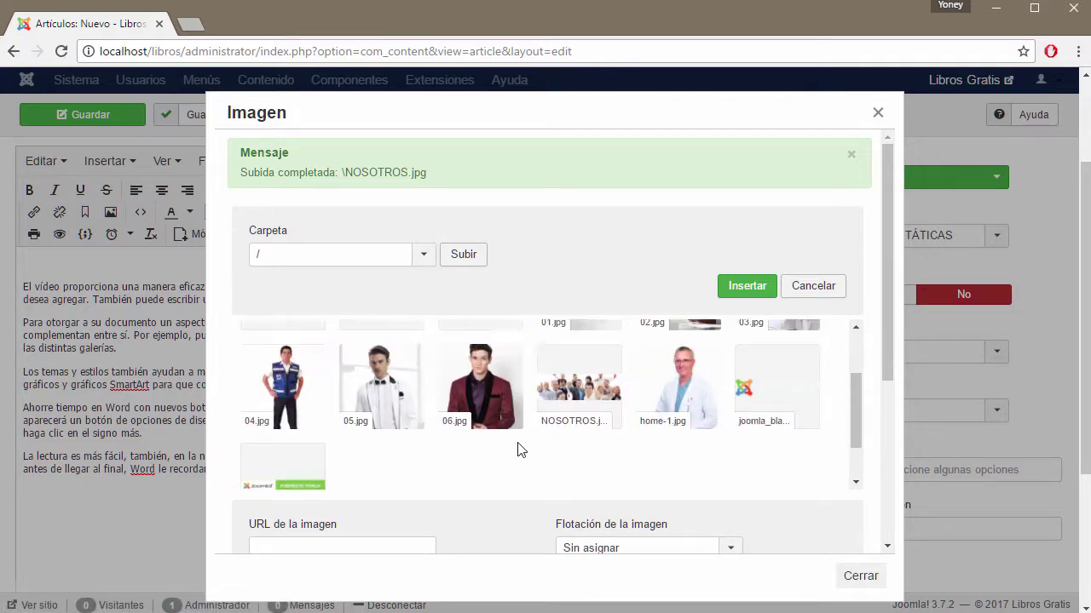
{"action": "left_click", "coordinate": [601, 465]}
{"action": "left_click", "coordinate": [738, 286]}
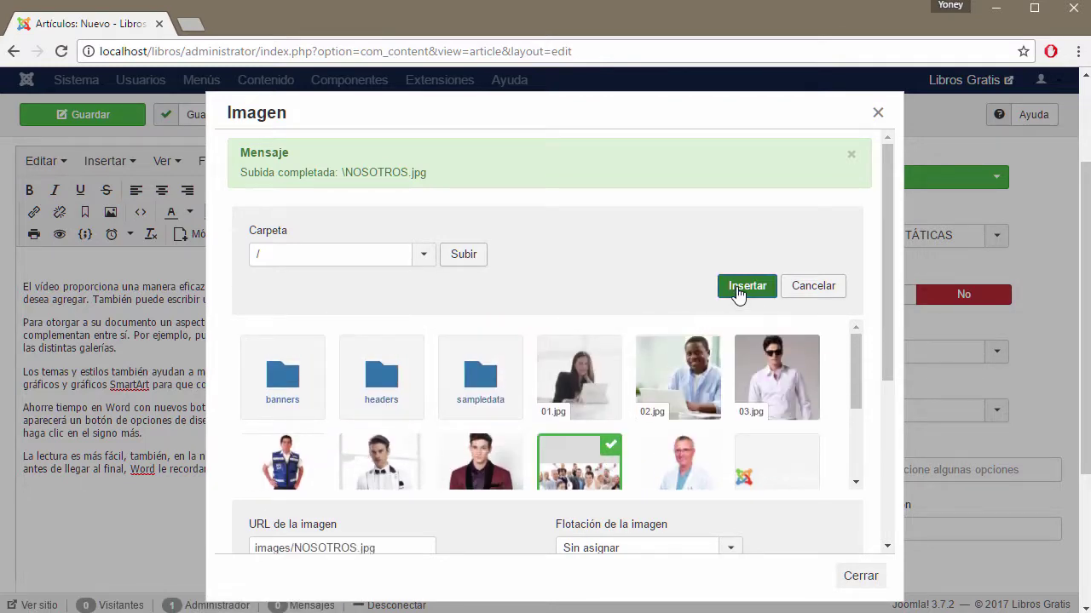
{"action": "scroll", "coordinate": [486, 353], "scroll_direction": "down", "scroll_amount": 5}
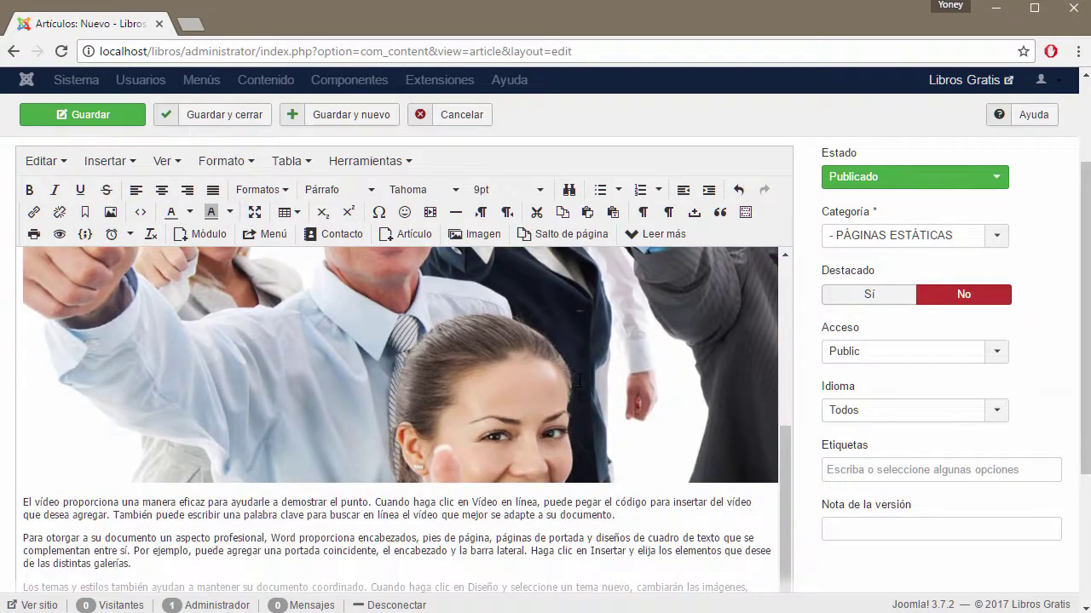
{"action": "scroll", "coordinate": [579, 381], "scroll_direction": "up", "scroll_amount": 5}
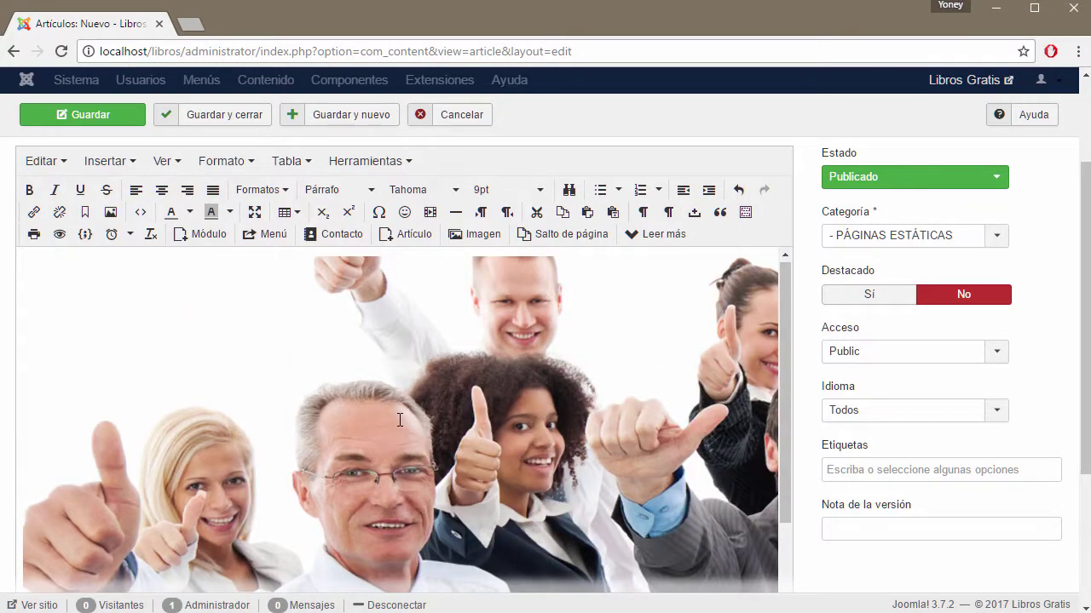
Preview the article to check the image and text layout, and close the preview
{"action": "left_click", "coordinate": [60, 233]}
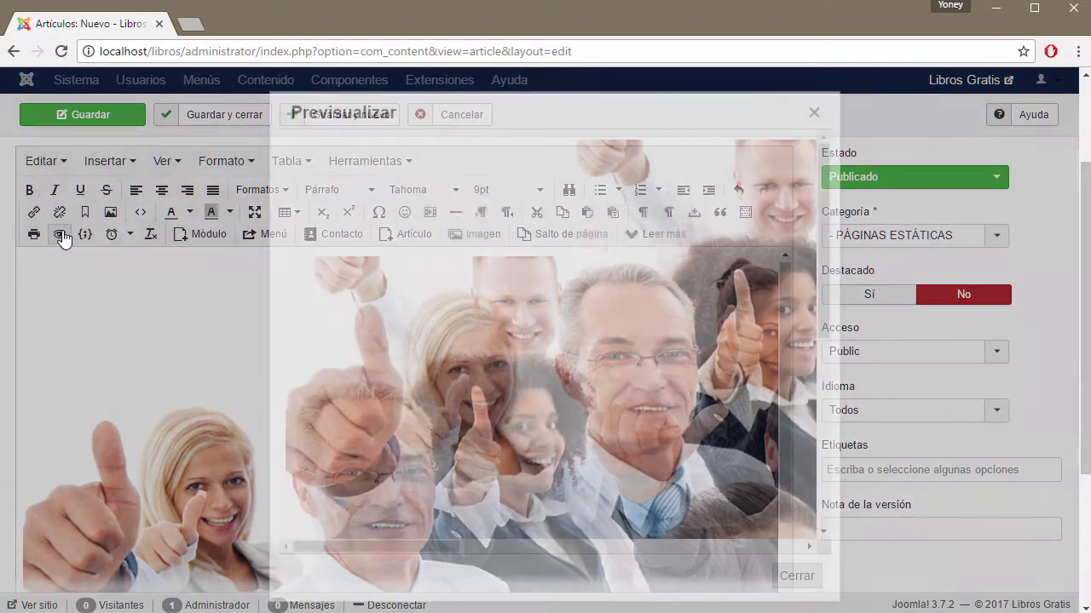
{"action": "scroll", "coordinate": [586, 460], "scroll_direction": "down", "scroll_amount": 8}
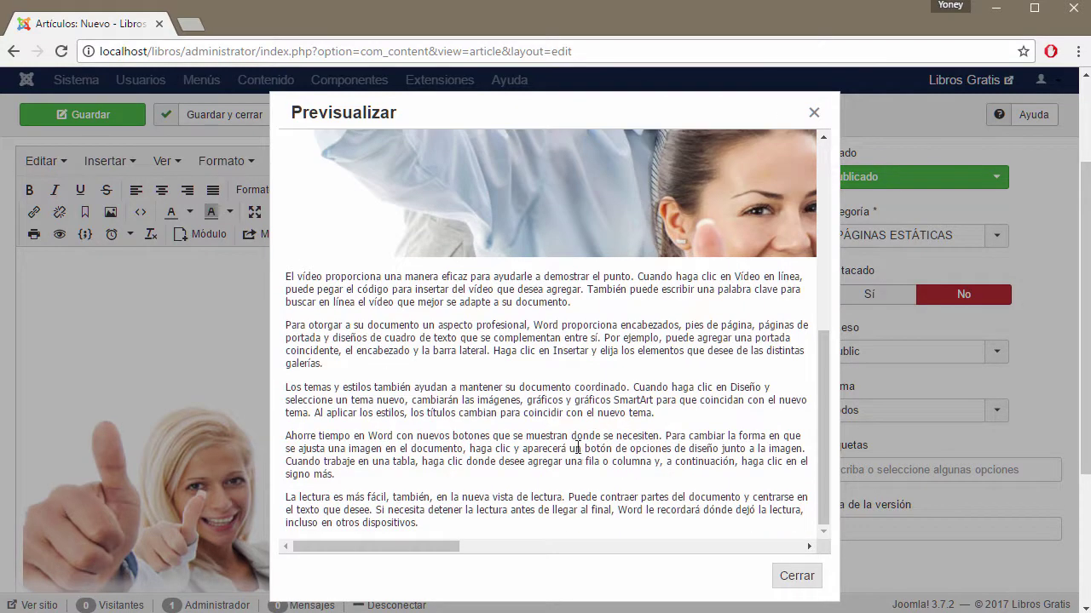
{"action": "scroll", "coordinate": [818, 137], "scroll_direction": "up", "scroll_amount": 5}
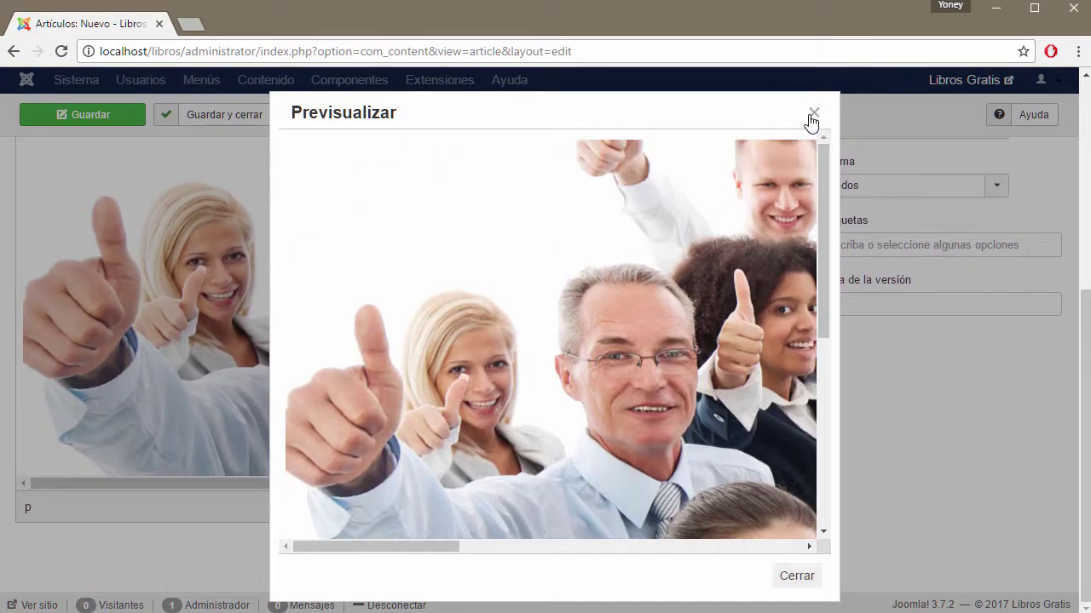
{"action": "left_click", "coordinate": [814, 113]}
{"action": "scroll", "coordinate": [626, 356], "scroll_direction": "up", "scroll_amount": 3}
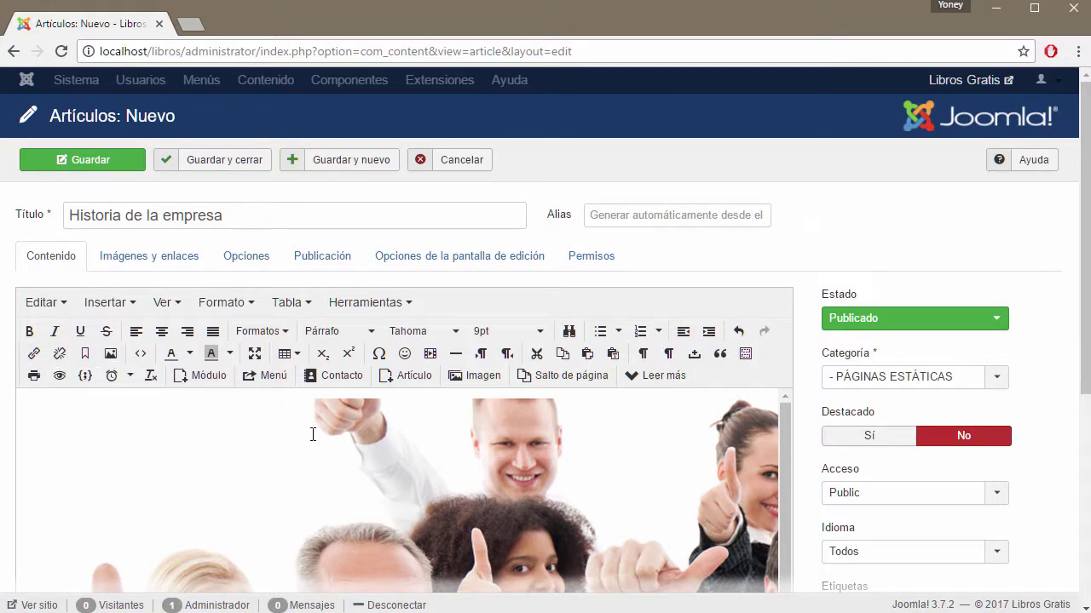
Expand the article editor to full screen and add a blank line between the image and the first paragraph
{"action": "left_click", "coordinate": [254, 354]}
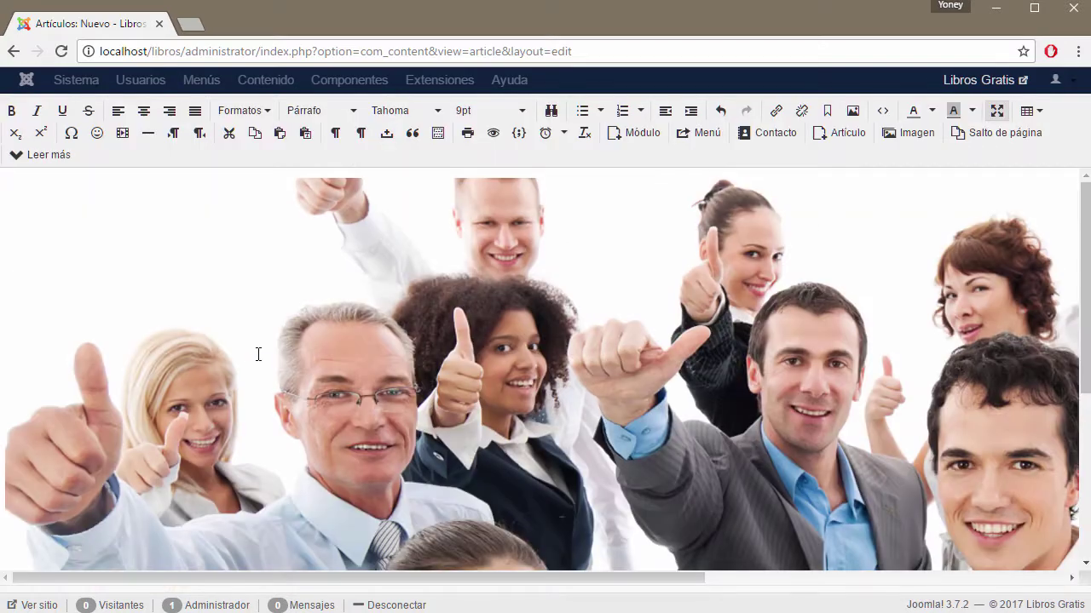
{"action": "scroll", "coordinate": [758, 352], "scroll_direction": "down", "scroll_amount": 3}
{"action": "scroll", "coordinate": [758, 352], "scroll_direction": "up", "scroll_amount": 2}
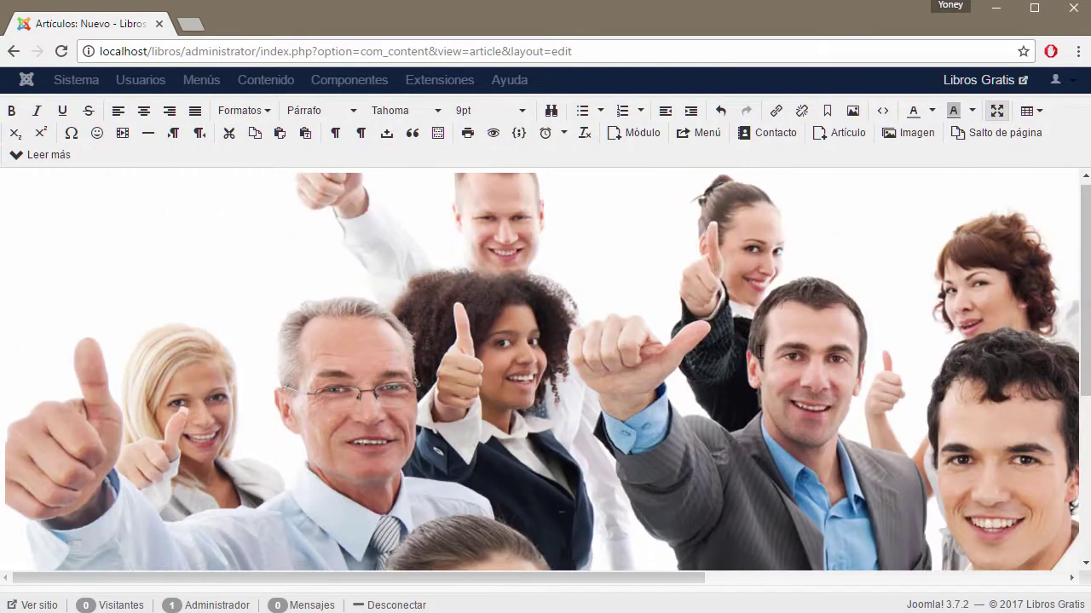
{"action": "scroll", "coordinate": [760, 352], "scroll_direction": "down", "scroll_amount": 2}
{"action": "scroll", "coordinate": [760, 352], "scroll_direction": "down", "scroll_amount": 1}
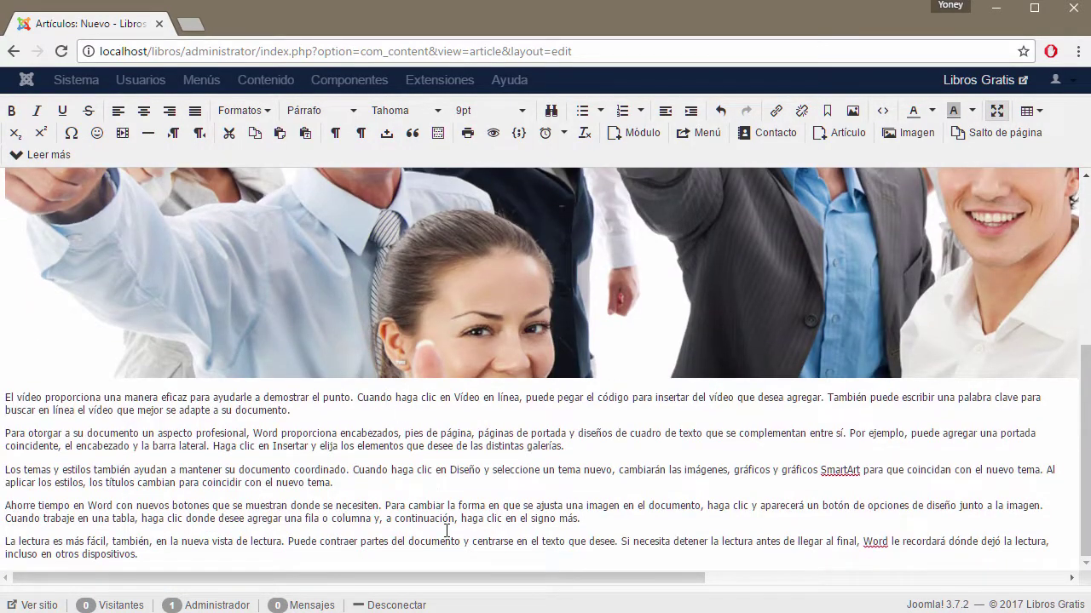
{"action": "scroll", "coordinate": [446, 530], "scroll_direction": "up", "scroll_amount": 1}
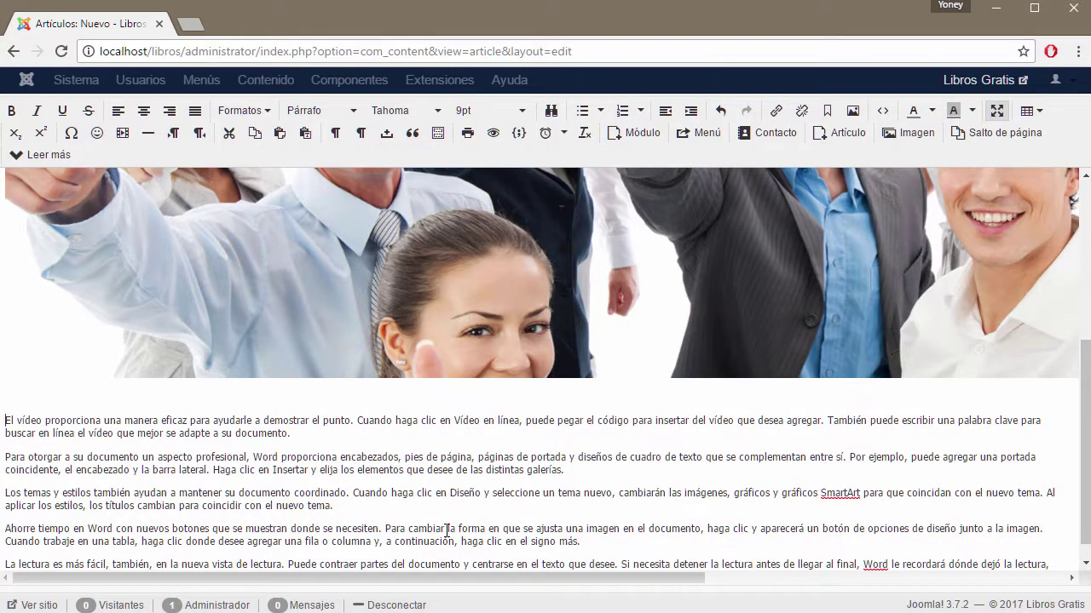
{"action": "scroll", "coordinate": [446, 531], "scroll_direction": "down", "scroll_amount": 1}
{"action": "scroll", "coordinate": [637, 465], "scroll_direction": "up", "scroll_amount": 5}
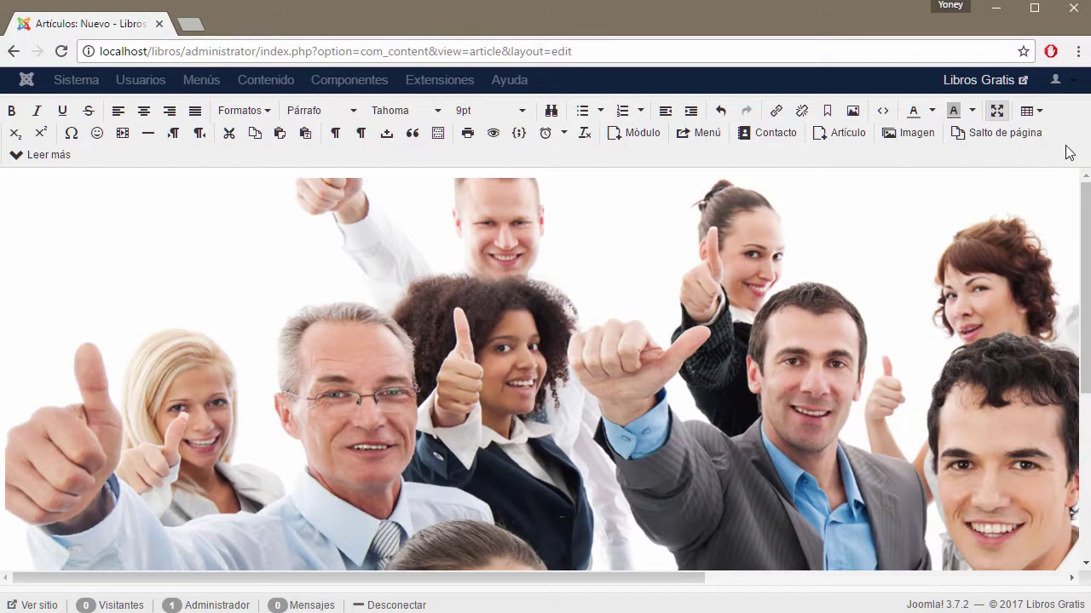
Leave the full-screen editor and check the available choices for displaying the article title, keeping the current setting
{"action": "left_click", "coordinate": [997, 111]}
{"action": "left_click_drag", "start_coordinate": [263, 215], "coordinate": [91, 214]}
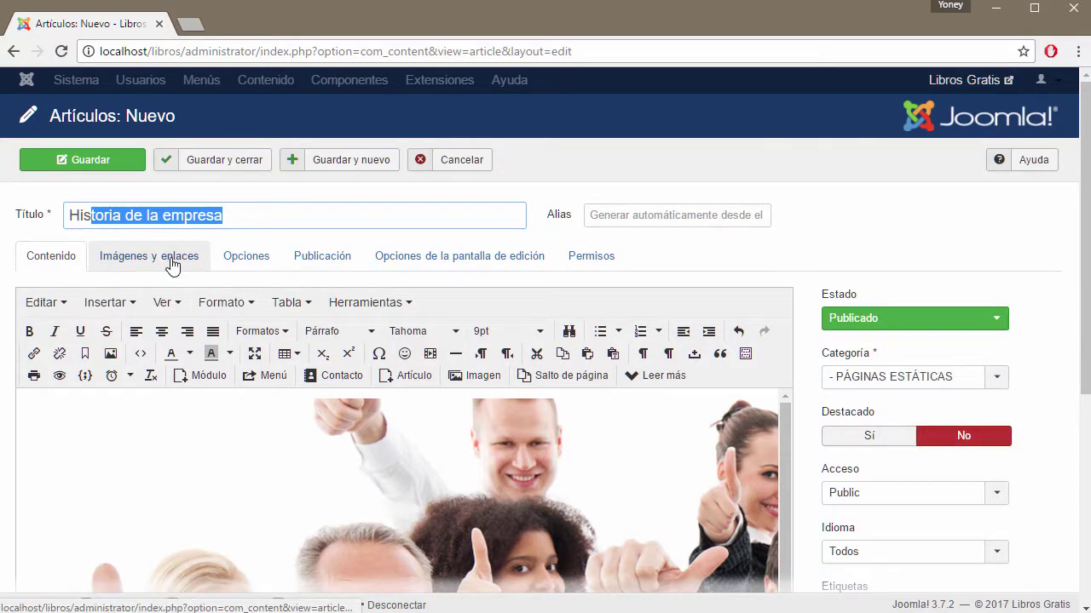
{"action": "left_click", "coordinate": [246, 259]}
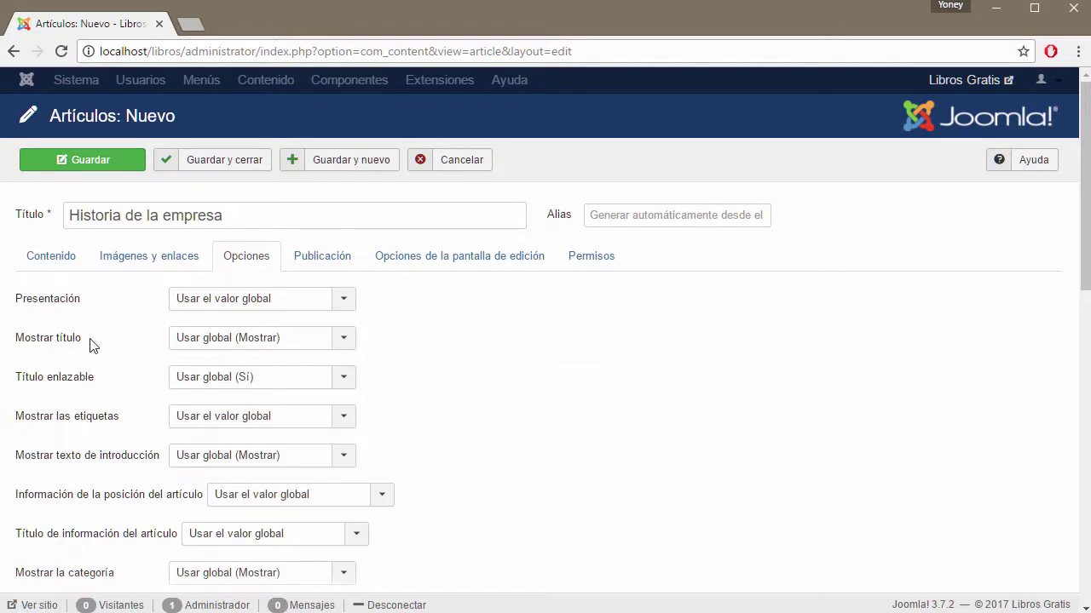
{"action": "left_click", "coordinate": [342, 337]}
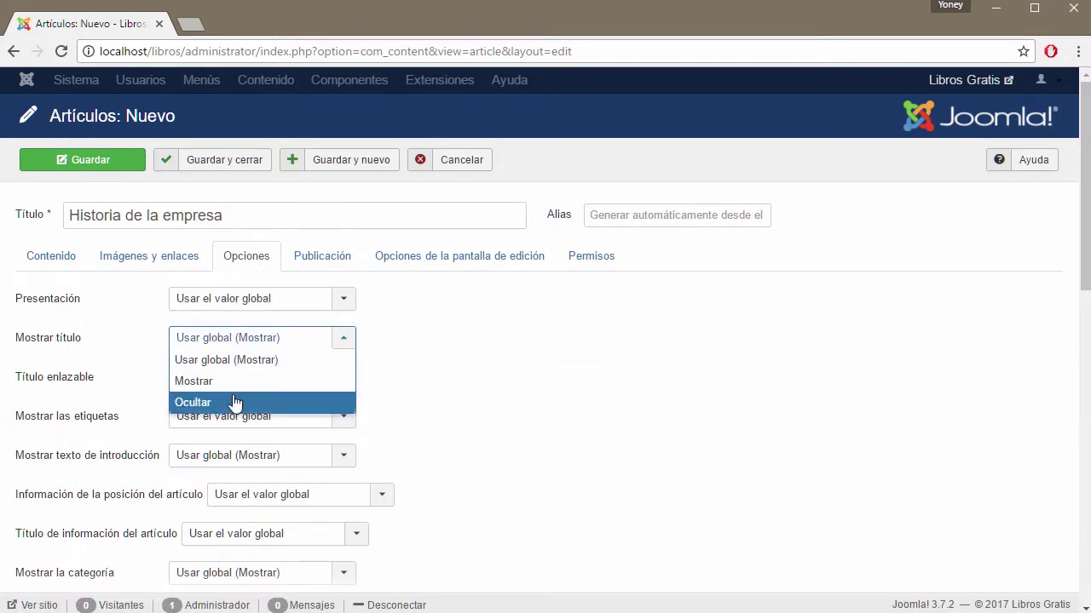
{"action": "left_click", "coordinate": [72, 266]}
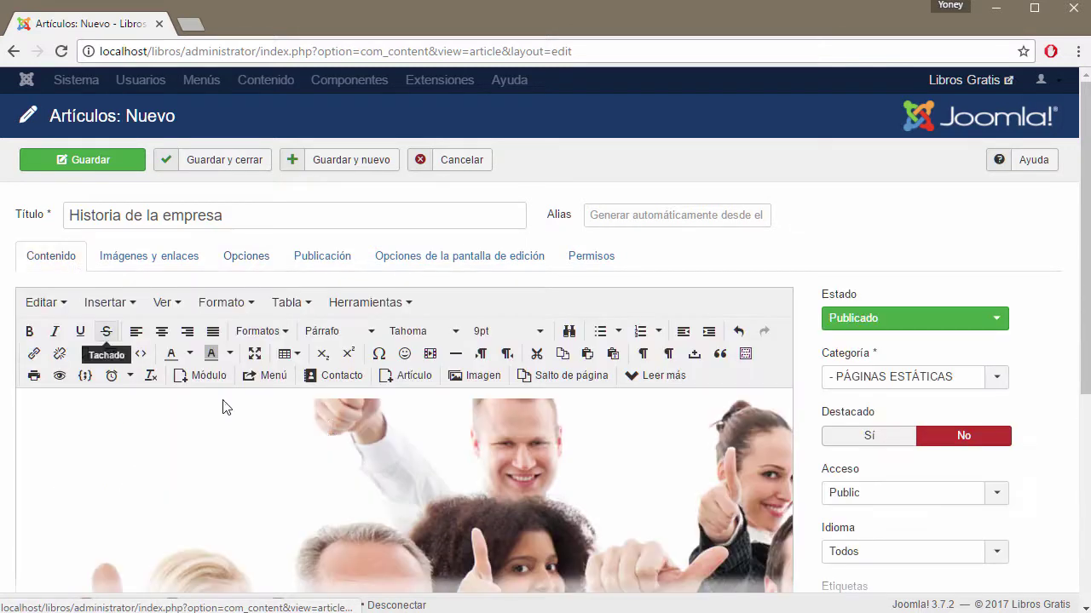
Review the article's image and body text, and examine the intro image, full-article image and link settings
{"action": "scroll", "coordinate": [920, 460], "scroll_direction": "down", "scroll_amount": 3}
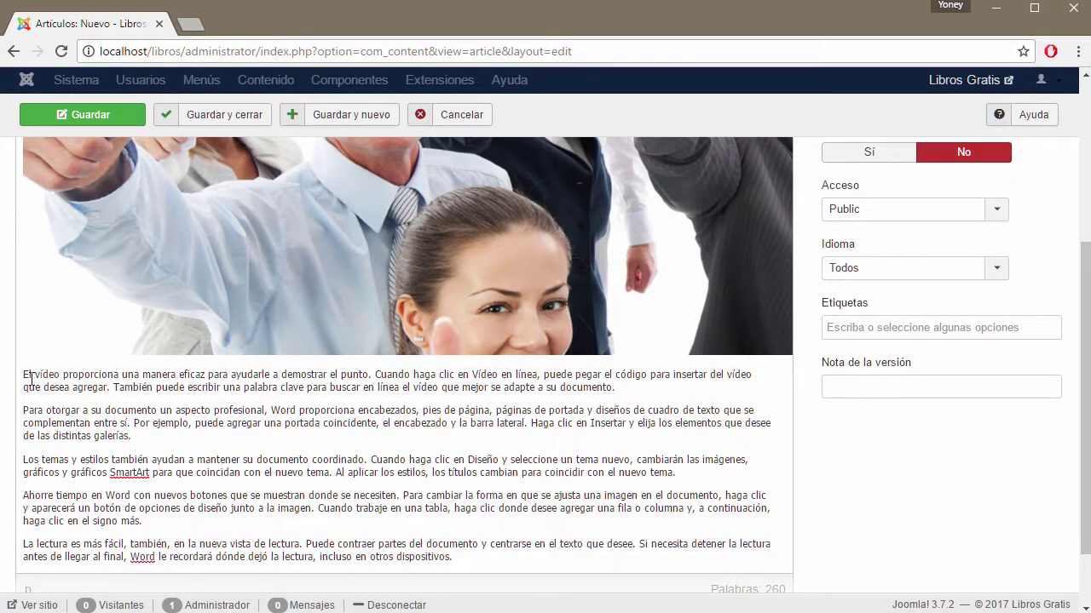
{"action": "scroll", "coordinate": [707, 375], "scroll_direction": "up", "scroll_amount": 3}
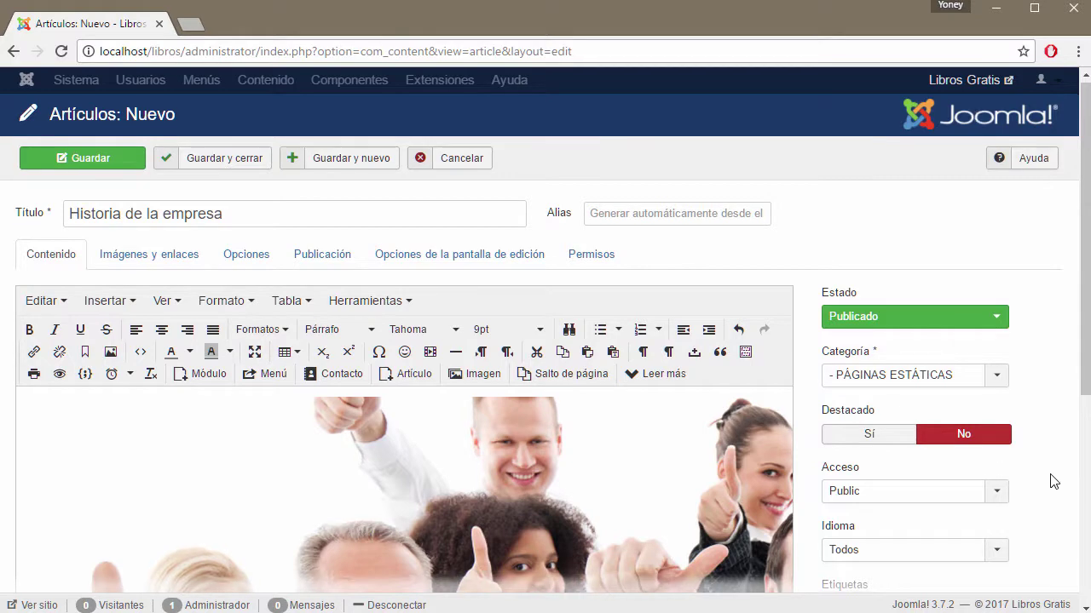
{"action": "scroll", "coordinate": [1051, 480], "scroll_direction": "down", "scroll_amount": 5}
{"action": "scroll", "coordinate": [579, 352], "scroll_direction": "down", "scroll_amount": 3}
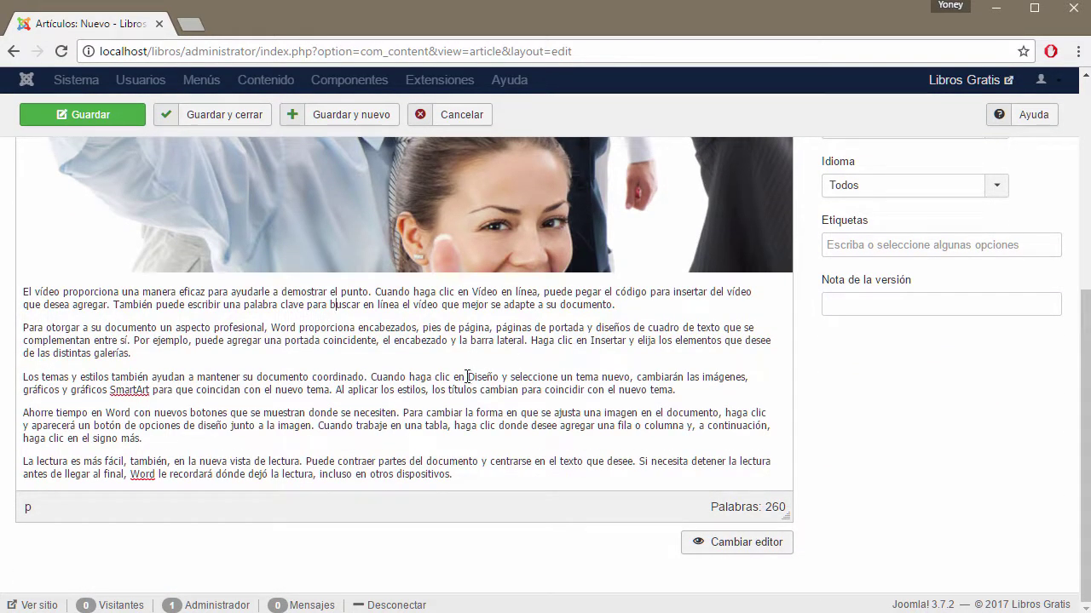
{"action": "scroll", "coordinate": [925, 487], "scroll_direction": "up", "scroll_amount": 5}
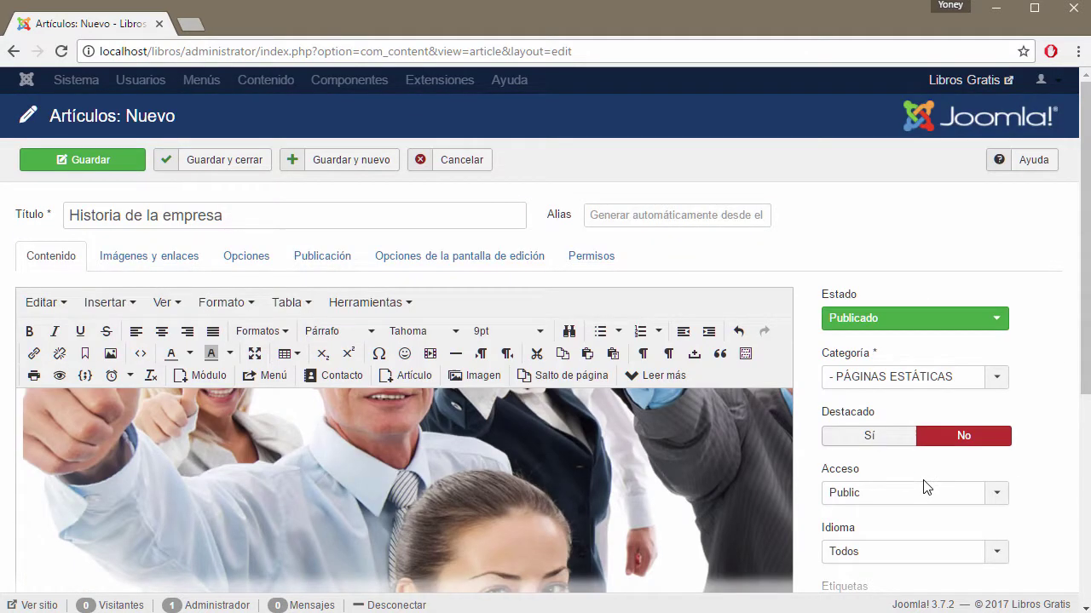
{"action": "left_click", "coordinate": [156, 264]}
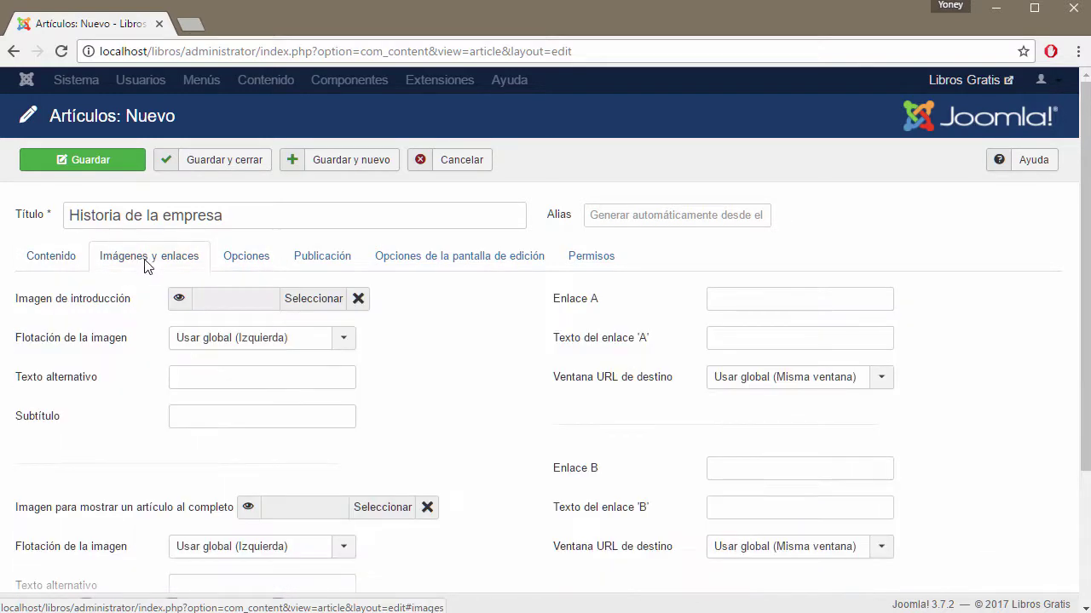
{"action": "scroll", "coordinate": [345, 309], "scroll_direction": "down", "scroll_amount": 1}
{"action": "scroll", "coordinate": [345, 309], "scroll_direction": "down", "scroll_amount": 2}
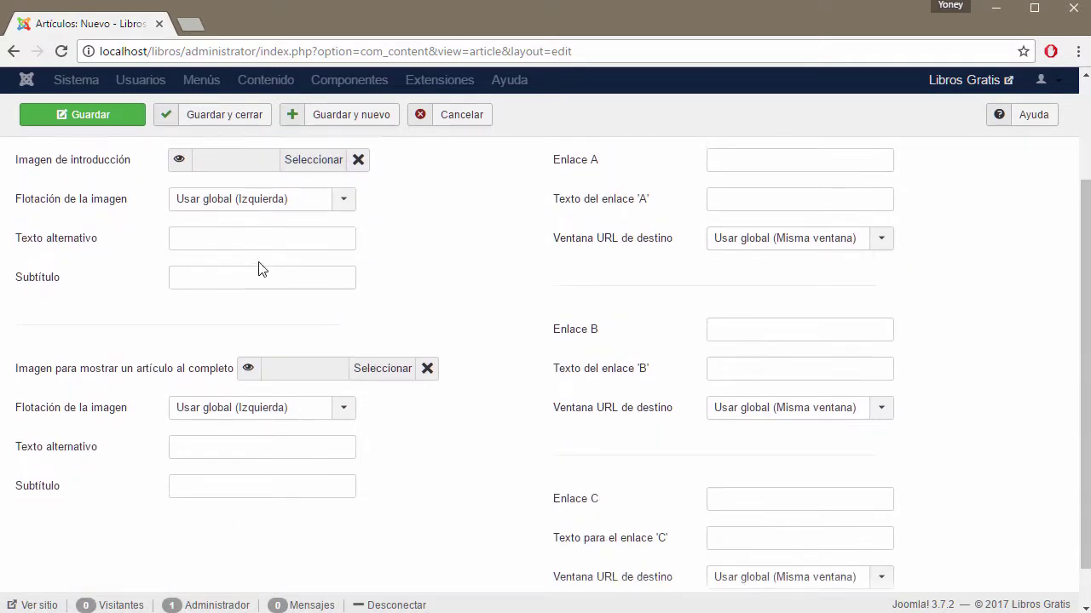
{"action": "scroll", "coordinate": [261, 267], "scroll_direction": "up", "scroll_amount": 2}
{"action": "scroll", "coordinate": [287, 324], "scroll_direction": "down", "scroll_amount": 2}
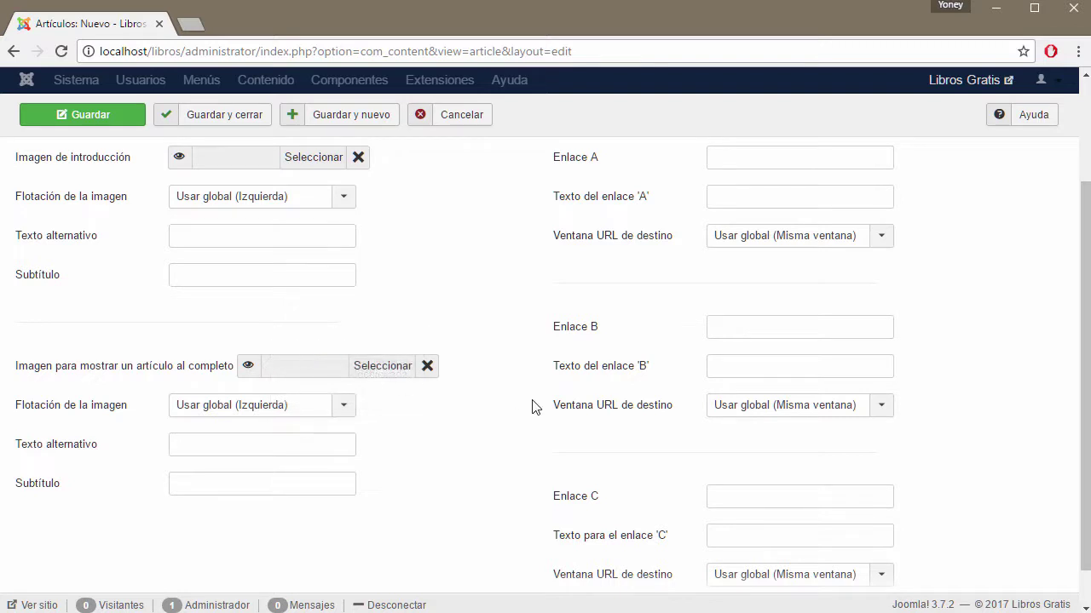
{"action": "scroll", "coordinate": [533, 406], "scroll_direction": "up", "scroll_amount": 5}
Examine the article's display options, including the available choices for Presentación
{"action": "left_click", "coordinate": [240, 257]}
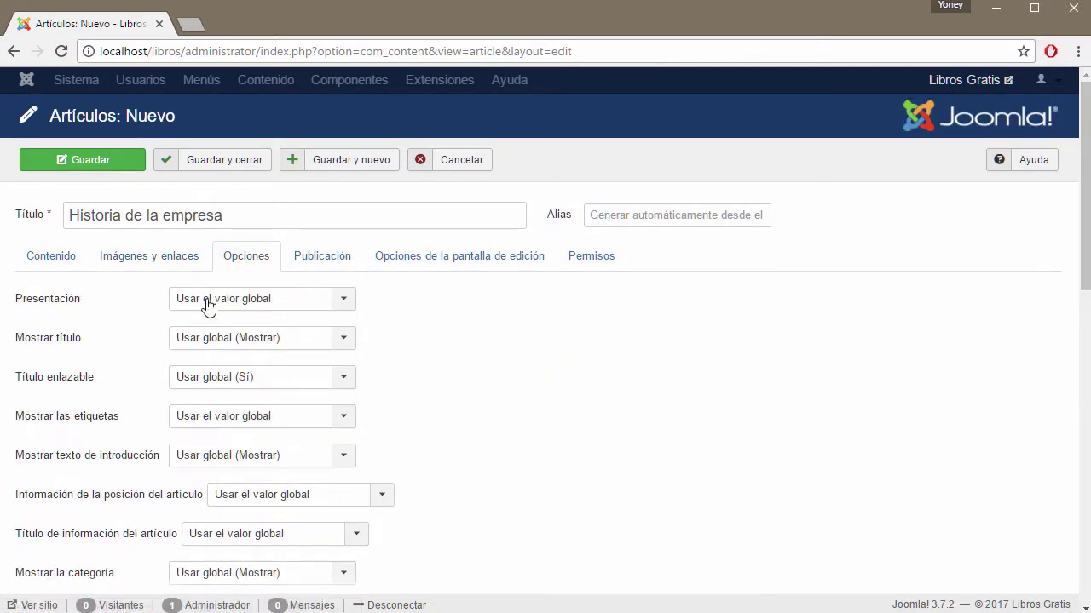
{"action": "left_click", "coordinate": [169, 260]}
{"action": "left_click", "coordinate": [247, 260]}
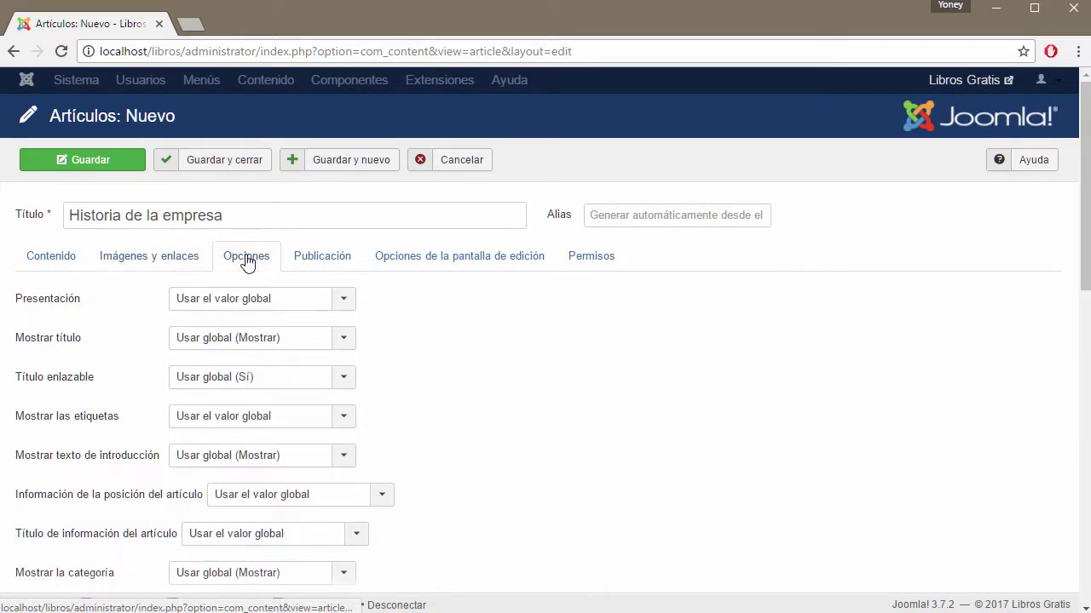
{"action": "scroll", "coordinate": [515, 392], "scroll_direction": "down", "scroll_amount": 3}
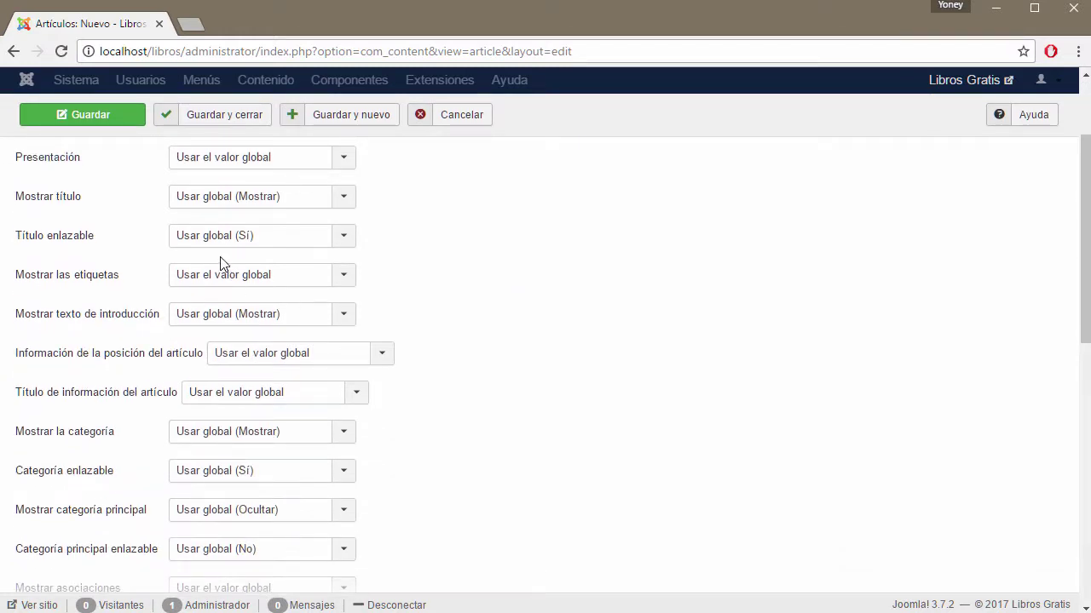
{"action": "scroll", "coordinate": [220, 264], "scroll_direction": "up", "scroll_amount": 3}
{"action": "left_click", "coordinate": [346, 300]}
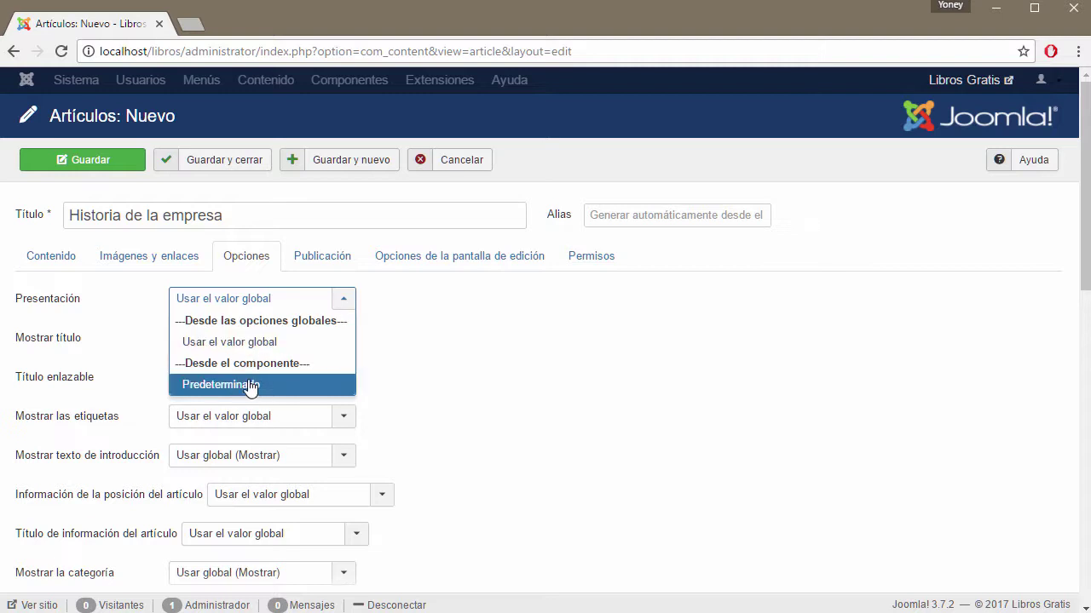
{"action": "left_click", "coordinate": [477, 373]}
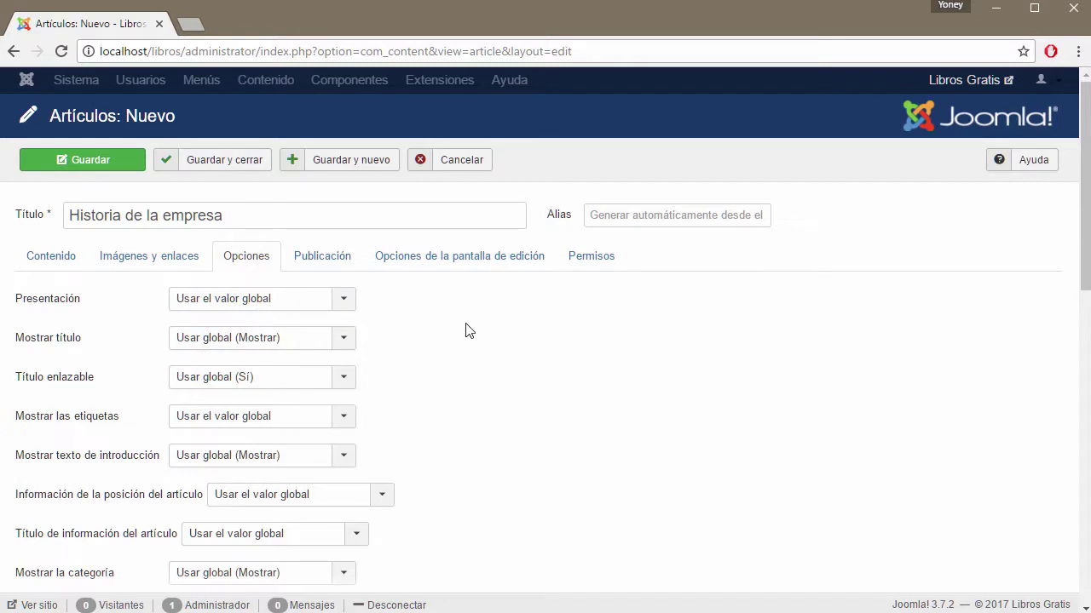
Check the Mostrar título choices and set Título enlazable to No for the article
{"action": "scroll", "coordinate": [434, 311], "scroll_direction": "down", "scroll_amount": 2}
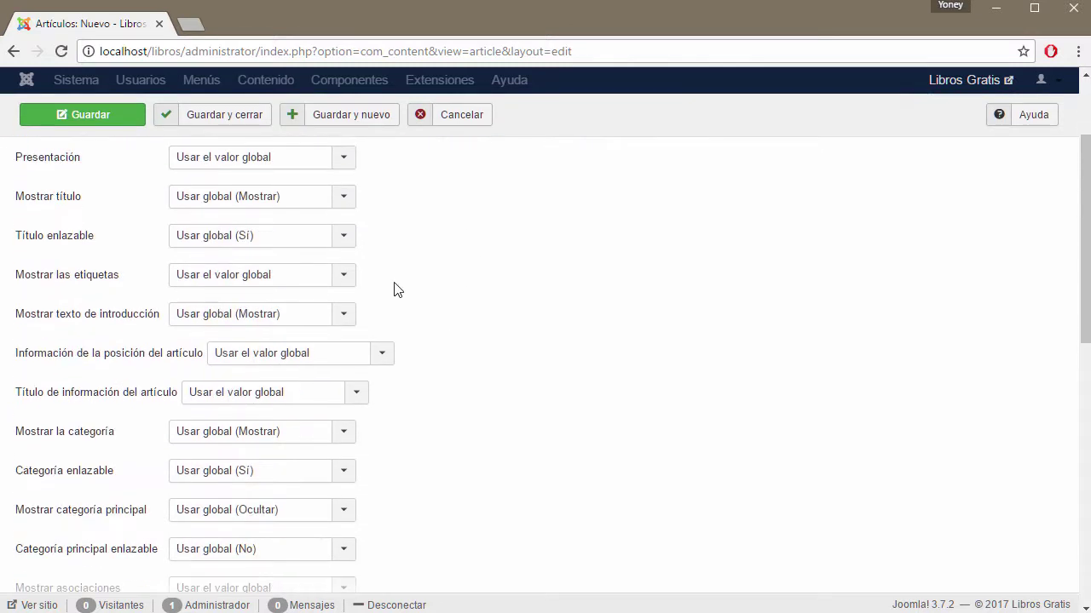
{"action": "left_click", "coordinate": [345, 200]}
{"action": "left_click", "coordinate": [338, 213]}
{"action": "mouse_move", "coordinate": [79, 245]}
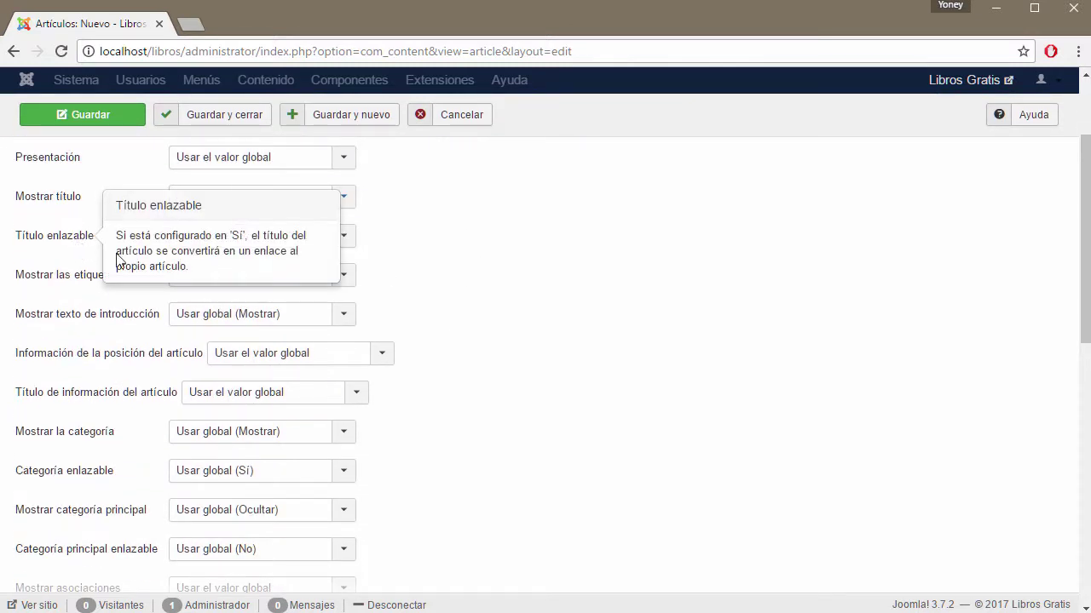
{"action": "left_click", "coordinate": [344, 239]}
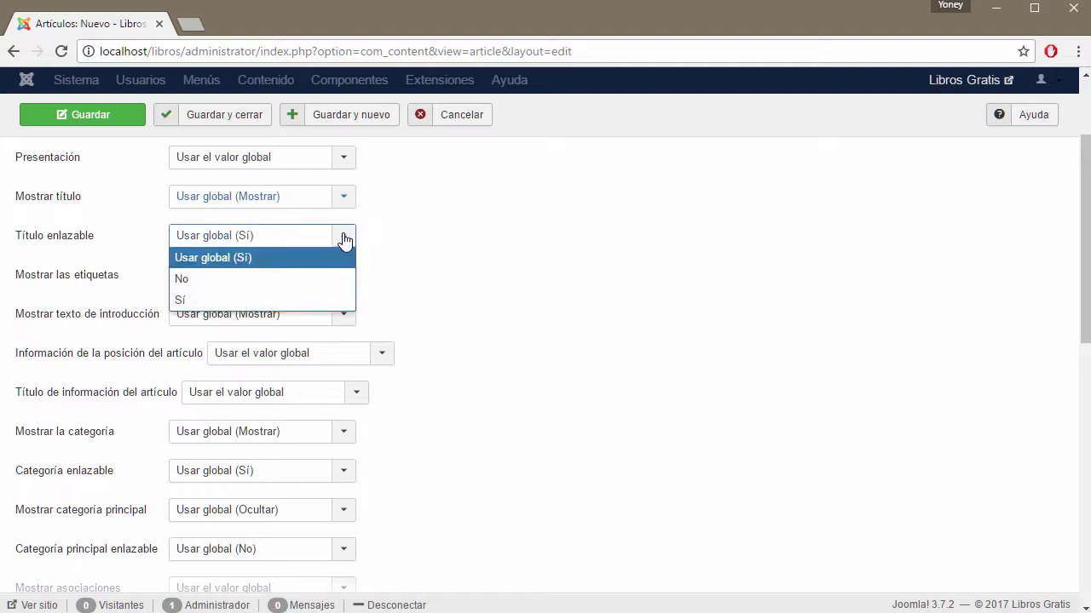
{"action": "left_click", "coordinate": [307, 281]}
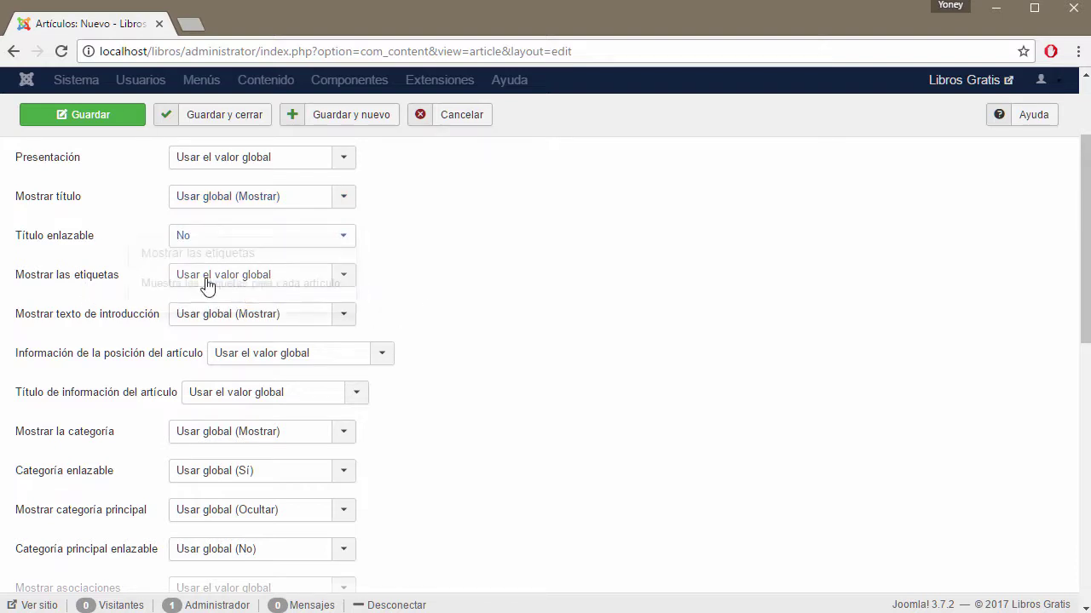
Set both Mostrar las etiquetas and Mostrar texto de introducción to Mostrar
{"action": "left_click", "coordinate": [346, 278]}
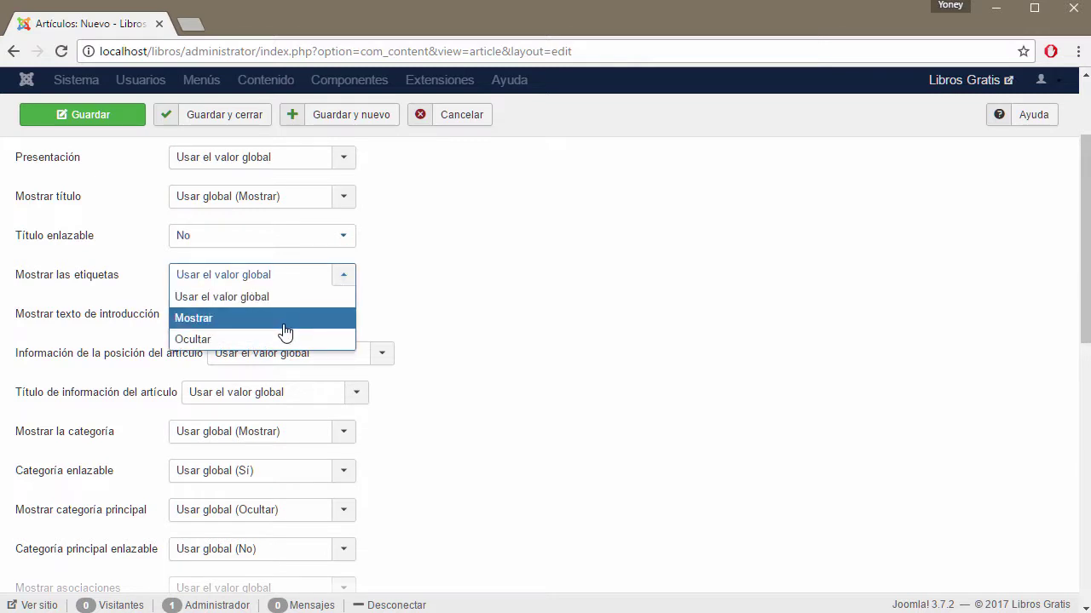
{"action": "left_click", "coordinate": [256, 328]}
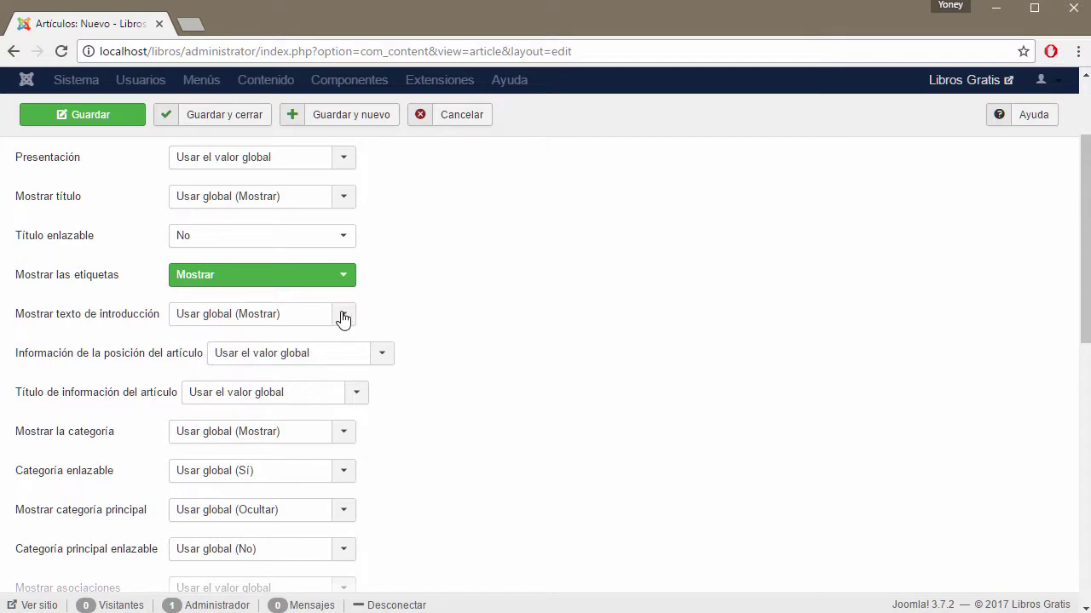
{"action": "left_click", "coordinate": [343, 318]}
{"action": "left_click", "coordinate": [237, 356]}
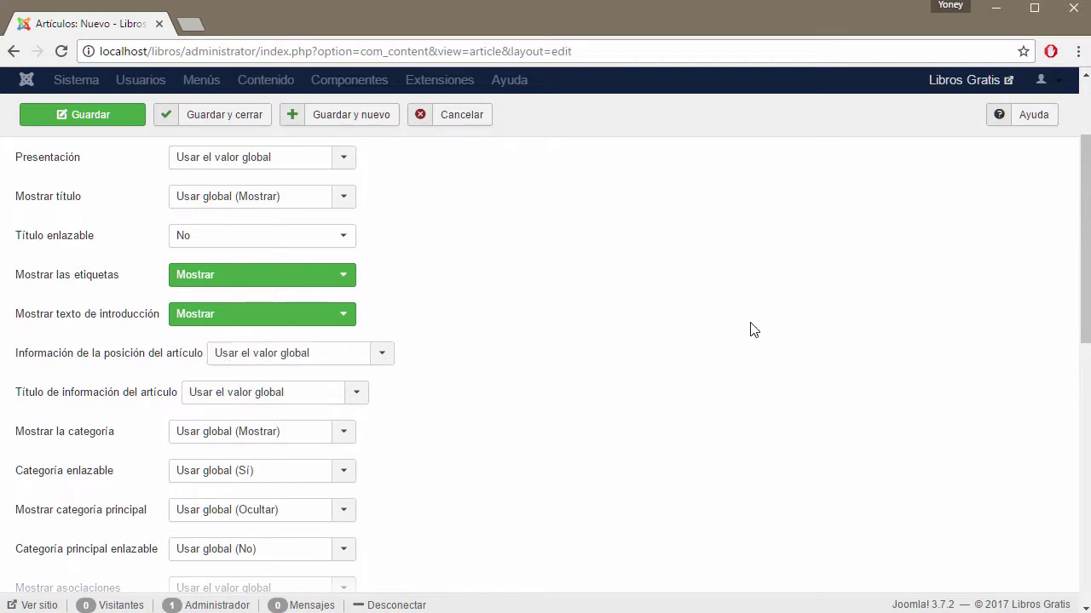
Check the choices for the article information position and set Título de información del artículo to Ocultar
{"action": "left_click_drag", "start_coordinate": [1080, 287], "coordinate": [1085, 333]}
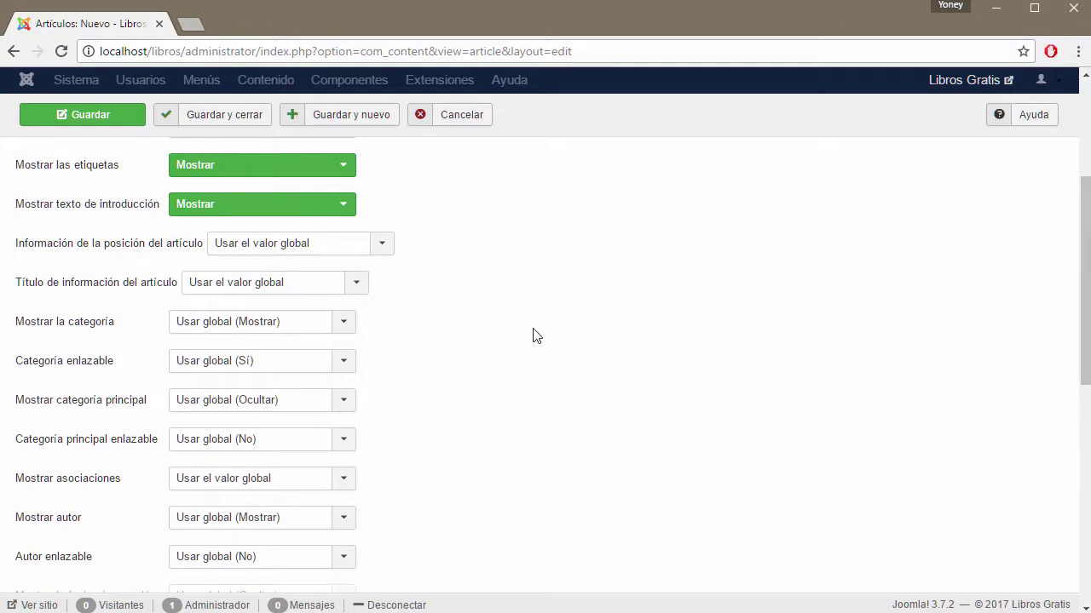
{"action": "mouse_move", "coordinate": [21, 248]}
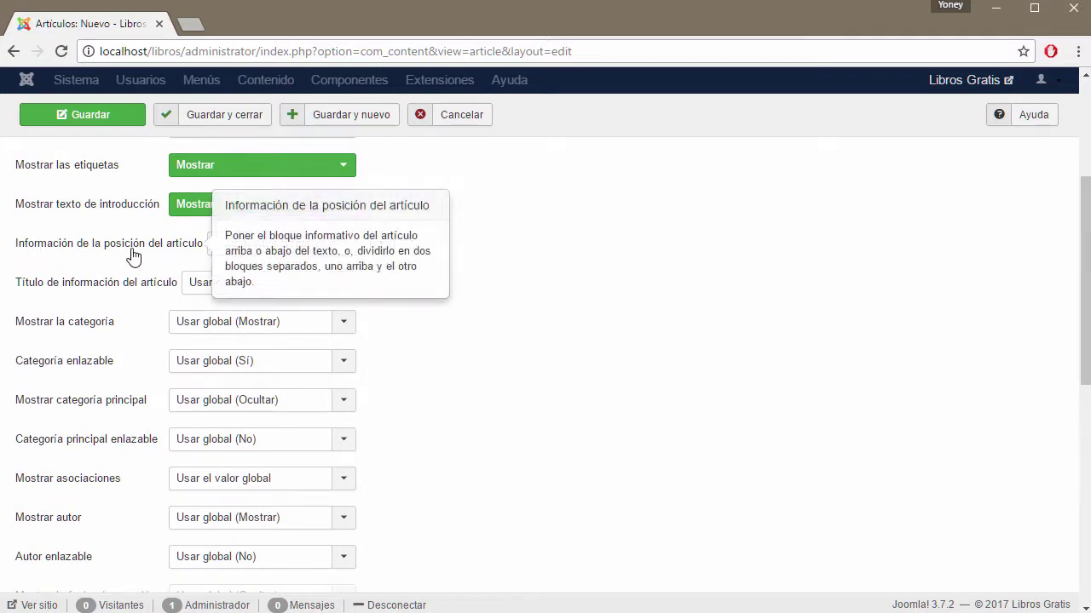
{"action": "left_click", "coordinate": [382, 247]}
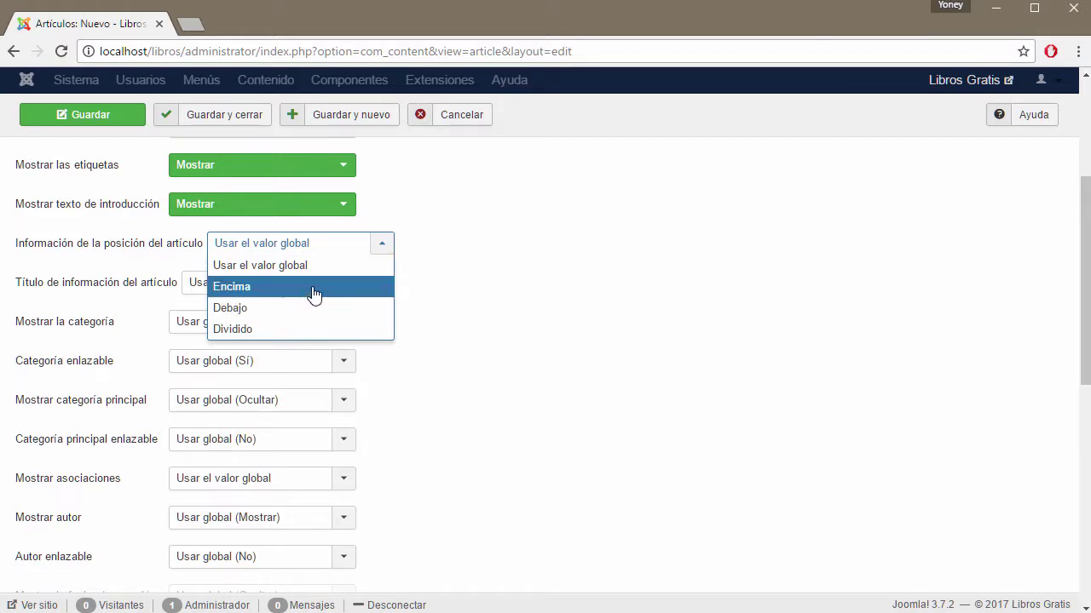
{"action": "left_click", "coordinate": [506, 300]}
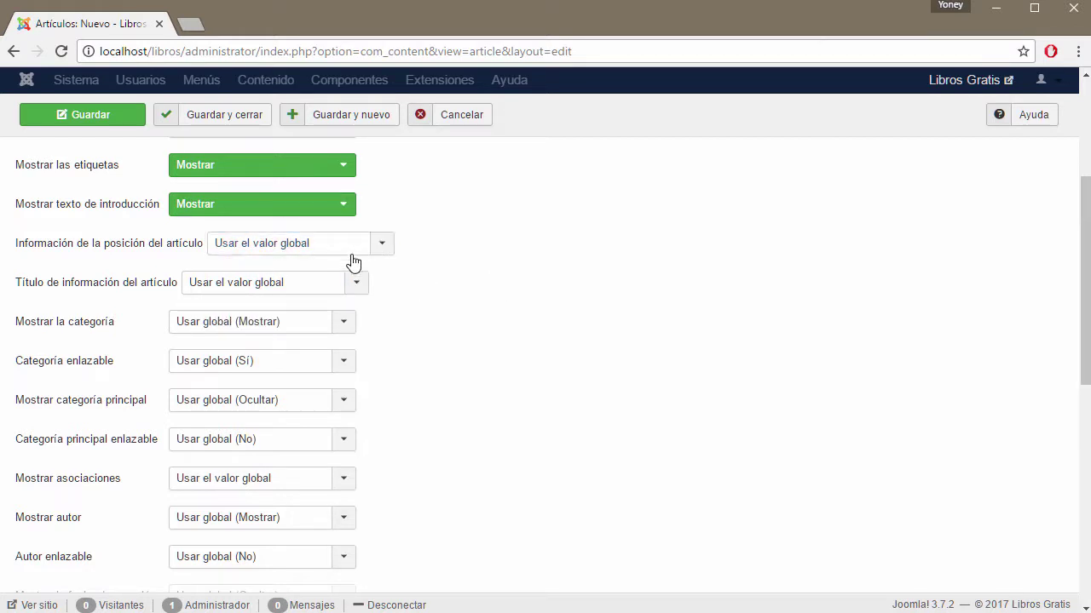
{"action": "left_click", "coordinate": [351, 290]}
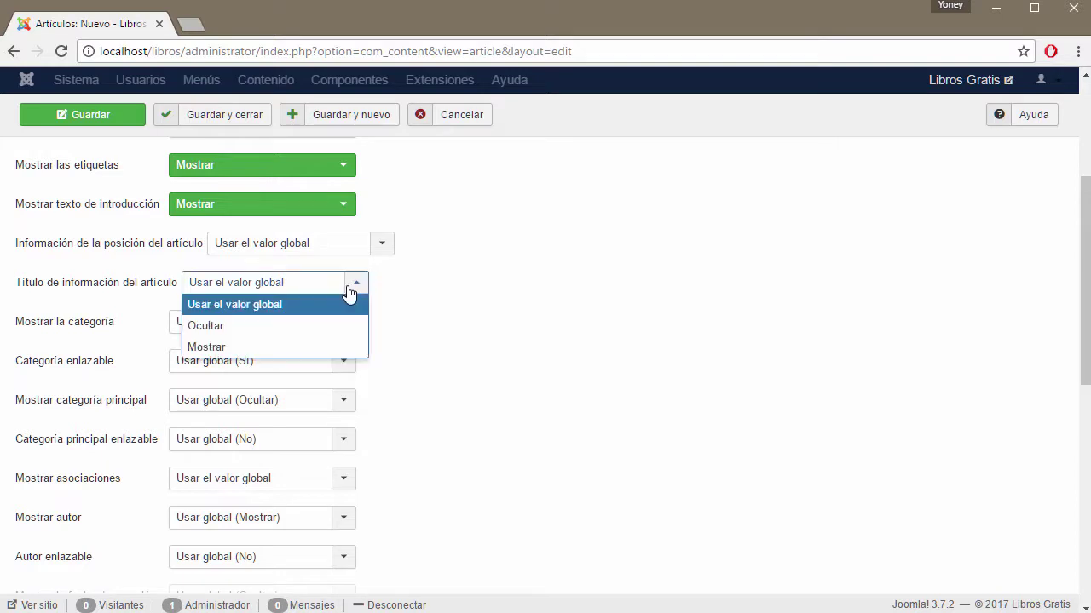
{"action": "left_click", "coordinate": [221, 324]}
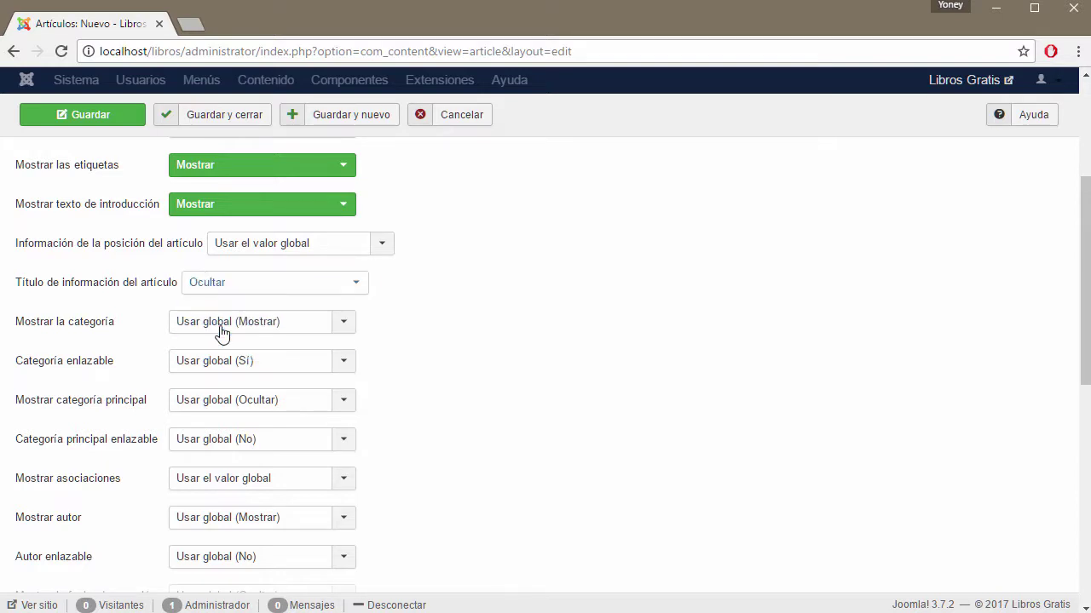
Set Mostrar la categoría to Ocultar and Categoría enlazable to No
{"action": "left_click", "coordinate": [345, 322]}
{"action": "left_click", "coordinate": [281, 371]}
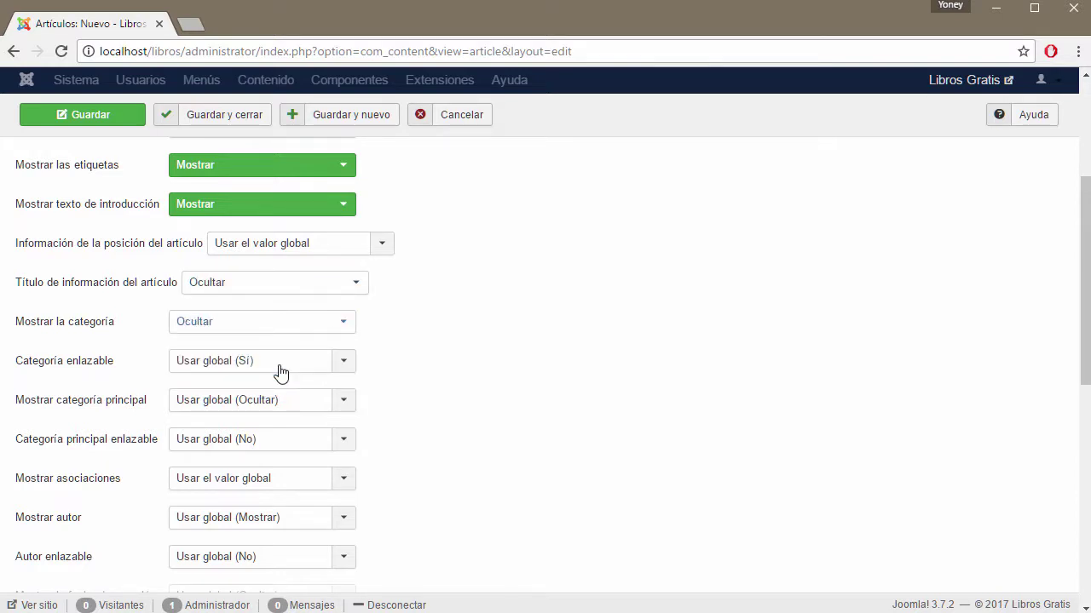
{"action": "left_click", "coordinate": [344, 367]}
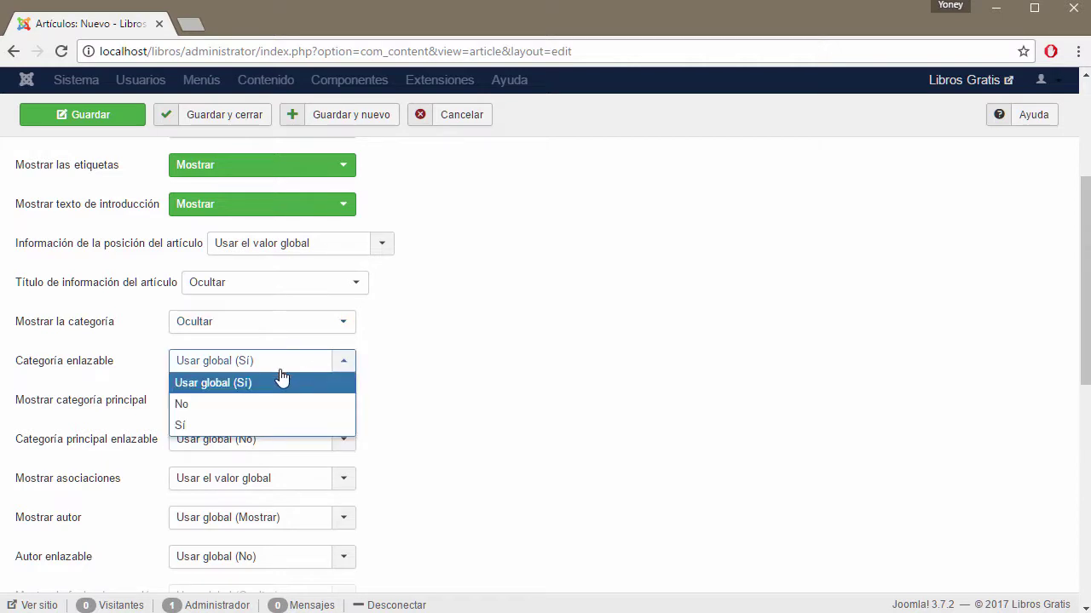
{"action": "left_click", "coordinate": [239, 405]}
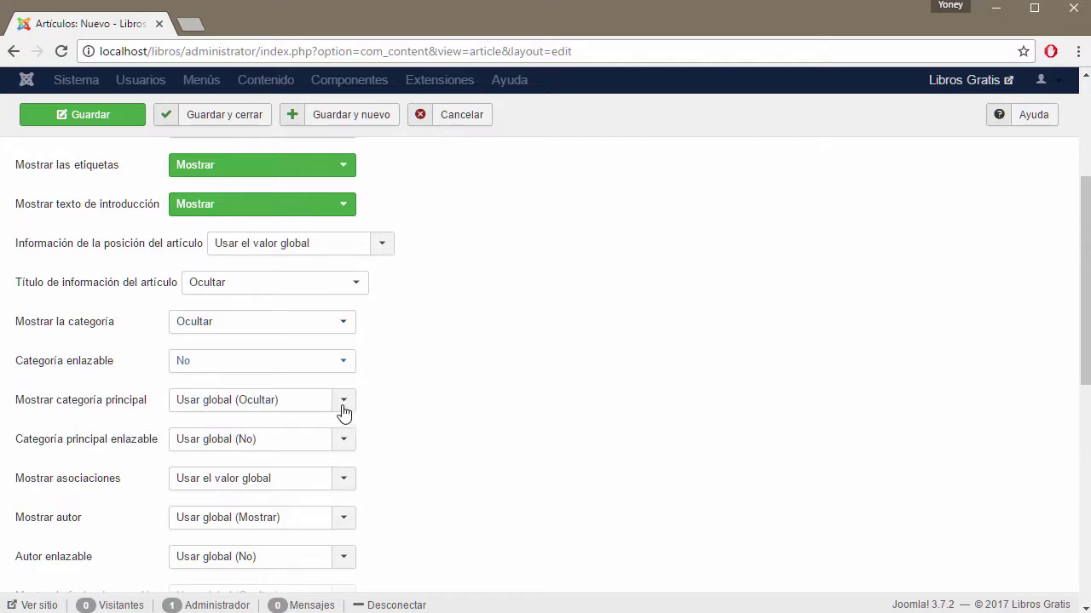
Set Mostrar categoría principal to Ocultar and Categoría principal enlazable to No
{"action": "left_click", "coordinate": [342, 407]}
{"action": "left_click", "coordinate": [244, 444]}
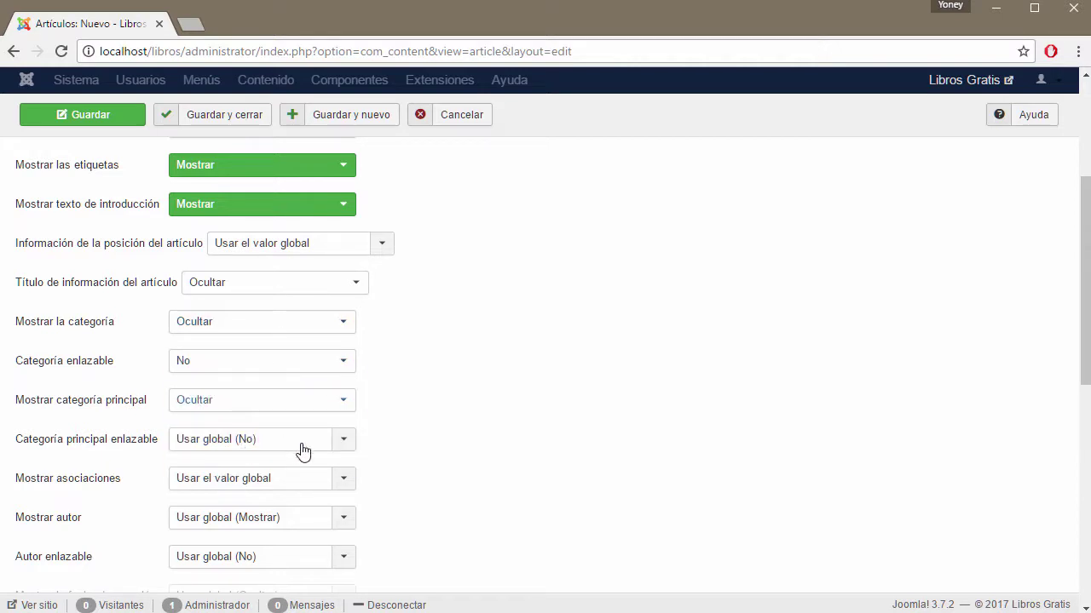
{"action": "left_click", "coordinate": [344, 450]}
{"action": "left_click", "coordinate": [230, 477]}
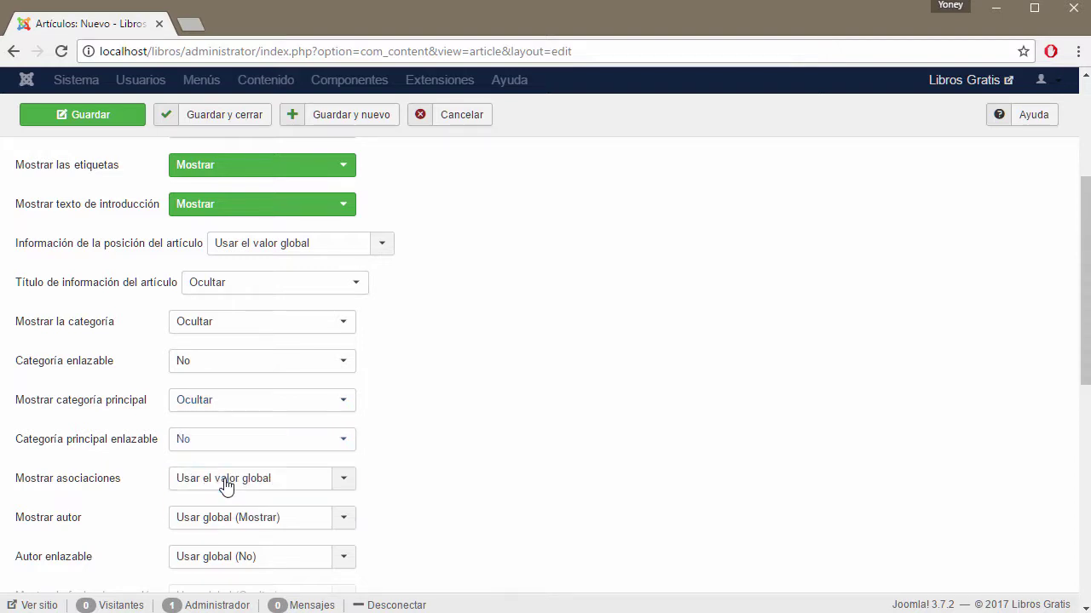
{"action": "scroll", "coordinate": [477, 475], "scroll_direction": "down", "scroll_amount": 2}
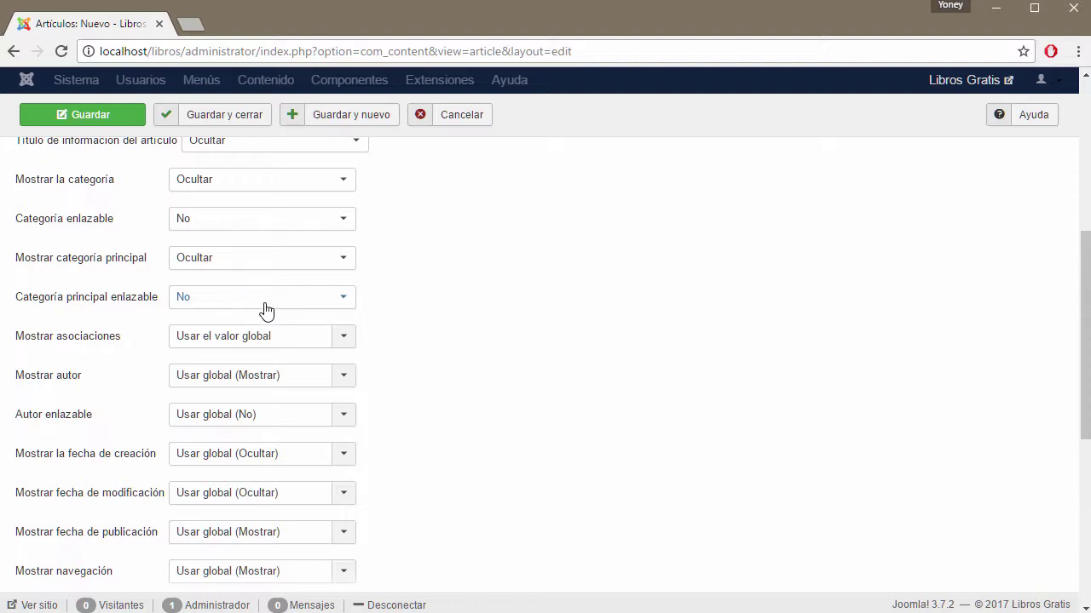
Set Mostrar asociaciones to Ocultar, and set Mostrar autor to Mostrar with Autor enlazable at No
{"action": "left_click", "coordinate": [345, 341]}
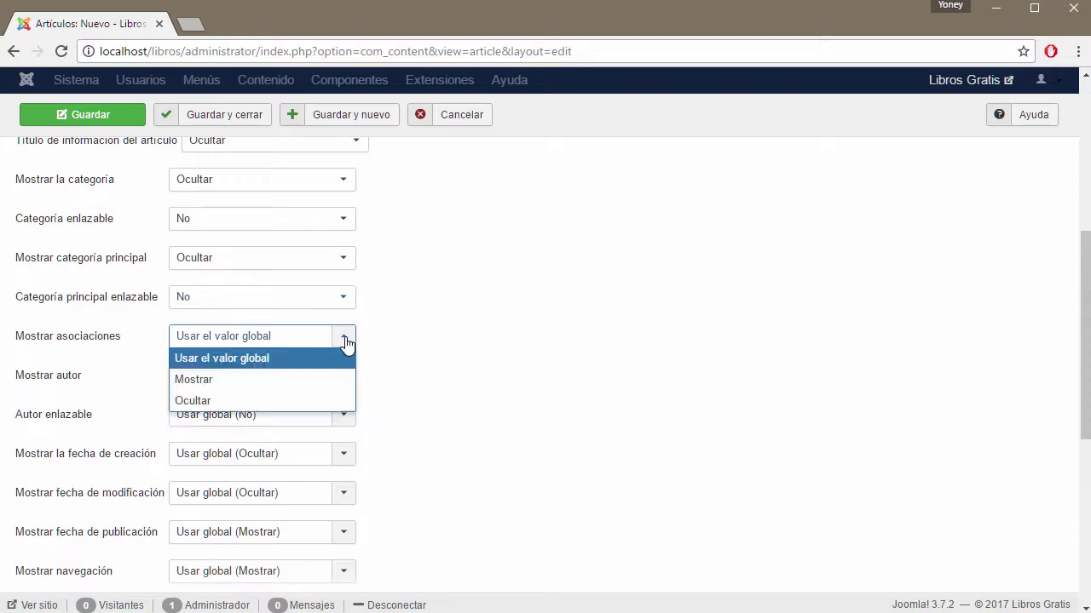
{"action": "left_click", "coordinate": [261, 402]}
{"action": "left_click", "coordinate": [335, 384]}
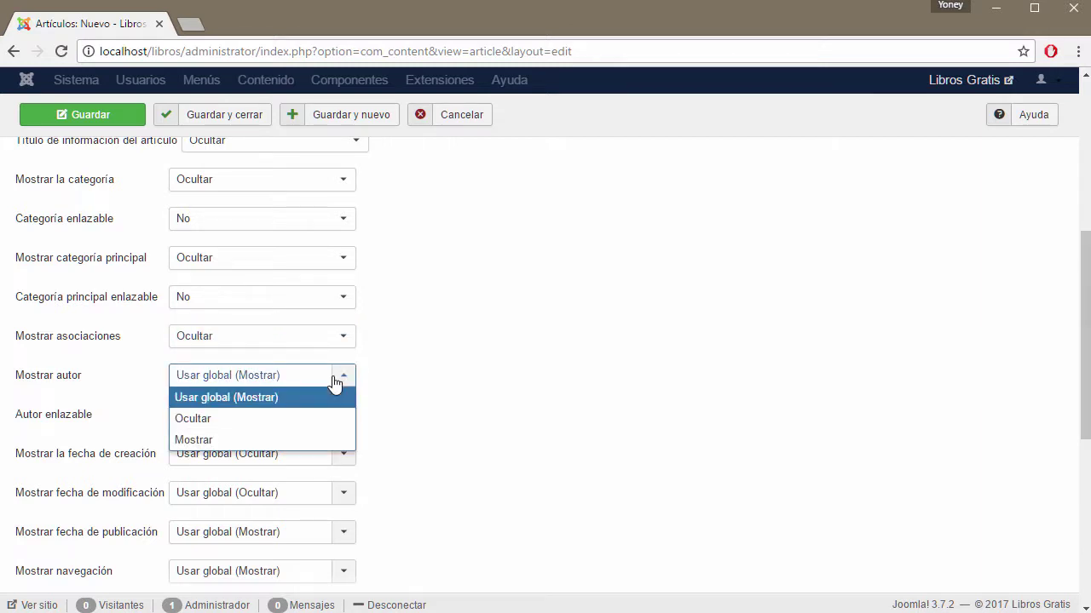
{"action": "left_click", "coordinate": [230, 441]}
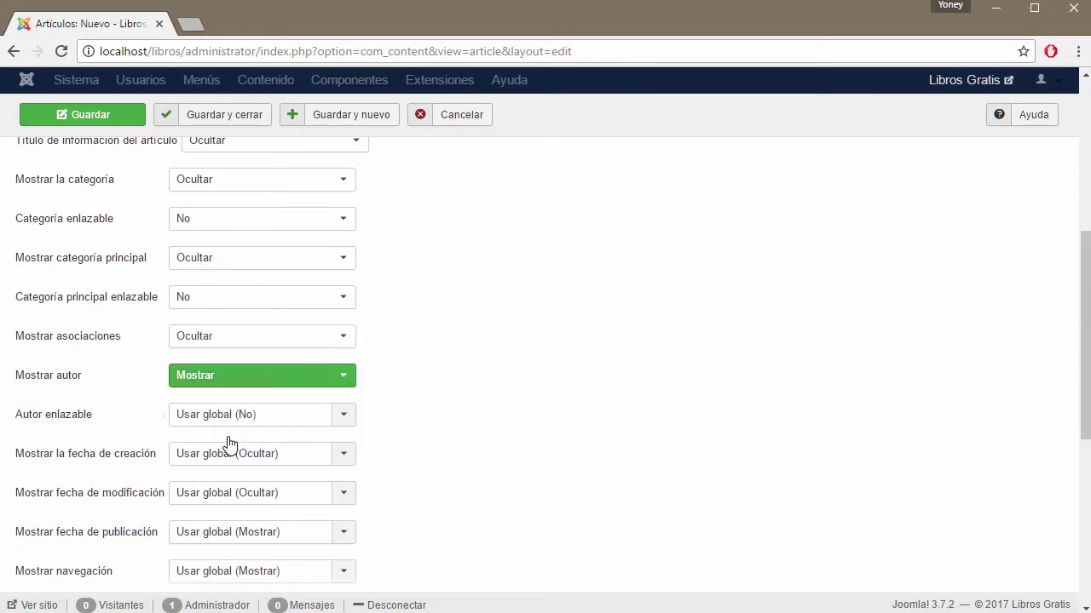
{"action": "left_click", "coordinate": [345, 422]}
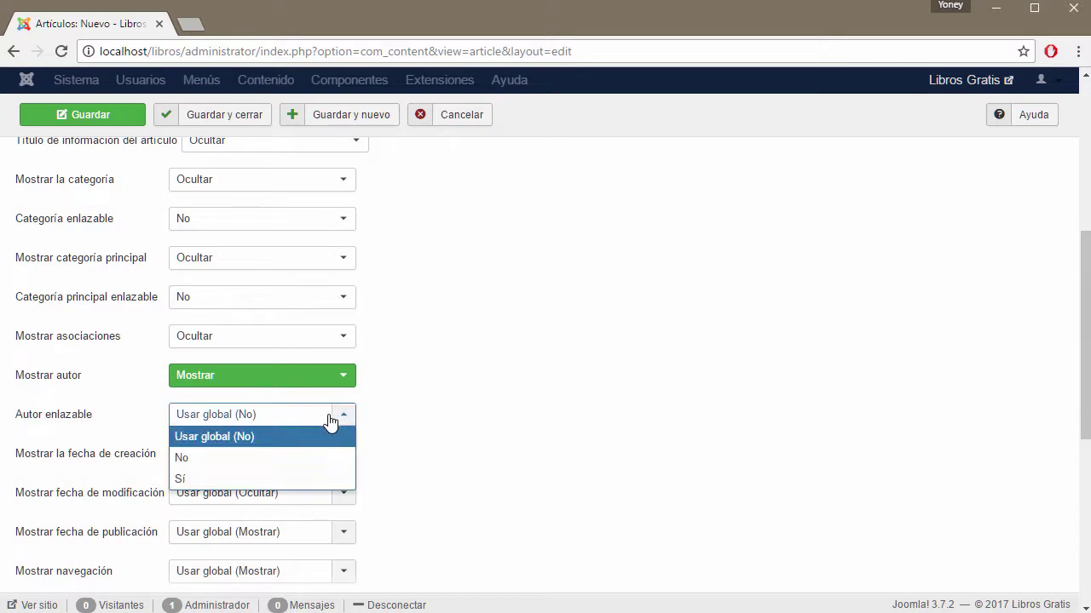
{"action": "left_click", "coordinate": [222, 460]}
Set the article's creation, modification and publication date display options to Ocultar
{"action": "scroll", "coordinate": [409, 461], "scroll_direction": "down", "scroll_amount": 2}
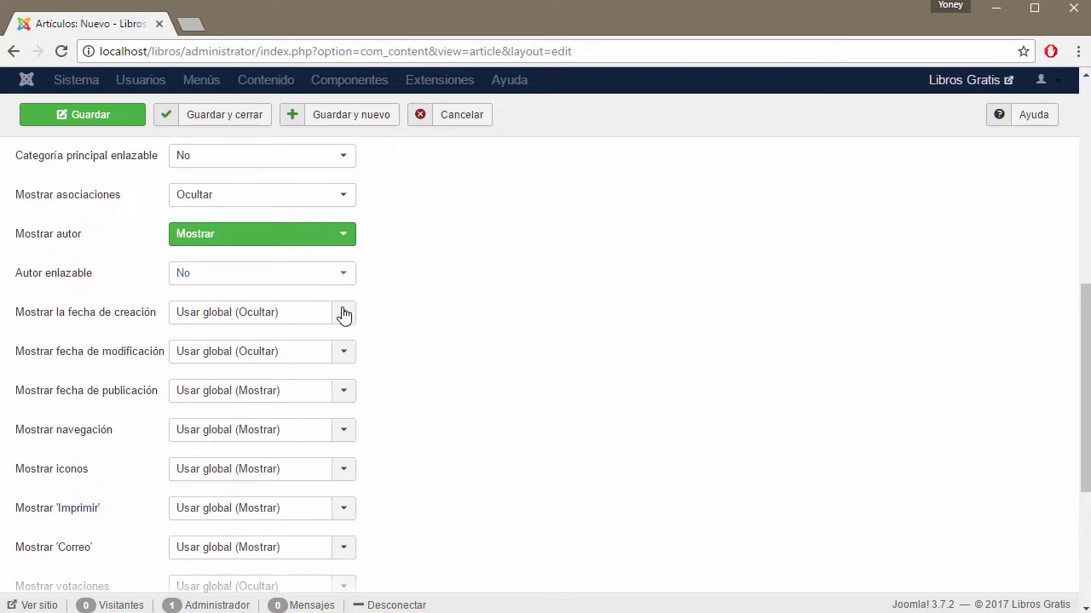
{"action": "left_click", "coordinate": [343, 315]}
{"action": "left_click", "coordinate": [235, 359]}
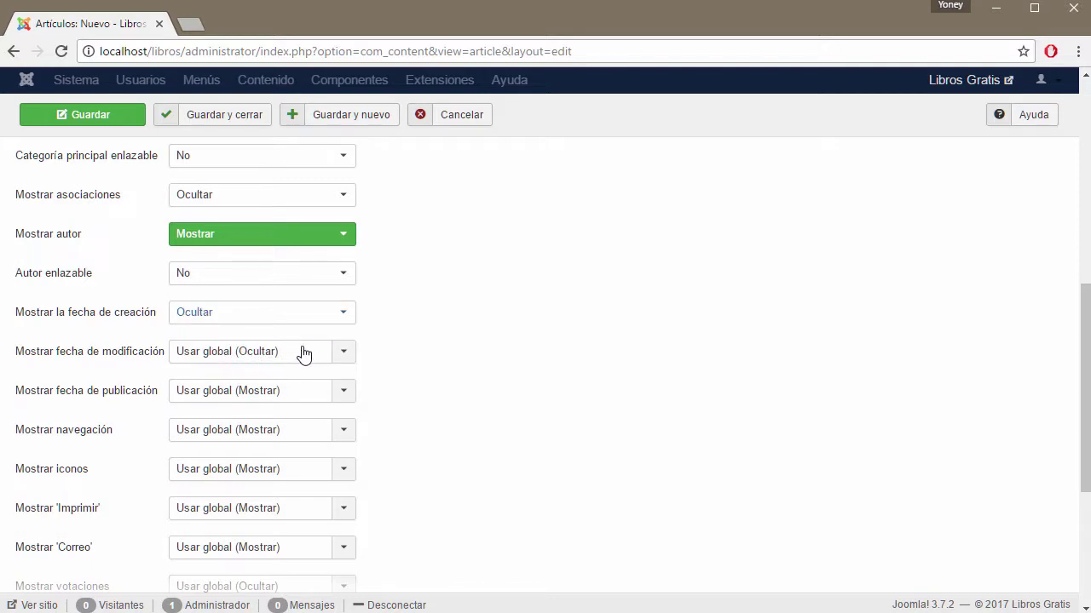
{"action": "left_click", "coordinate": [334, 356]}
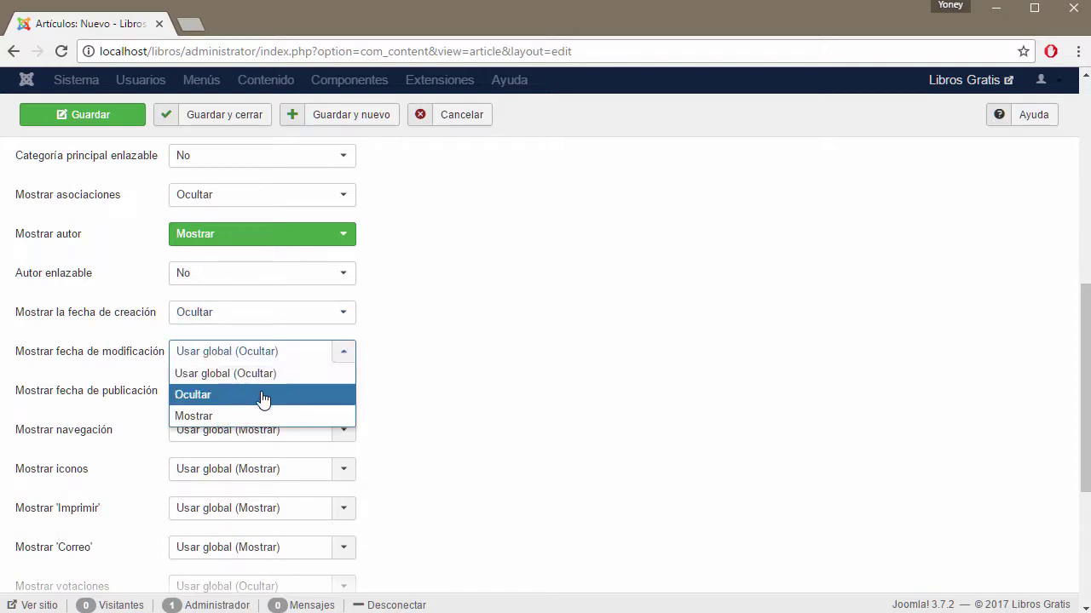
{"action": "left_click", "coordinate": [264, 397]}
{"action": "left_click", "coordinate": [344, 396]}
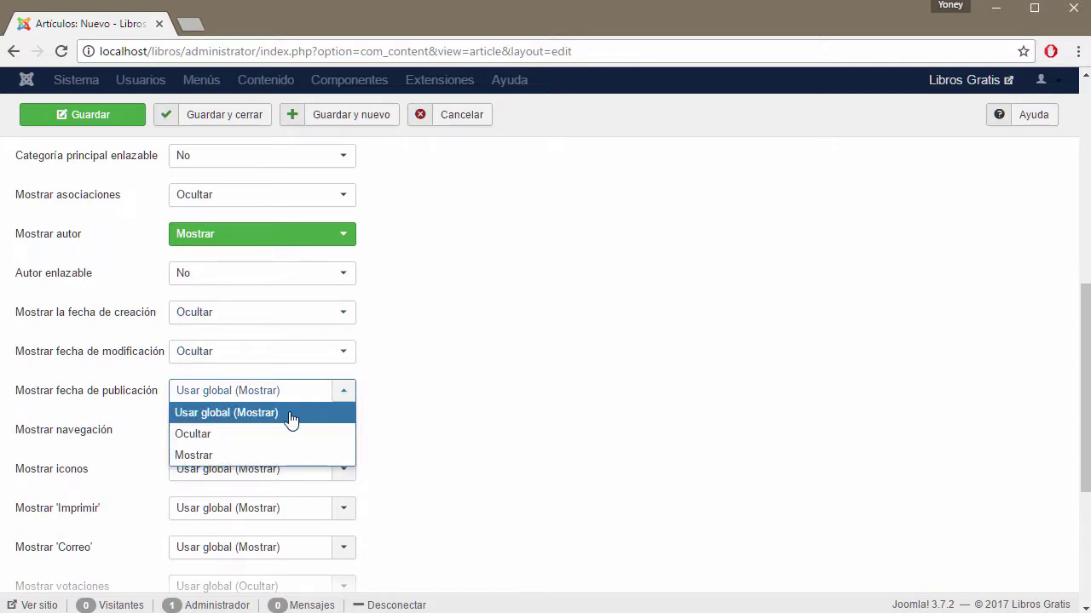
{"action": "left_click", "coordinate": [263, 438]}
Set Mostrar navegación to Ocultar for the article
{"action": "left_click", "coordinate": [347, 434]}
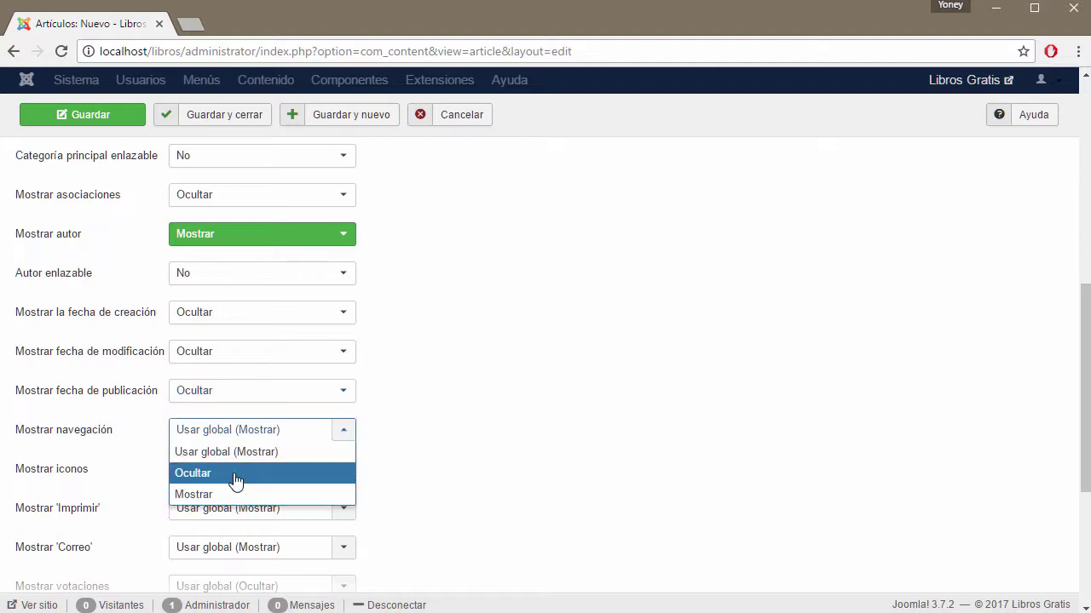
{"action": "left_click", "coordinate": [472, 471]}
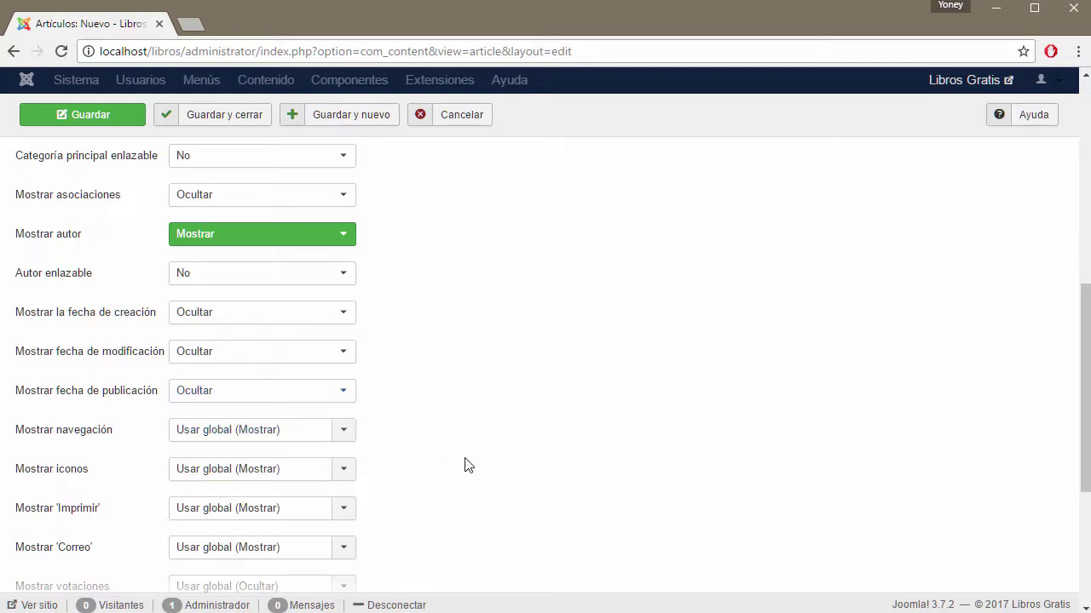
{"action": "scroll", "coordinate": [465, 465], "scroll_direction": "down", "scroll_amount": 2}
{"action": "left_click", "coordinate": [343, 287]}
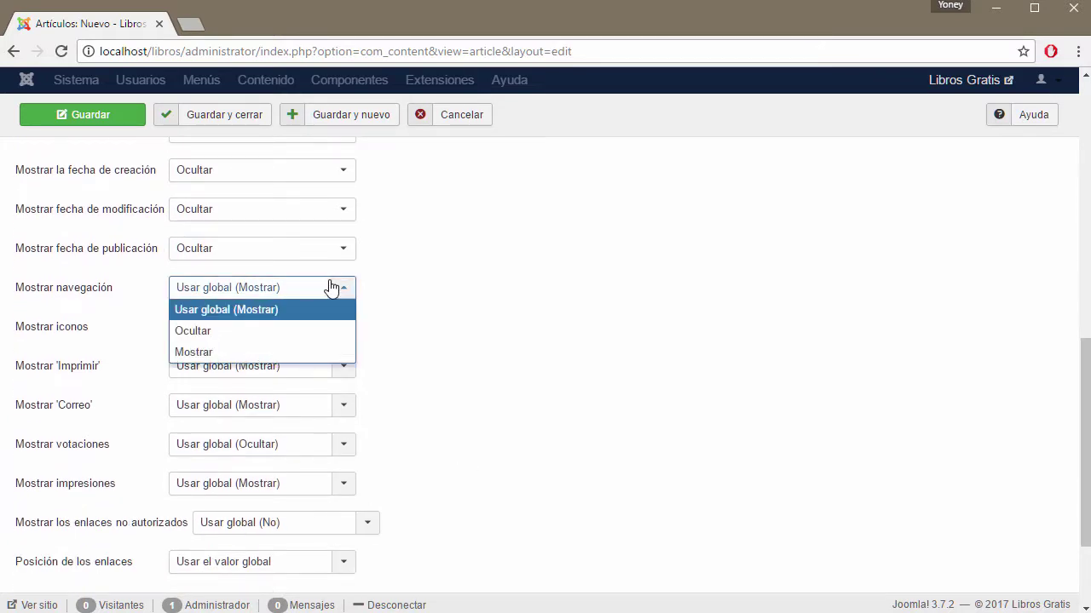
{"action": "left_click", "coordinate": [192, 331]}
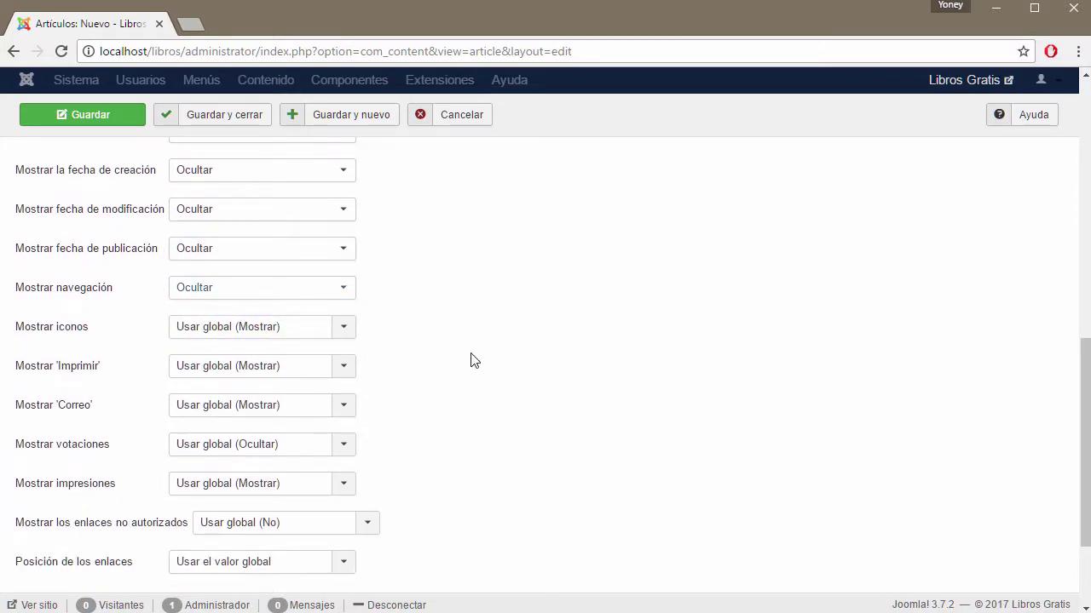
Set both Mostrar iconos and Mostrar 'Imprimir' to Ocultar
{"action": "left_click", "coordinate": [347, 329]}
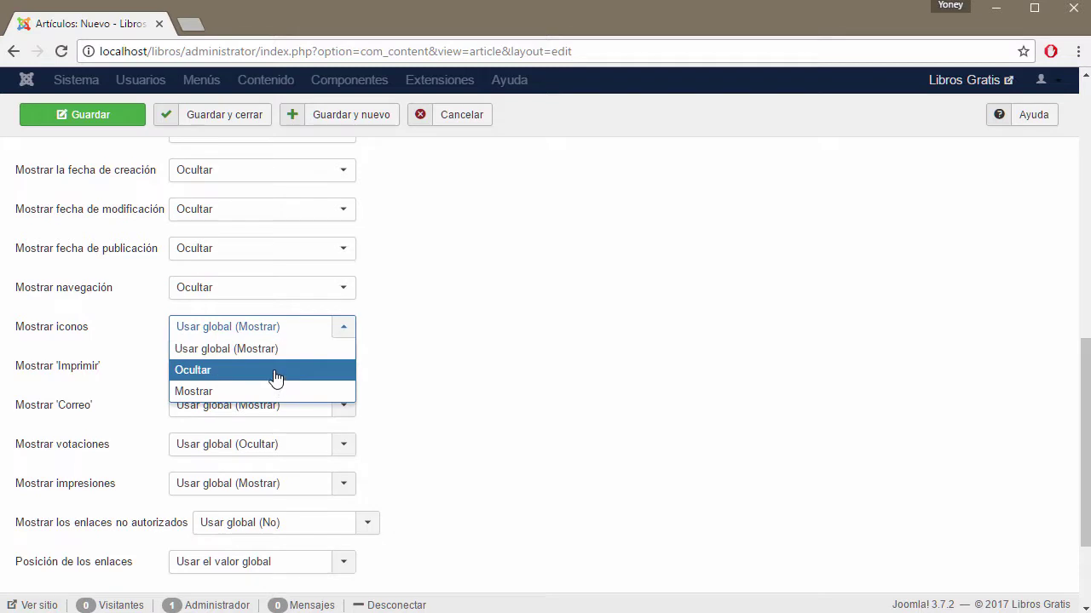
{"action": "left_click", "coordinate": [275, 375]}
{"action": "left_click", "coordinate": [343, 372]}
{"action": "left_click", "coordinate": [307, 409]}
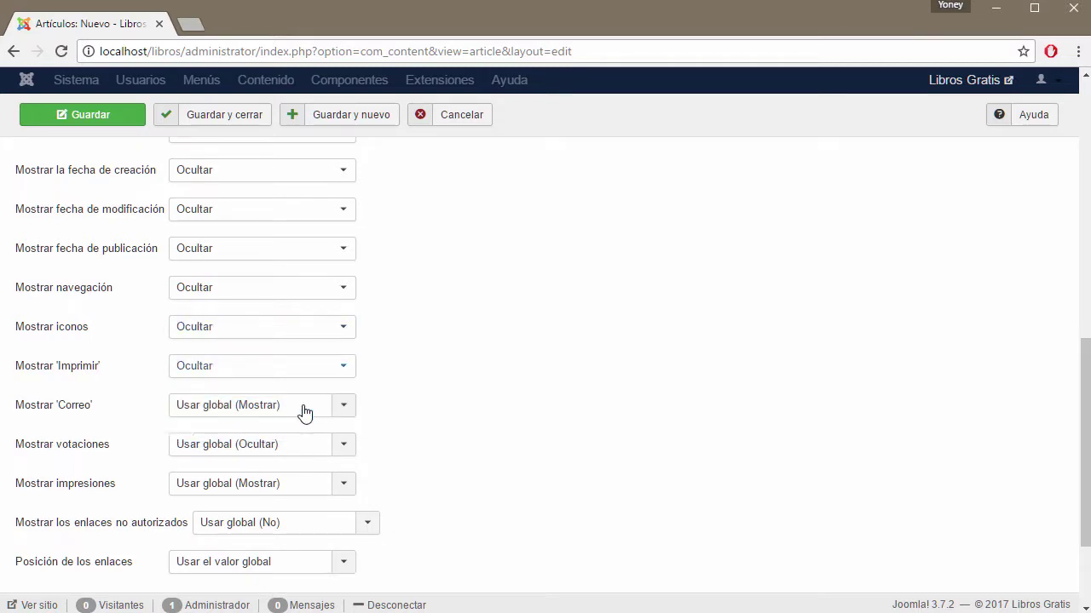
Set Mostrar 'Correo', Mostrar votaciones and Mostrar impresiones to Ocultar
{"action": "scroll", "coordinate": [401, 384], "scroll_direction": "down", "scroll_amount": 2}
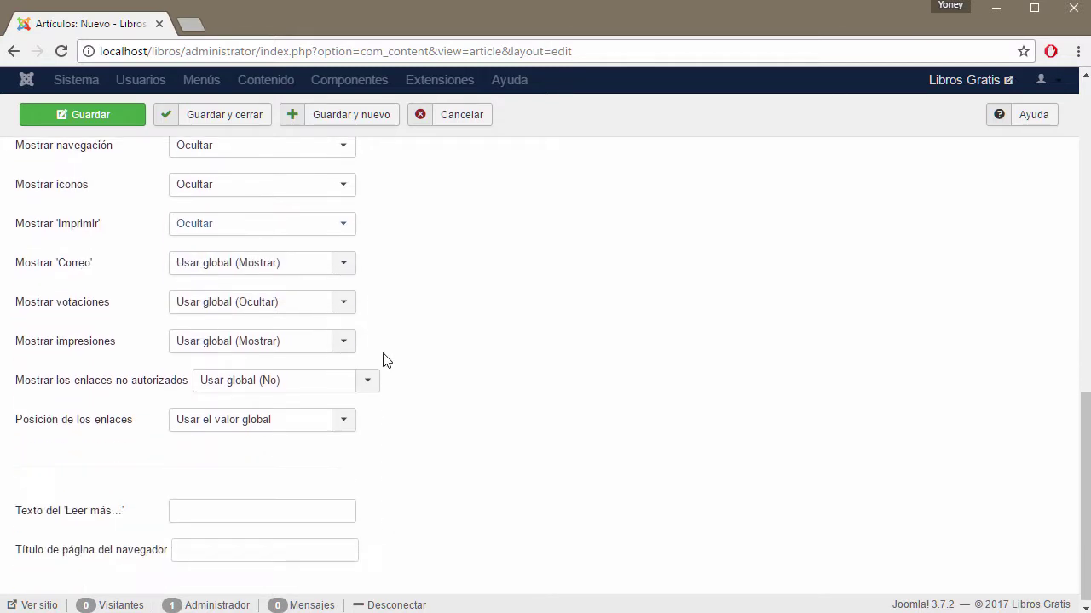
{"action": "left_click", "coordinate": [345, 269]}
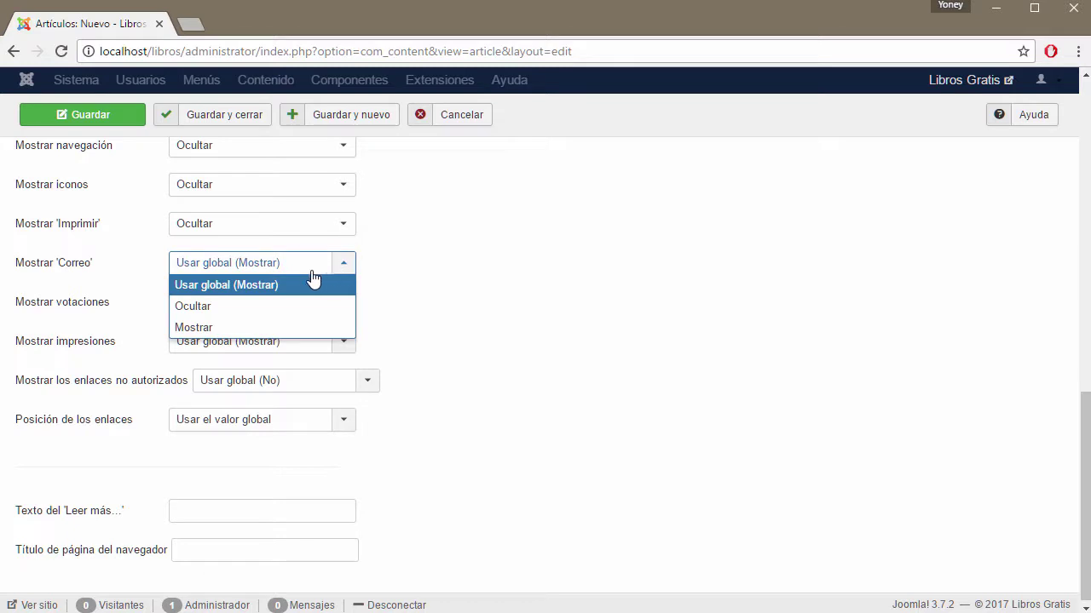
{"action": "left_click", "coordinate": [256, 316]}
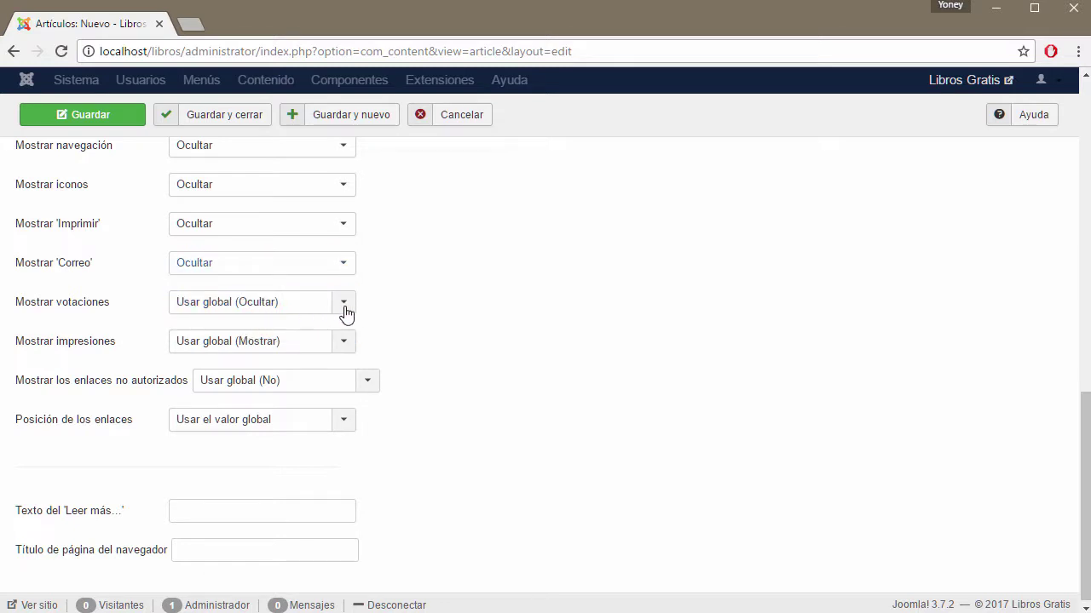
{"action": "left_click", "coordinate": [345, 306]}
{"action": "left_click", "coordinate": [263, 350]}
{"action": "left_click", "coordinate": [343, 344]}
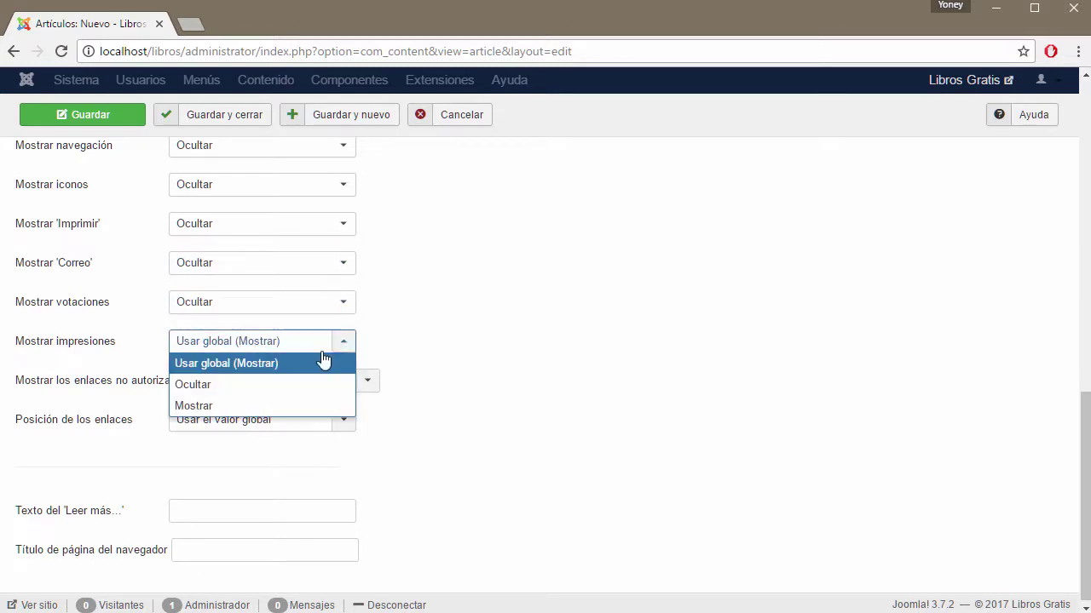
{"action": "left_click", "coordinate": [271, 388]}
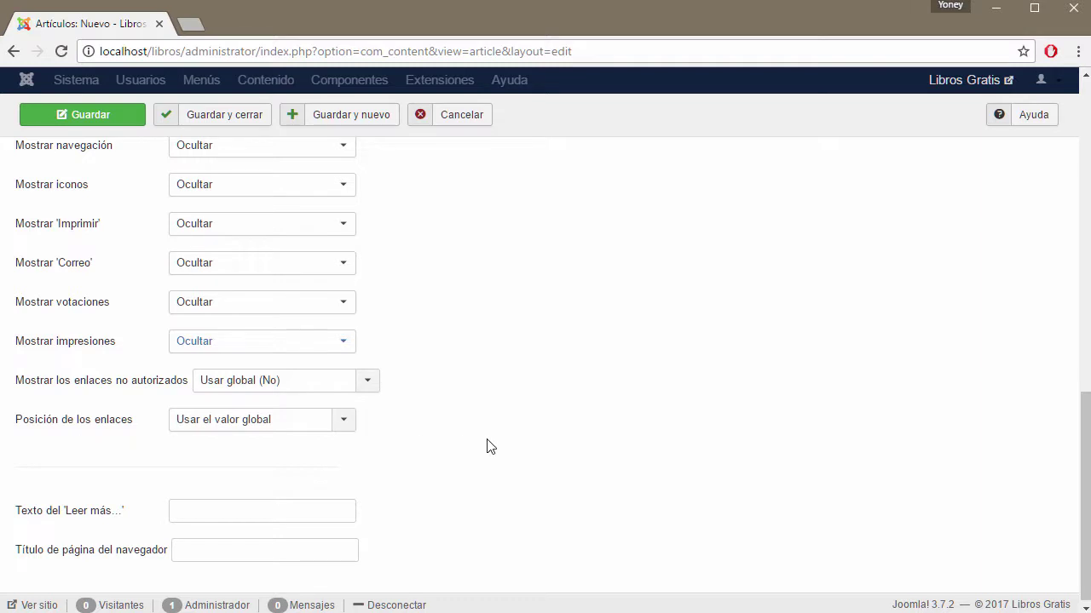
Review the remaining display options, the publication and metadata fields, and the edit screen options of the article
{"action": "scroll", "coordinate": [485, 443], "scroll_direction": "down", "scroll_amount": 1}
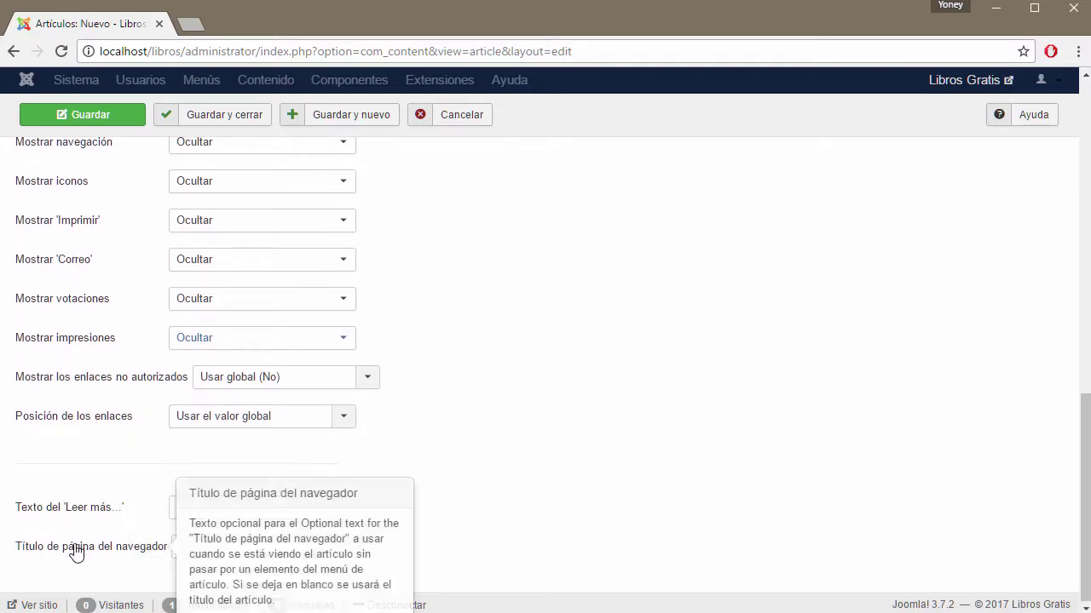
{"action": "scroll", "coordinate": [611, 372], "scroll_direction": "up", "scroll_amount": 15}
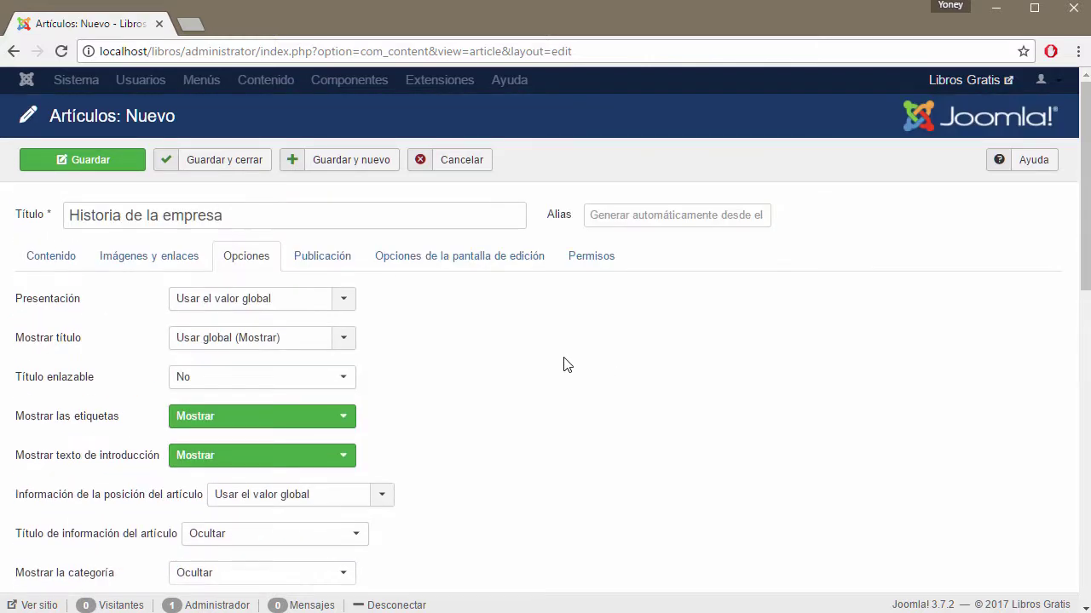
{"action": "left_click", "coordinate": [328, 257]}
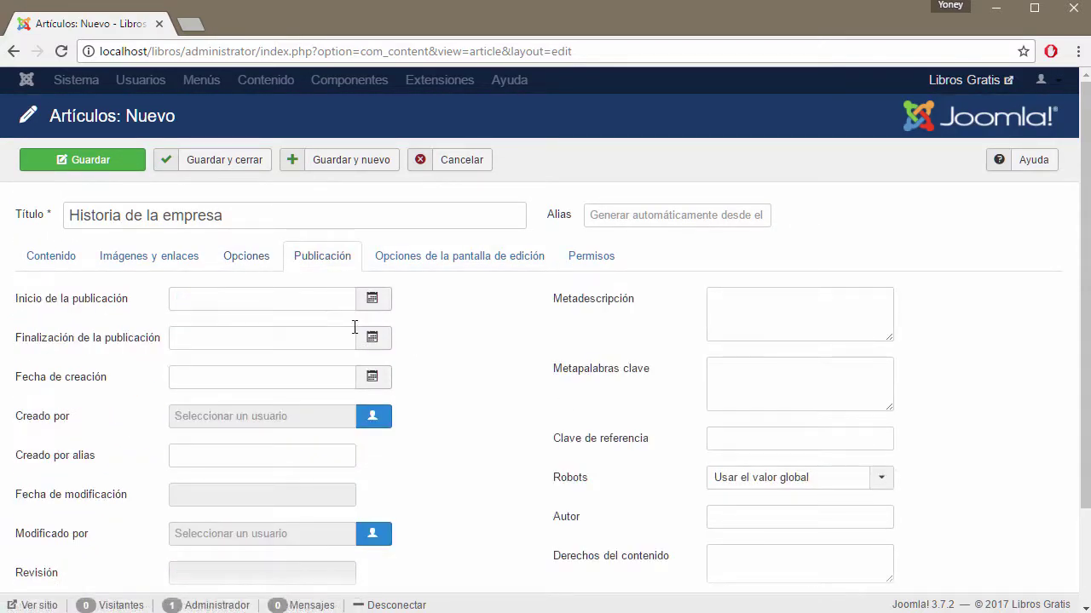
{"action": "scroll", "coordinate": [441, 314], "scroll_direction": "down", "scroll_amount": 2}
{"action": "scroll", "coordinate": [440, 314], "scroll_direction": "up", "scroll_amount": 2}
{"action": "scroll", "coordinate": [955, 467], "scroll_direction": "down", "scroll_amount": 2}
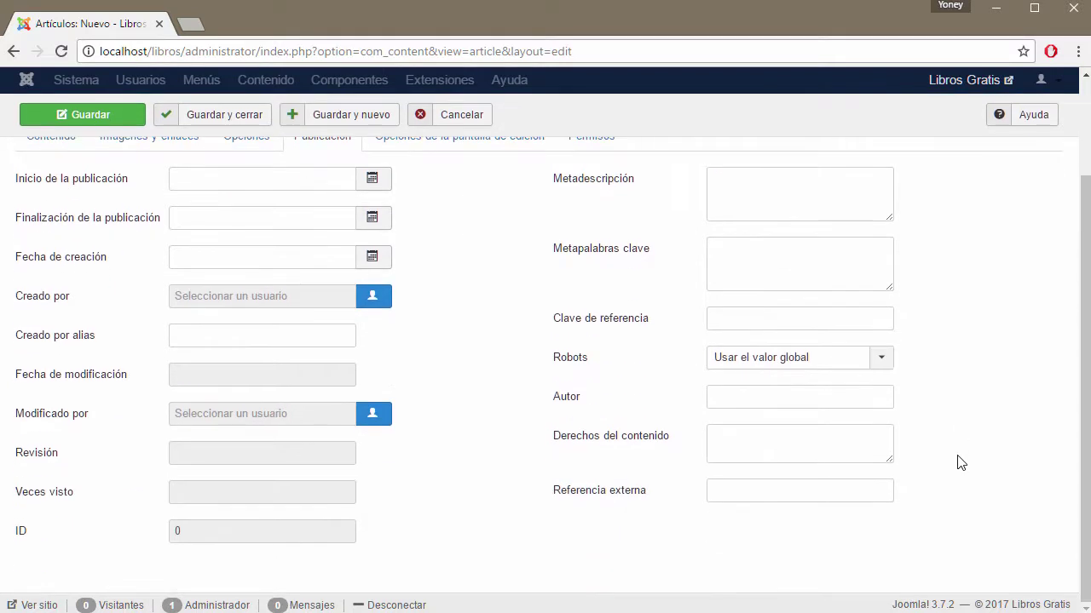
{"action": "scroll", "coordinate": [961, 463], "scroll_direction": "up", "scroll_amount": 2}
{"action": "left_click", "coordinate": [466, 274]}
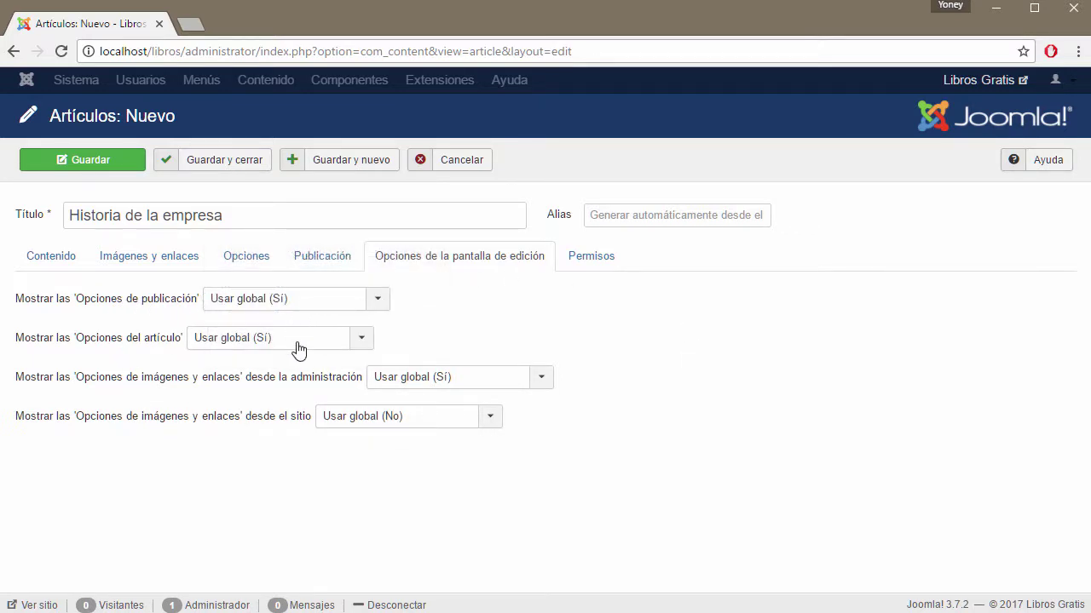
Save the article "Historia de la empresa" and close it to return to the article list
{"action": "left_click", "coordinate": [109, 167]}
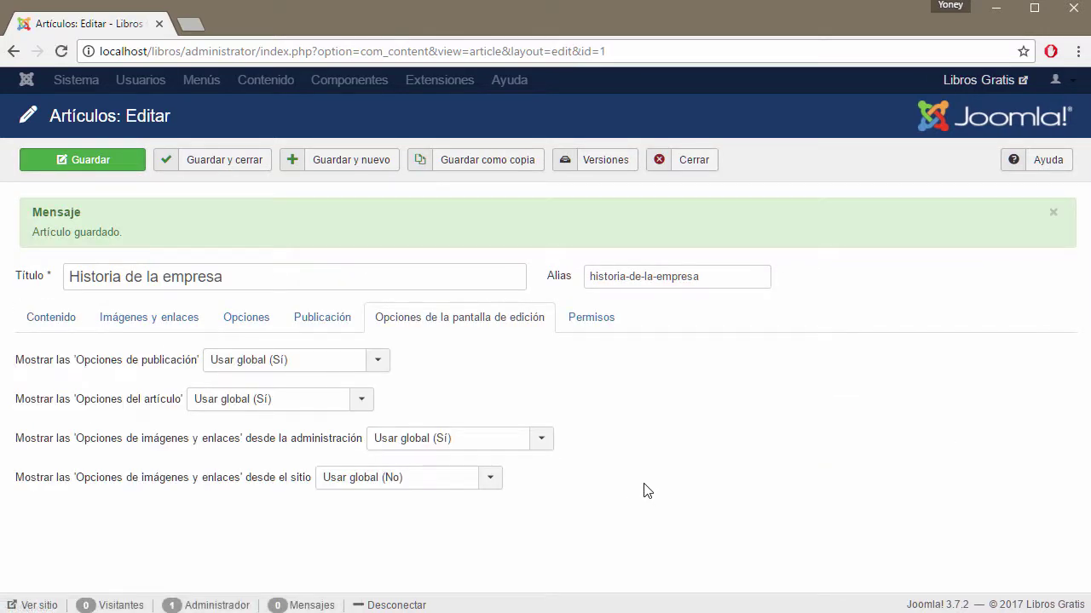
{"action": "left_click", "coordinate": [261, 276]}
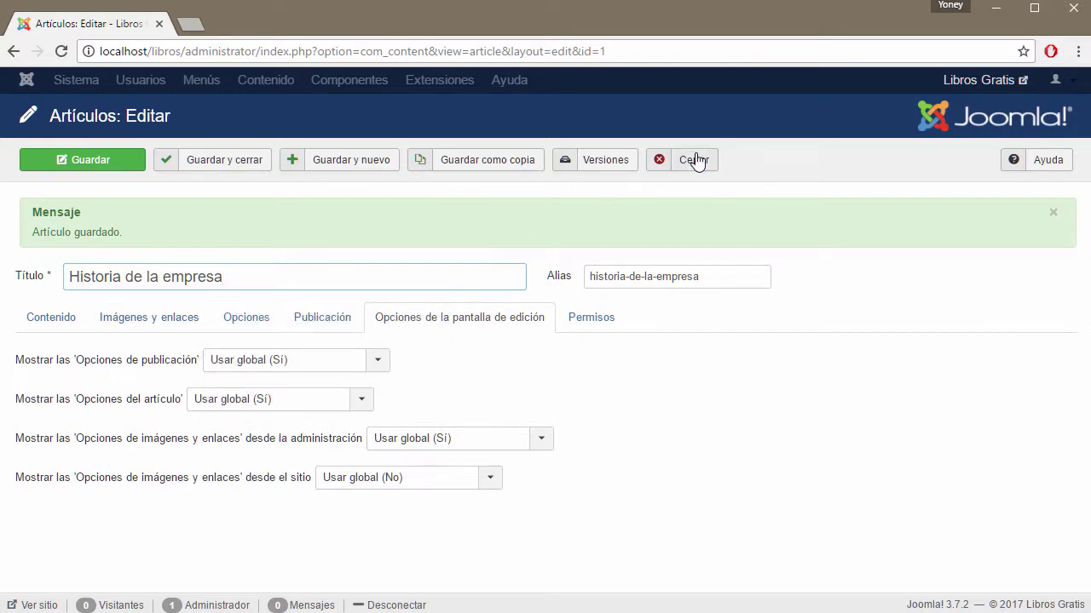
{"action": "left_click", "coordinate": [670, 167]}
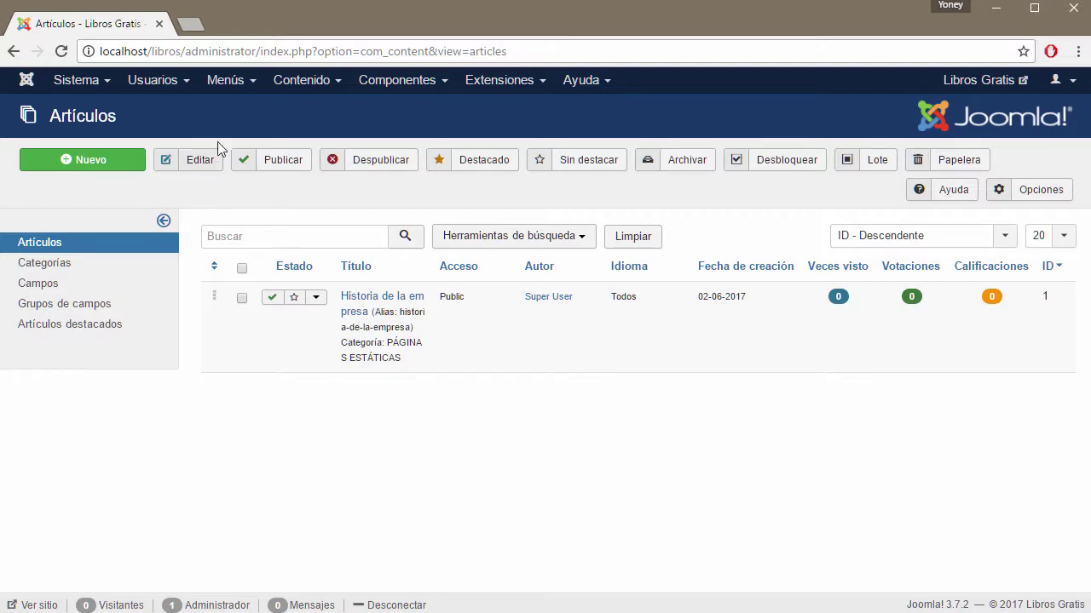
Start a new menu with the title PRINCIPAL and the menu type principal
{"action": "left_click", "coordinate": [245, 80]}
{"action": "mouse_move", "coordinate": [244, 196]}
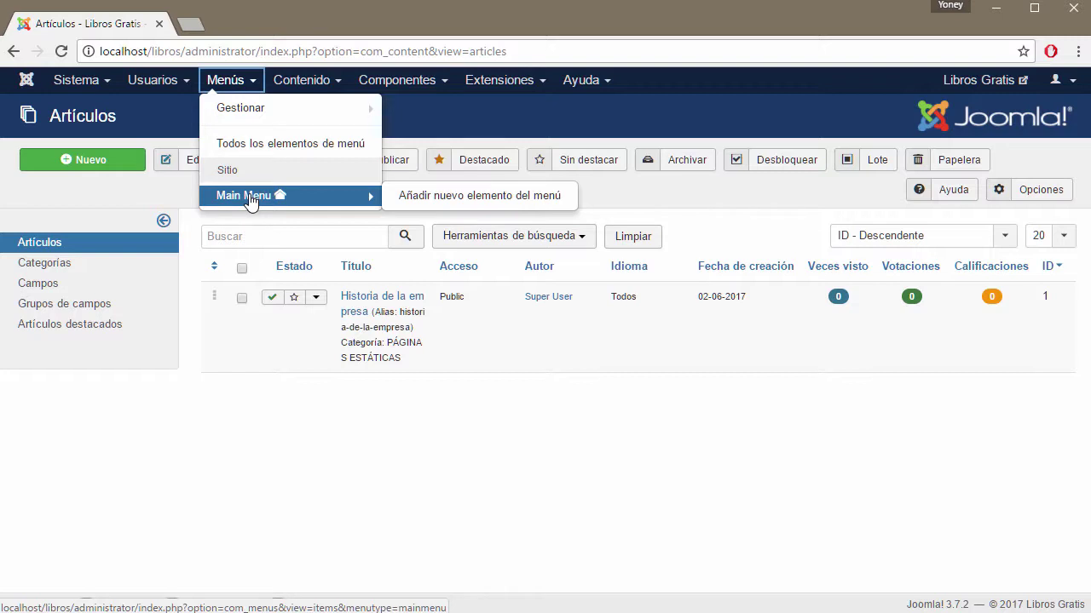
{"action": "mouse_move", "coordinate": [271, 114]}
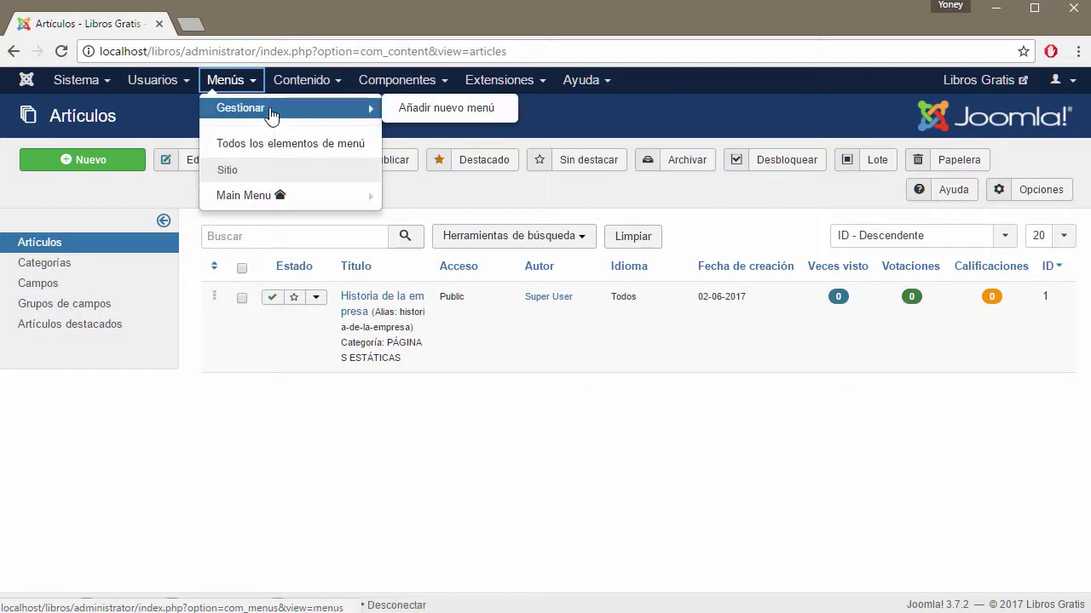
{"action": "left_click", "coordinate": [458, 109]}
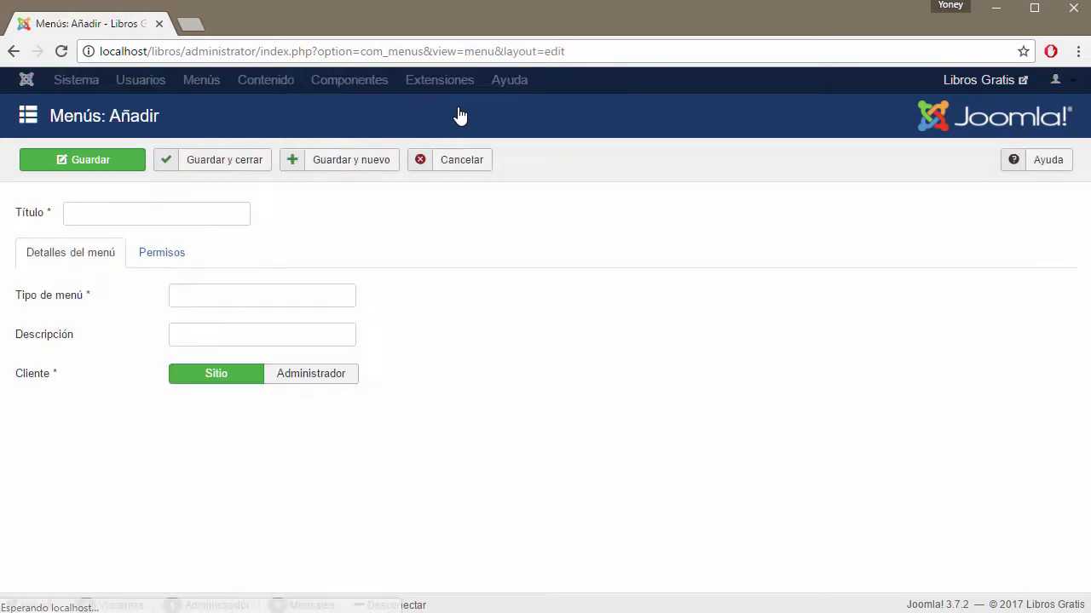
{"action": "left_click", "coordinate": [113, 213]}
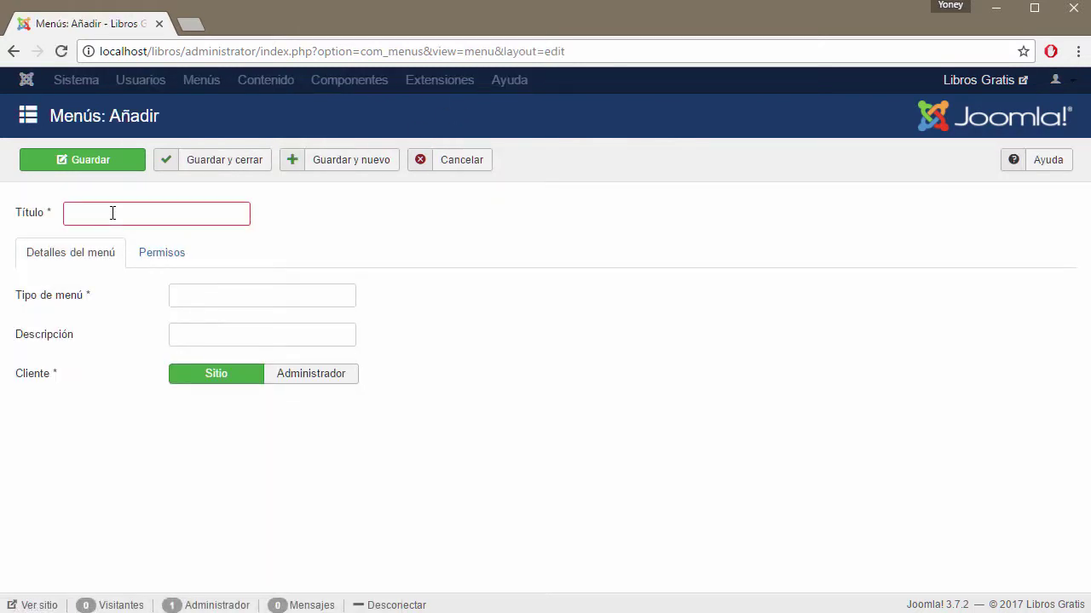
{"action": "type", "text": "OPR"}
{"action": "key", "text": "BackSpace"}
{"action": "key", "text": "BackSpace"}
{"action": "key", "text": "BackSpace"}
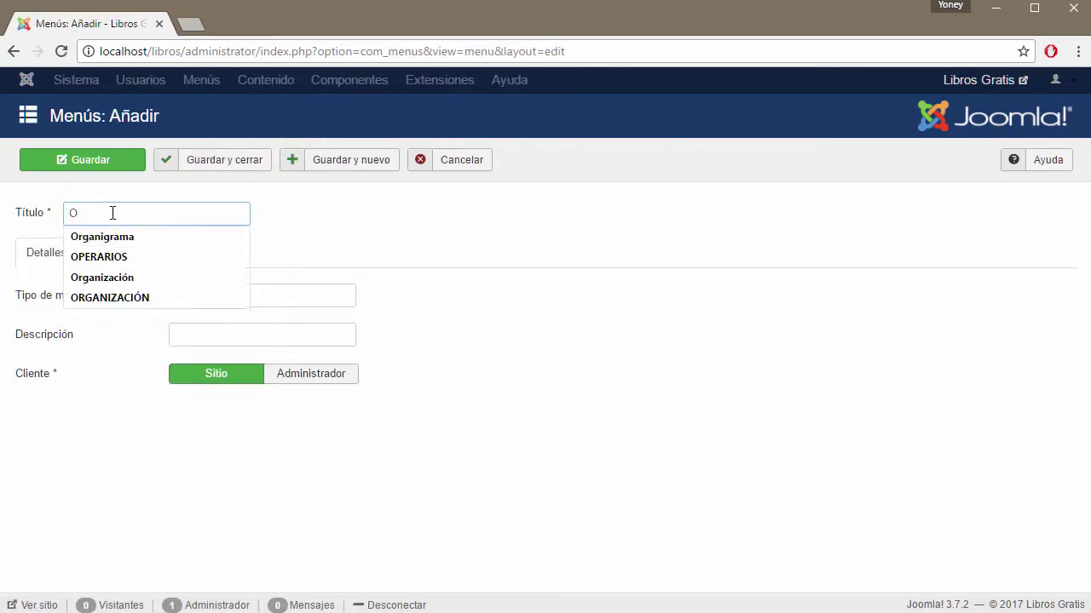
{"action": "type", "text": "PRINCIPAL"}
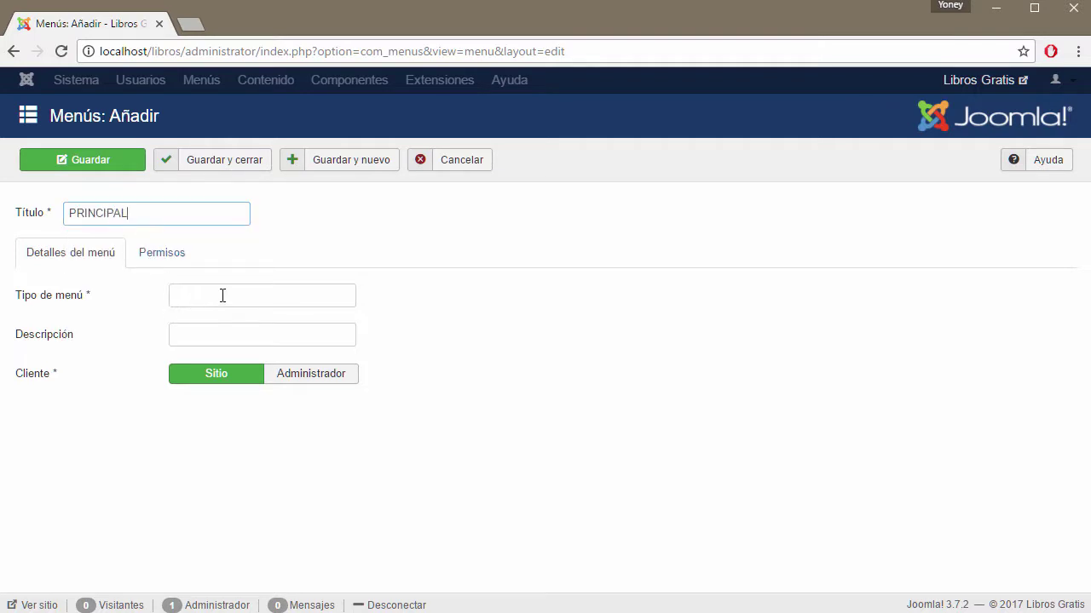
{"action": "left_click", "coordinate": [223, 296]}
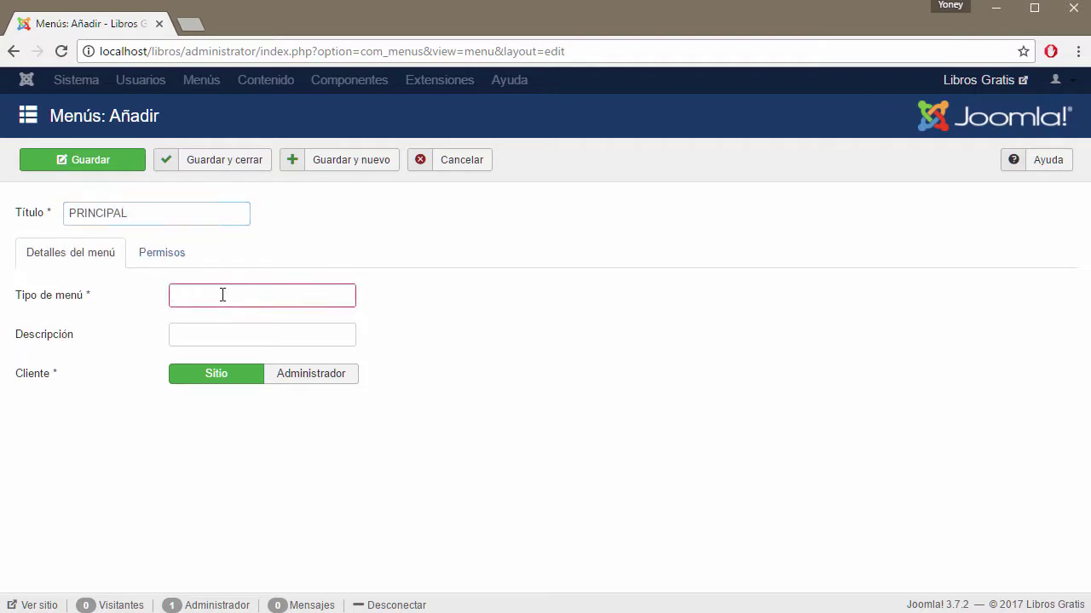
{"action": "type", "text": "principal"}
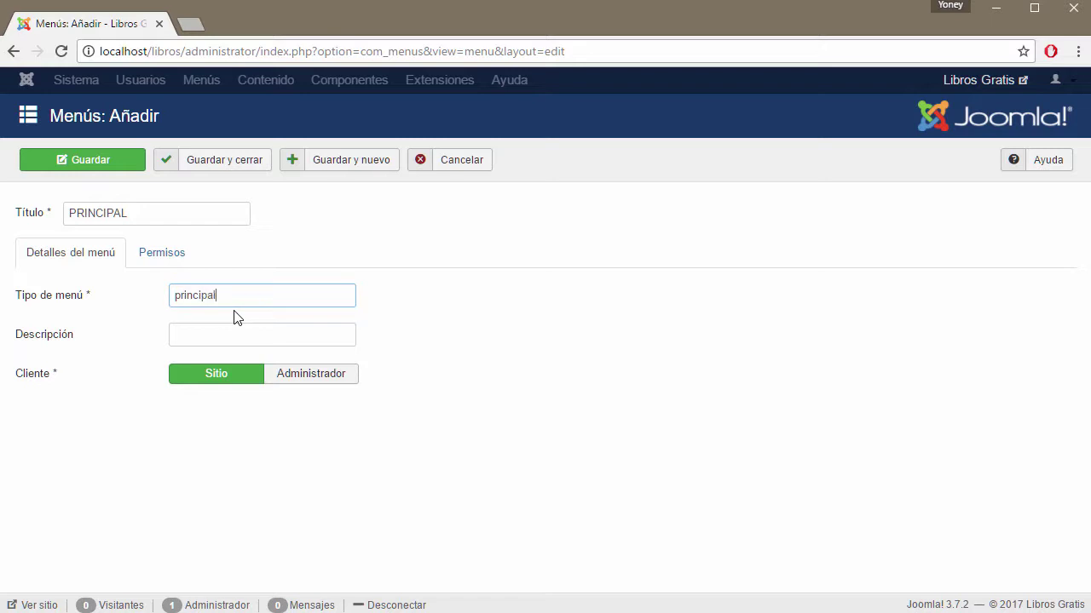
Save and close the new PRINCIPAL menu and open its list of menu items
{"action": "key", "text": "Tab"}
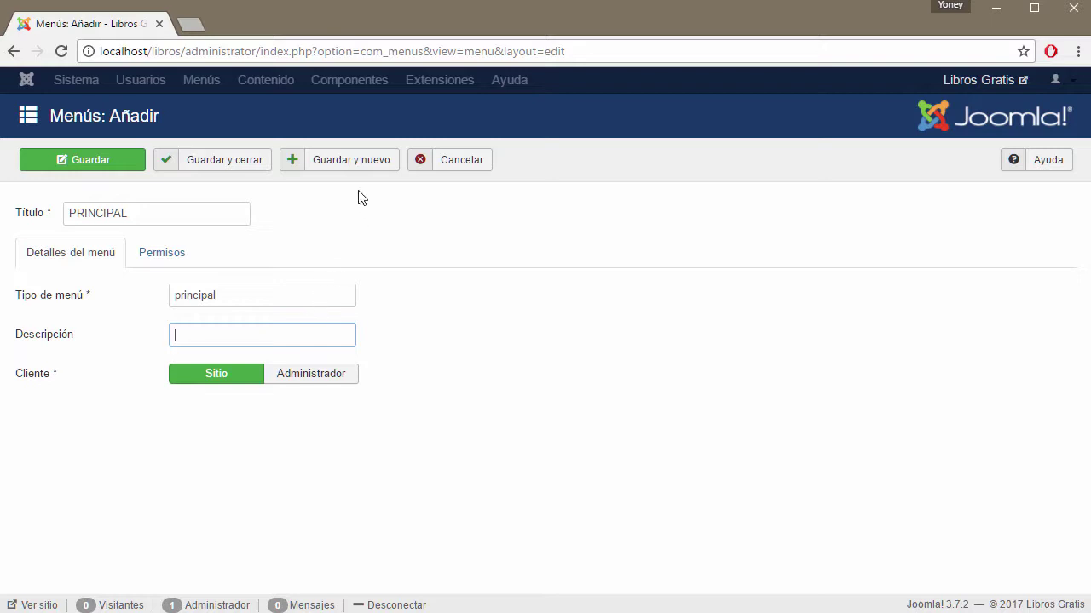
{"action": "left_click", "coordinate": [223, 167]}
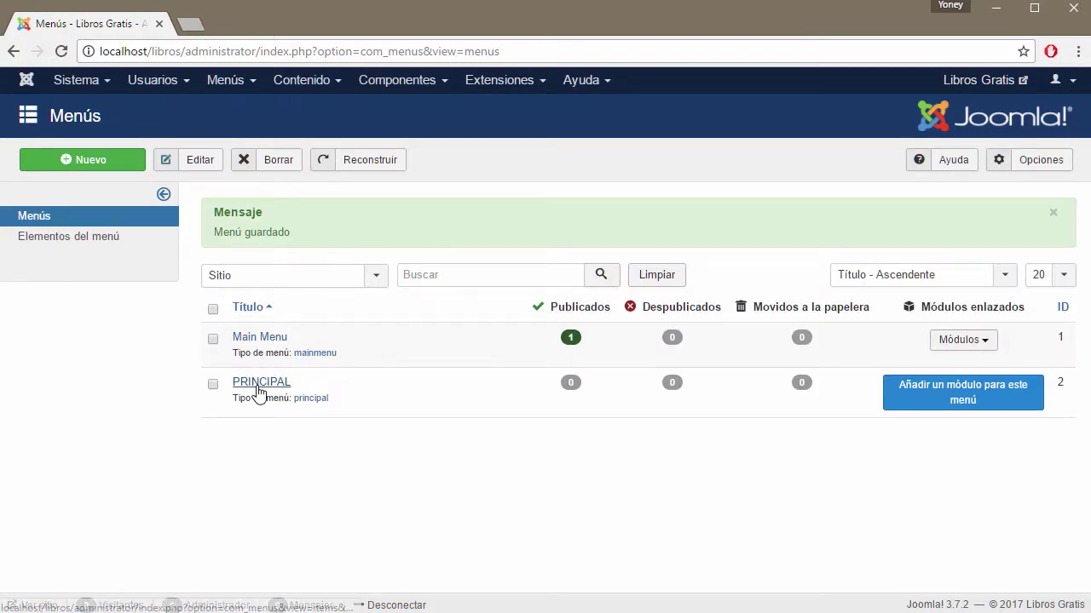
{"action": "left_click", "coordinate": [260, 383]}
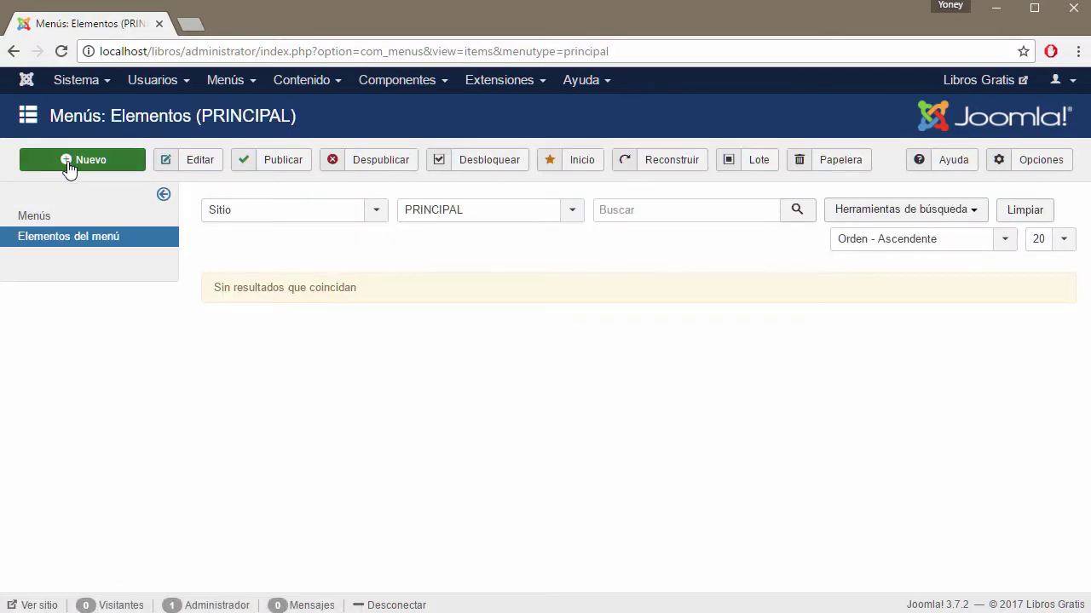
{"action": "left_click", "coordinate": [89, 169]}
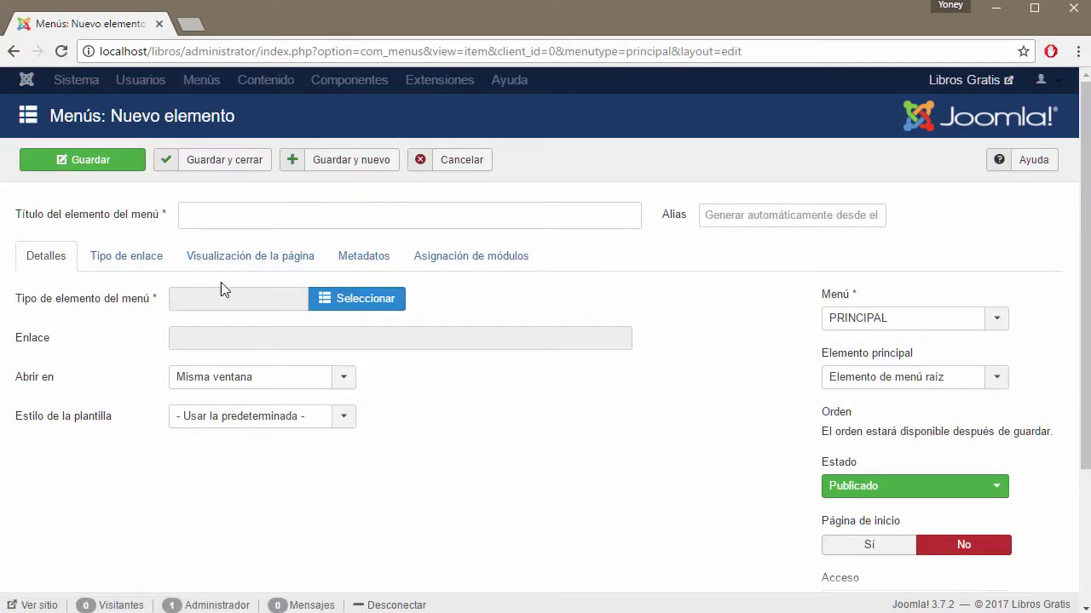
{"action": "left_click", "coordinate": [241, 218]}
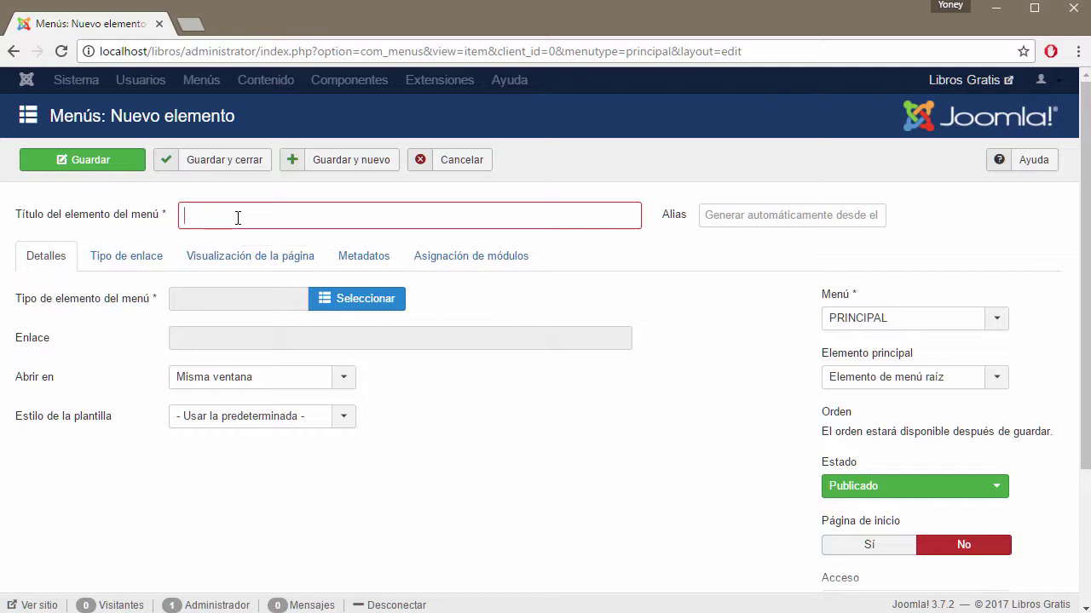
{"action": "type", "text": "INICIO"}
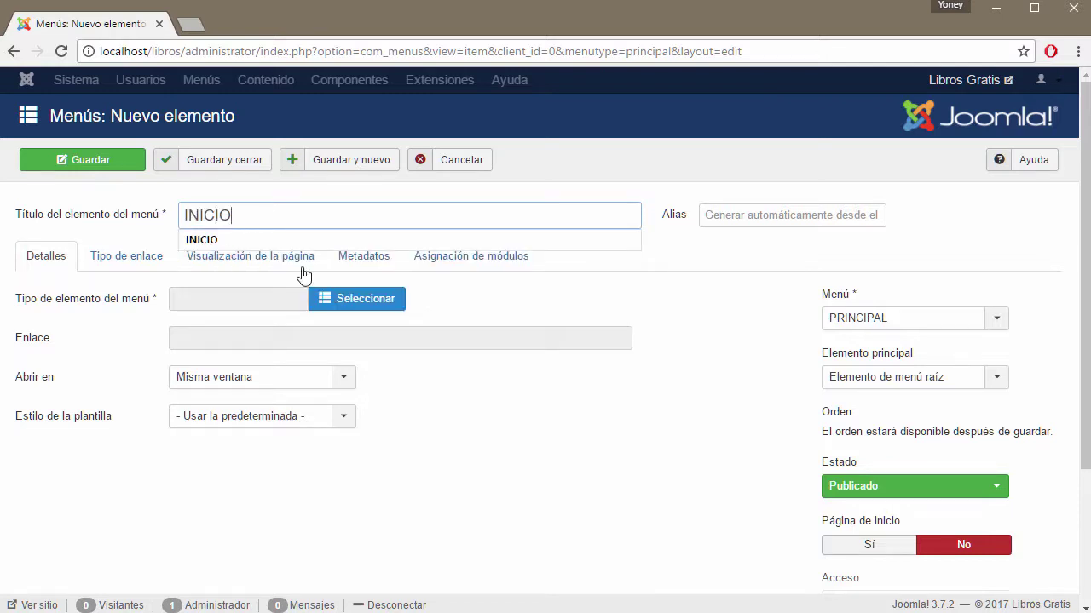
{"action": "left_click", "coordinate": [499, 487]}
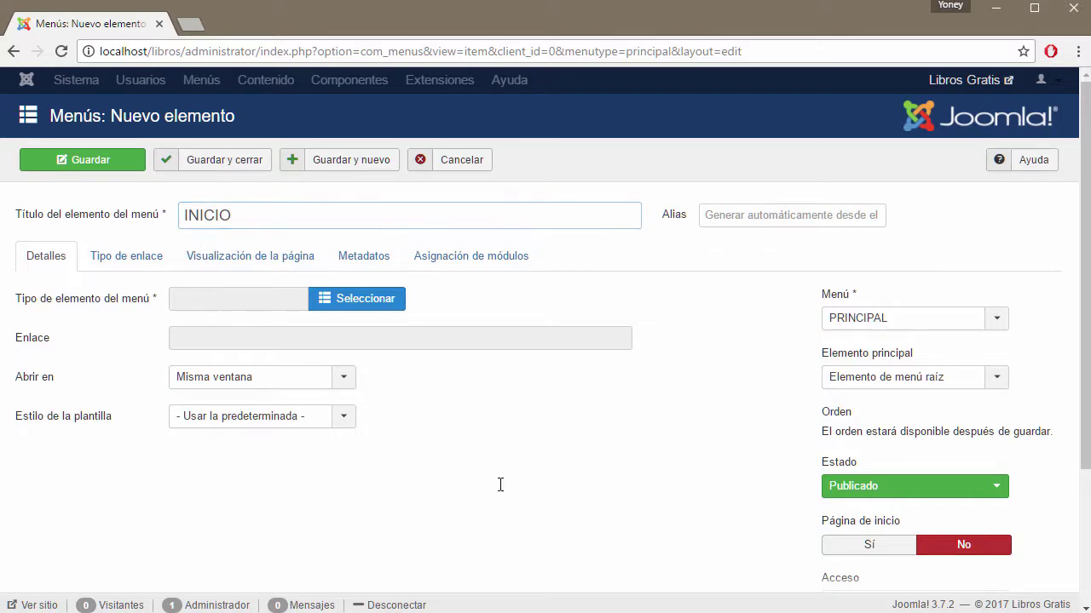
{"action": "left_click", "coordinate": [373, 299]}
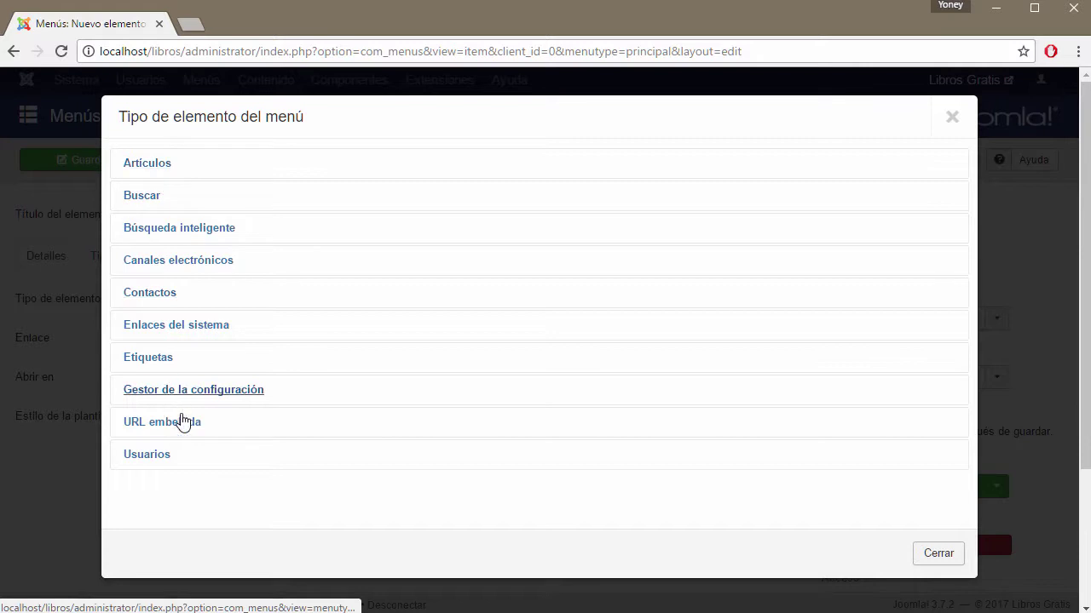
{"action": "left_click", "coordinate": [159, 426]}
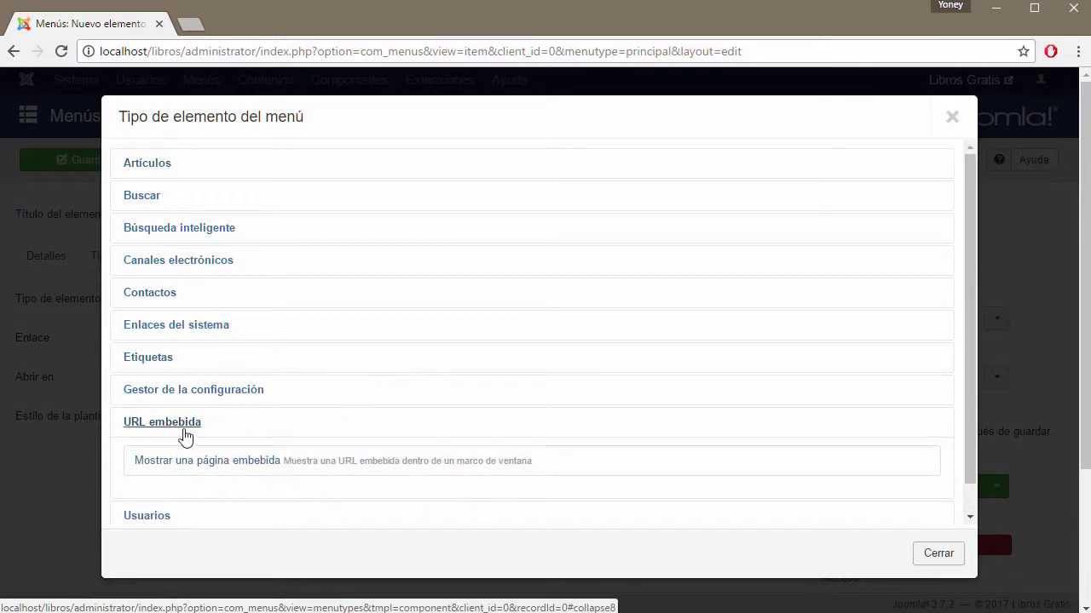
{"action": "left_click", "coordinate": [160, 430]}
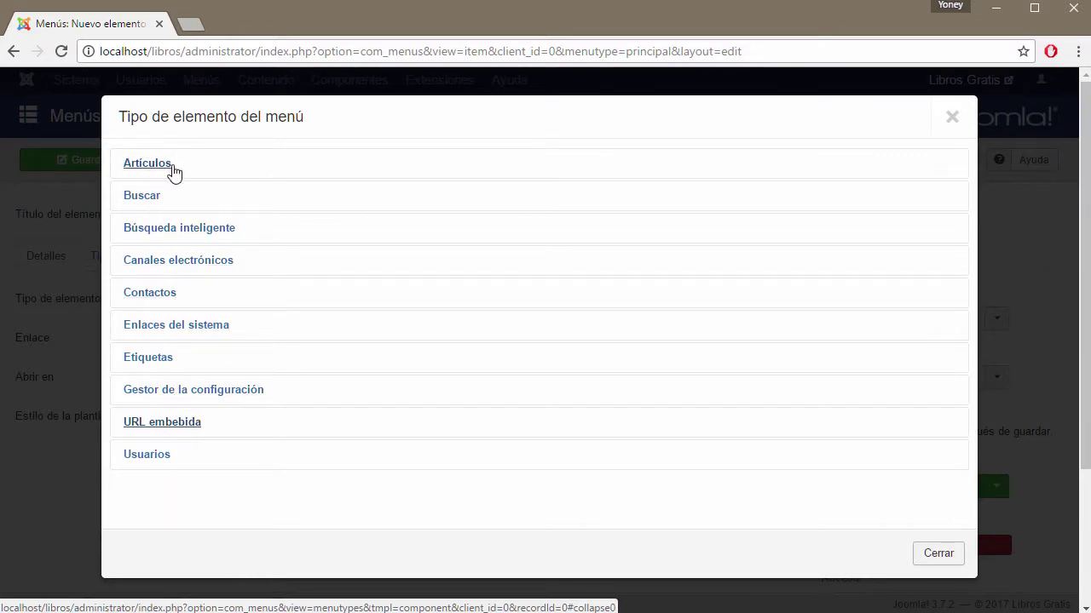
{"action": "left_click", "coordinate": [951, 116]}
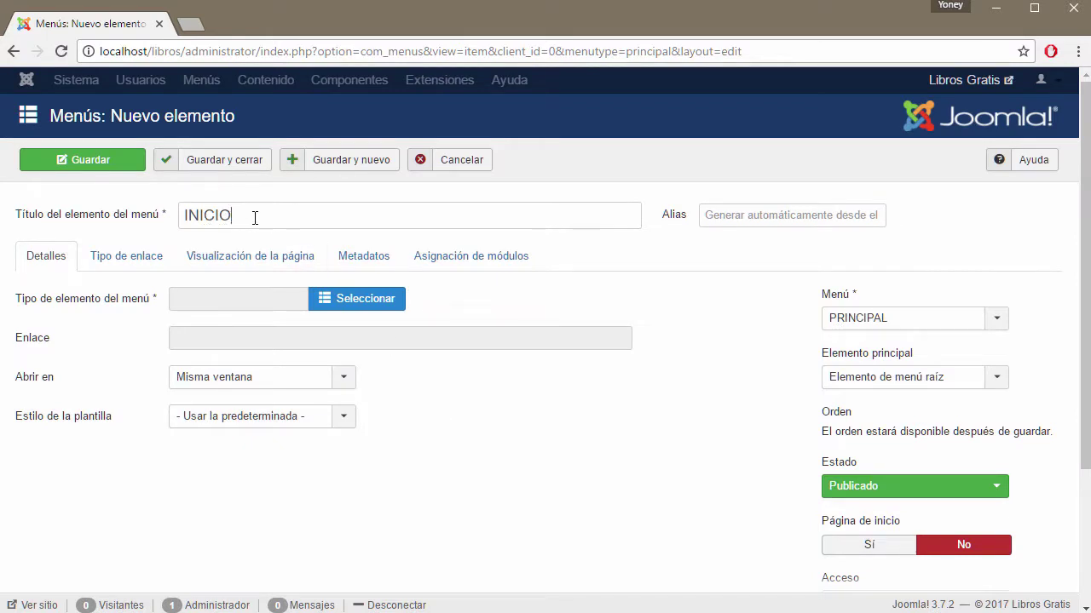
{"action": "left_click_drag", "start_coordinate": [254, 217], "coordinate": [187, 217]}
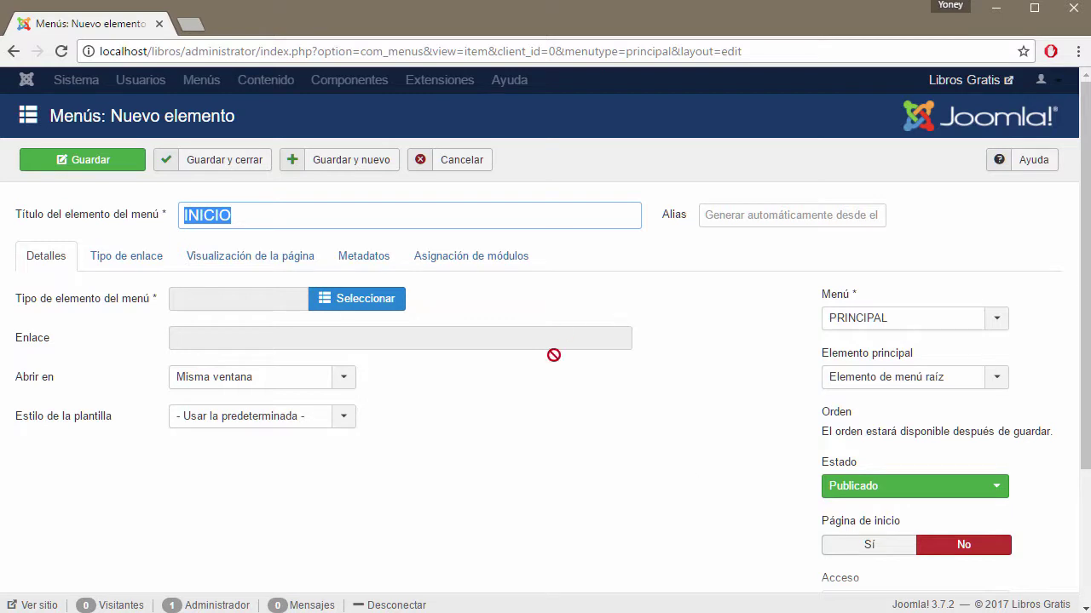
{"action": "left_click", "coordinate": [296, 218]}
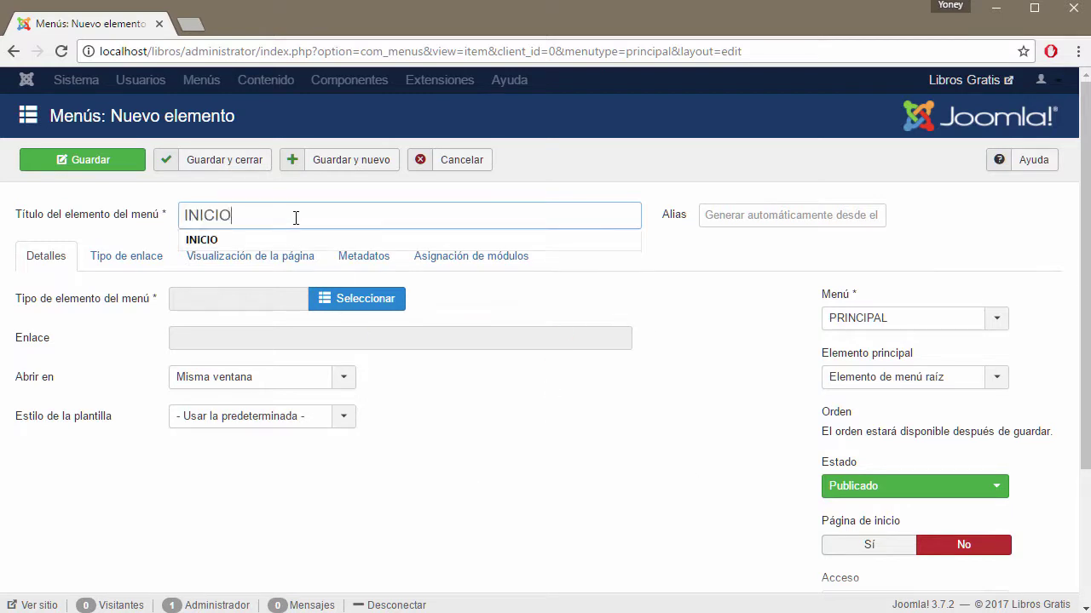
{"action": "double_click", "coordinate": [224, 217]}
{"action": "key", "text": "Right"}
{"action": "left_click", "coordinate": [515, 490]}
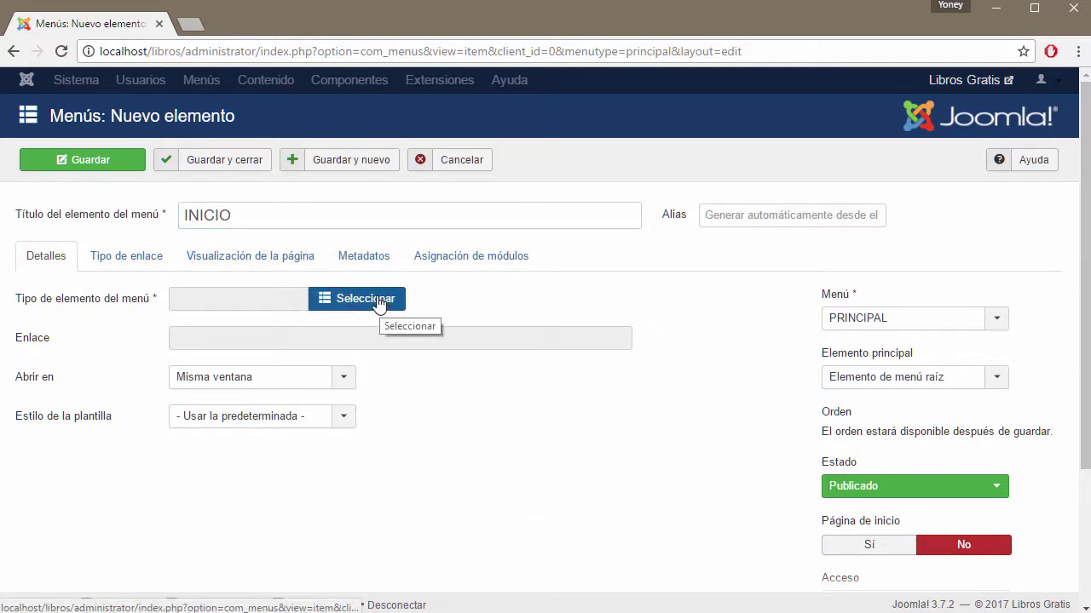
{"action": "left_click", "coordinate": [445, 163]}
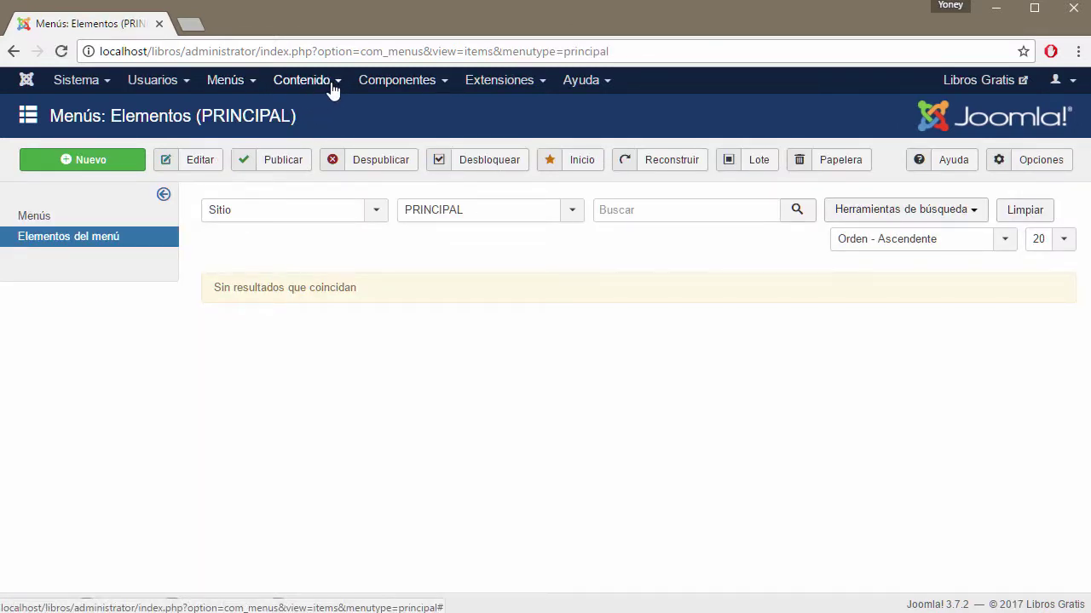
Create a blank article titled INICIO in the PÁGINAS ESTÁTICAS category, then save and close it
{"action": "left_click", "coordinate": [332, 85]}
{"action": "left_click", "coordinate": [456, 111]}
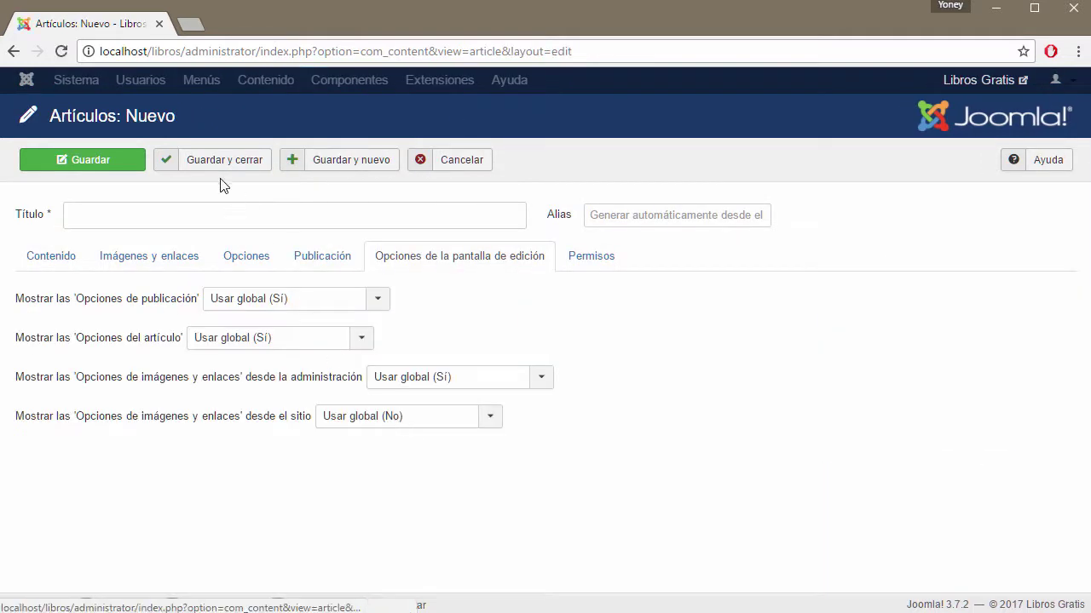
{"action": "left_click", "coordinate": [51, 256]}
{"action": "left_click", "coordinate": [132, 217]}
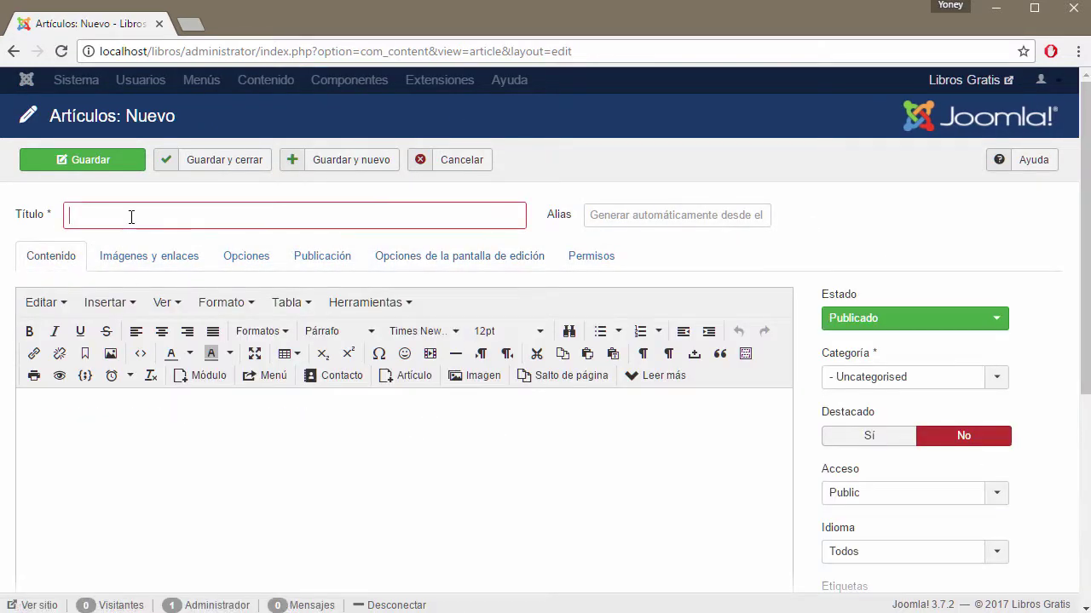
{"action": "type", "text": "INICIO"}
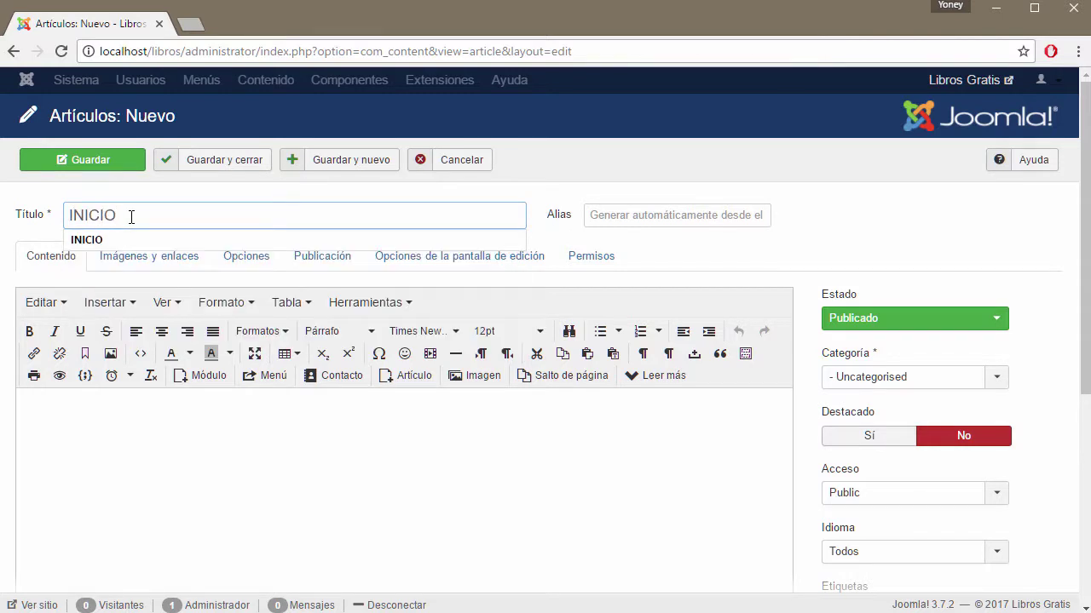
{"action": "left_click", "coordinate": [999, 381]}
{"action": "left_click", "coordinate": [840, 452]}
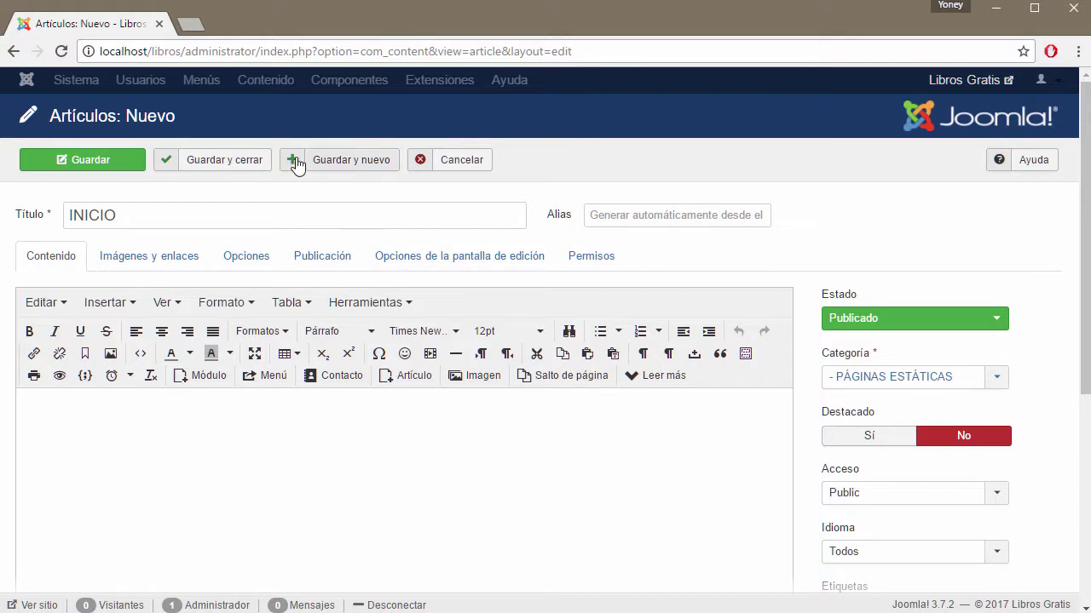
{"action": "left_click", "coordinate": [237, 168]}
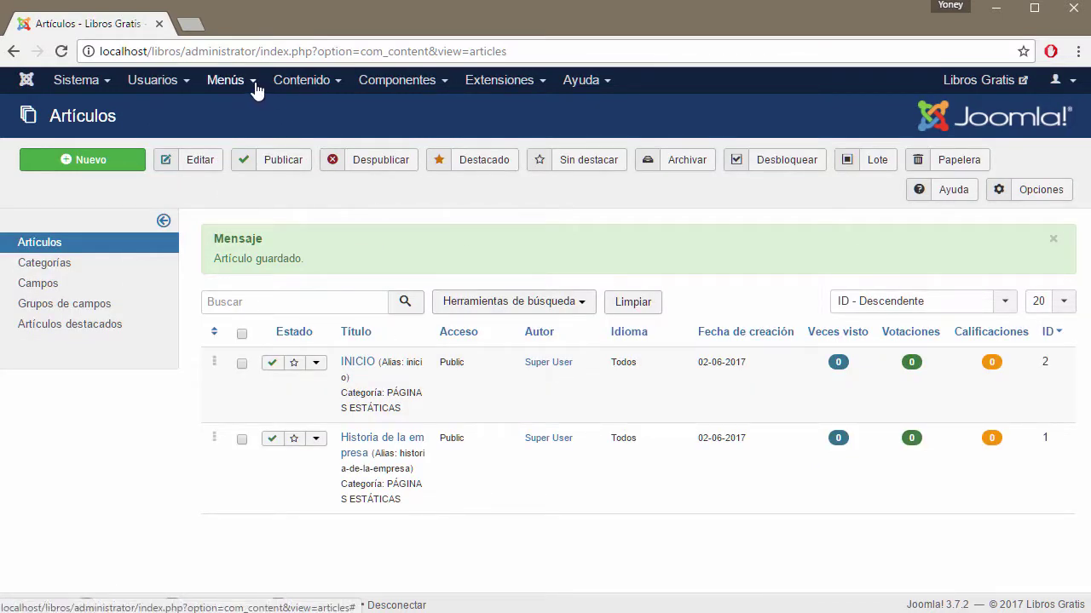
Start a new menu item titled INICIO in the PRINCIPAL menu
{"action": "left_click", "coordinate": [226, 79]}
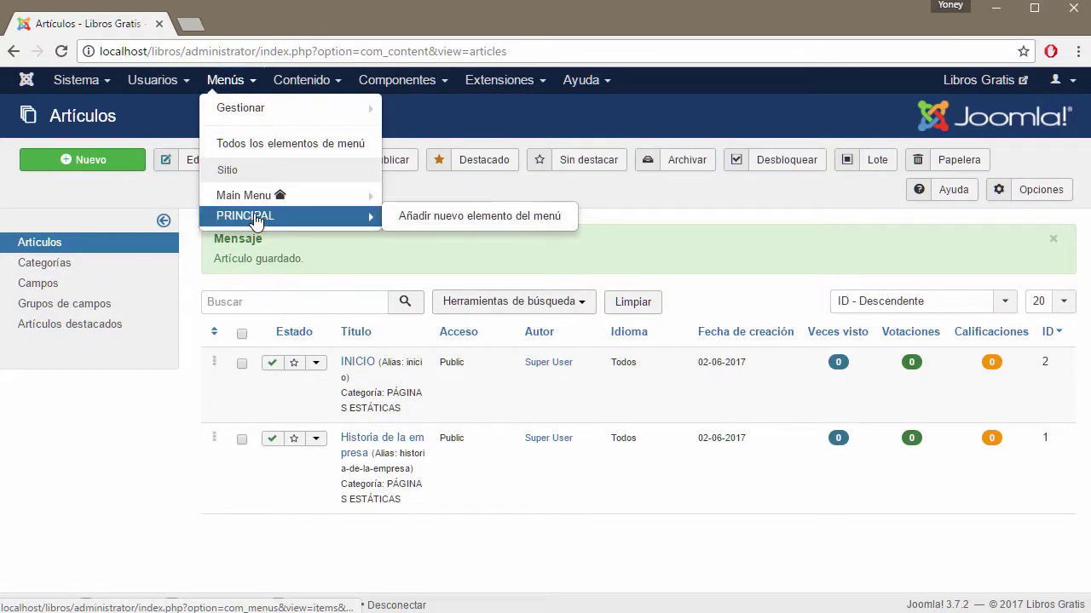
{"action": "left_click", "coordinate": [256, 215]}
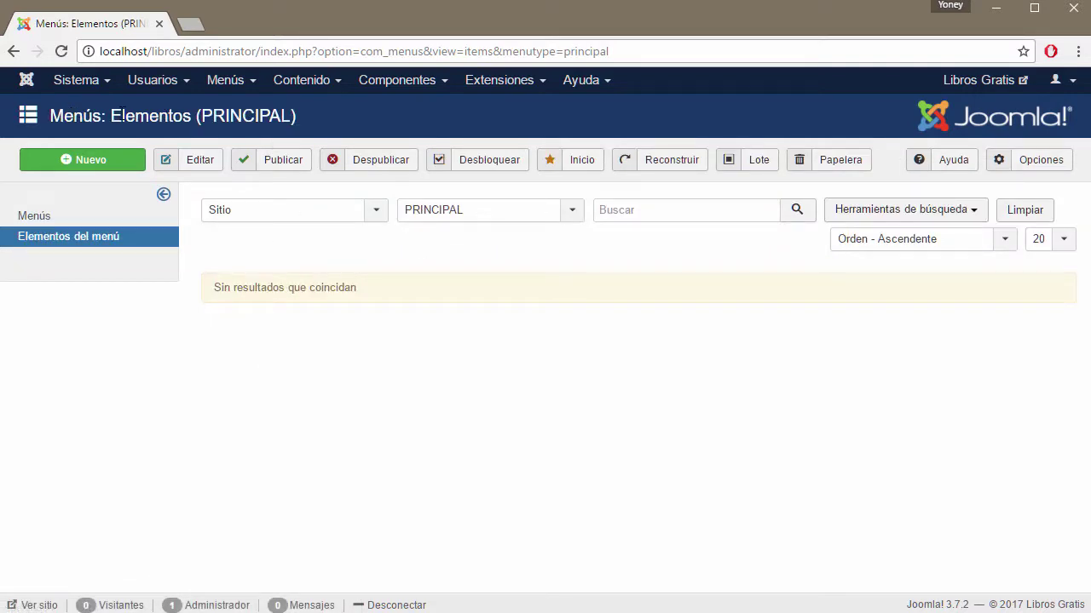
{"action": "left_click_drag", "start_coordinate": [116, 115], "coordinate": [336, 120]}
{"action": "left_click", "coordinate": [332, 344]}
{"action": "left_click", "coordinate": [110, 162]}
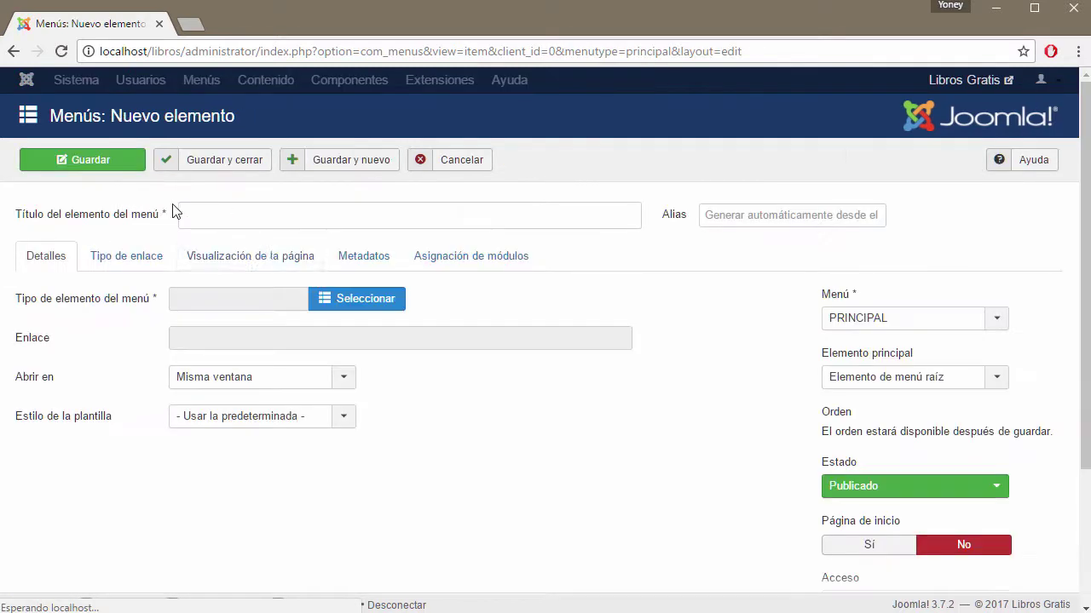
{"action": "left_click", "coordinate": [249, 216]}
{"action": "type", "text": "INICIO"}
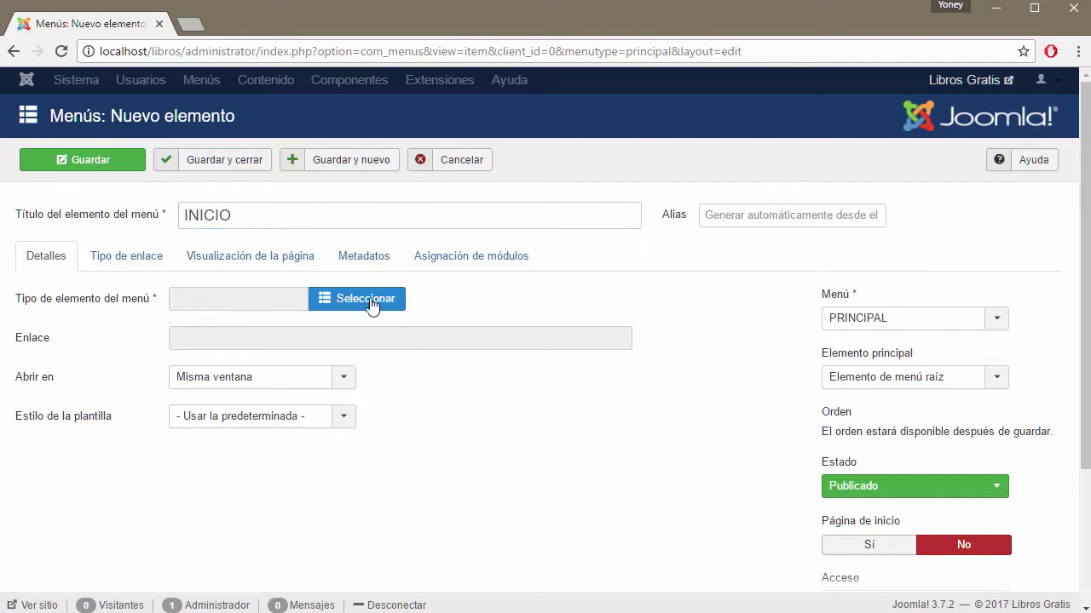
Set the menu item type to Mostrar un solo artículo and choose the INICIO article for it
{"action": "left_click", "coordinate": [369, 303]}
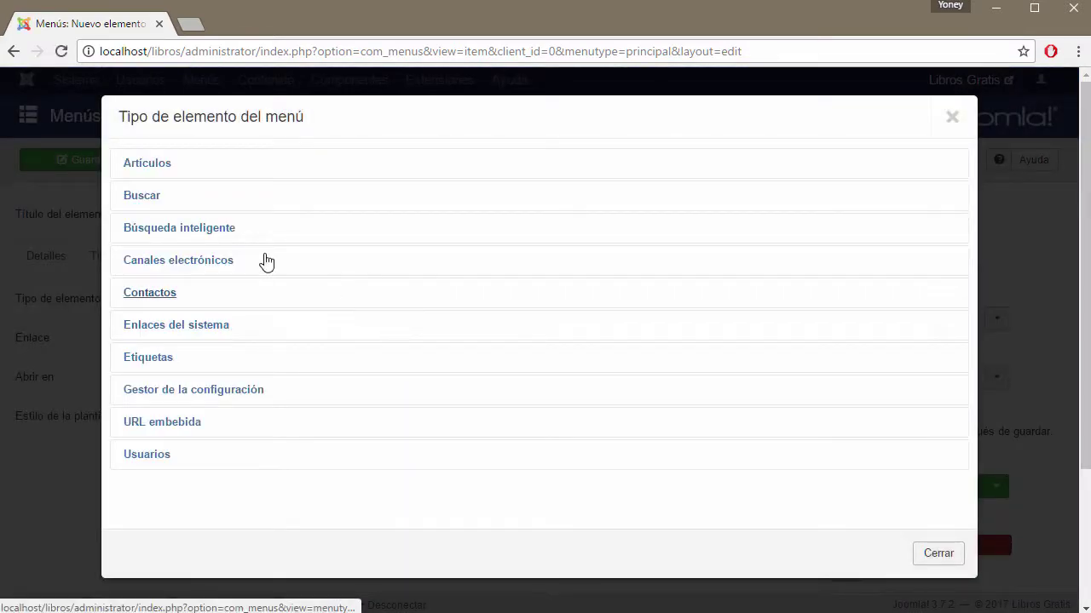
{"action": "left_click", "coordinate": [164, 167]}
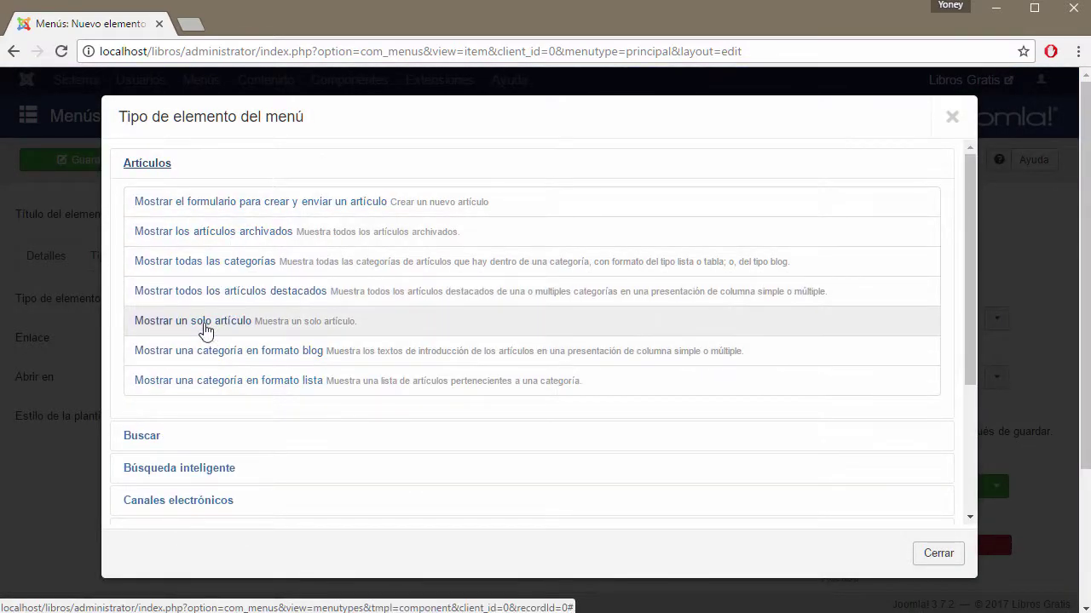
{"action": "left_click", "coordinate": [206, 323]}
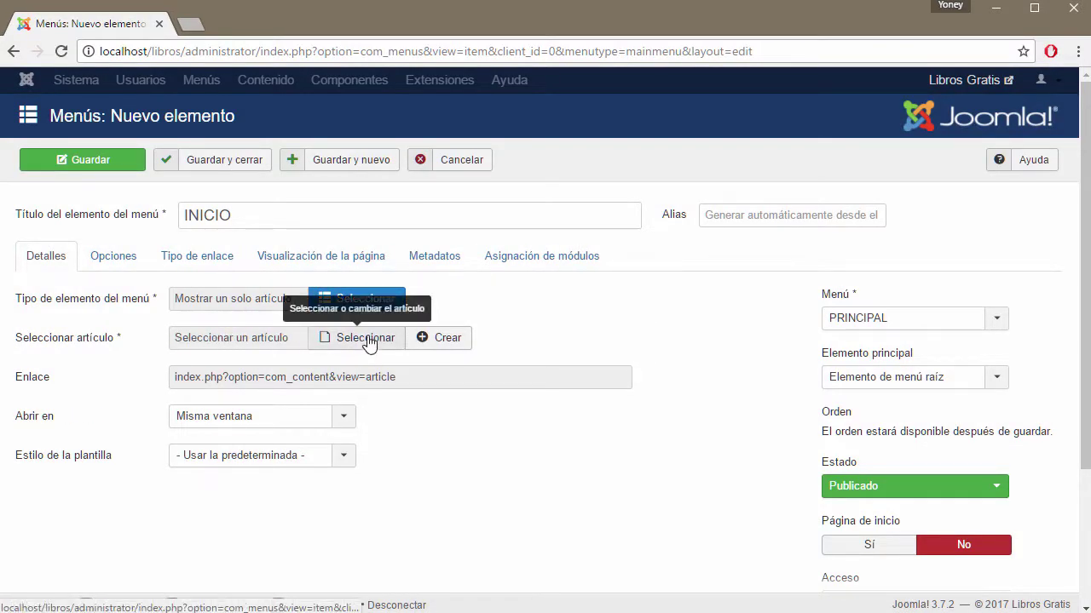
{"action": "left_click", "coordinate": [363, 337]}
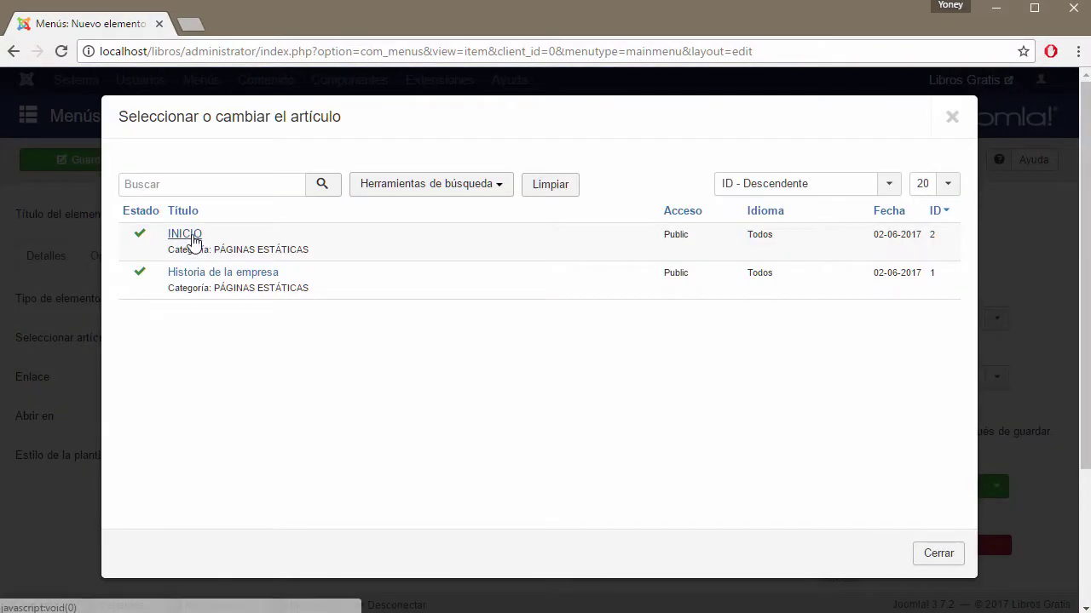
{"action": "left_click", "coordinate": [189, 236]}
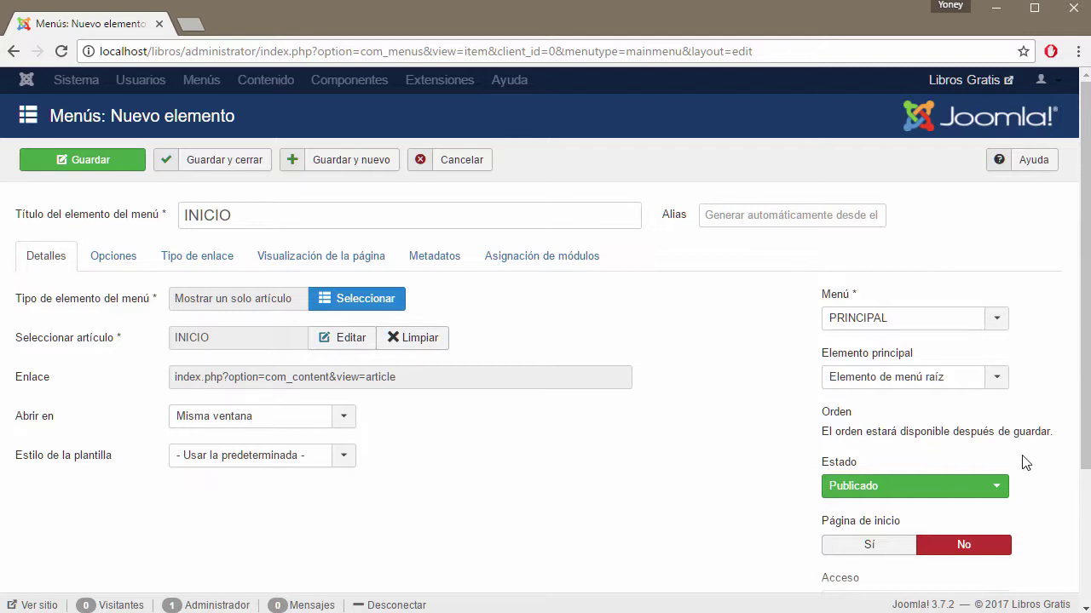
Set Página de inicio to Sí for the INICIO menu item
{"action": "scroll", "coordinate": [1020, 461], "scroll_direction": "down", "scroll_amount": 2}
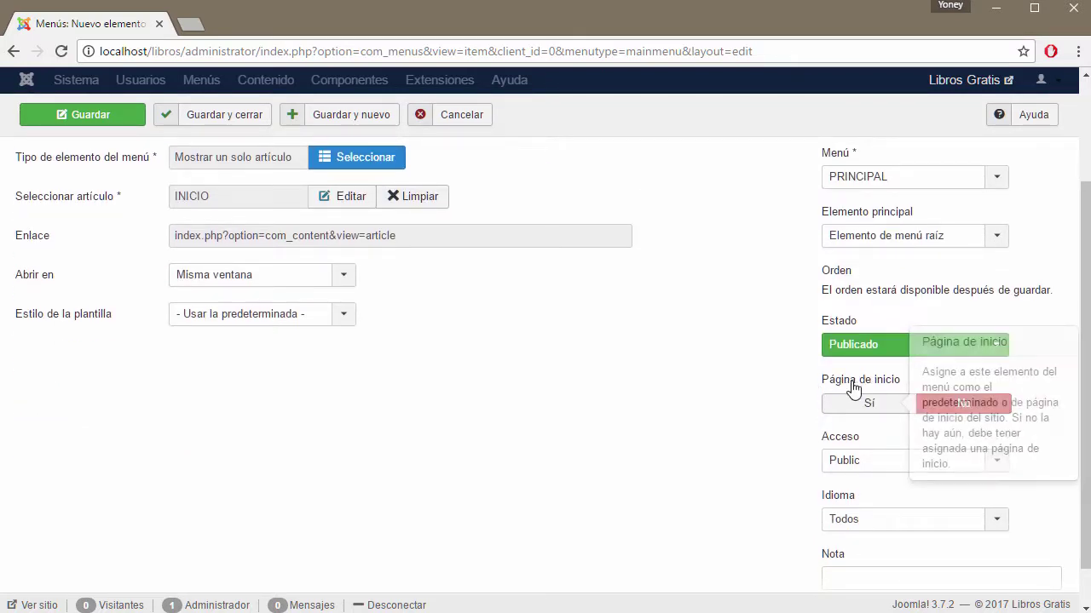
{"action": "scroll", "coordinate": [404, 405], "scroll_direction": "up", "scroll_amount": 2}
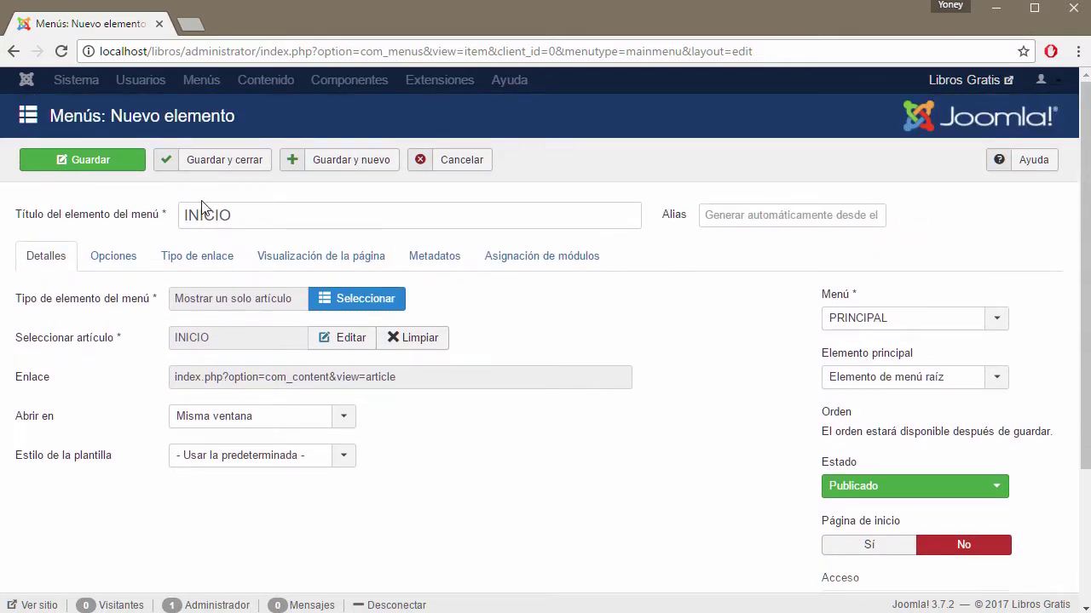
{"action": "scroll", "coordinate": [480, 347], "scroll_direction": "down", "scroll_amount": 2}
{"action": "left_click", "coordinate": [859, 356]}
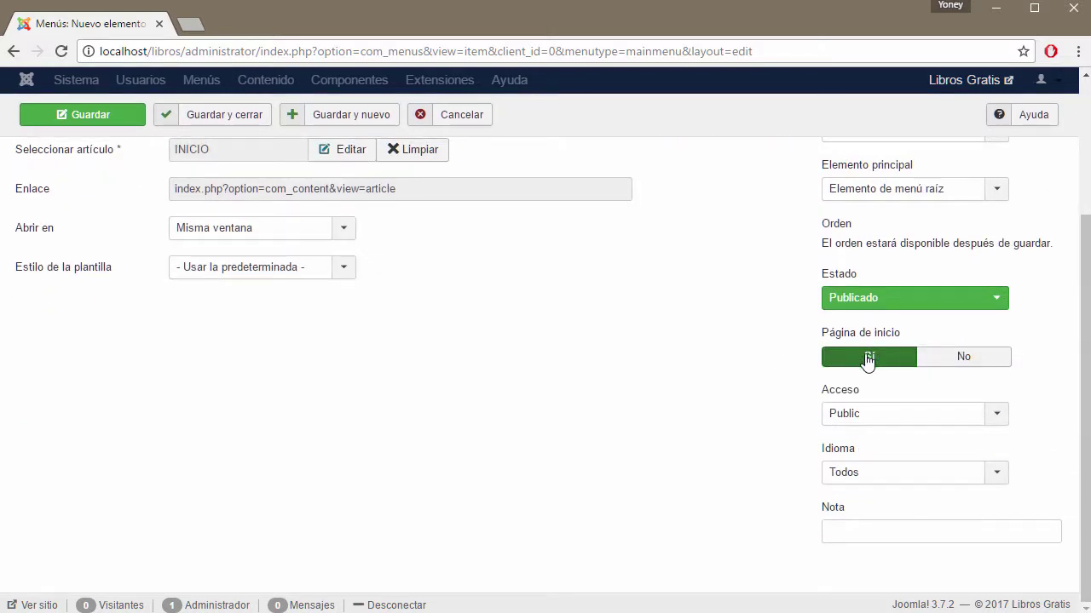
{"action": "scroll", "coordinate": [427, 418], "scroll_direction": "up", "scroll_amount": 2}
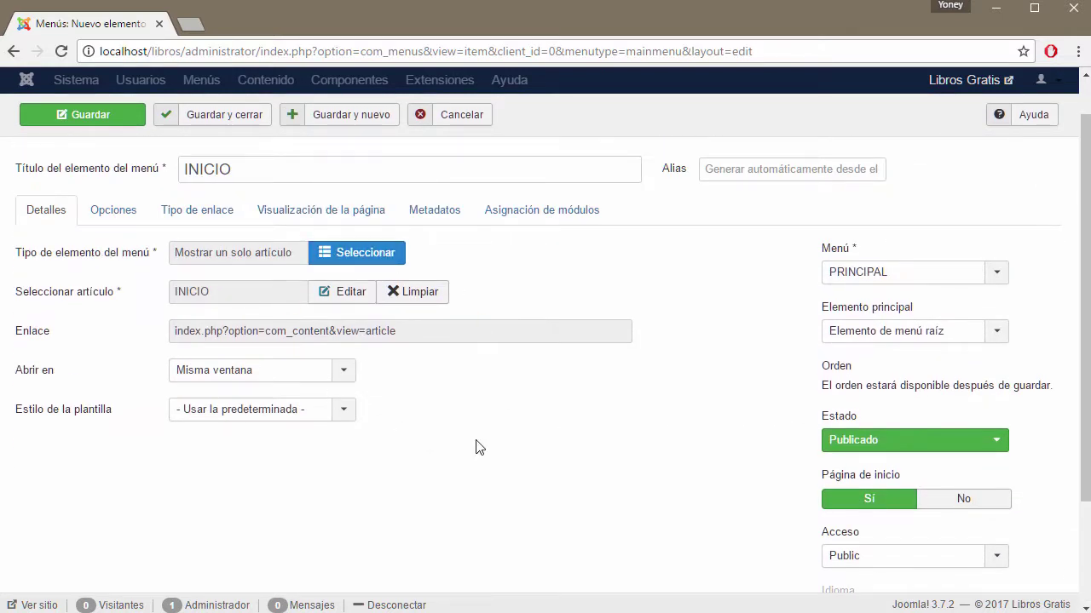
{"action": "scroll", "coordinate": [511, 445], "scroll_direction": "down", "scroll_amount": 2}
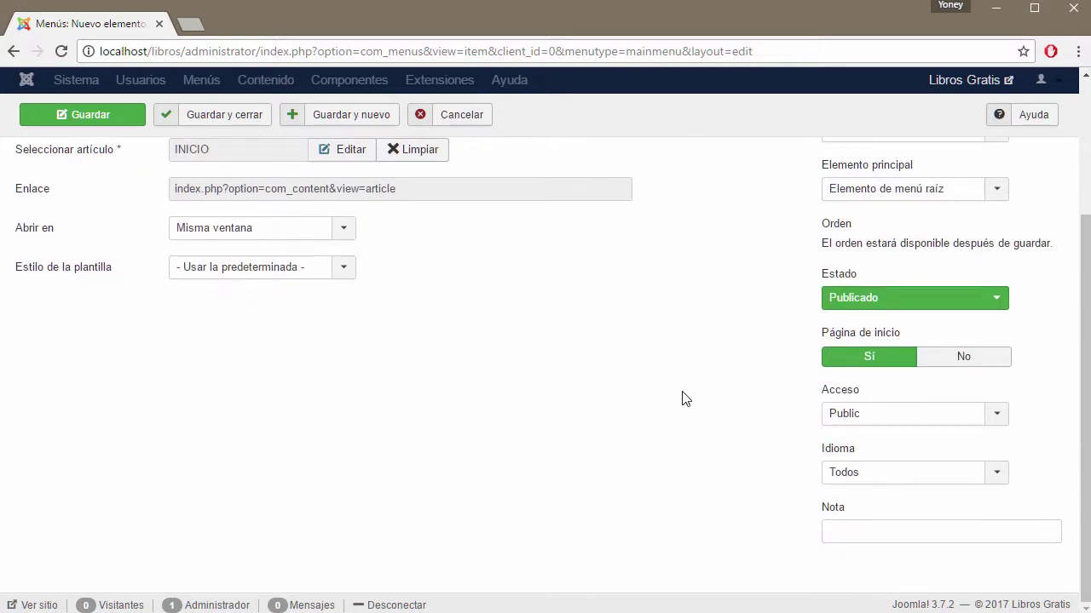
{"action": "scroll", "coordinate": [680, 377], "scroll_direction": "up", "scroll_amount": 3}
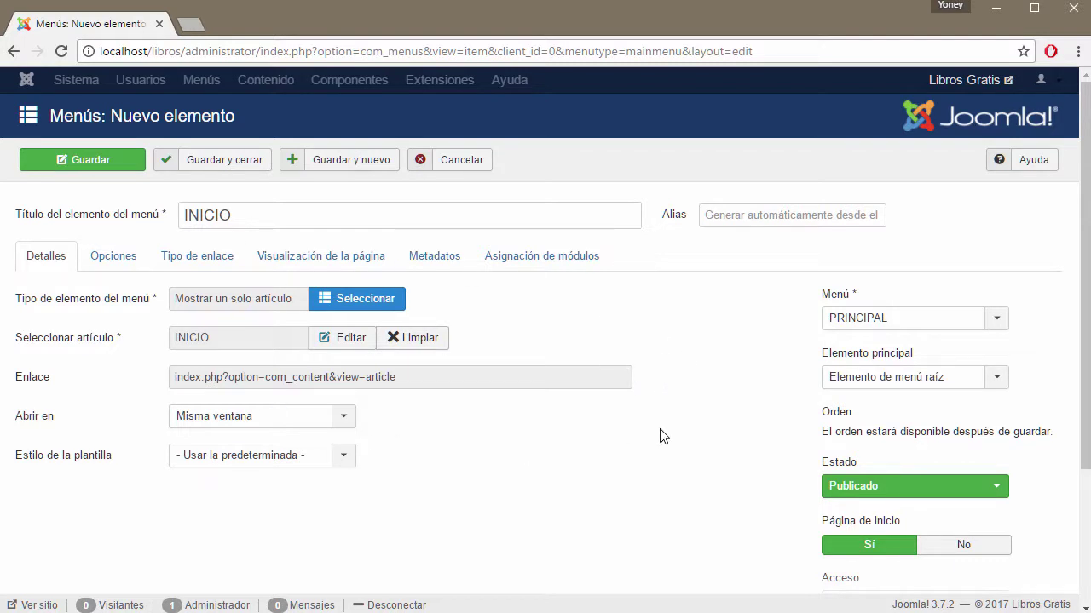
Save the INICIO menu item and start a new one
{"action": "scroll", "coordinate": [682, 436], "scroll_direction": "down", "scroll_amount": 2}
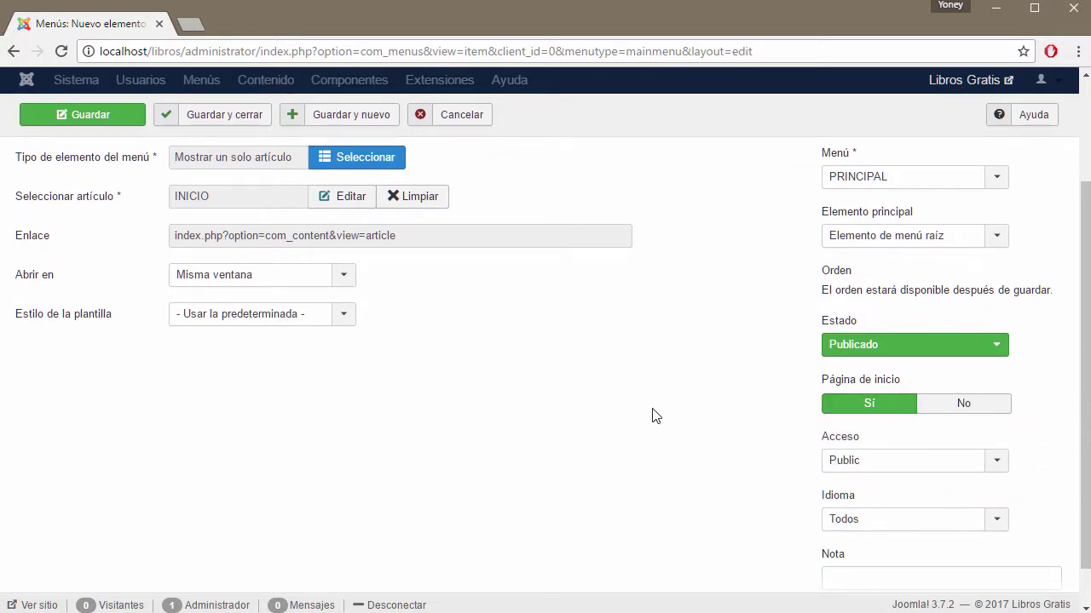
{"action": "scroll", "coordinate": [653, 414], "scroll_direction": "down", "scroll_amount": 1}
{"action": "scroll", "coordinate": [655, 416], "scroll_direction": "up", "scroll_amount": 2}
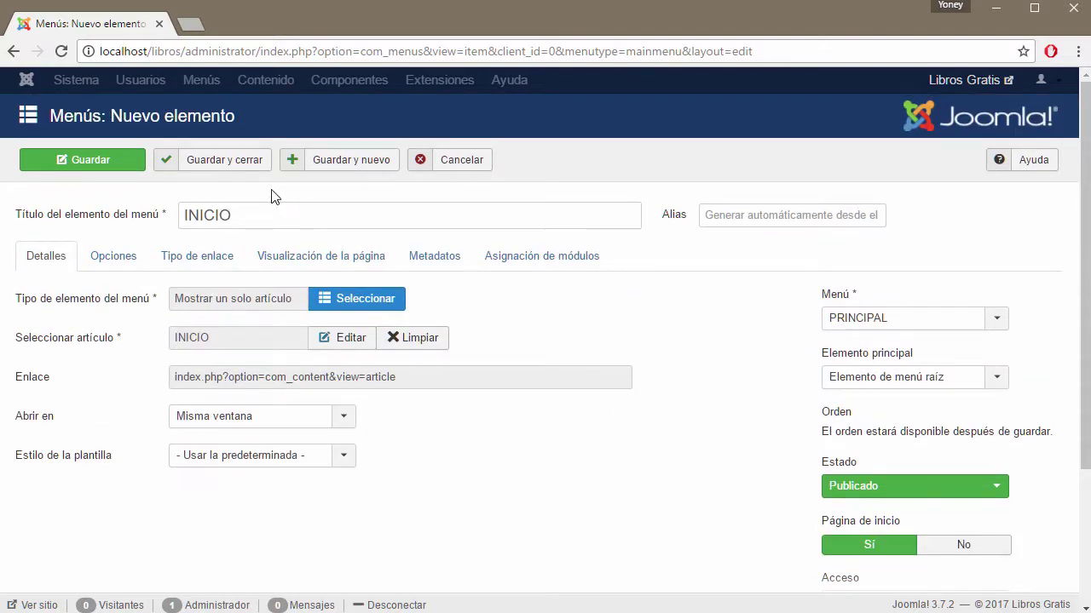
{"action": "left_click", "coordinate": [332, 170]}
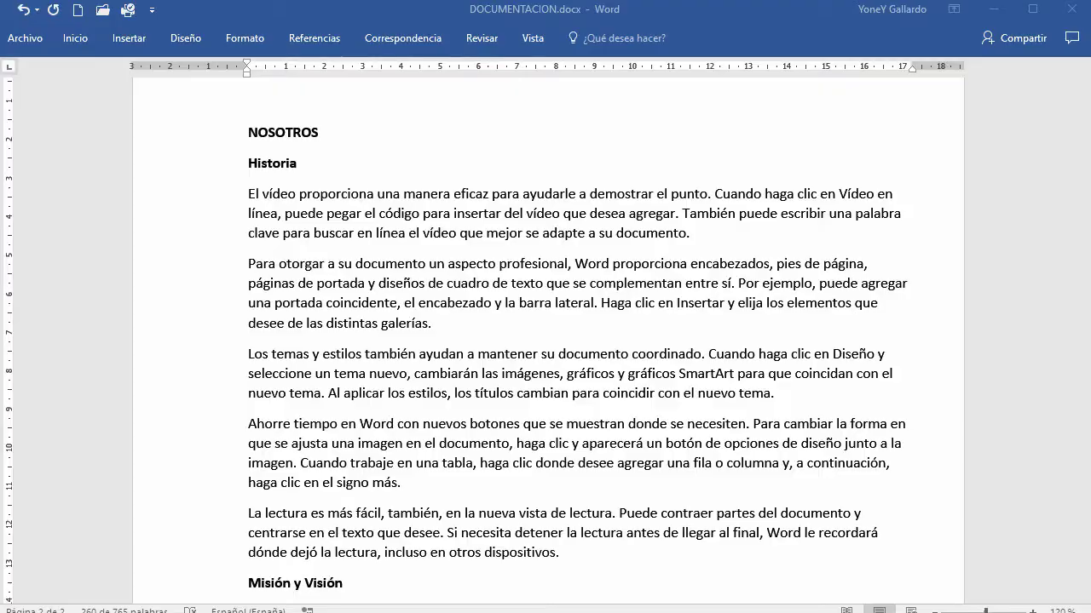
Switch to the DOCUMENTACION.docx Word document and review the NOSOTROS entry and its sub-items in the MENÚ outline
{"action": "left_click_drag", "start_coordinate": [248, 193], "coordinate": [566, 552]}
{"action": "key", "text": "shift+F5"}
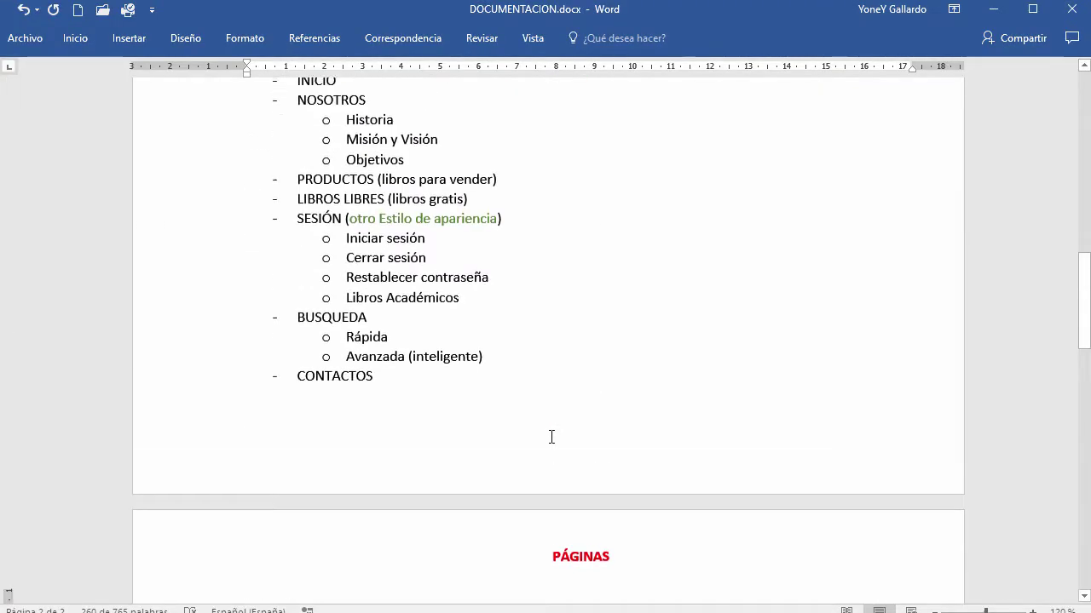
{"action": "scroll", "coordinate": [596, 436], "scroll_direction": "up", "scroll_amount": 3}
{"action": "double_click", "coordinate": [347, 245]}
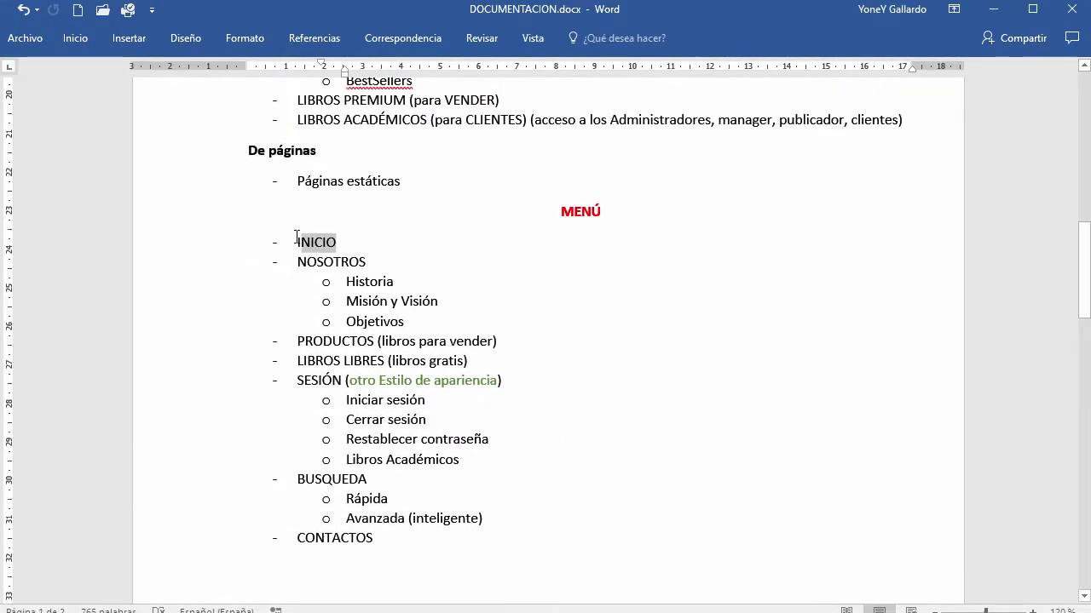
{"action": "left_click", "coordinate": [379, 262]}
{"action": "triple_click", "coordinate": [352, 261]}
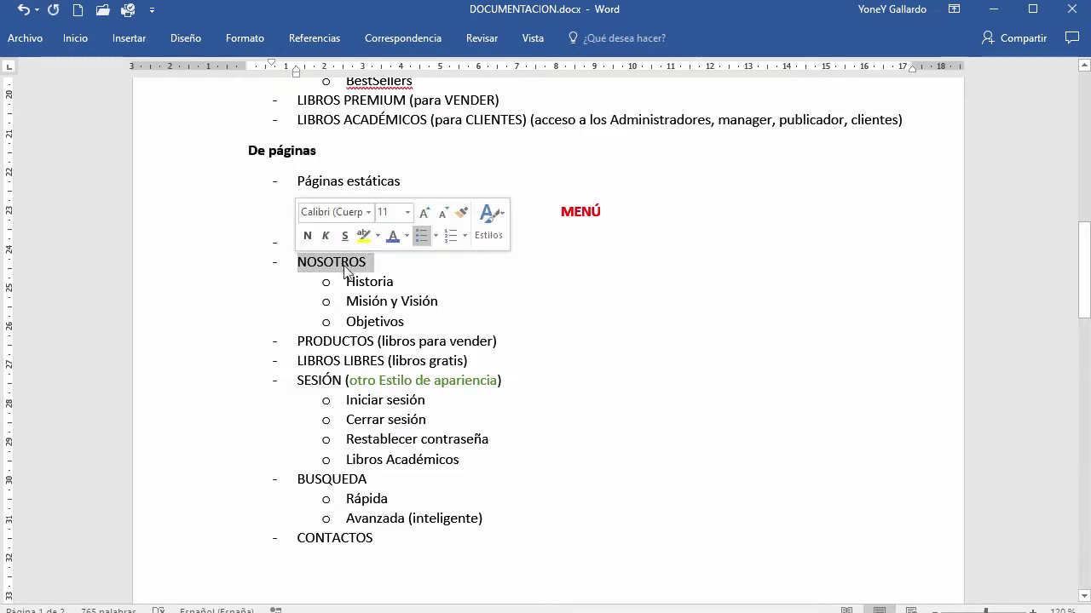
{"action": "left_click", "coordinate": [339, 269]}
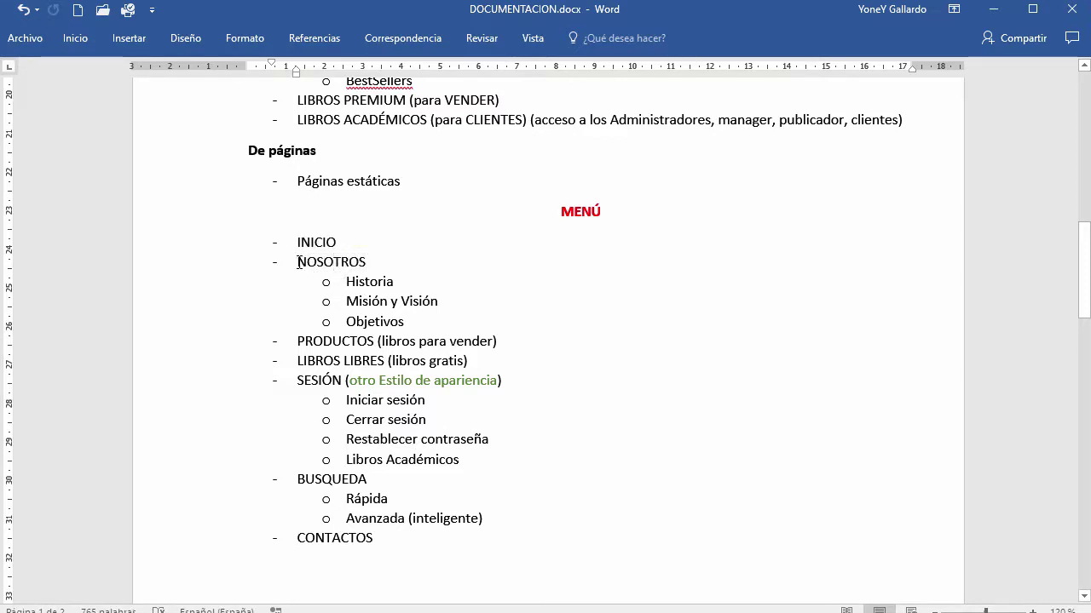
{"action": "left_click_drag", "start_coordinate": [298, 261], "coordinate": [373, 262]}
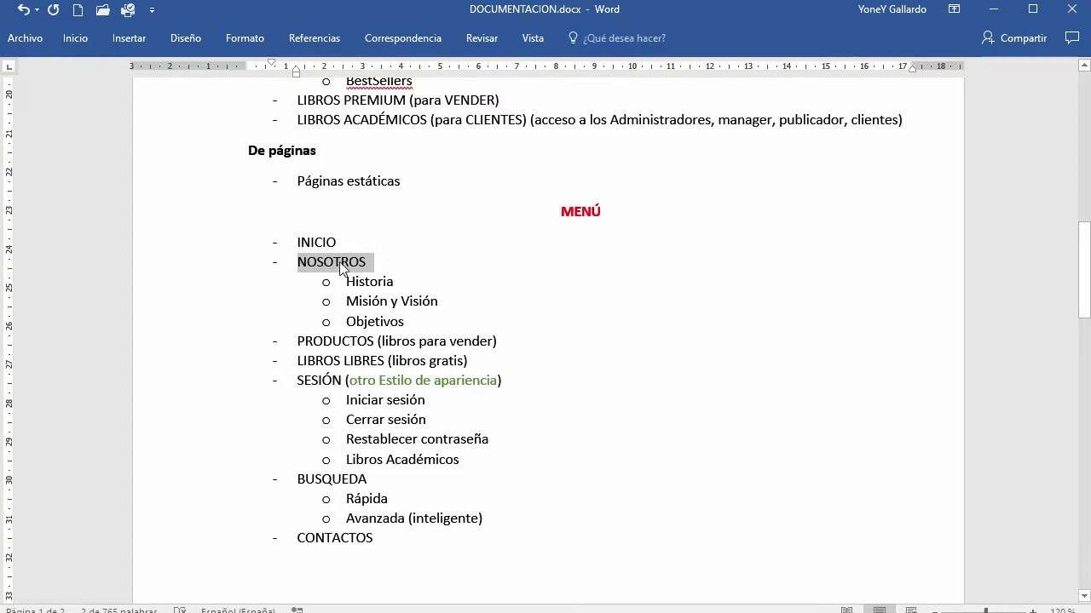
{"action": "left_click", "coordinate": [368, 262]}
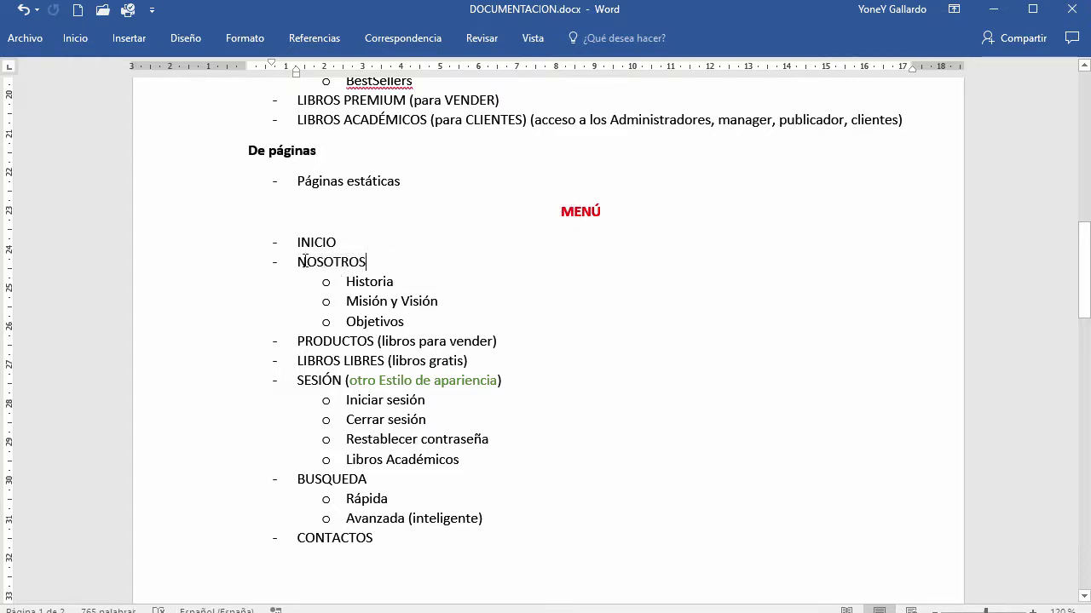
{"action": "left_click_drag", "start_coordinate": [300, 260], "coordinate": [392, 261]}
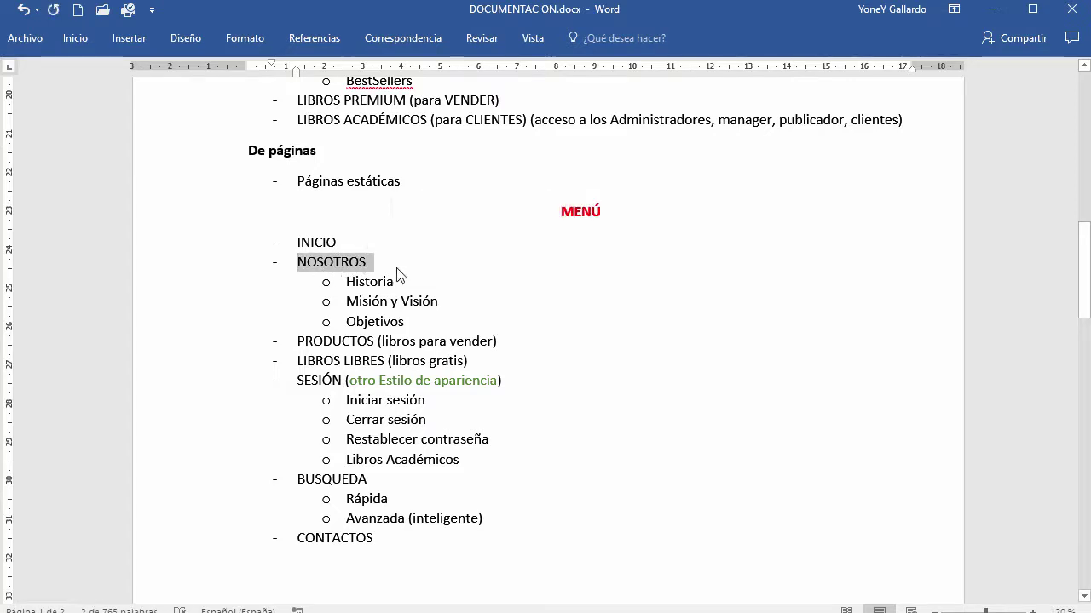
{"action": "left_click", "coordinate": [368, 264]}
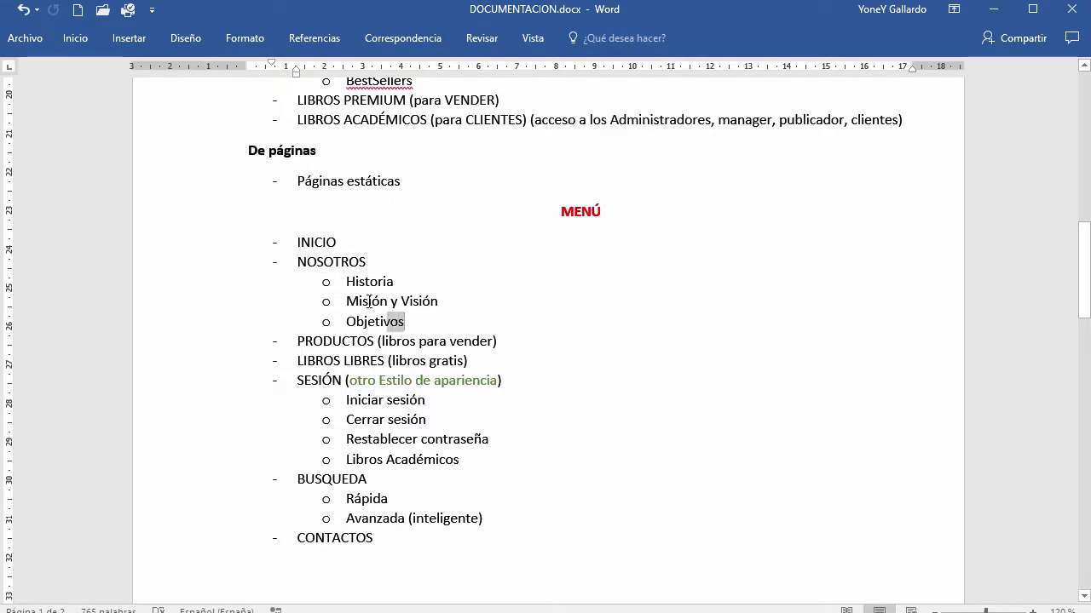
{"action": "left_click_drag", "start_coordinate": [388, 321], "coordinate": [390, 288]}
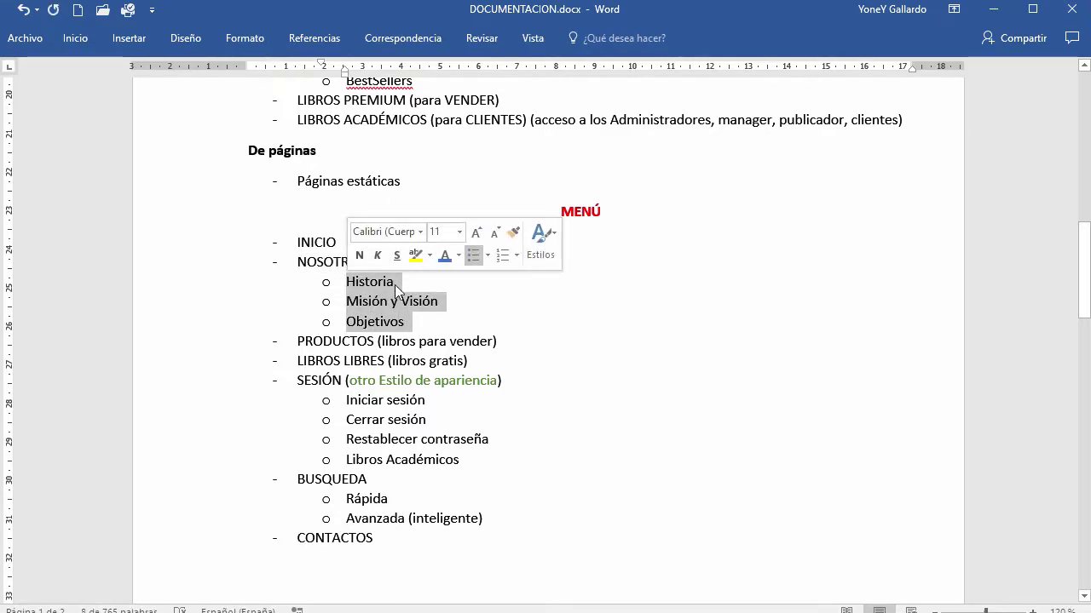
{"action": "left_click", "coordinate": [448, 321]}
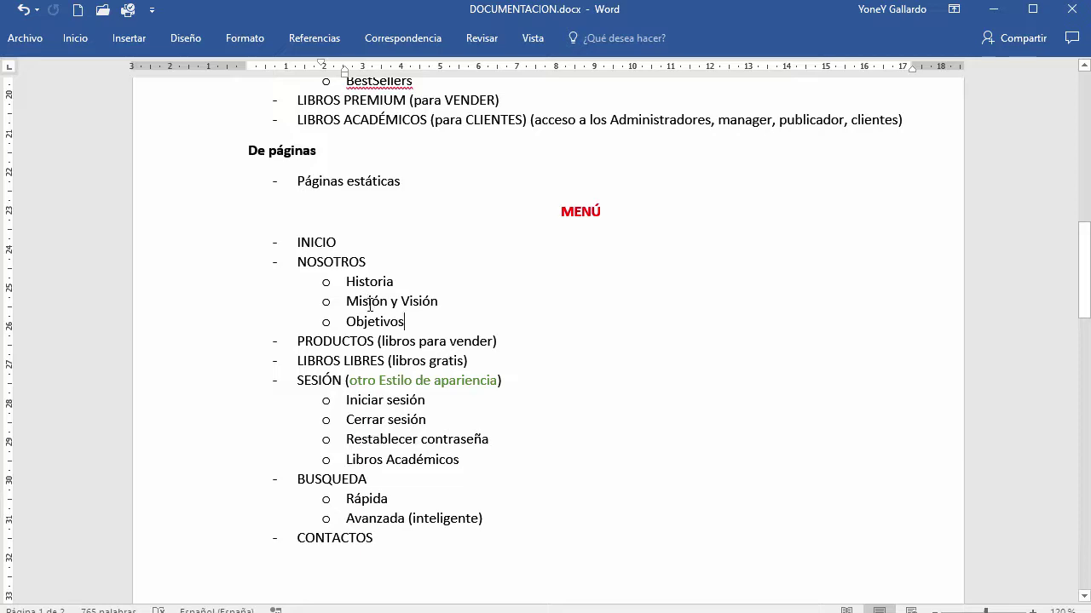
Return to Joomla in the browser and title the new menu item NOSOTROS
{"action": "key", "text": "alt+Tab"}
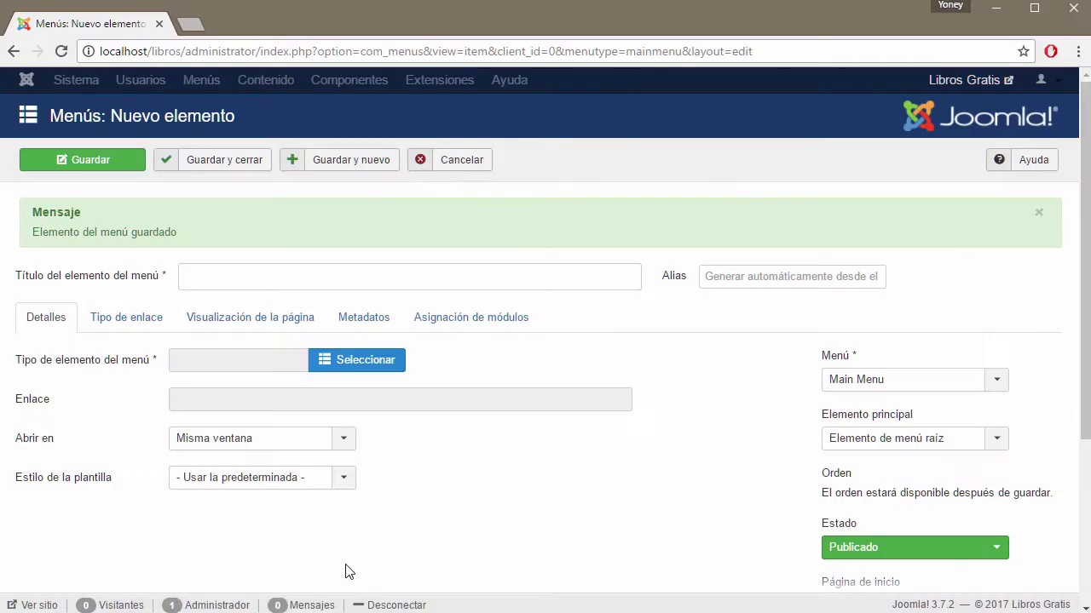
{"action": "left_click", "coordinate": [243, 273]}
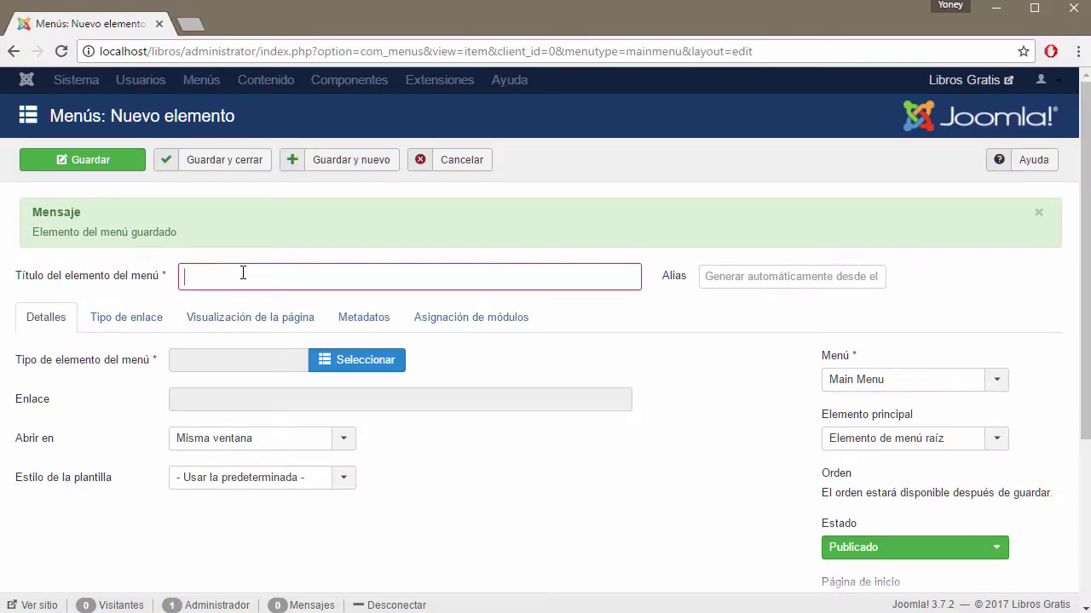
{"action": "type", "text": "NOS"}
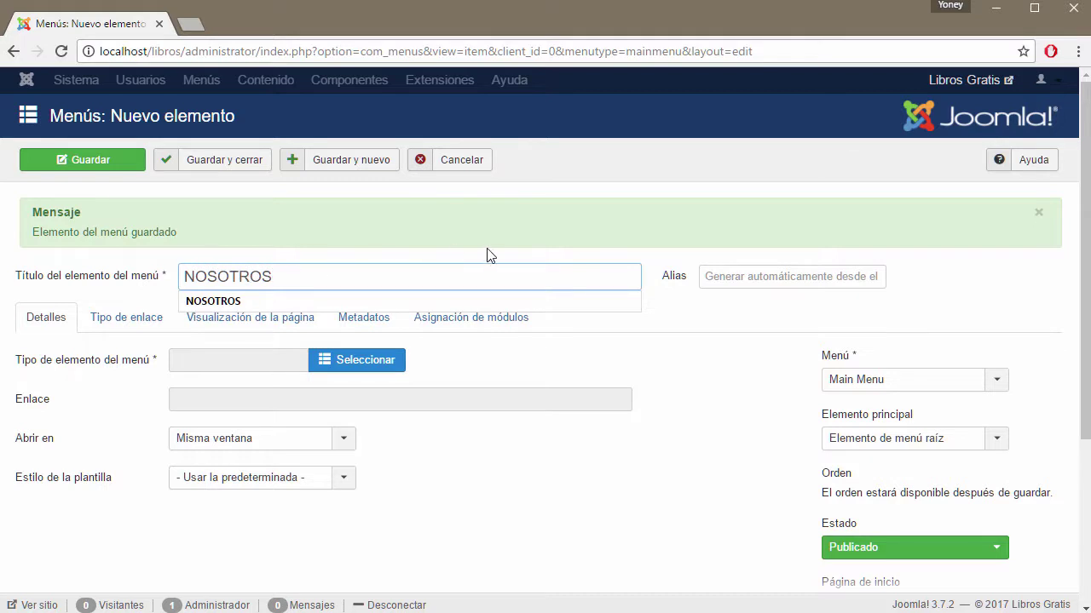
{"action": "type", "text": "OTROS"}
{"action": "left_click", "coordinate": [674, 409]}
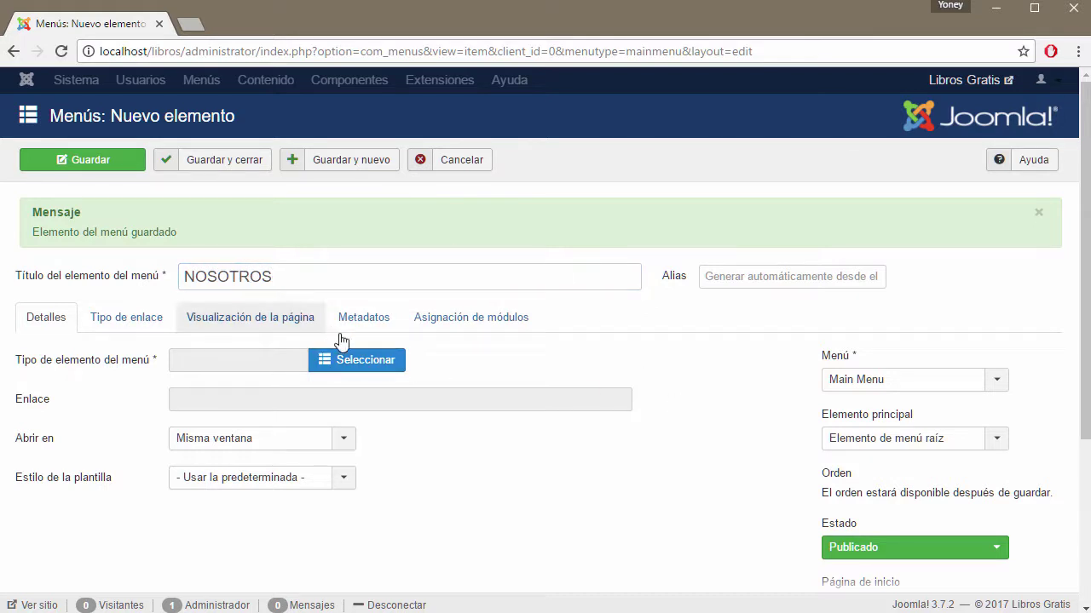
{"action": "left_click_drag", "start_coordinate": [284, 275], "coordinate": [175, 272]}
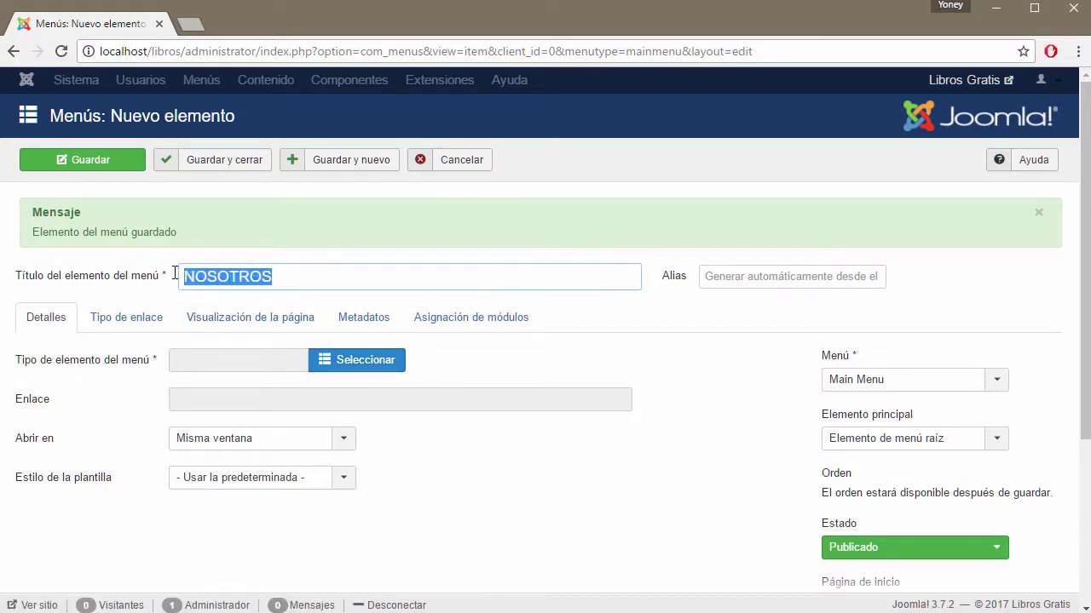
{"action": "left_click", "coordinate": [303, 276]}
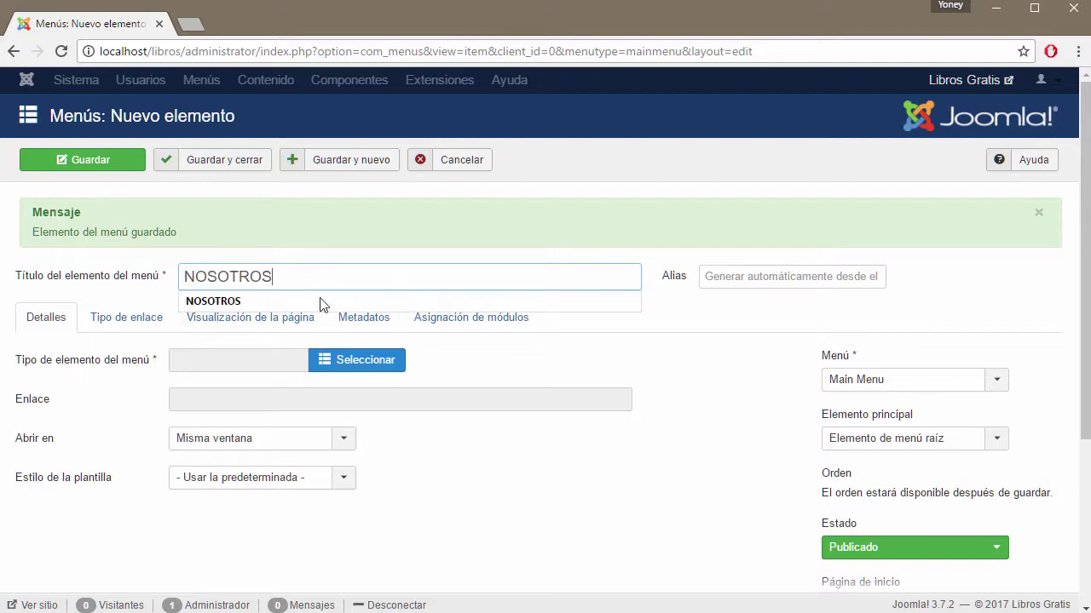
Set the NOSOTROS menu item type to Encabezado del menu from the Enlaces del sistema group
{"action": "left_click", "coordinate": [357, 361]}
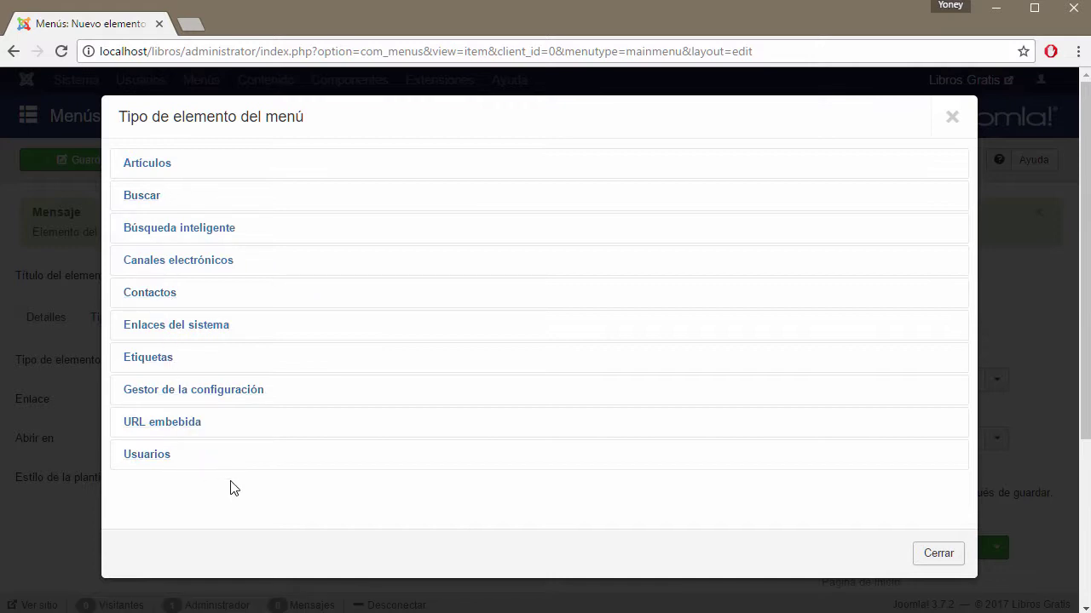
{"action": "left_click", "coordinate": [179, 328]}
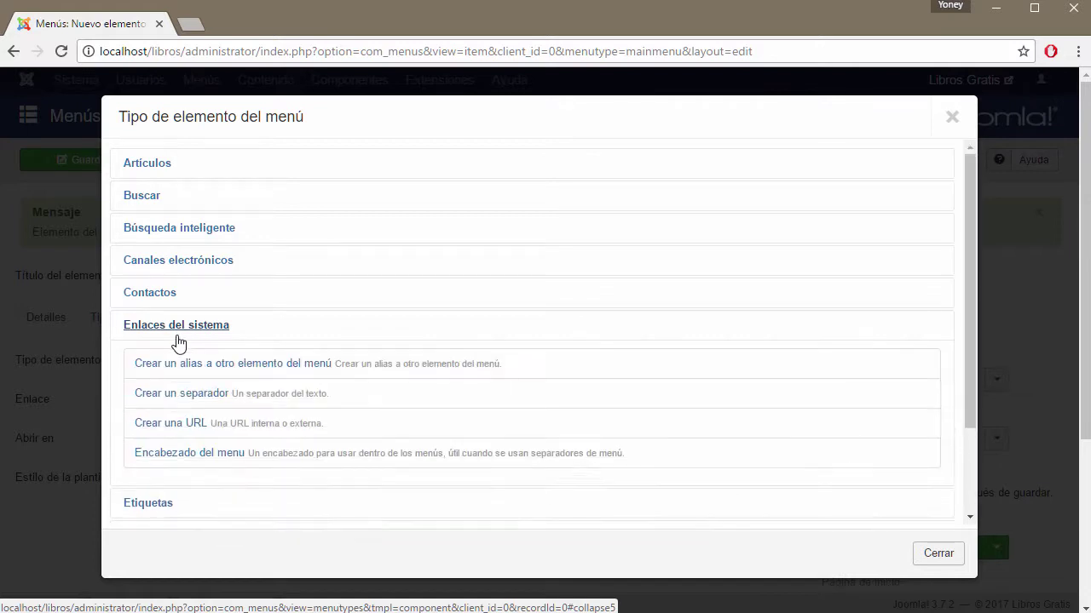
{"action": "left_click", "coordinate": [173, 456]}
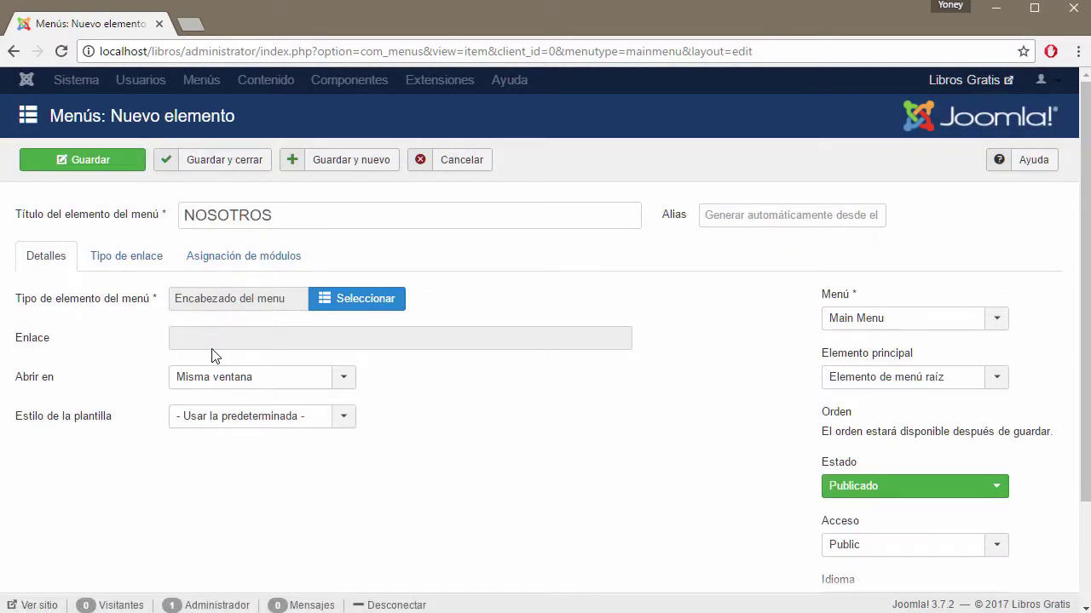
{"action": "double_click", "coordinate": [257, 215]}
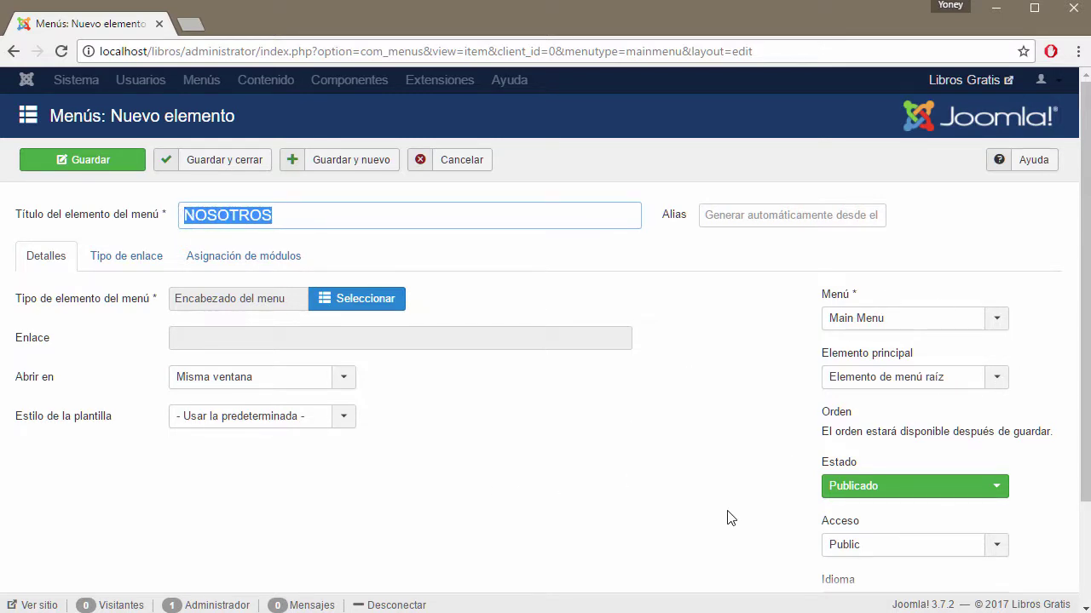
Assign the NOSOTROS item to the PRINCIPAL menu, then save and close it
{"action": "left_click", "coordinate": [1006, 318]}
{"action": "left_click", "coordinate": [884, 384]}
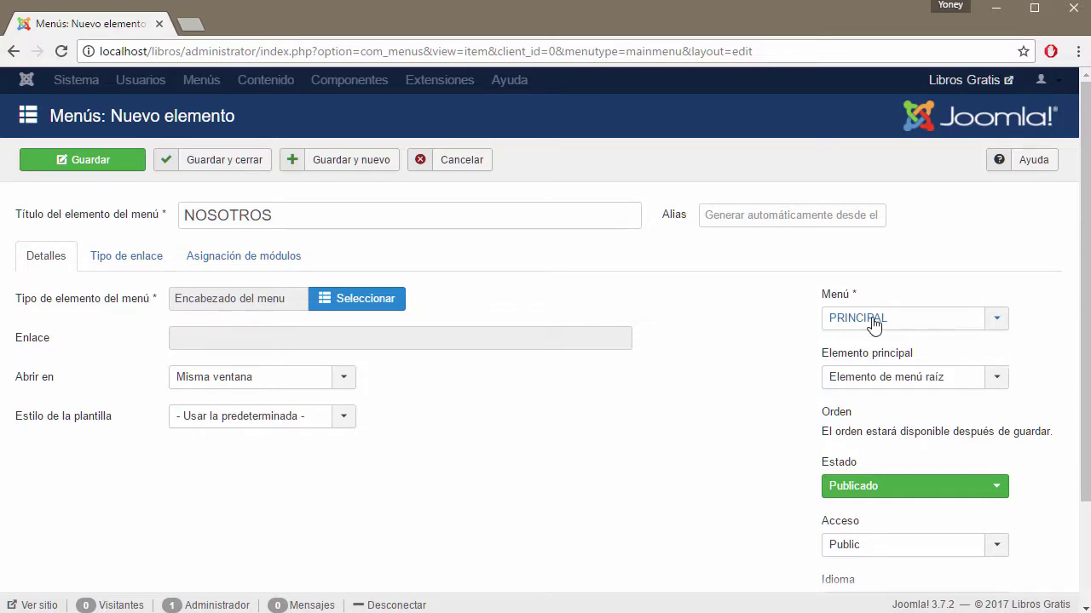
{"action": "scroll", "coordinate": [723, 446], "scroll_direction": "down", "scroll_amount": 2}
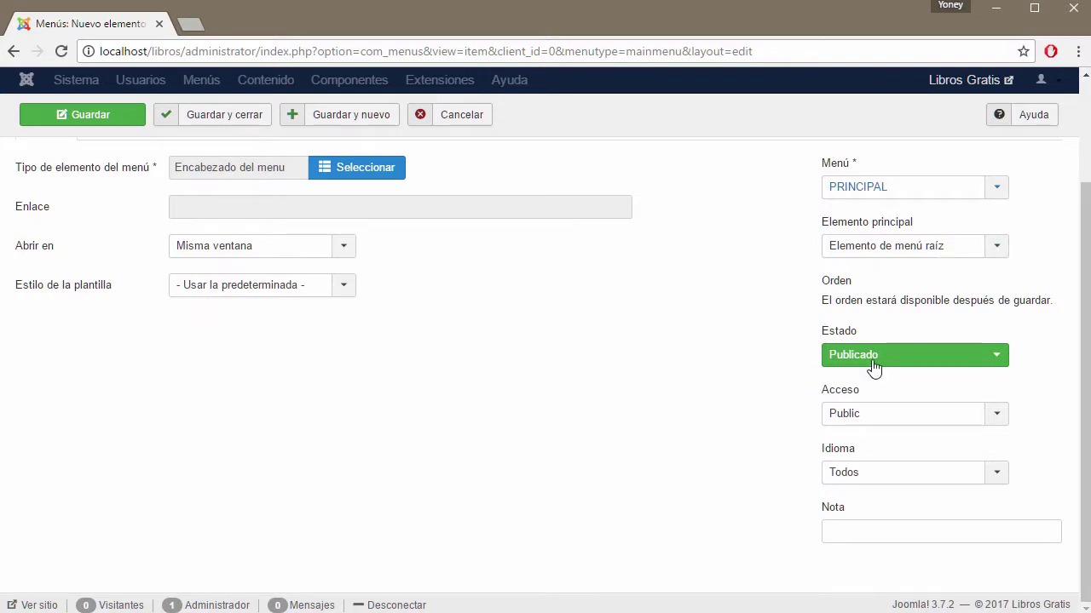
{"action": "scroll", "coordinate": [684, 418], "scroll_direction": "up", "scroll_amount": 2}
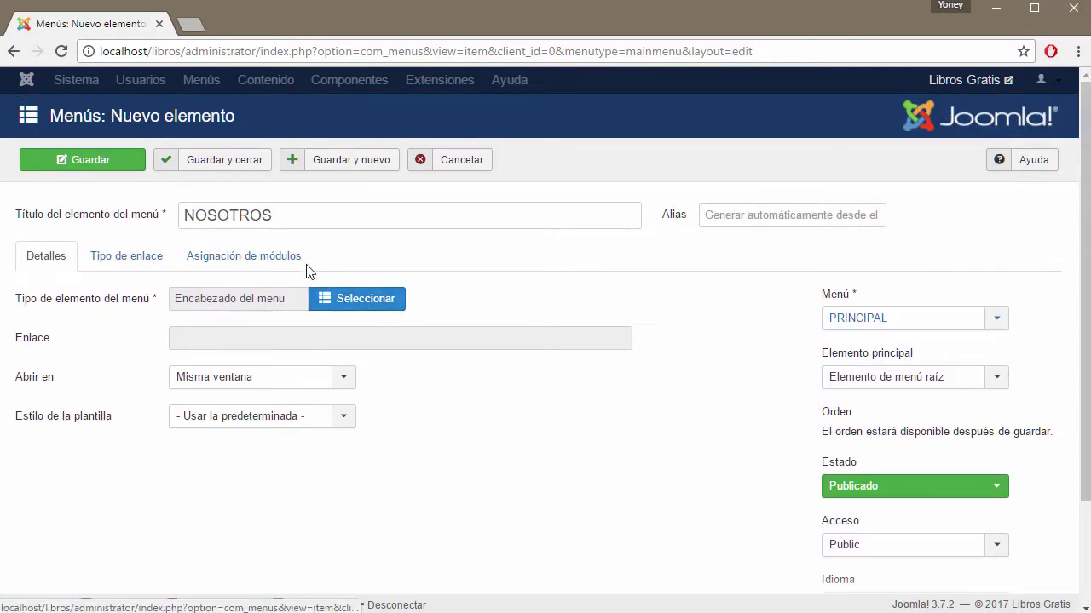
{"action": "left_click", "coordinate": [236, 162]}
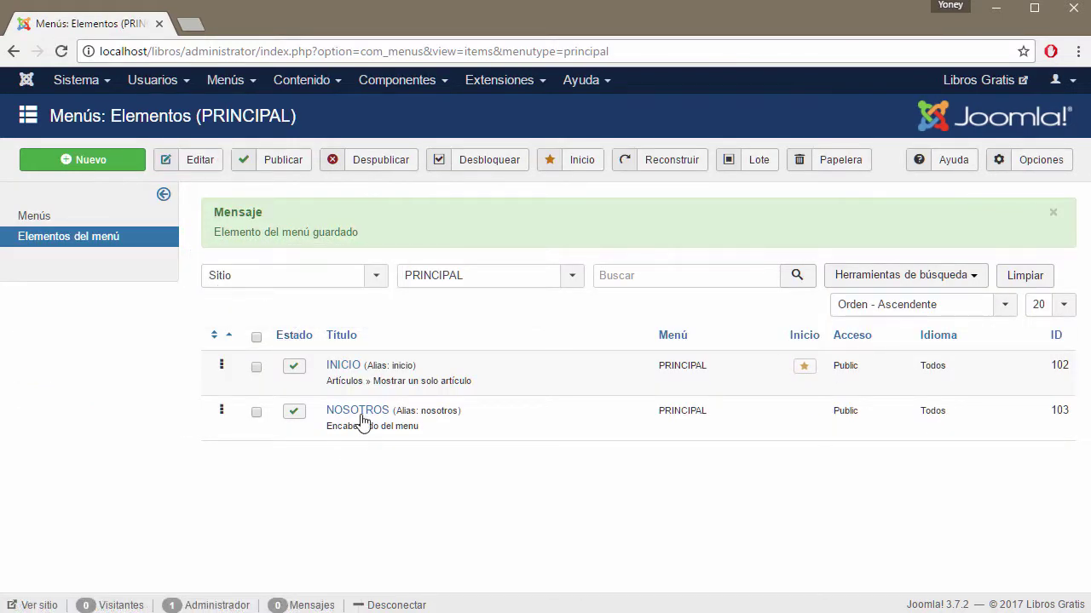
Start a new menu item in the PRINCIPAL menu, check its name in the Word outline, and title it Historia
{"action": "left_click", "coordinate": [104, 162]}
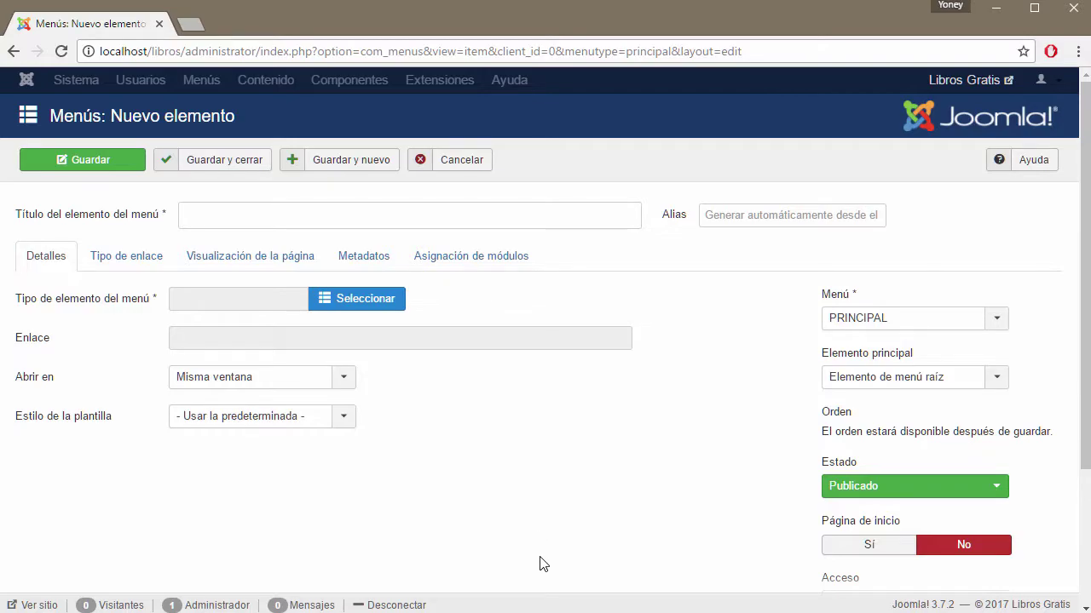
{"action": "key", "text": "alt+Tab"}
{"action": "left_click_drag", "start_coordinate": [394, 284], "coordinate": [352, 288]}
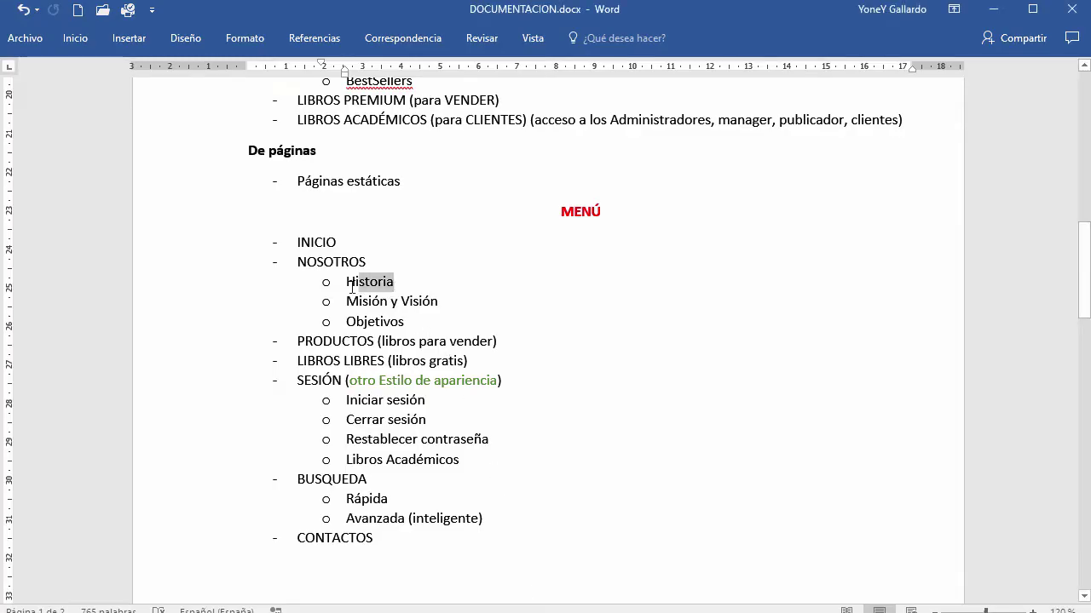
{"action": "left_click", "coordinate": [992, 9]}
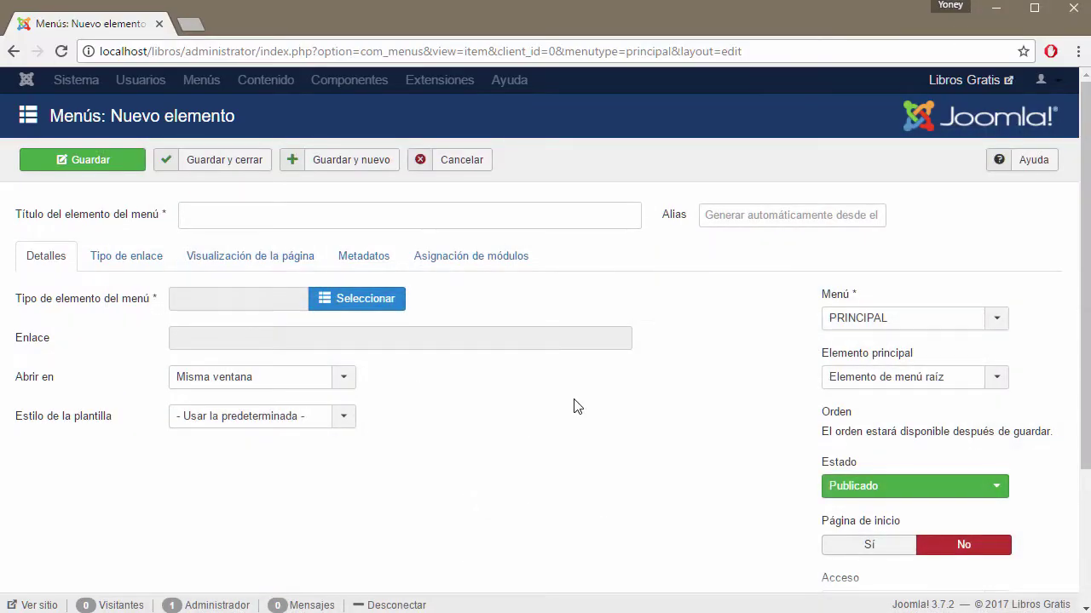
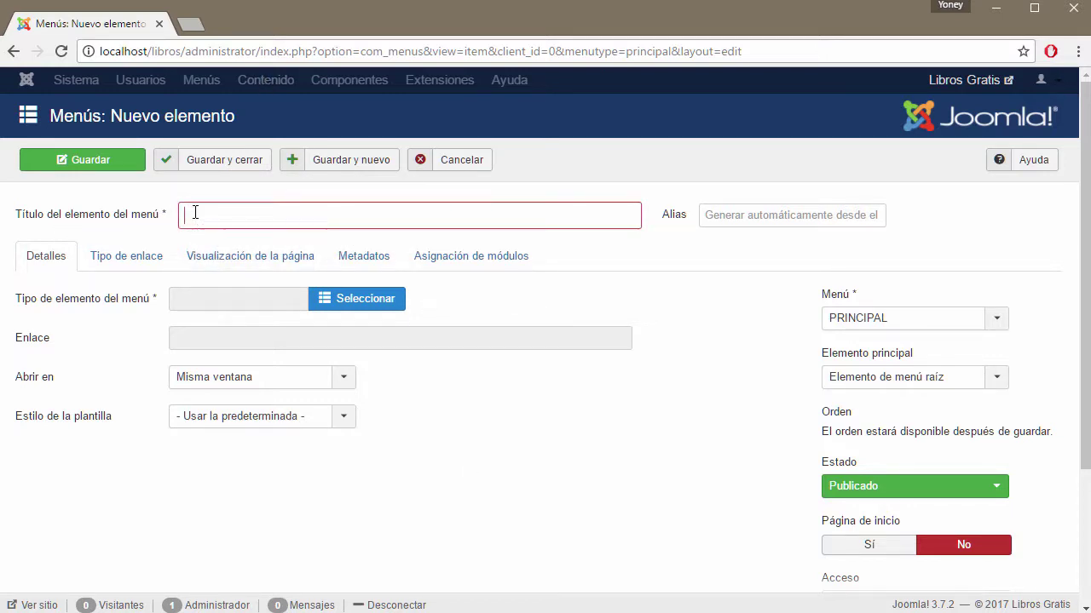
{"action": "type", "text": "Histor"}
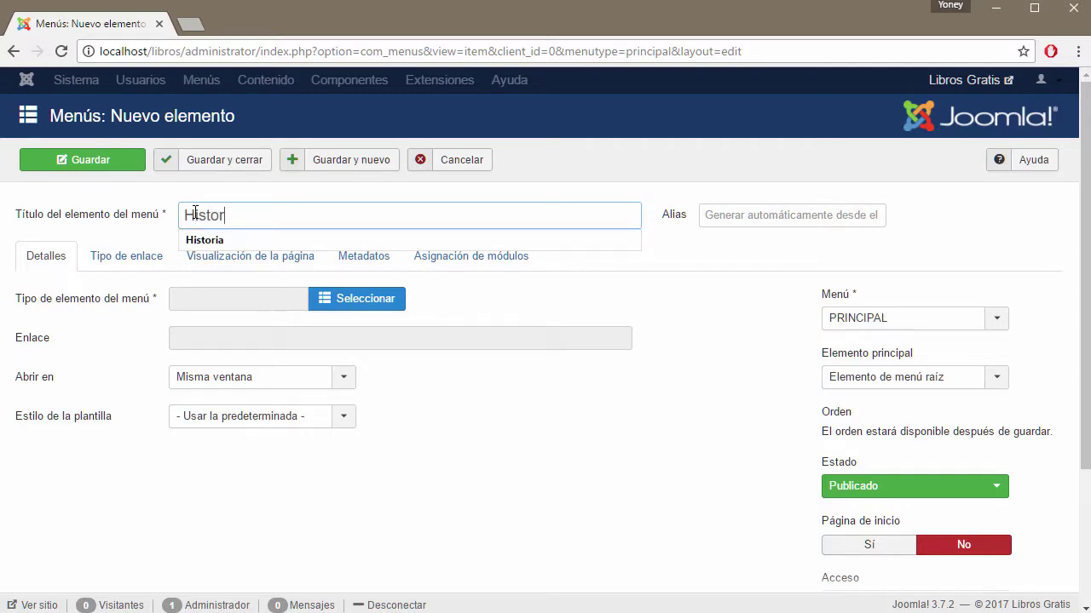
{"action": "type", "text": "ia"}
{"action": "left_click", "coordinate": [628, 449]}
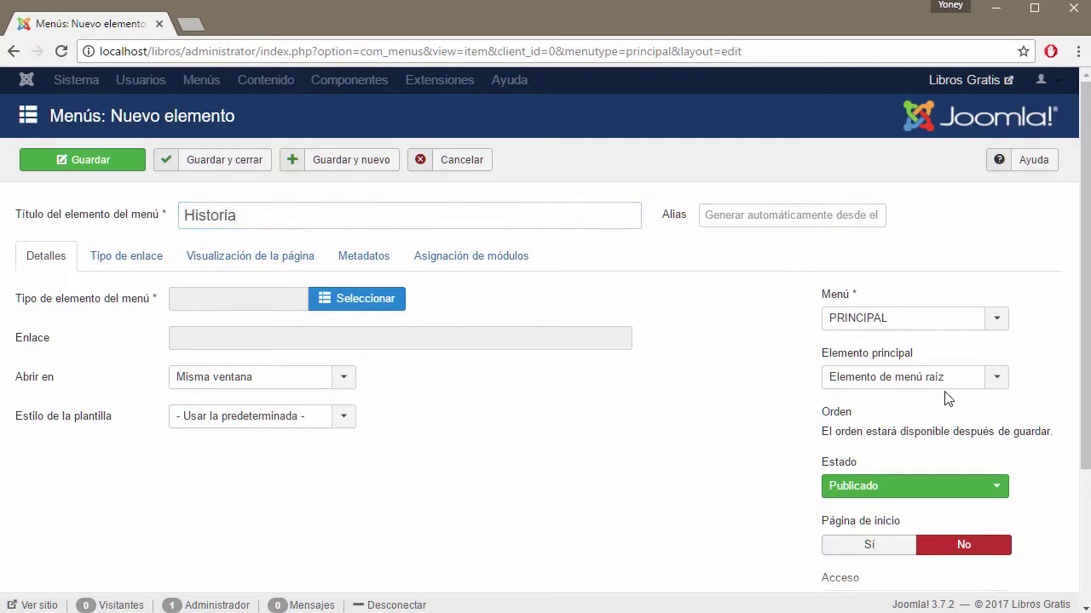
Set NOSOTROS as the parent of the Historia item in the PRINCIPAL menu and try to save and close it
{"action": "left_click", "coordinate": [998, 328]}
{"action": "left_click", "coordinate": [831, 381]}
{"action": "left_click", "coordinate": [1000, 385]}
{"action": "left_click", "coordinate": [892, 443]}
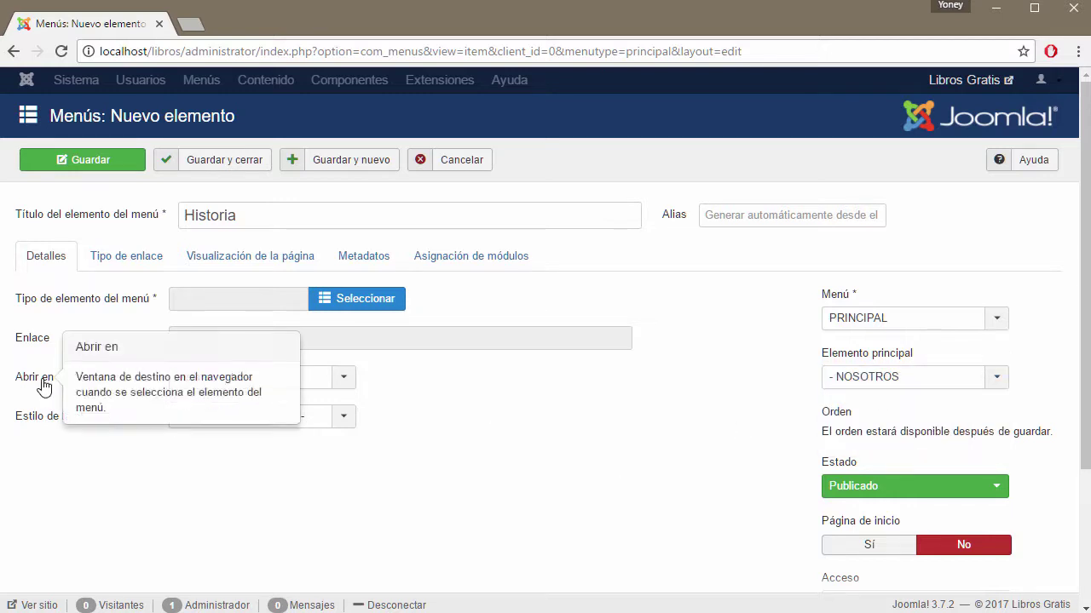
{"action": "left_click", "coordinate": [236, 169]}
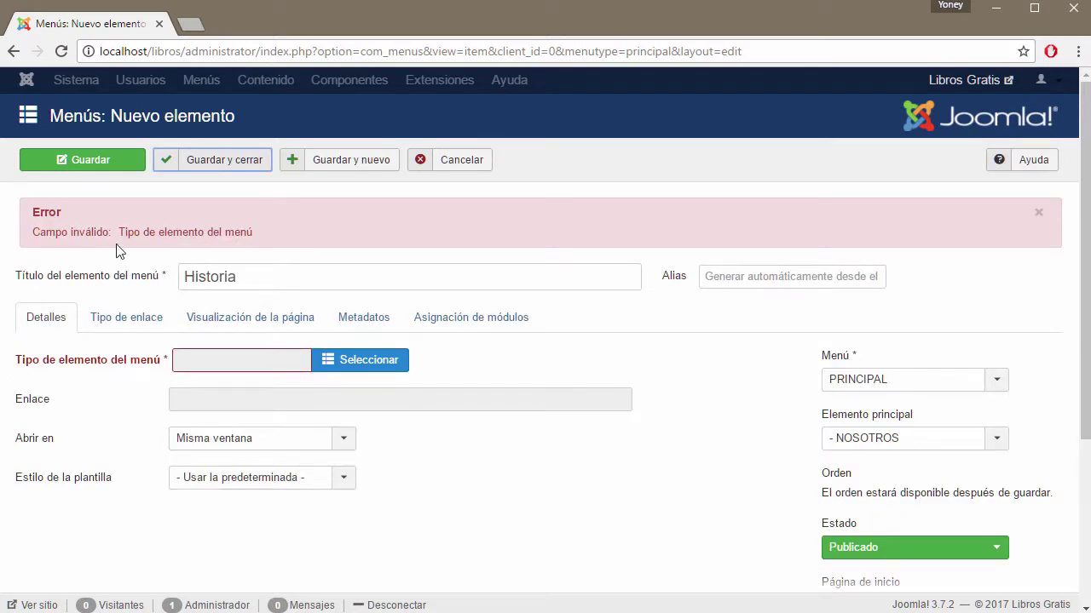
Set the Historia menu item type to Mostrar un solo artículo from the Artículos group
{"action": "left_click", "coordinate": [266, 278]}
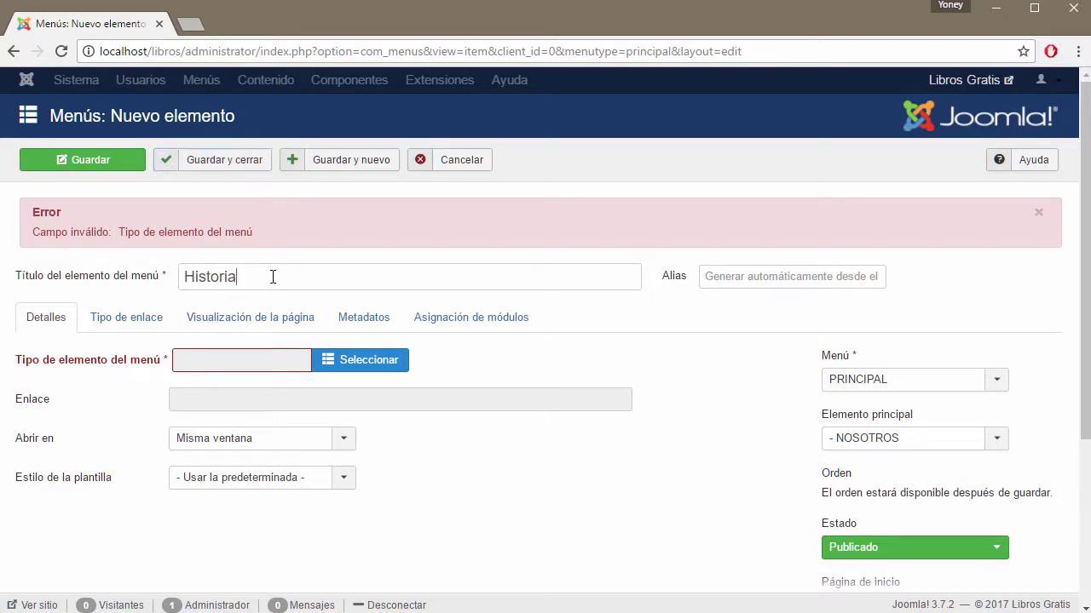
{"action": "left_click", "coordinate": [359, 362]}
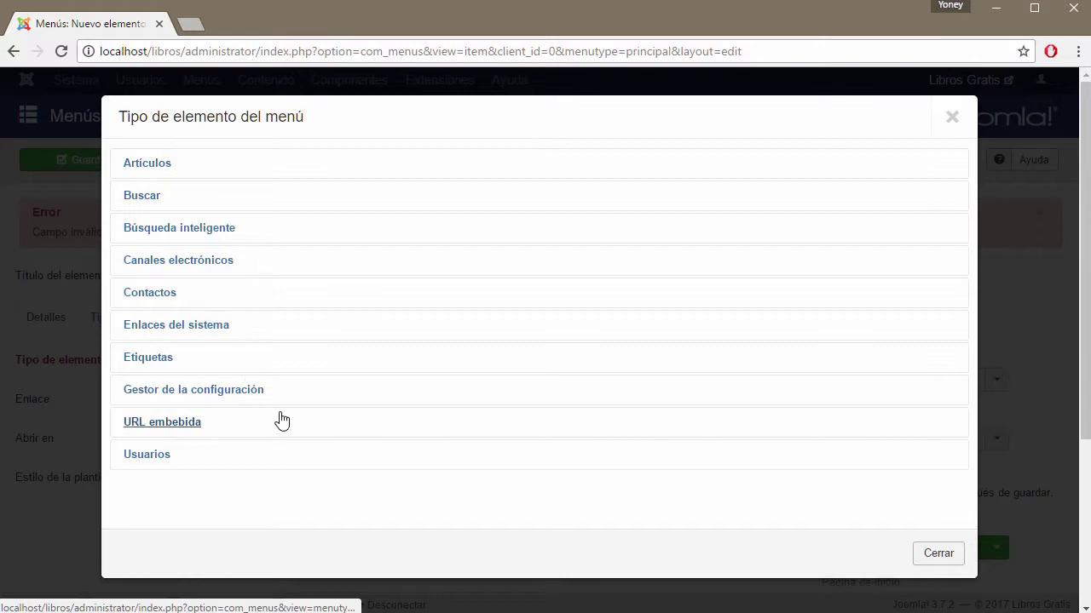
{"action": "left_click", "coordinate": [156, 170]}
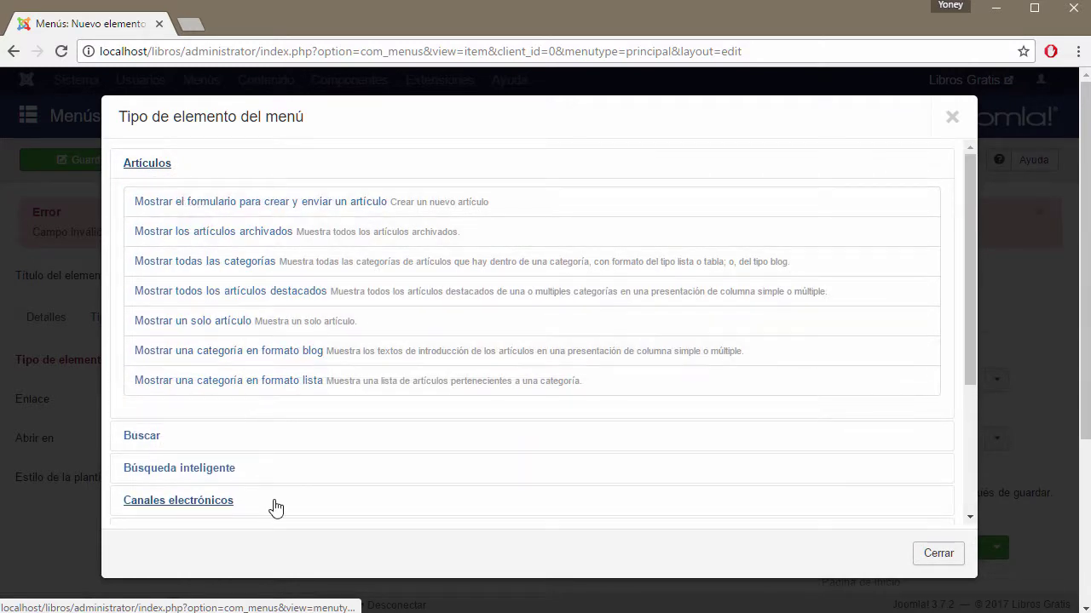
{"action": "left_click", "coordinate": [174, 322]}
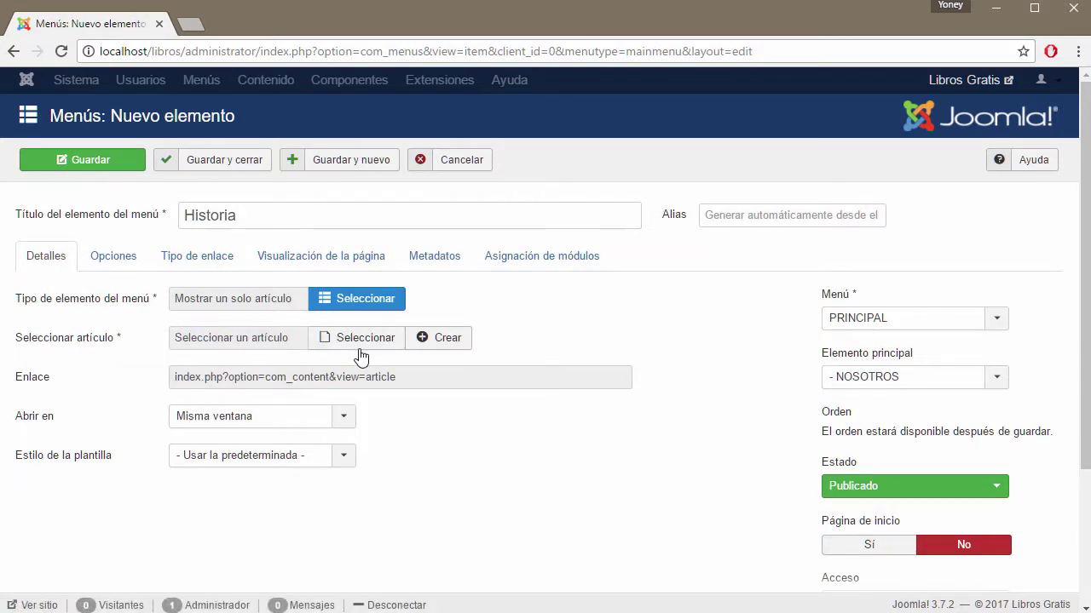
Link the Historia item to the article Historia de la empresa, then save and close it
{"action": "left_click", "coordinate": [357, 341]}
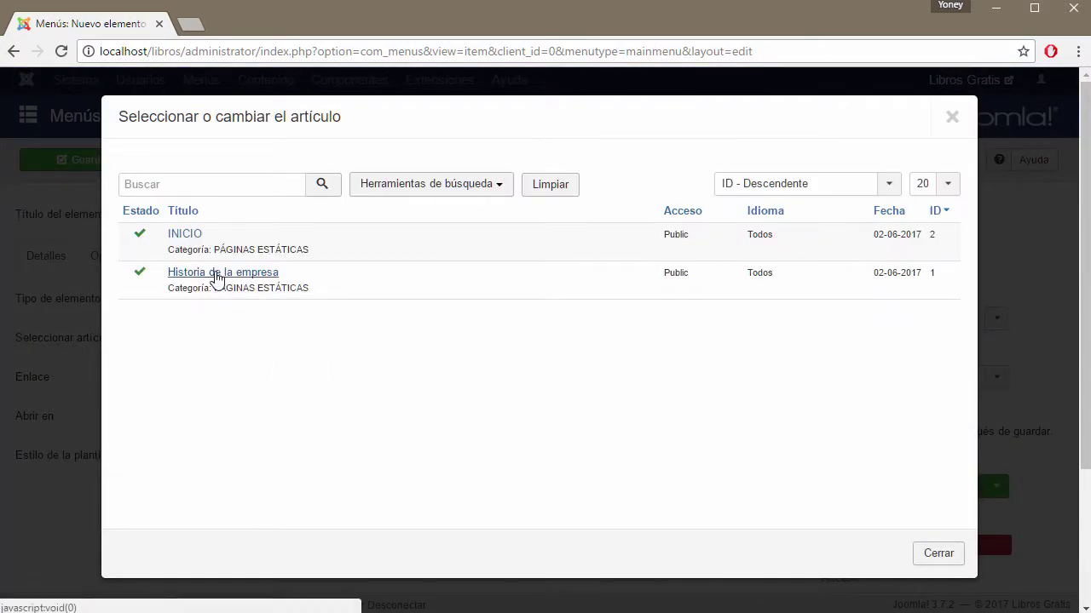
{"action": "left_click", "coordinate": [218, 273]}
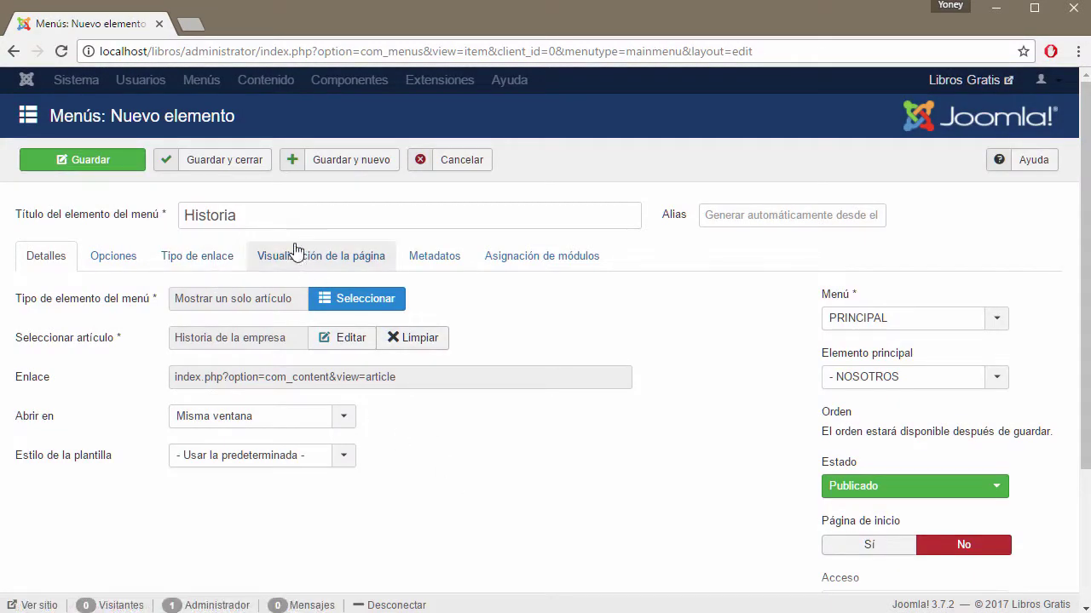
{"action": "left_click", "coordinate": [243, 170]}
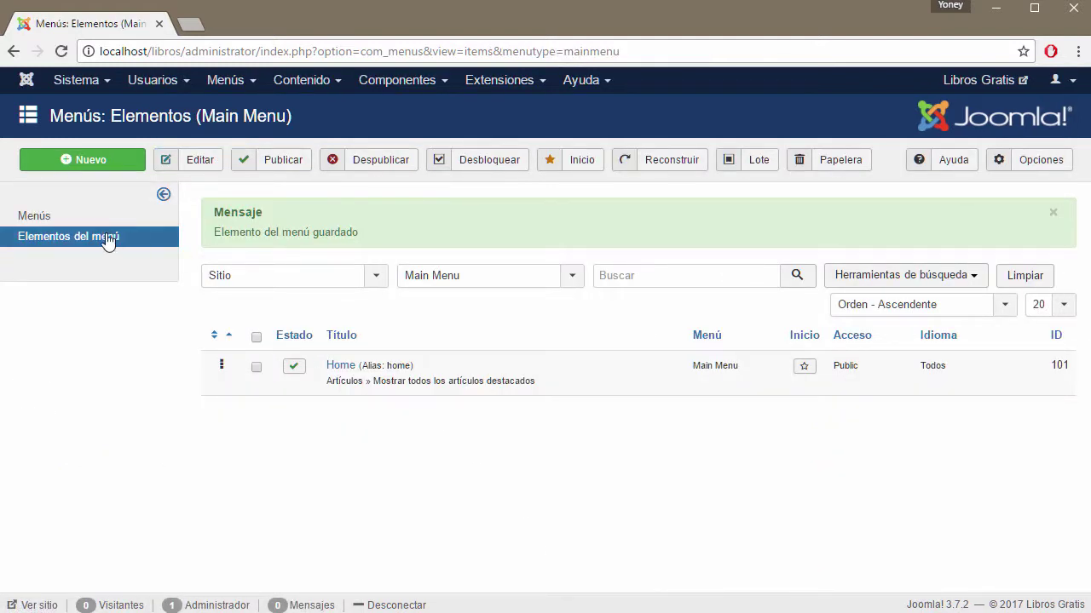
Review the items in the PRINCIPAL menu and return to the list of menus
{"action": "left_click", "coordinate": [49, 218]}
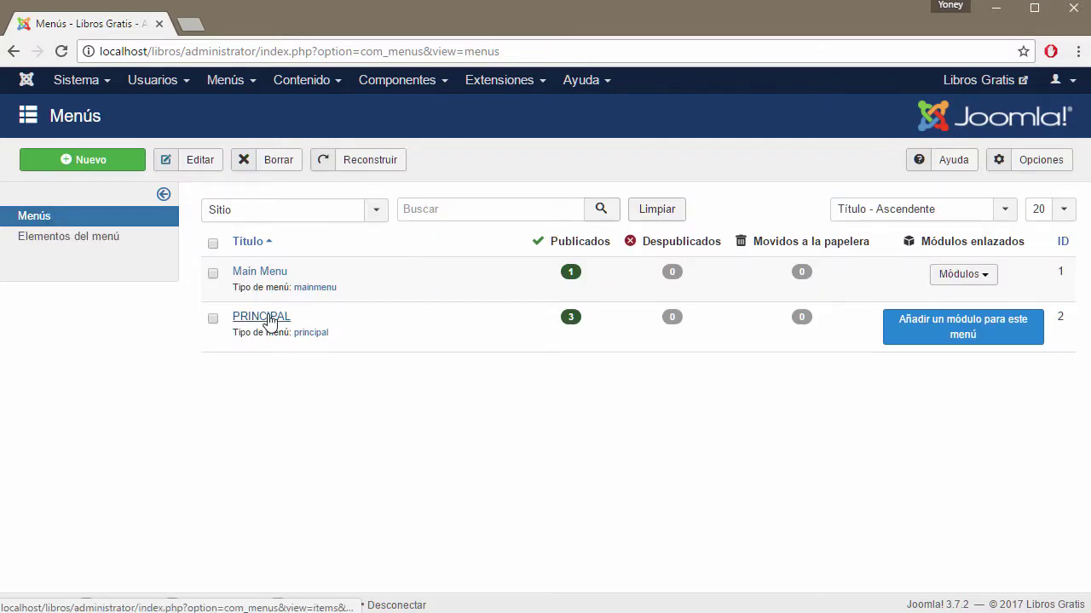
{"action": "left_click", "coordinate": [267, 319]}
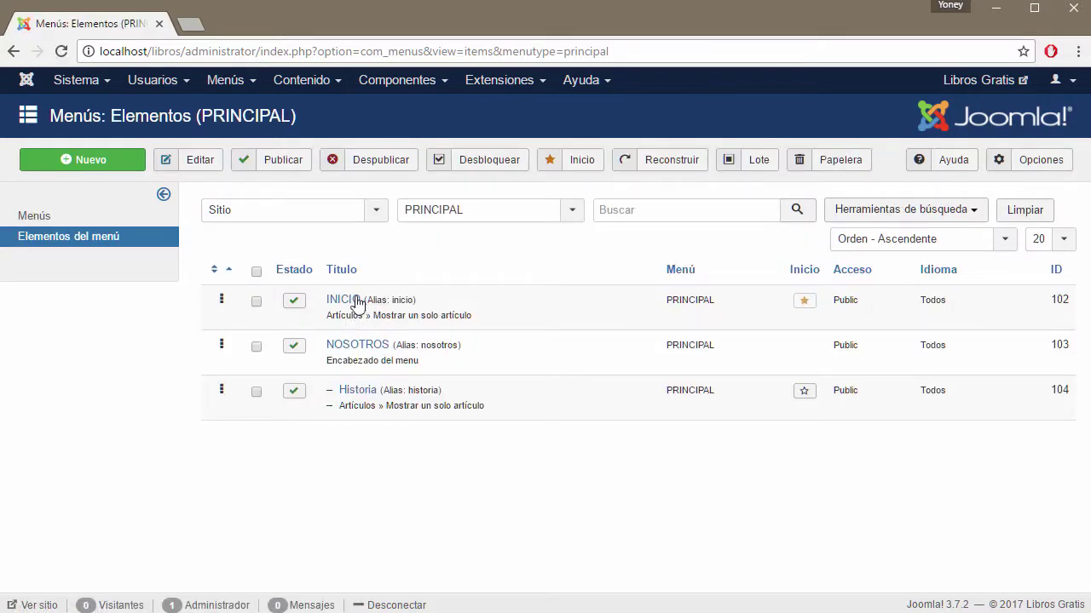
{"action": "left_click", "coordinate": [41, 218]}
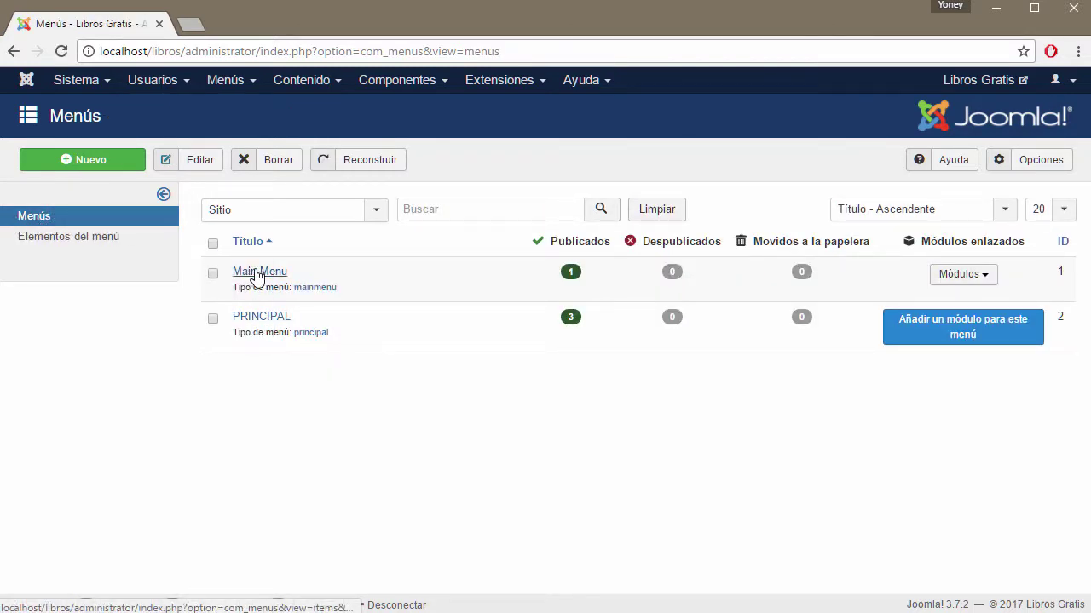
Delete the Main Menu from the list of menus and confirm the deletion
{"action": "left_click", "coordinate": [213, 274]}
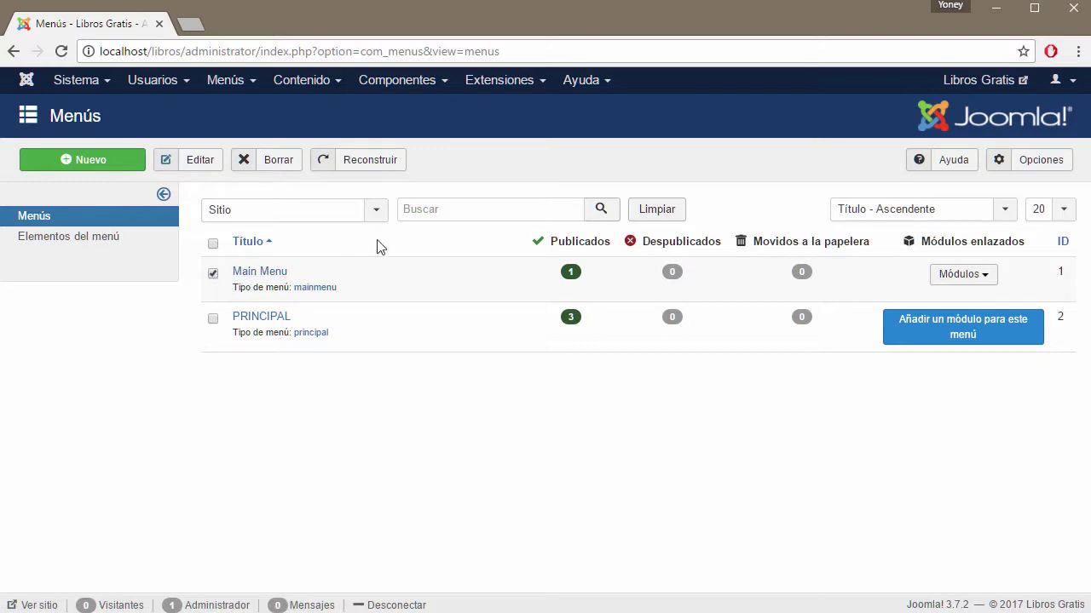
{"action": "left_click", "coordinate": [213, 273]}
{"action": "left_click", "coordinate": [284, 165]}
{"action": "left_click", "coordinate": [604, 182]}
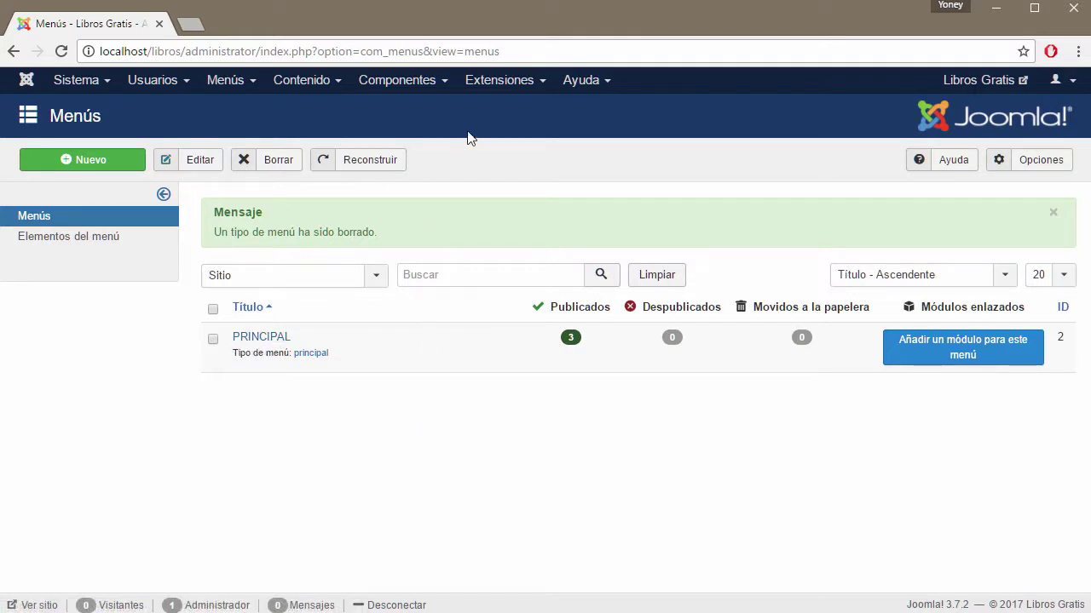
Preview the Libros Gratis public site, then look at the site's template styles in the administration area
{"action": "left_click", "coordinate": [971, 80]}
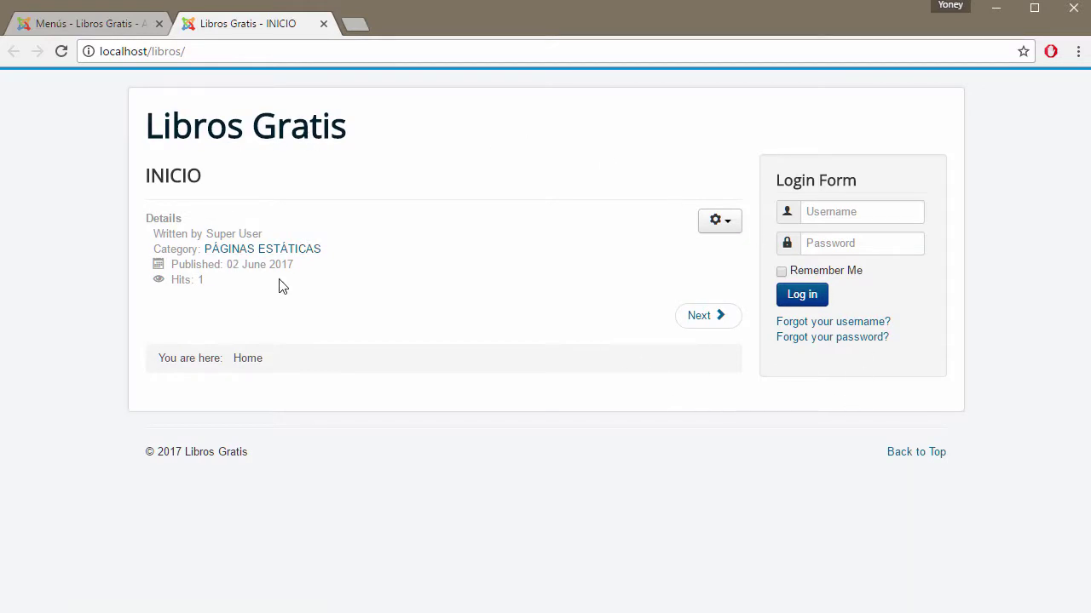
{"action": "left_click", "coordinate": [126, 25]}
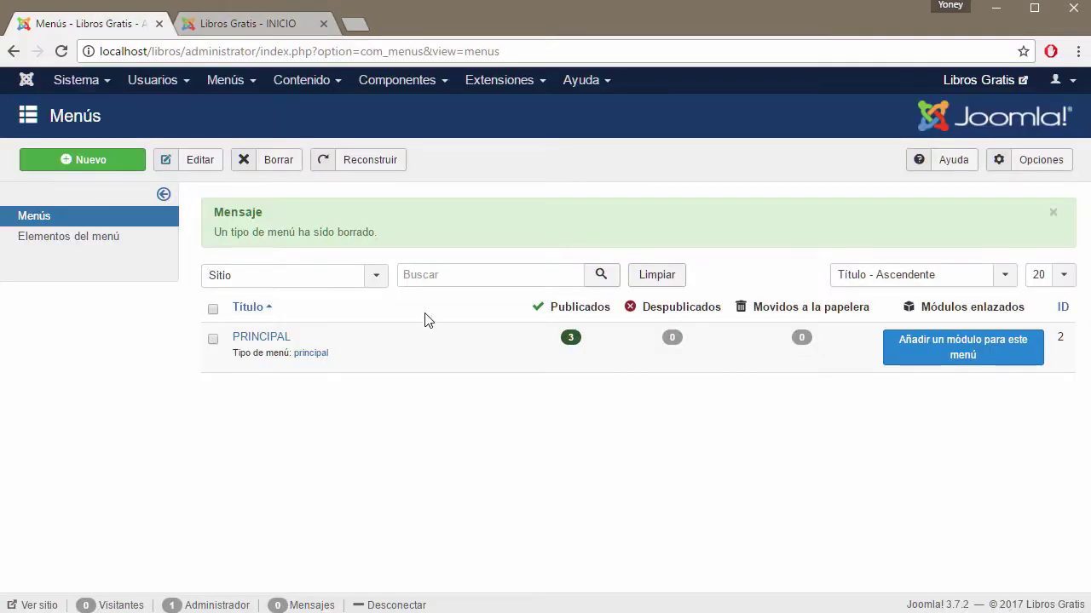
{"action": "left_click", "coordinate": [542, 81]}
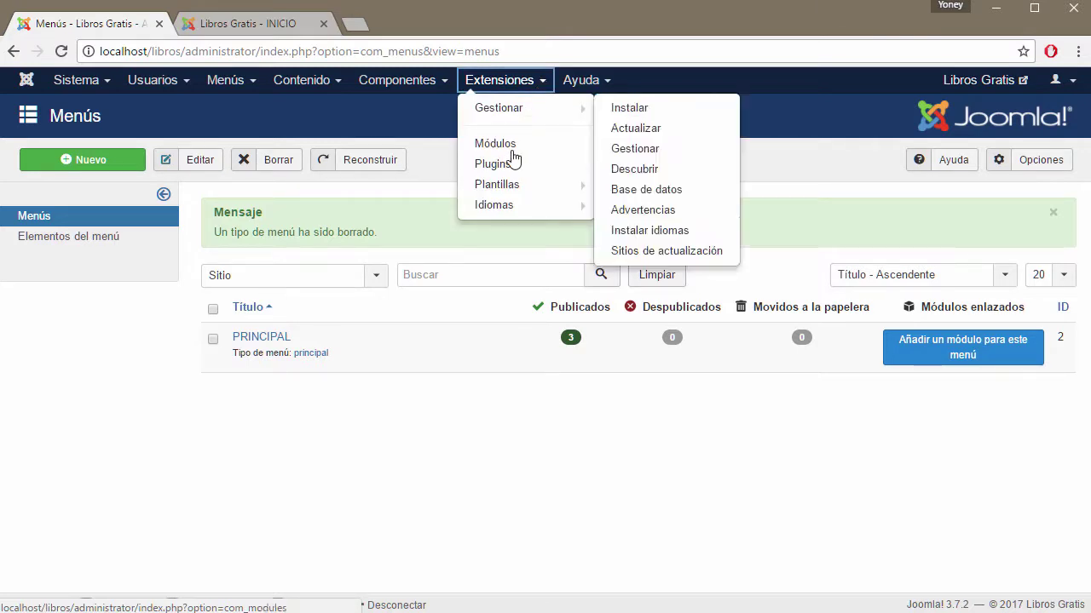
{"action": "left_click", "coordinate": [496, 184]}
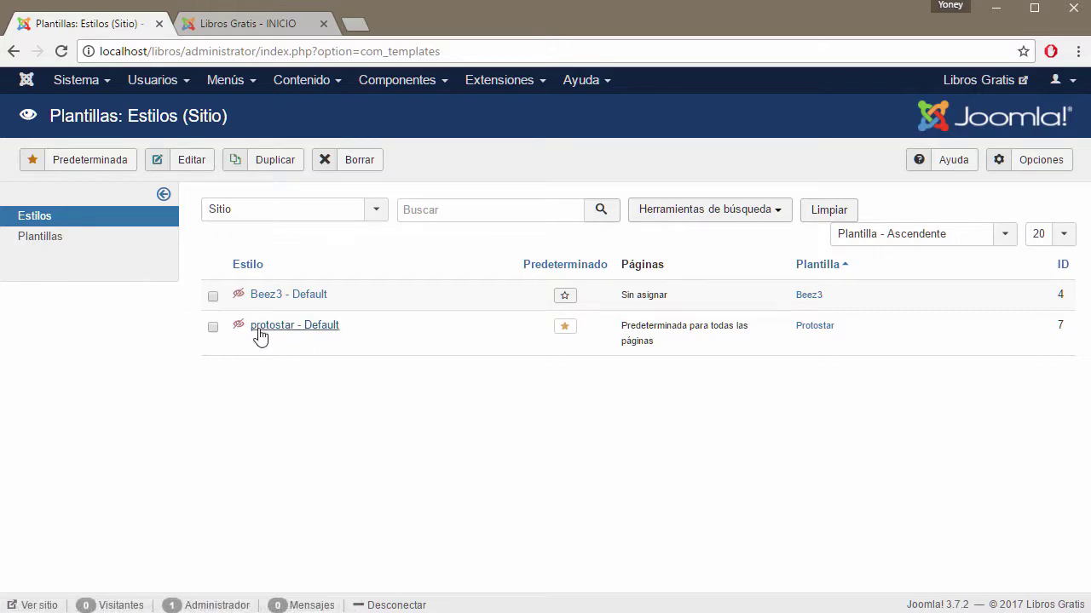
Start a new site module of the Menú type and title it MENÚ
{"action": "left_click", "coordinate": [539, 84]}
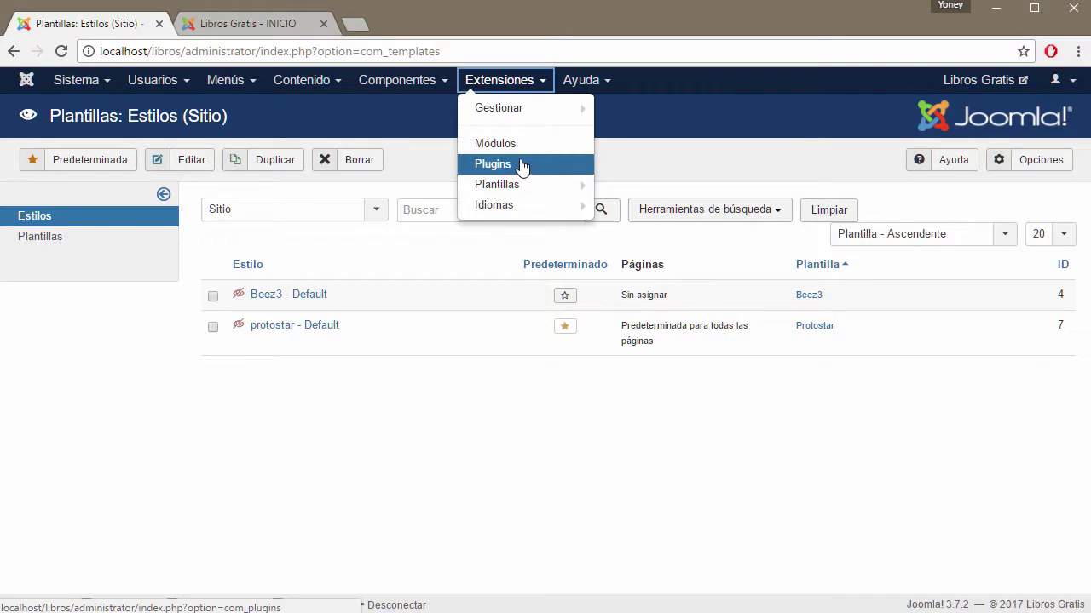
{"action": "left_click", "coordinate": [519, 143]}
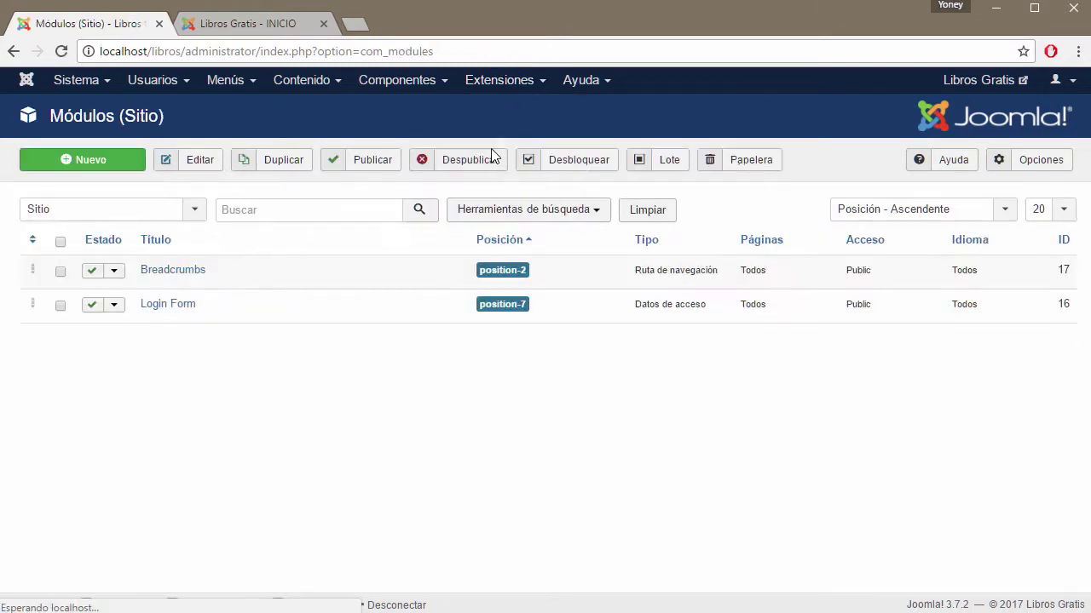
{"action": "left_click", "coordinate": [132, 162]}
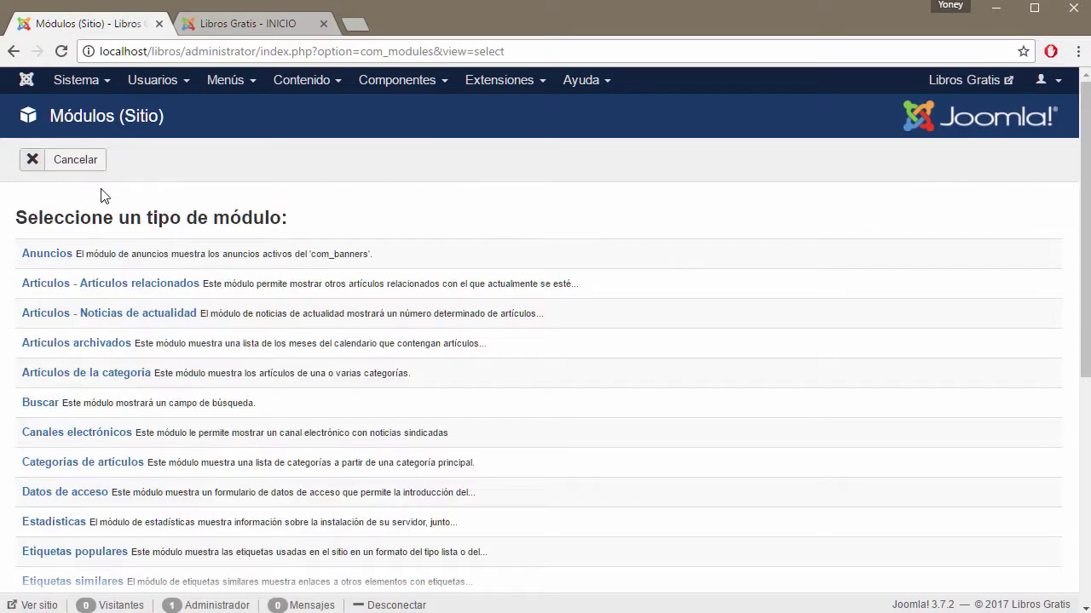
{"action": "scroll", "coordinate": [316, 336], "scroll_direction": "down", "scroll_amount": 4}
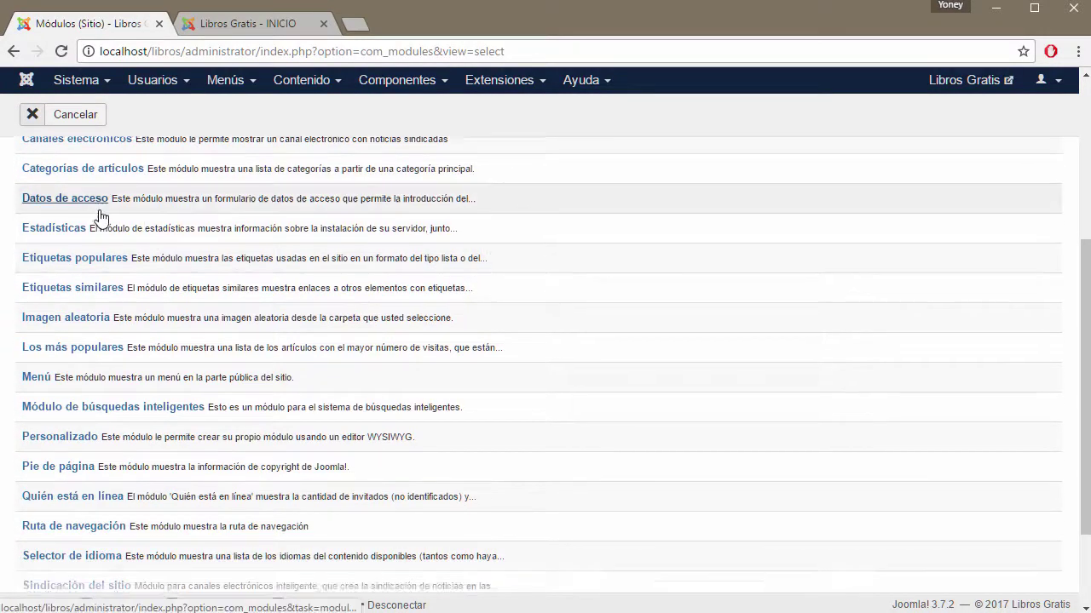
{"action": "scroll", "coordinate": [100, 217], "scroll_direction": "down", "scroll_amount": 2}
{"action": "left_click", "coordinate": [43, 259]}
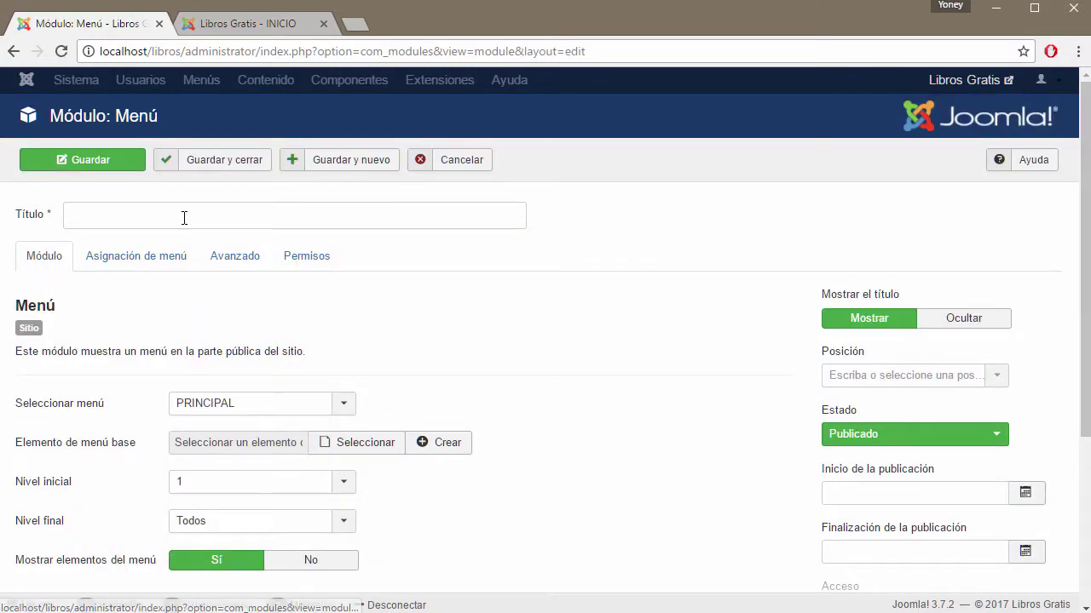
{"action": "left_click", "coordinate": [184, 217]}
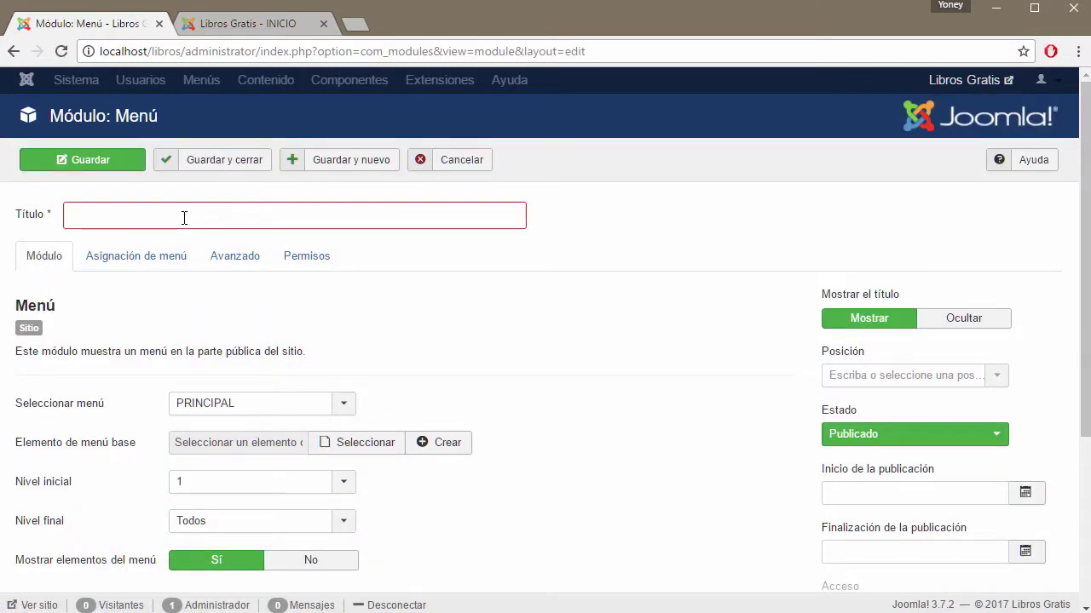
{"action": "type", "text": "MENÚ"}
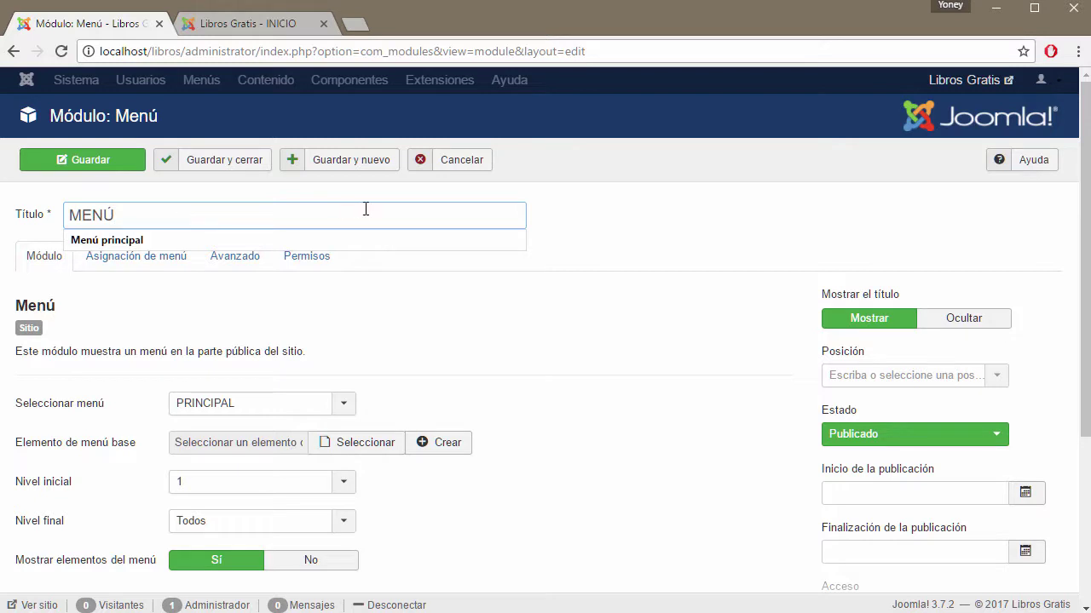
Title the menu module MENÚ 1 and assign it the PRINCIPAL menu
{"action": "type", "text": " 1"}
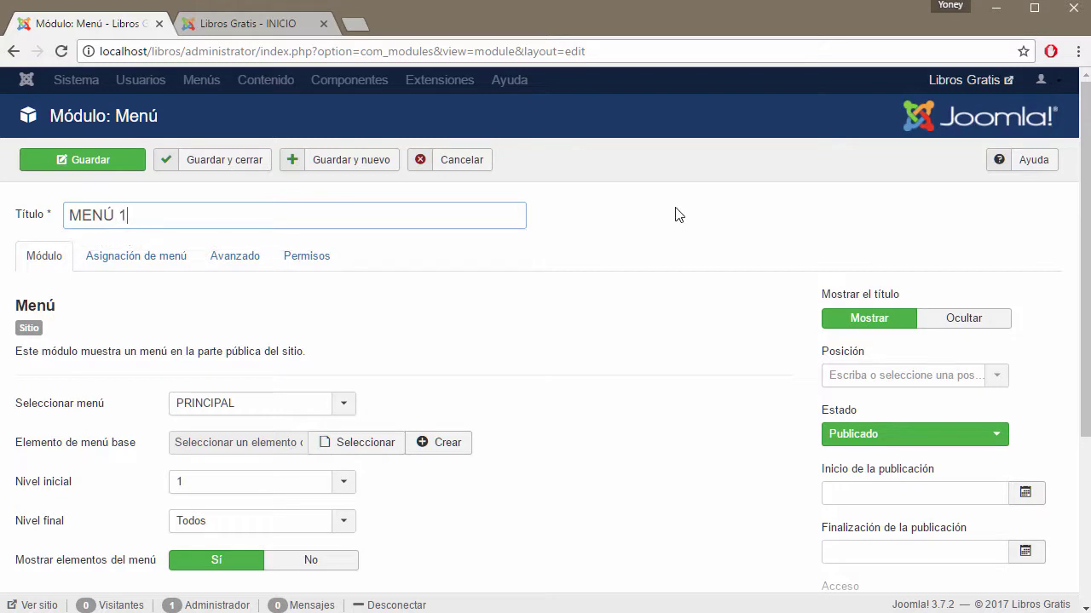
{"action": "scroll", "coordinate": [599, 259], "scroll_direction": "down", "scroll_amount": 3}
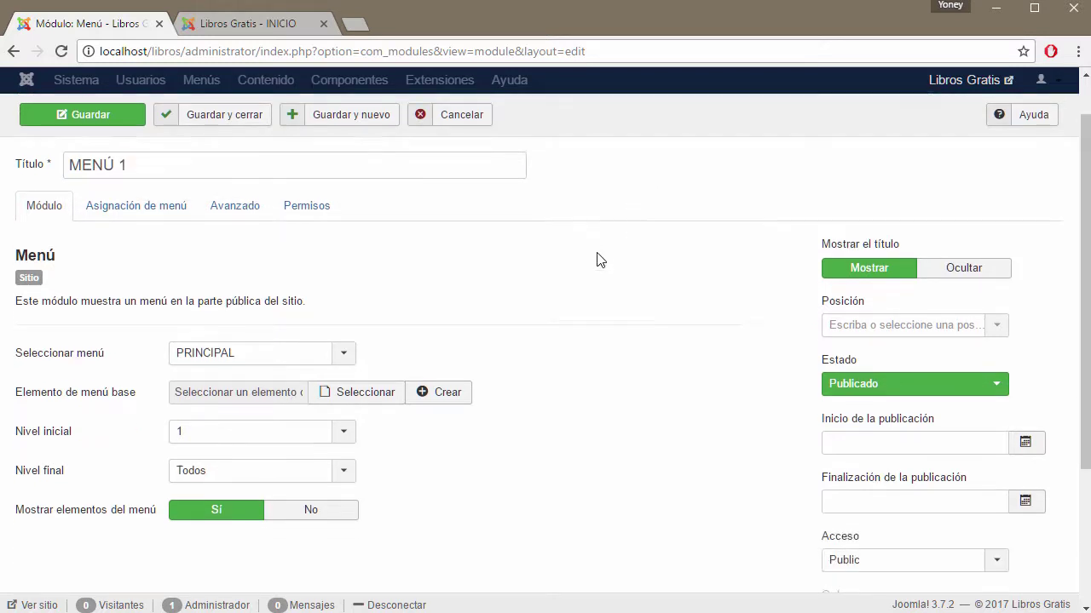
{"action": "left_click", "coordinate": [346, 292]}
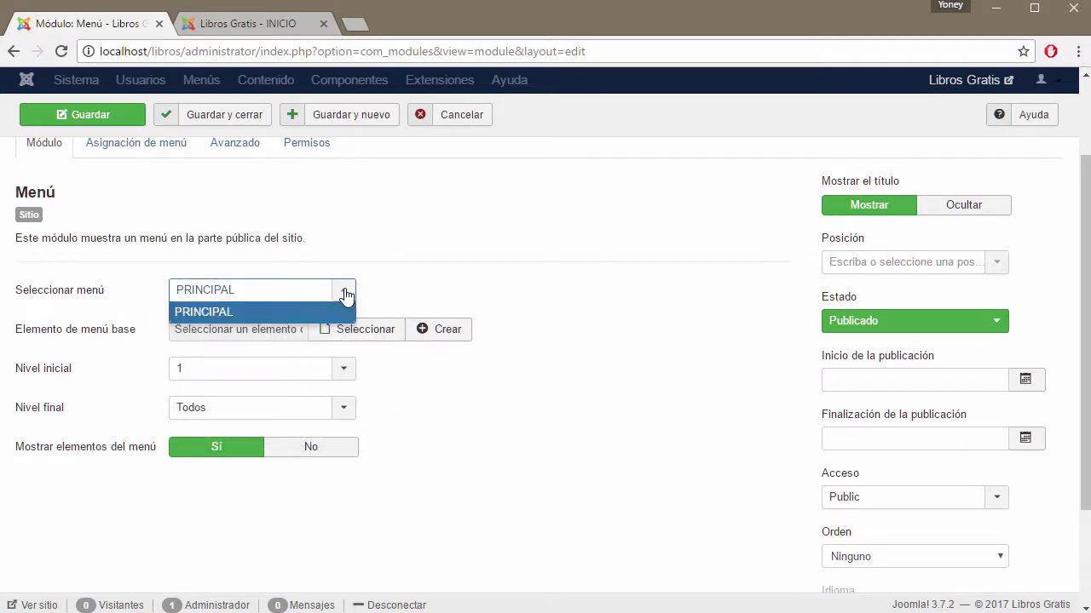
{"action": "left_click", "coordinate": [246, 313]}
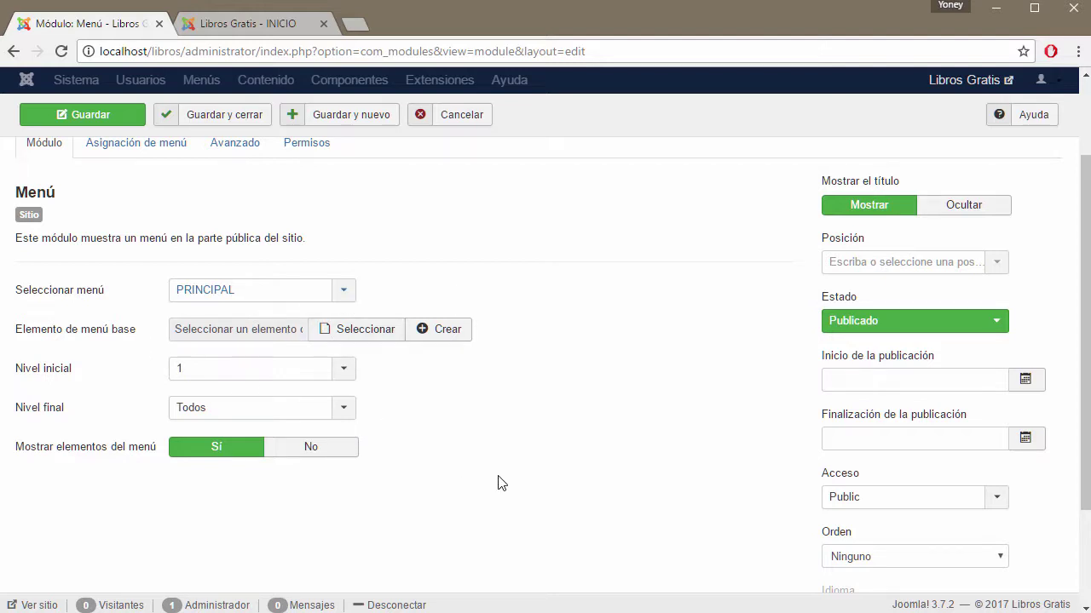
Place the module in the Protostar position Navegación [position-1] and save it
{"action": "left_click", "coordinate": [999, 266]}
{"action": "left_click_drag", "start_coordinate": [1007, 341], "coordinate": [1015, 411]}
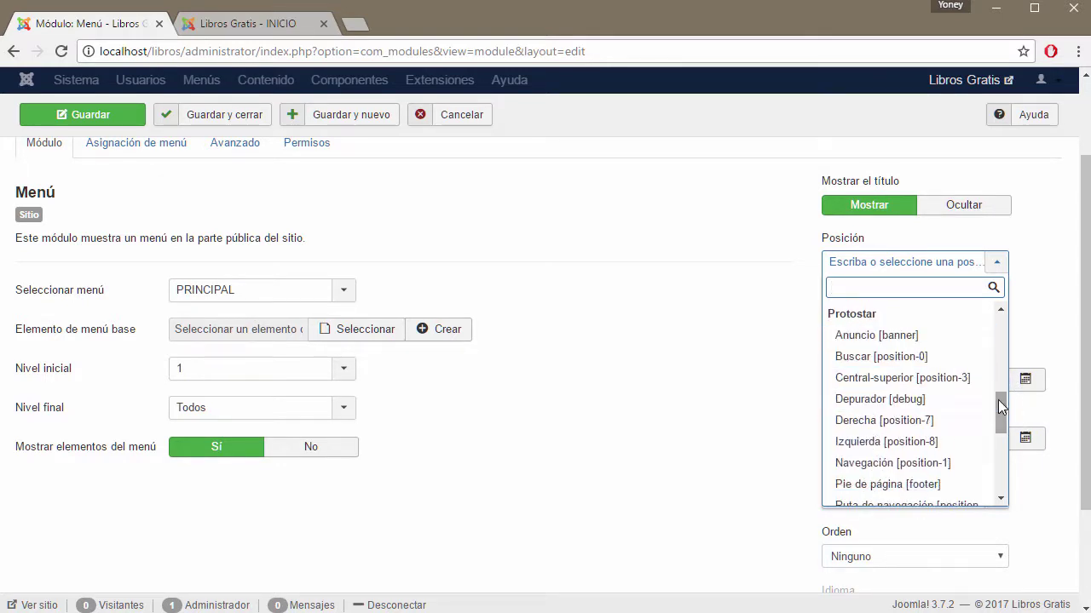
{"action": "scroll", "coordinate": [905, 433], "scroll_direction": "down", "scroll_amount": 1}
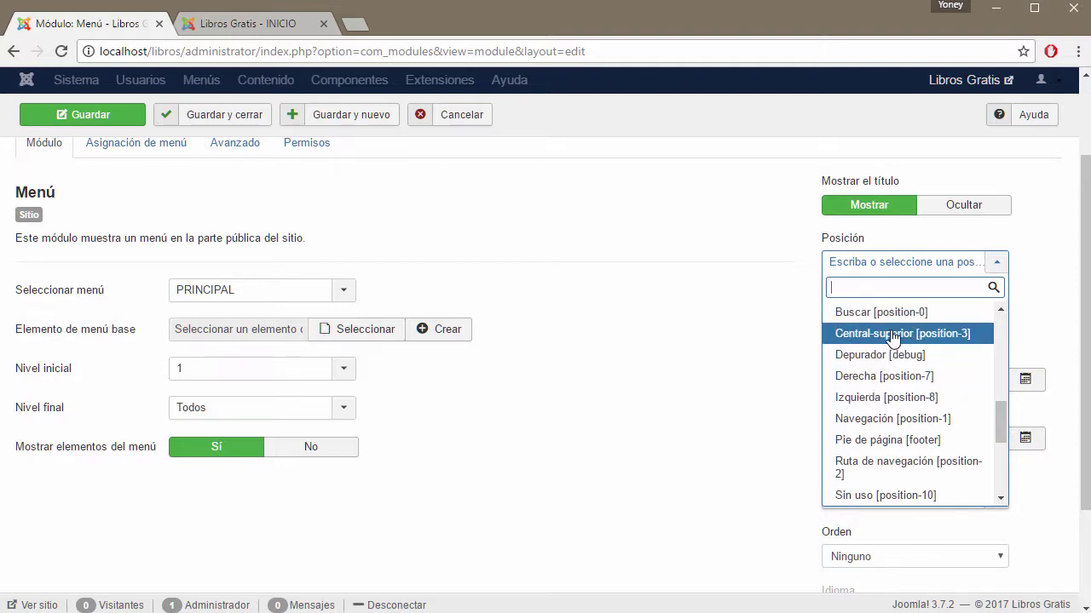
{"action": "left_click", "coordinate": [884, 418]}
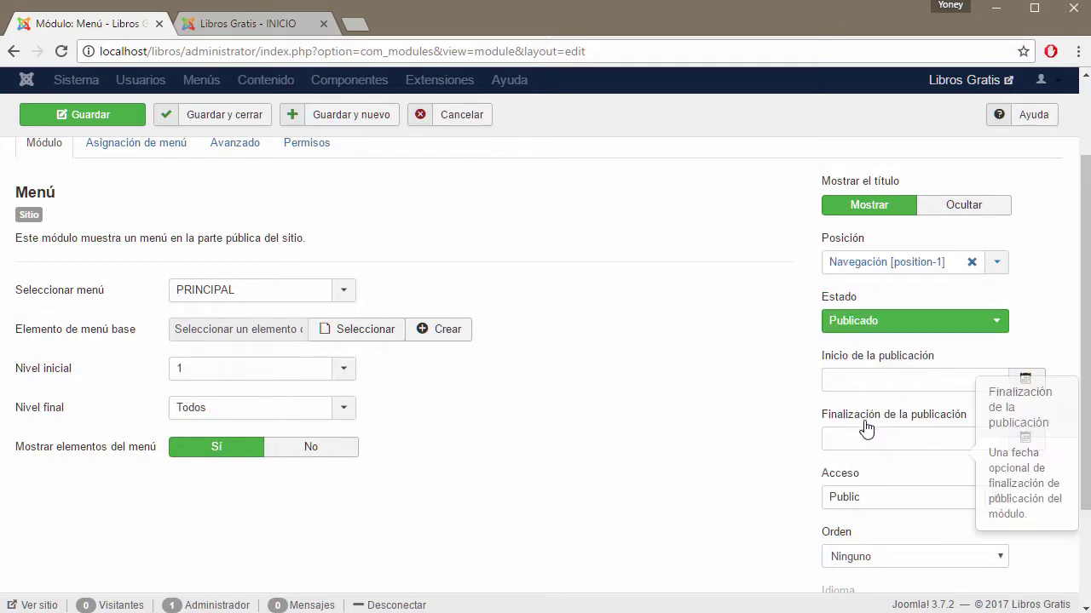
{"action": "left_click", "coordinate": [115, 119]}
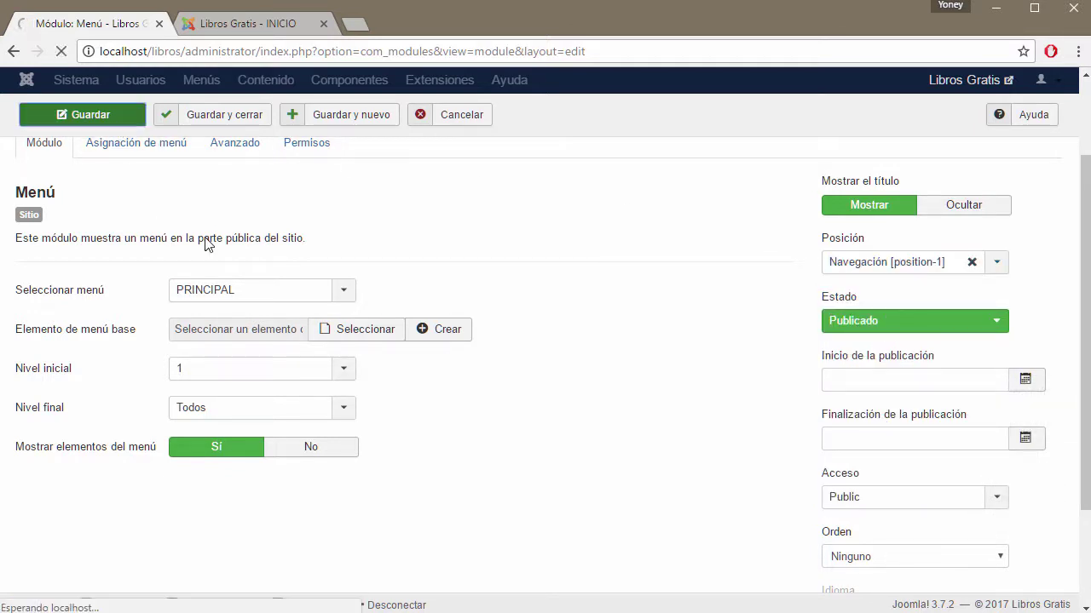
Reload the public Libros Gratis home page to check how the menu is displayed
{"action": "left_click", "coordinate": [273, 26]}
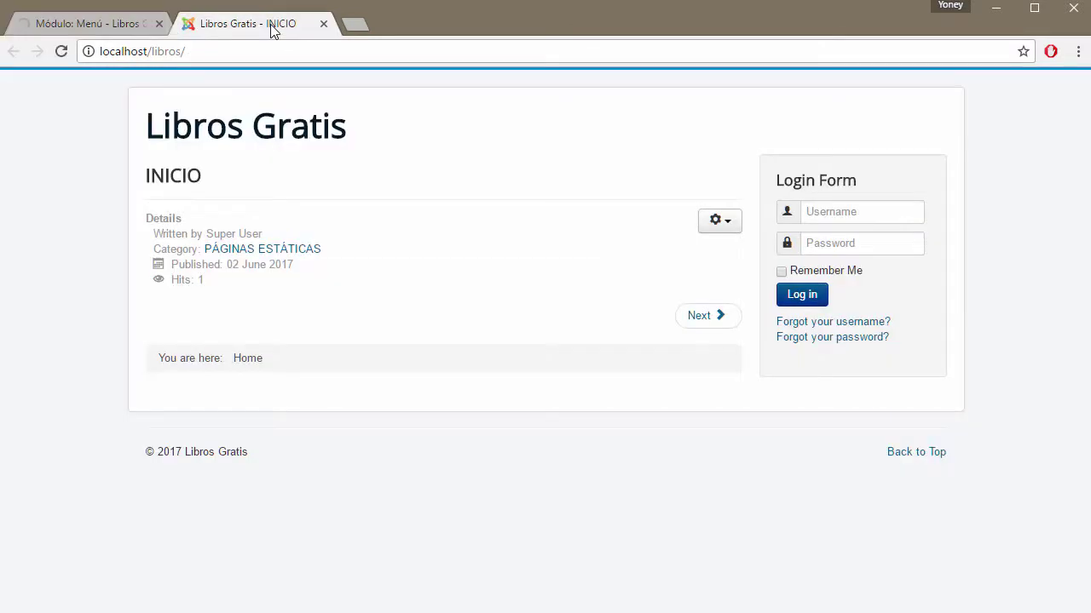
{"action": "left_click", "coordinate": [62, 51]}
{"action": "mouse_move", "coordinate": [166, 181]}
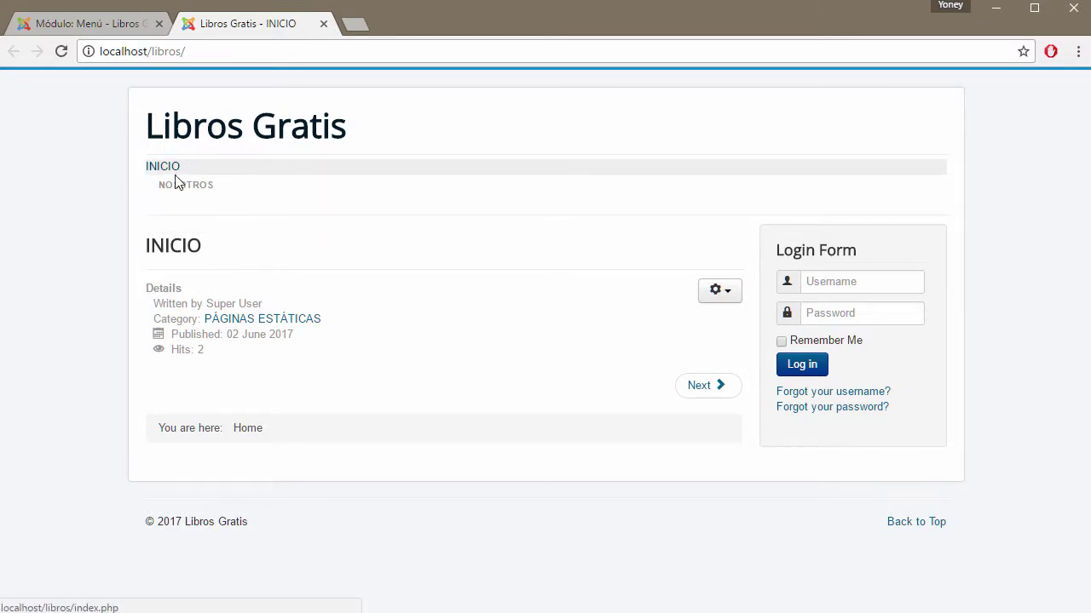
Set the MENÚ 1 module's advanced CSS class to " nav-pills", with a leading space, and save the module
{"action": "left_click", "coordinate": [100, 23]}
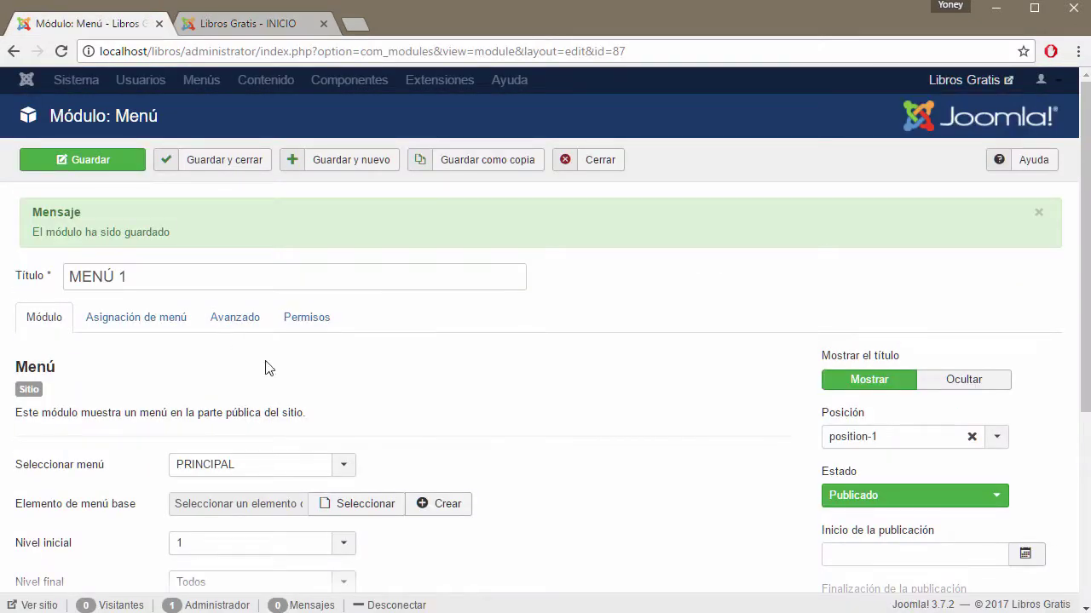
{"action": "scroll", "coordinate": [455, 342], "scroll_direction": "down", "scroll_amount": 2}
{"action": "scroll", "coordinate": [434, 332], "scroll_direction": "down", "scroll_amount": 2}
{"action": "scroll", "coordinate": [141, 222], "scroll_direction": "up", "scroll_amount": 2}
{"action": "left_click", "coordinate": [145, 179]}
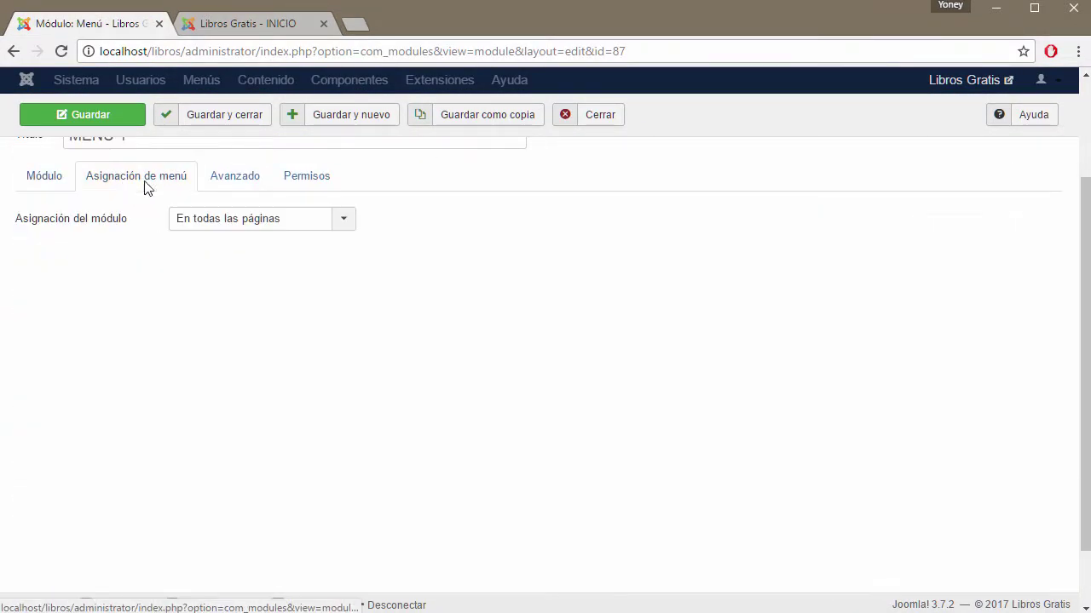
{"action": "left_click", "coordinate": [235, 176]}
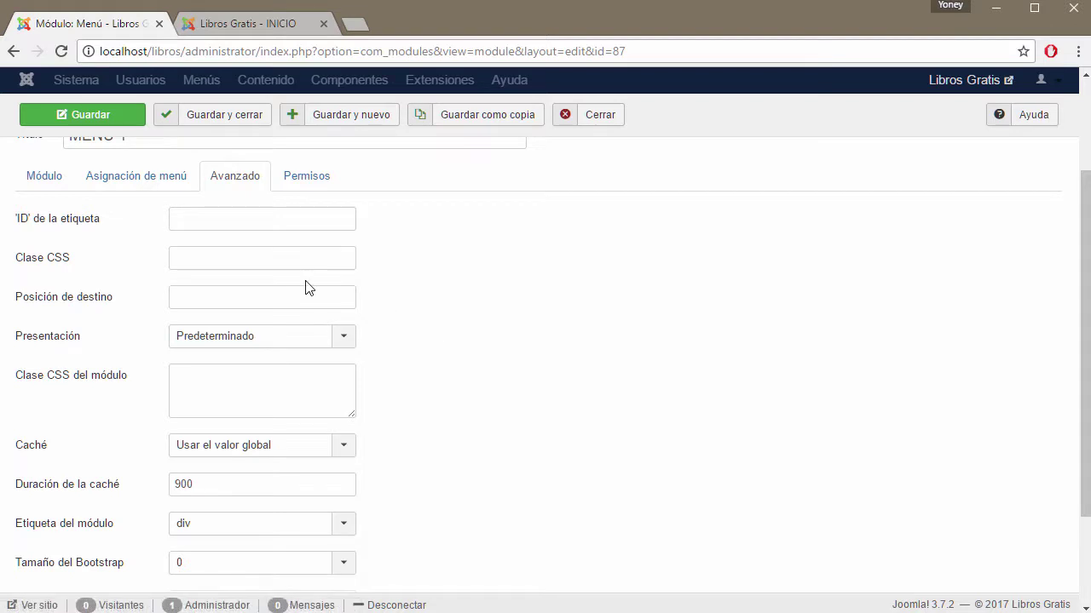
{"action": "left_click", "coordinate": [258, 251]}
{"action": "left_click", "coordinate": [241, 278]}
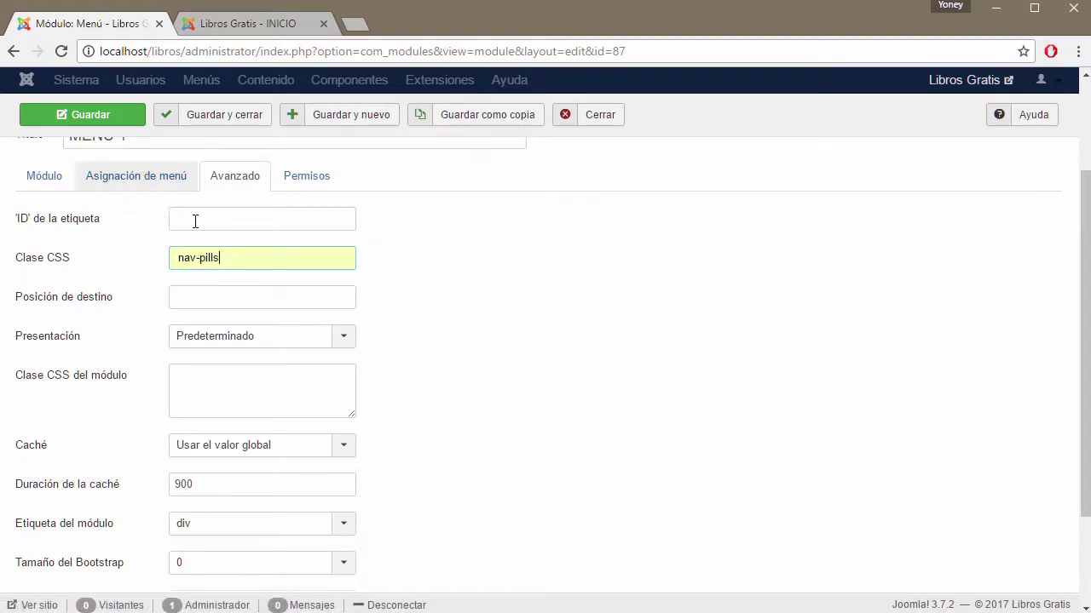
{"action": "left_click_drag", "start_coordinate": [239, 256], "coordinate": [178, 258]}
{"action": "left_click", "coordinate": [101, 116]}
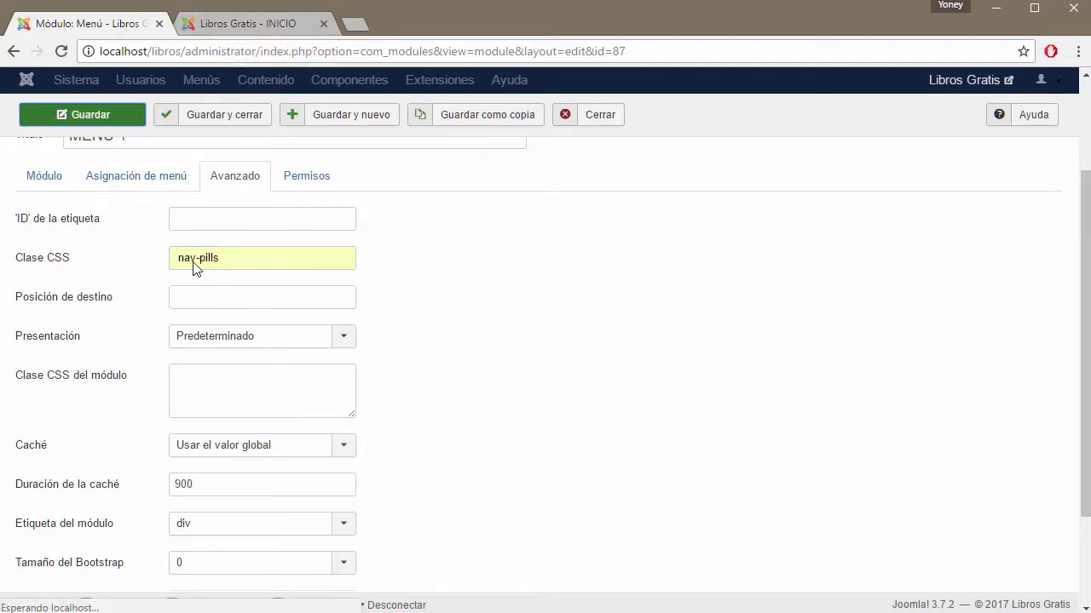
Reload the public home page and open the Historia page under NOSOTROS
{"action": "left_click", "coordinate": [228, 24]}
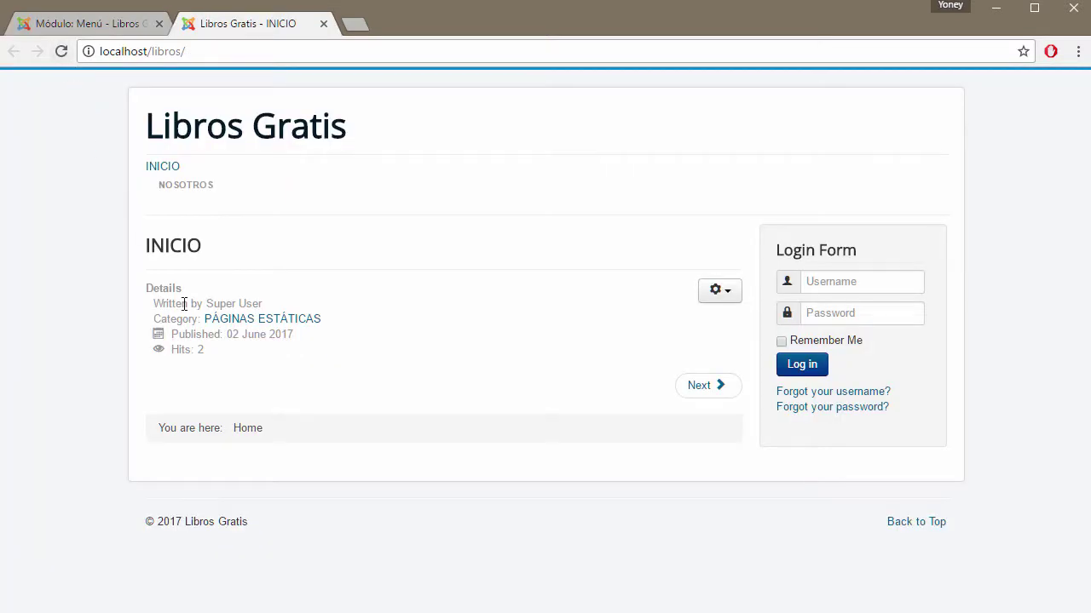
{"action": "left_click", "coordinate": [61, 52]}
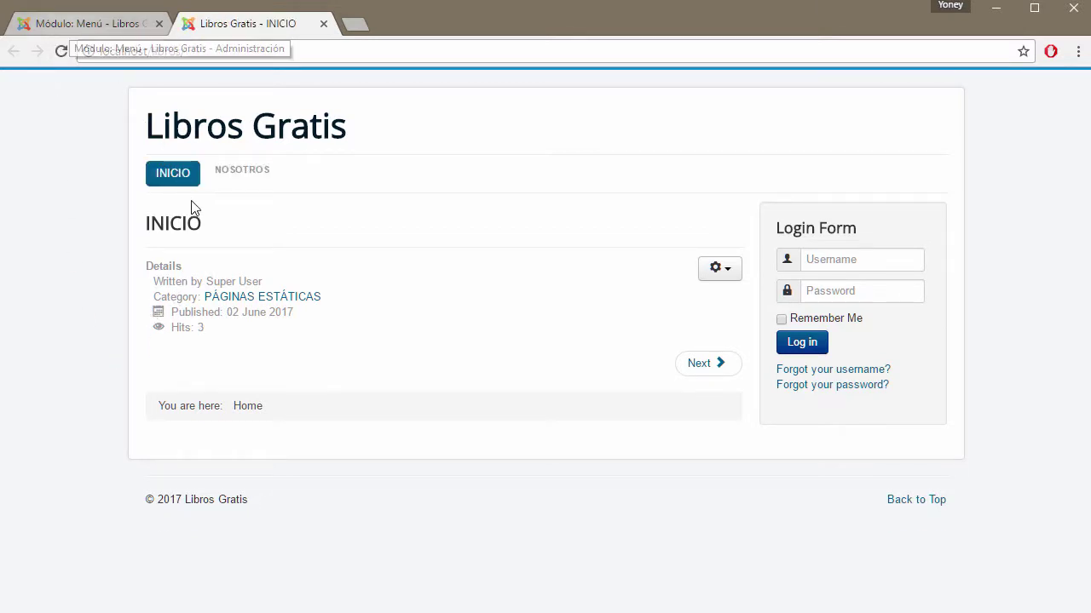
{"action": "mouse_move", "coordinate": [241, 171]}
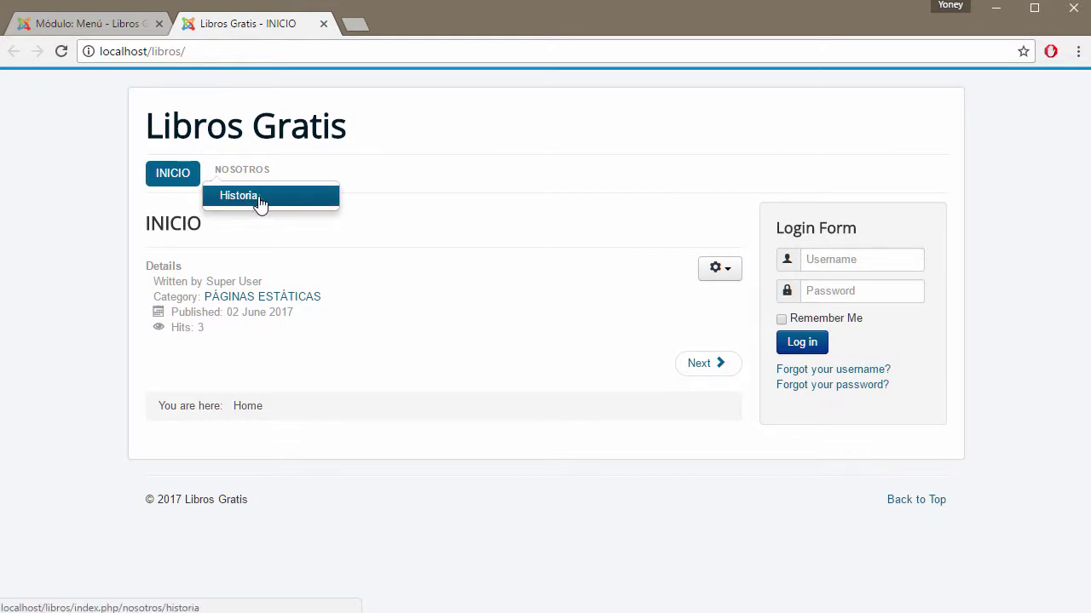
{"action": "left_click", "coordinate": [243, 201]}
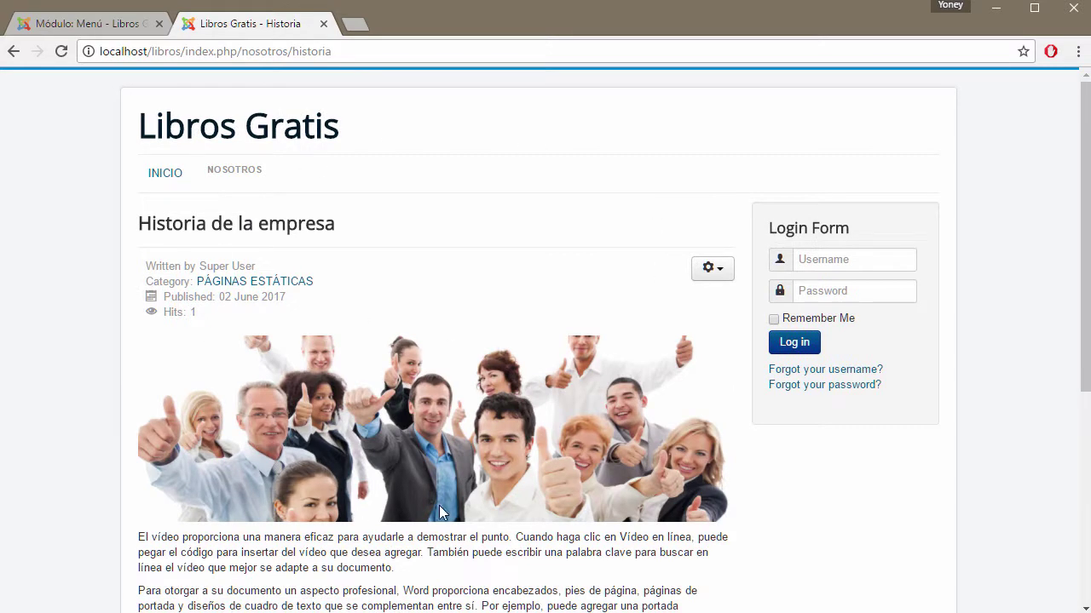
Examine the Historia article's text, title, author and publication details, and its print and email options
{"action": "scroll", "coordinate": [484, 339], "scroll_direction": "down", "scroll_amount": 5}
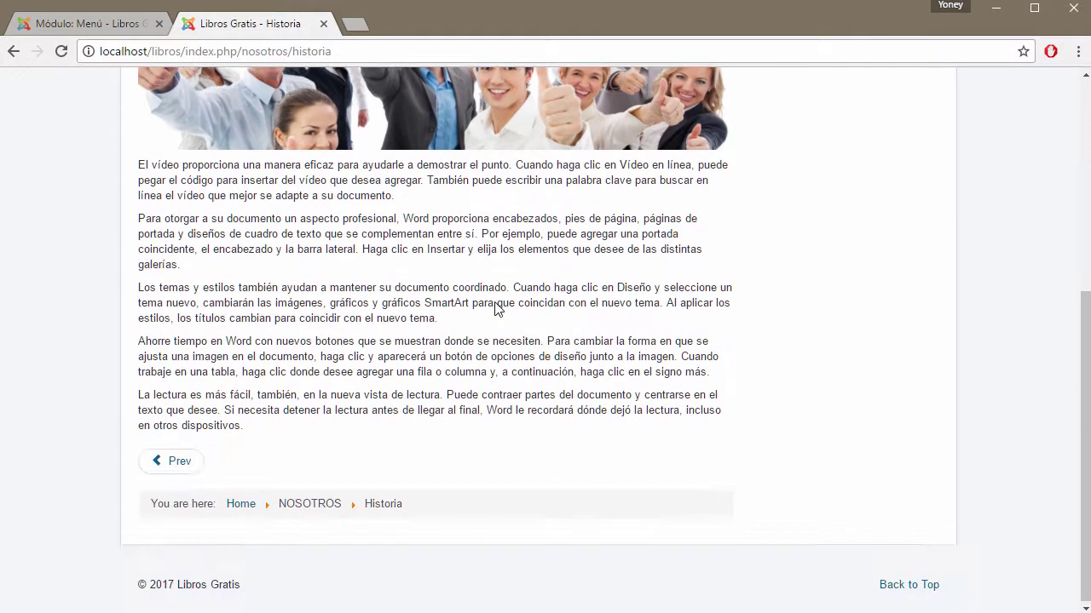
{"action": "scroll", "coordinate": [495, 300], "scroll_direction": "up", "scroll_amount": 4}
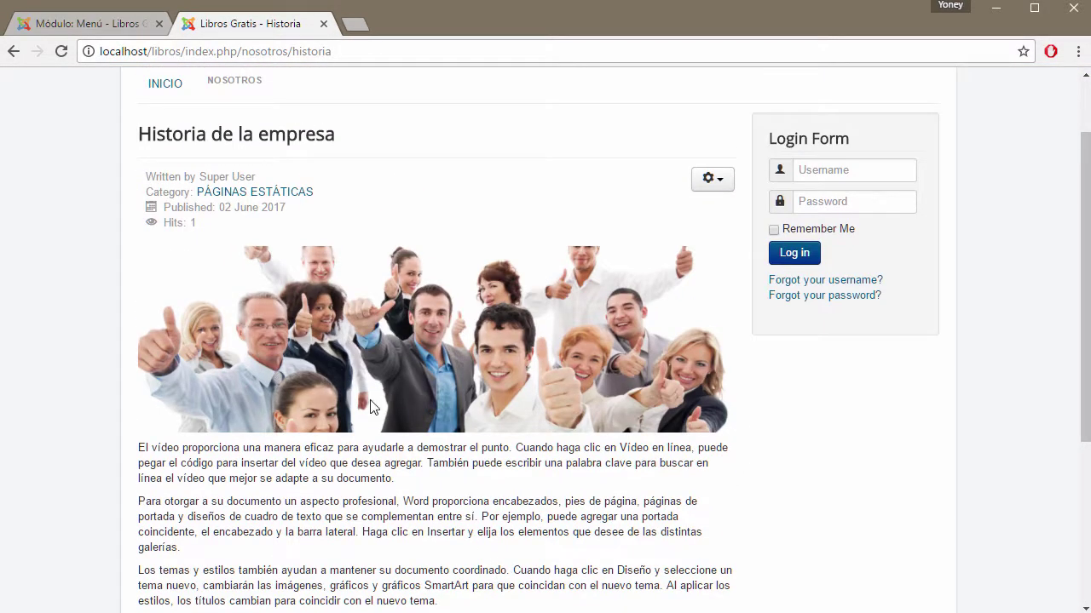
{"action": "scroll", "coordinate": [494, 443], "scroll_direction": "up", "scroll_amount": 2}
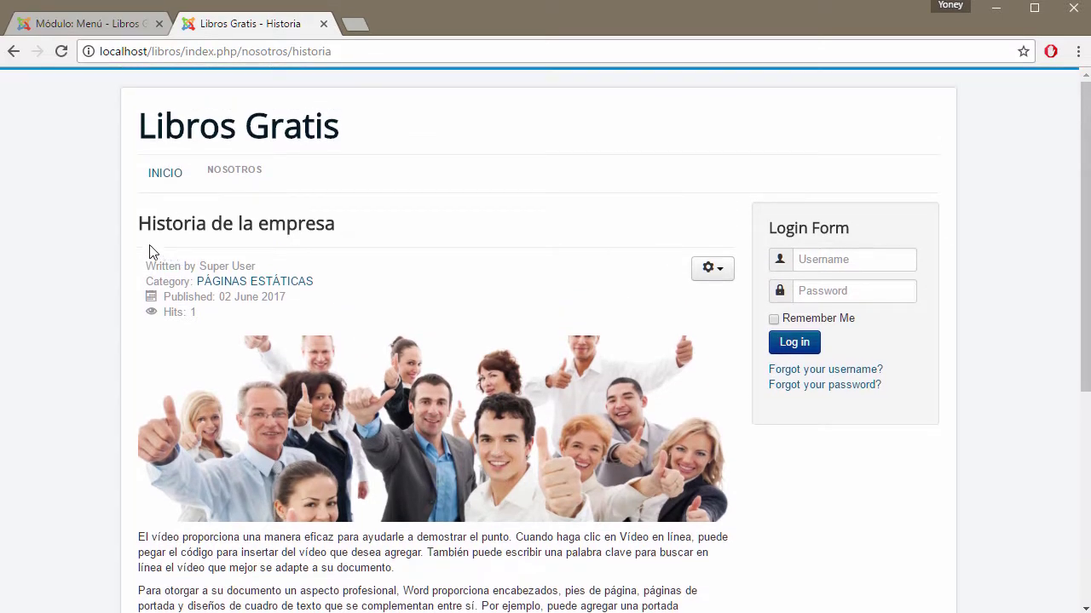
{"action": "left_click_drag", "start_coordinate": [137, 271], "coordinate": [227, 311]}
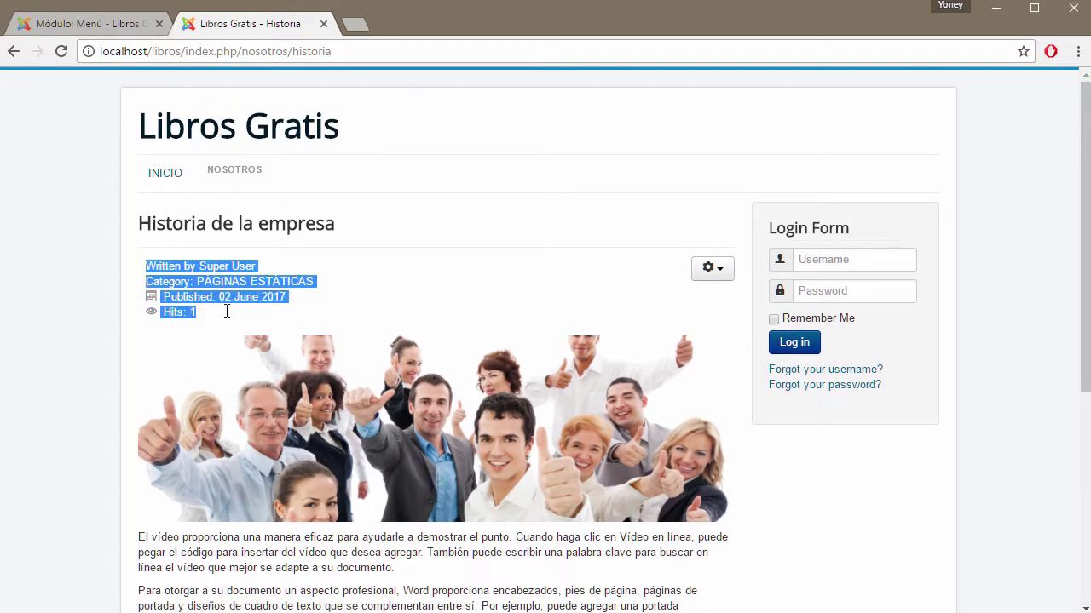
{"action": "left_click", "coordinate": [724, 276]}
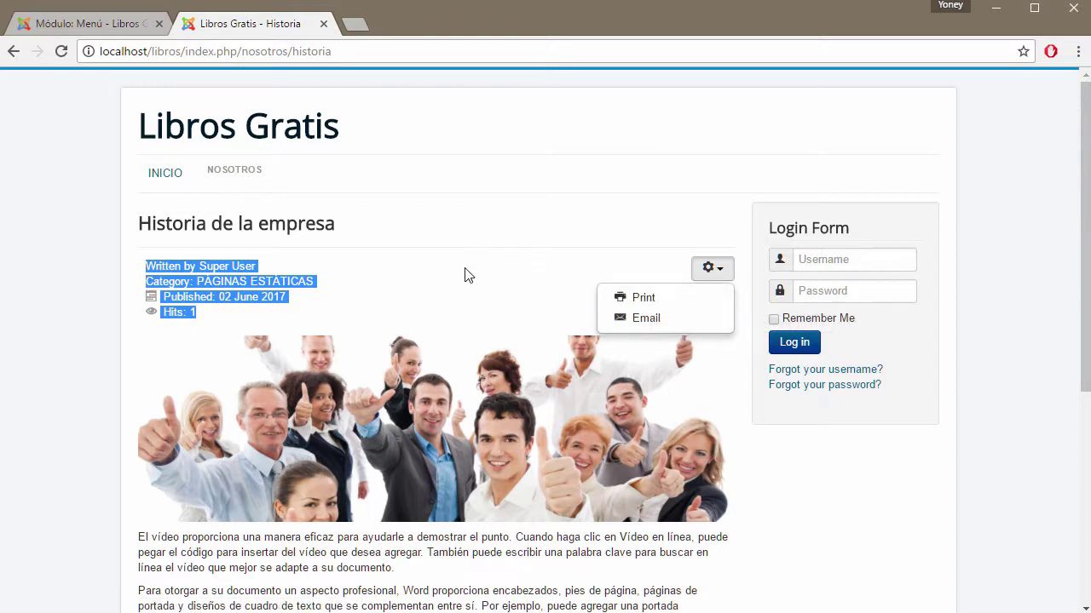
{"action": "left_click", "coordinate": [375, 252]}
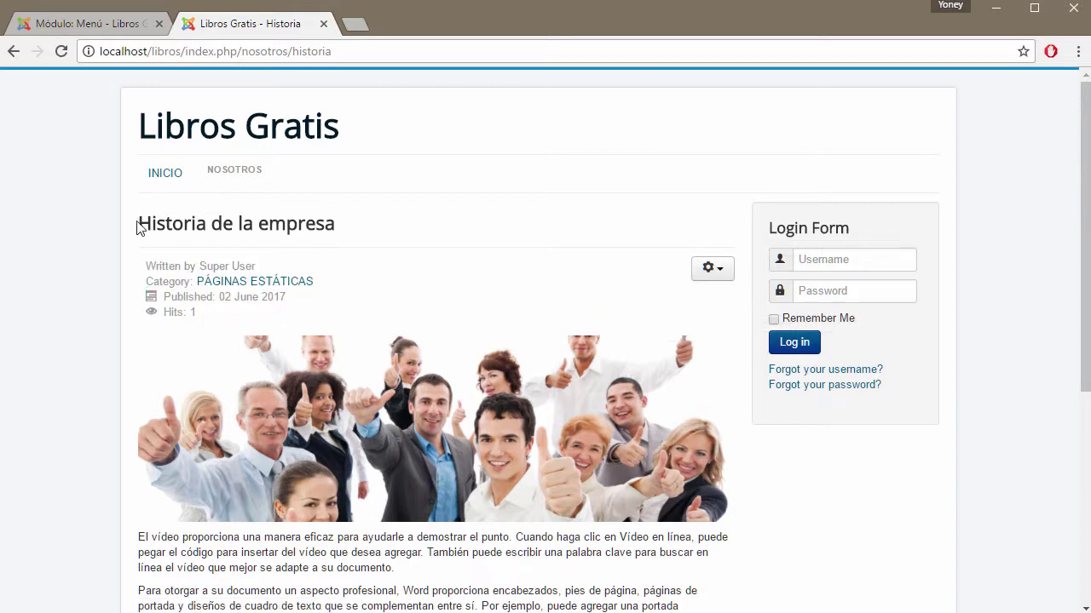
{"action": "left_click_drag", "start_coordinate": [145, 223], "coordinate": [395, 226]}
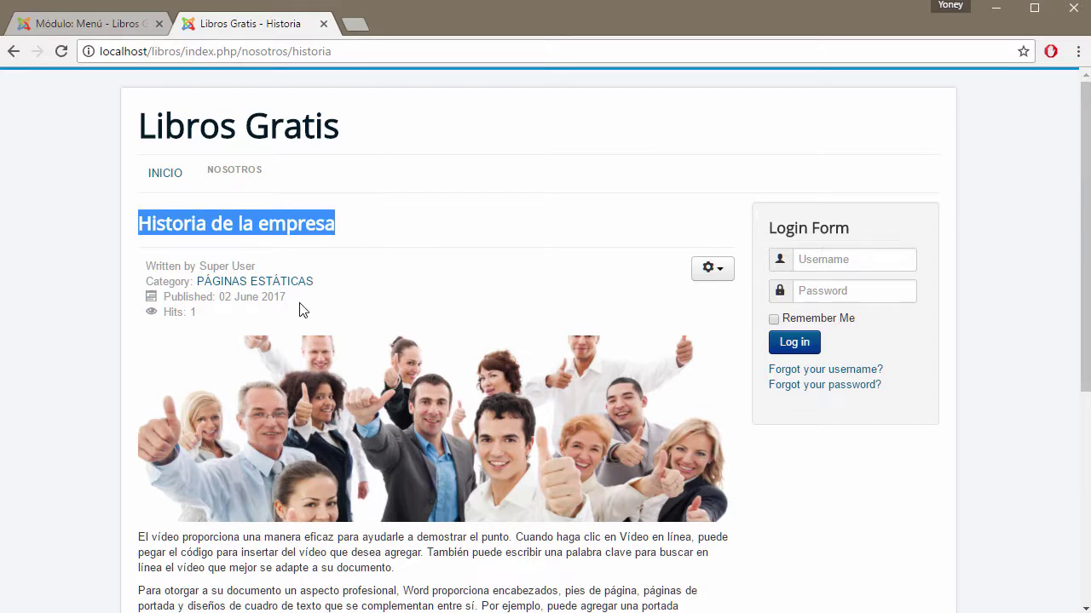
{"action": "left_click_drag", "start_coordinate": [208, 313], "coordinate": [142, 259]}
Check the breadcrumb path below the Historia article's text
{"action": "scroll", "coordinate": [495, 349], "scroll_direction": "down", "scroll_amount": 5}
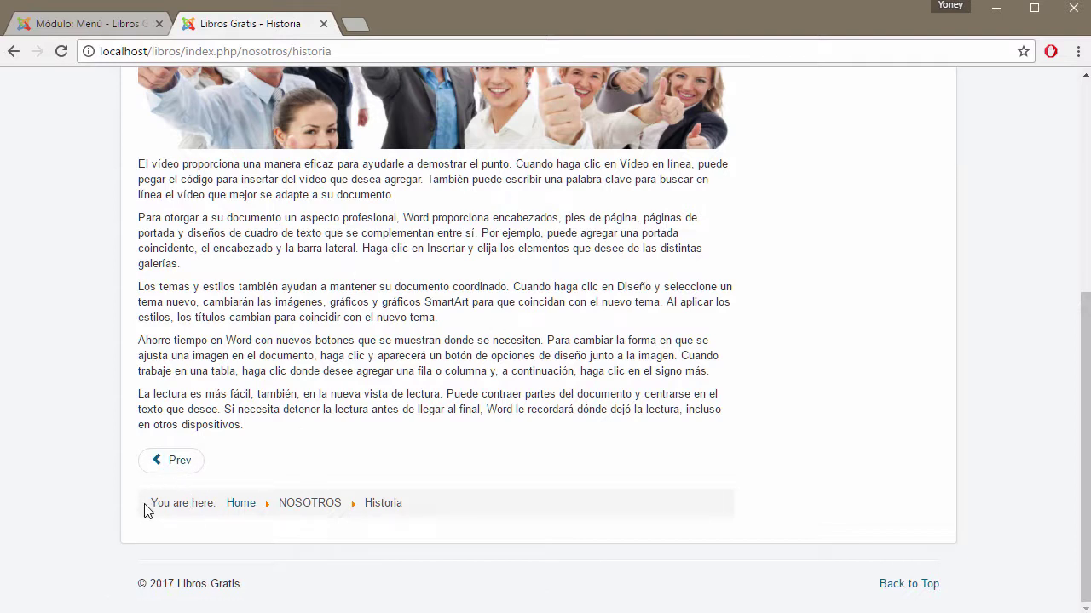
{"action": "left_click_drag", "start_coordinate": [144, 510], "coordinate": [584, 499]}
{"action": "left_click", "coordinate": [343, 546]}
{"action": "left_click_drag", "start_coordinate": [145, 503], "coordinate": [496, 495]}
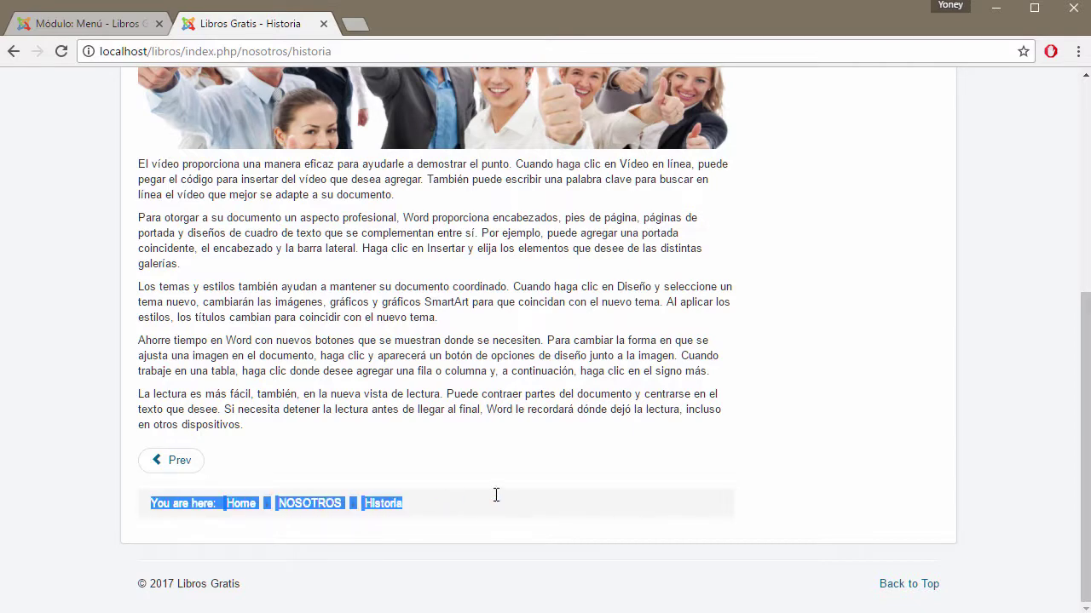
{"action": "left_click", "coordinate": [402, 539]}
{"action": "key", "text": "F5"}
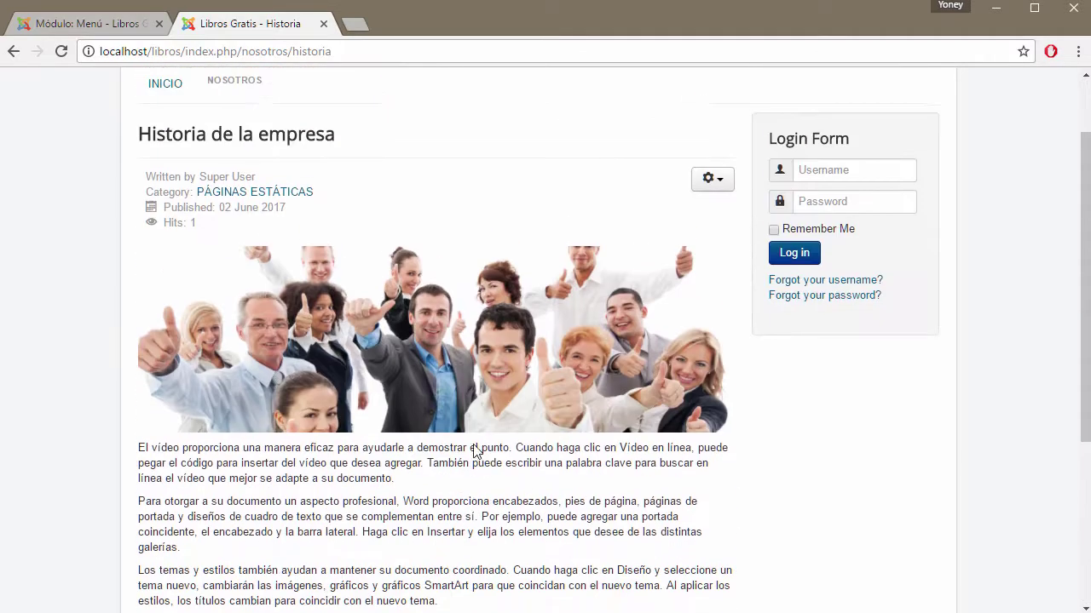
Close the MENÚ 1 module in the administration site and open the item list of the PRINCIPAL menu
{"action": "left_click", "coordinate": [97, 24]}
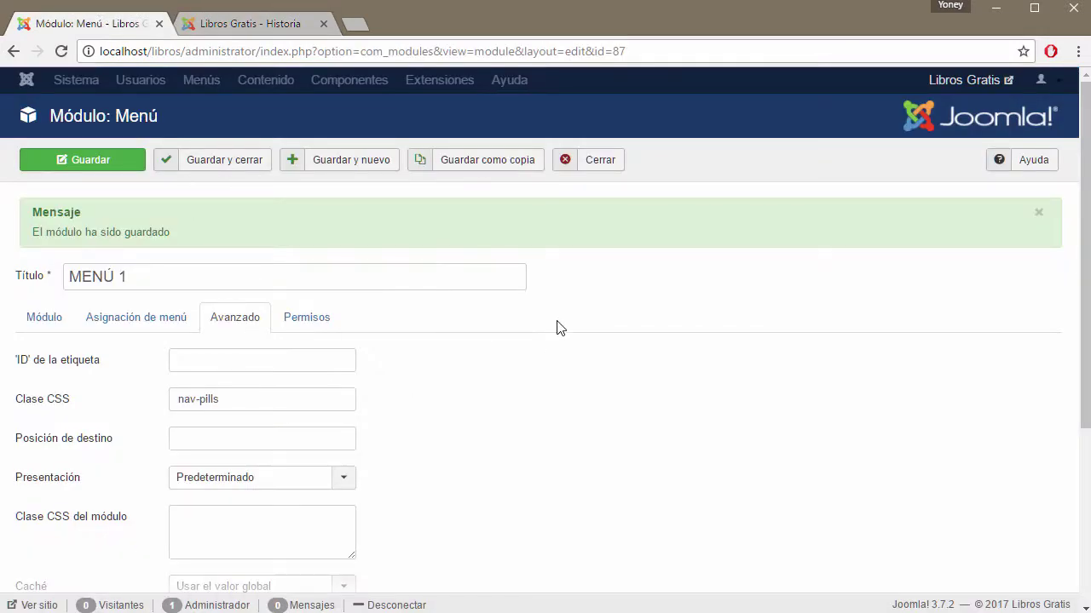
{"action": "left_click", "coordinate": [597, 162]}
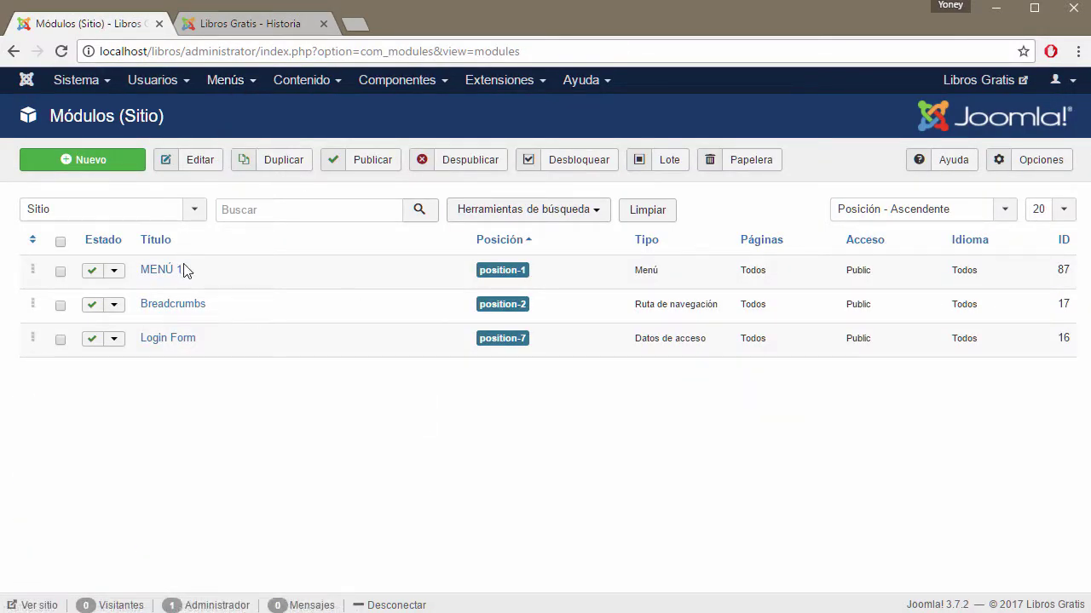
{"action": "left_click", "coordinate": [255, 88]}
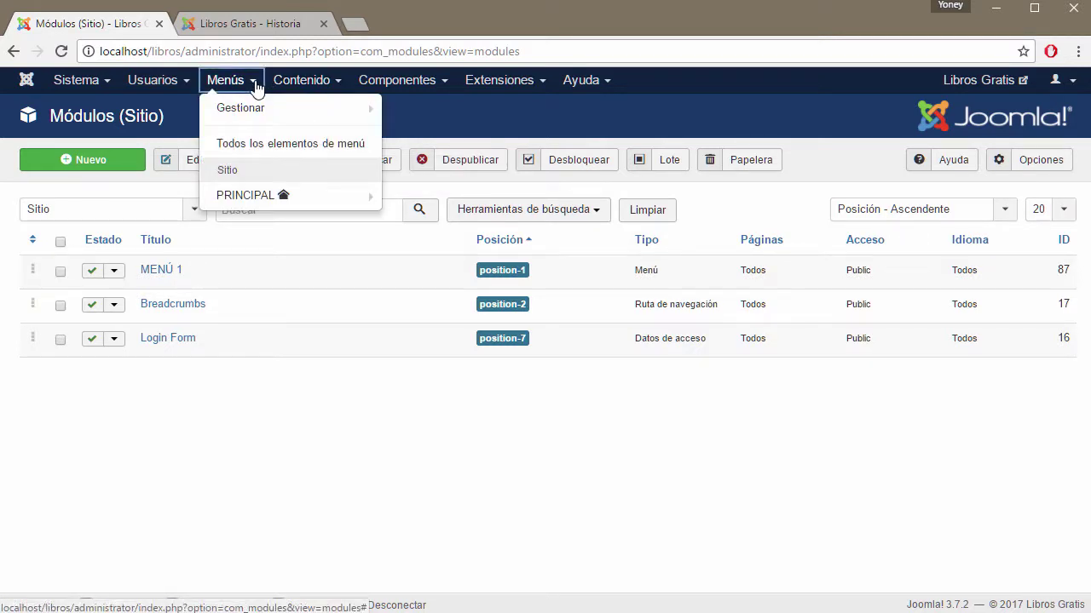
{"action": "left_click", "coordinate": [256, 195]}
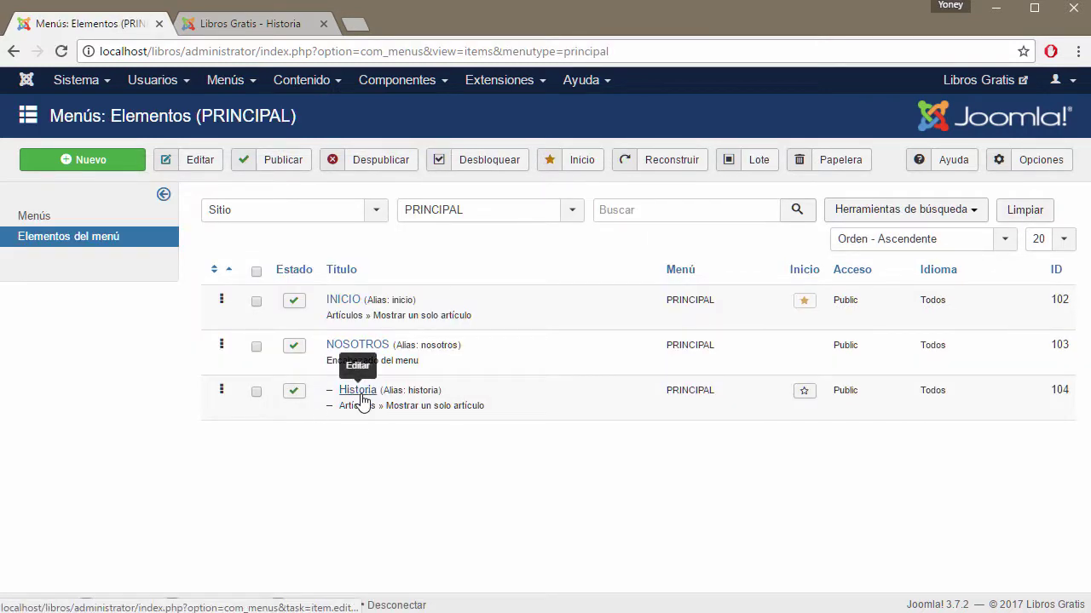
Open the Historia menu item's display options and set Mostrar texto de introducción to Ocultar
{"action": "left_click", "coordinate": [359, 392]}
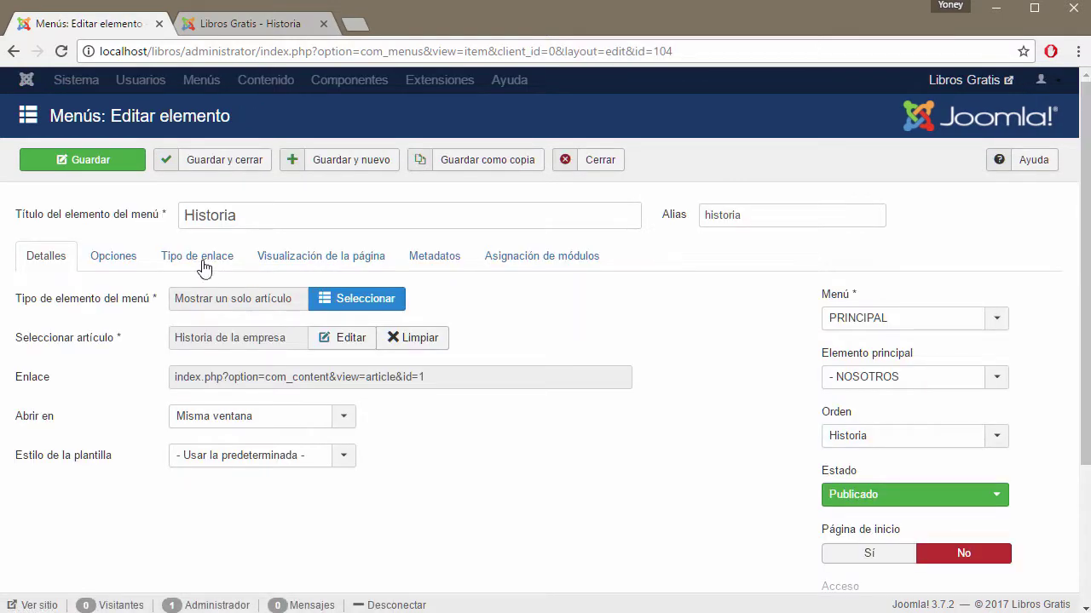
{"action": "left_click", "coordinate": [121, 259]}
{"action": "scroll", "coordinate": [434, 358], "scroll_direction": "down", "scroll_amount": 2}
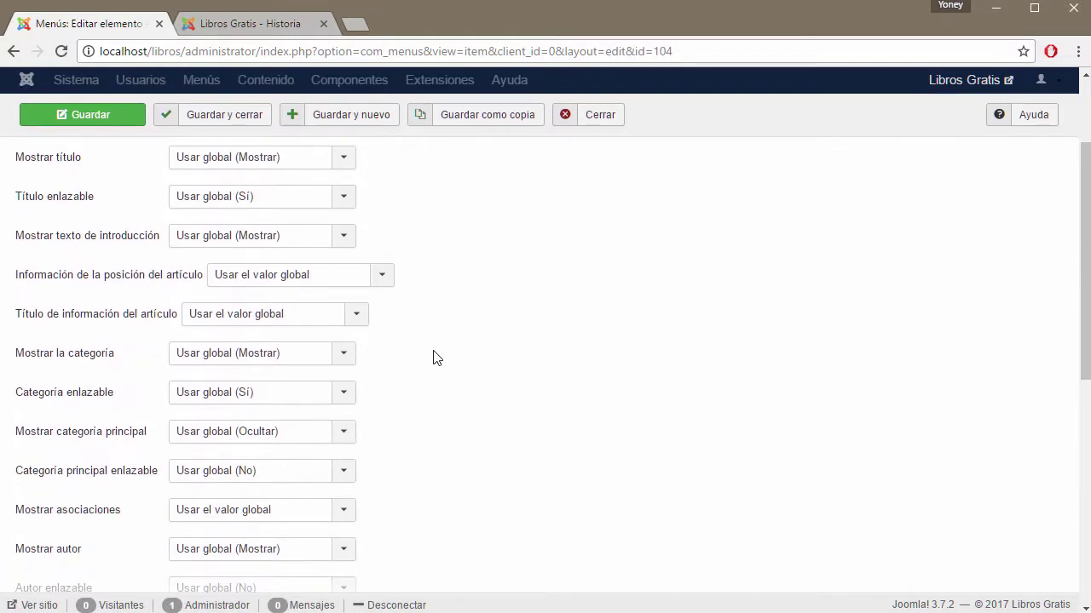
{"action": "scroll", "coordinate": [438, 275], "scroll_direction": "up", "scroll_amount": 2}
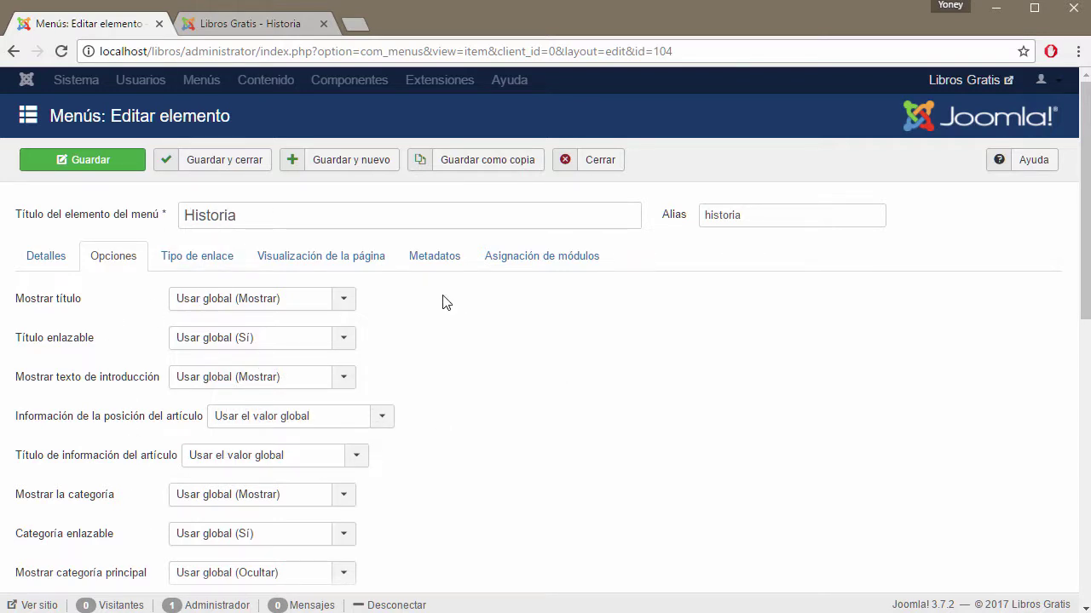
{"action": "left_click", "coordinate": [260, 25]}
{"action": "left_click", "coordinate": [91, 24]}
{"action": "left_click", "coordinate": [339, 380]}
{"action": "left_click", "coordinate": [223, 441]}
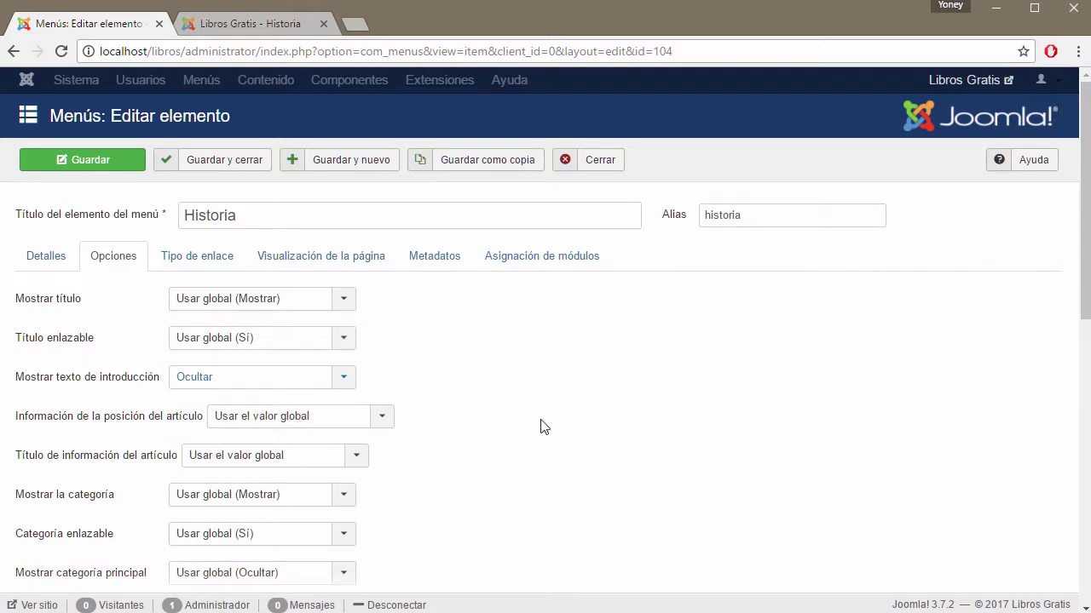
Set Título de información del artículo and Mostrar la categoría to Ocultar, and save the menu item
{"action": "scroll", "coordinate": [522, 428], "scroll_direction": "down", "scroll_amount": 2}
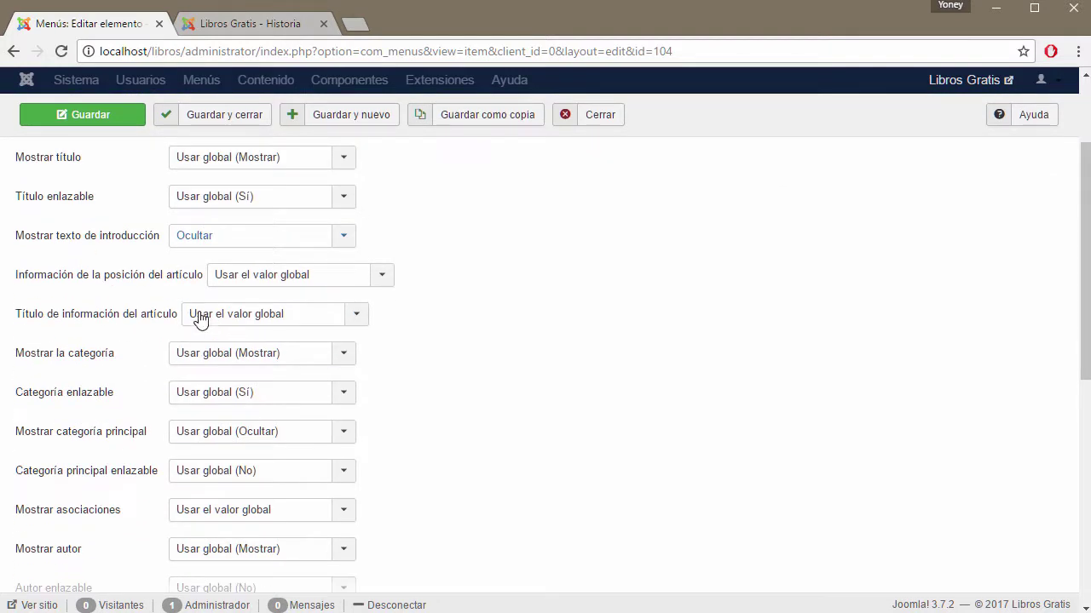
{"action": "left_click", "coordinate": [388, 278]}
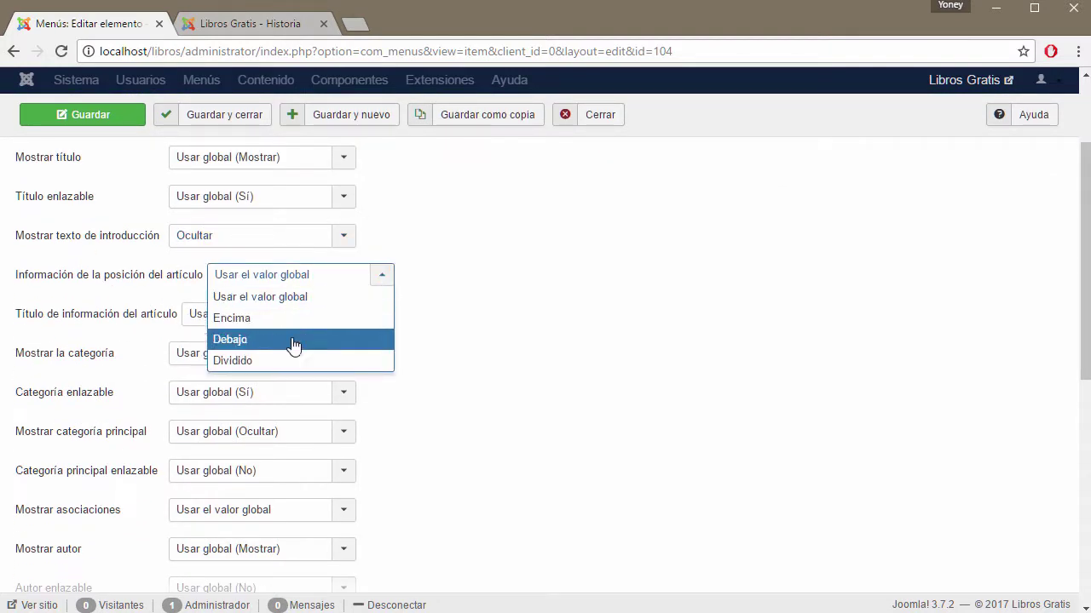
{"action": "left_click", "coordinate": [501, 384]}
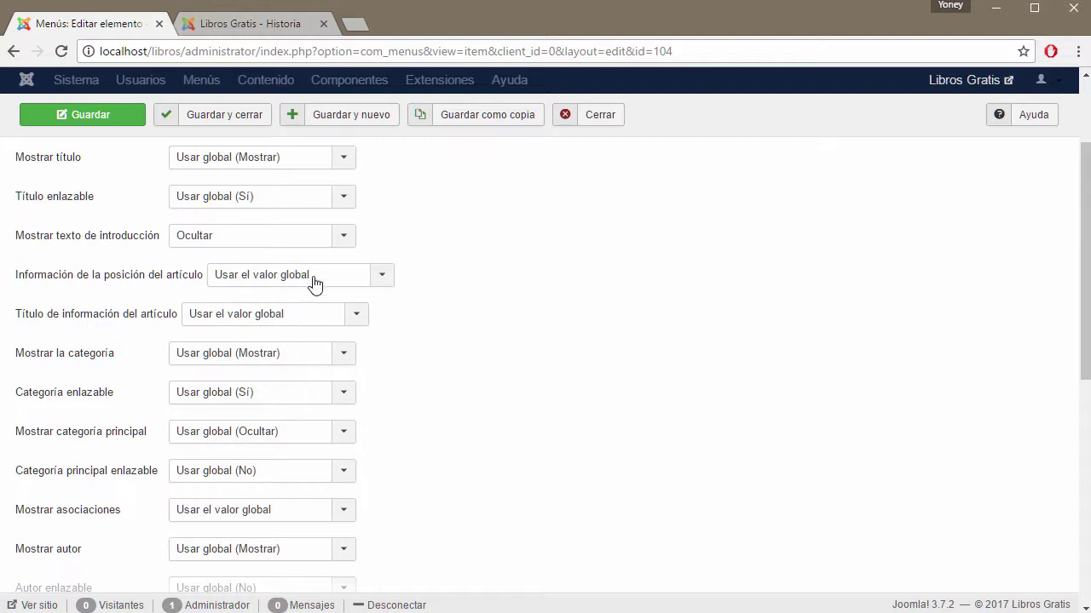
{"action": "left_click", "coordinate": [294, 317]}
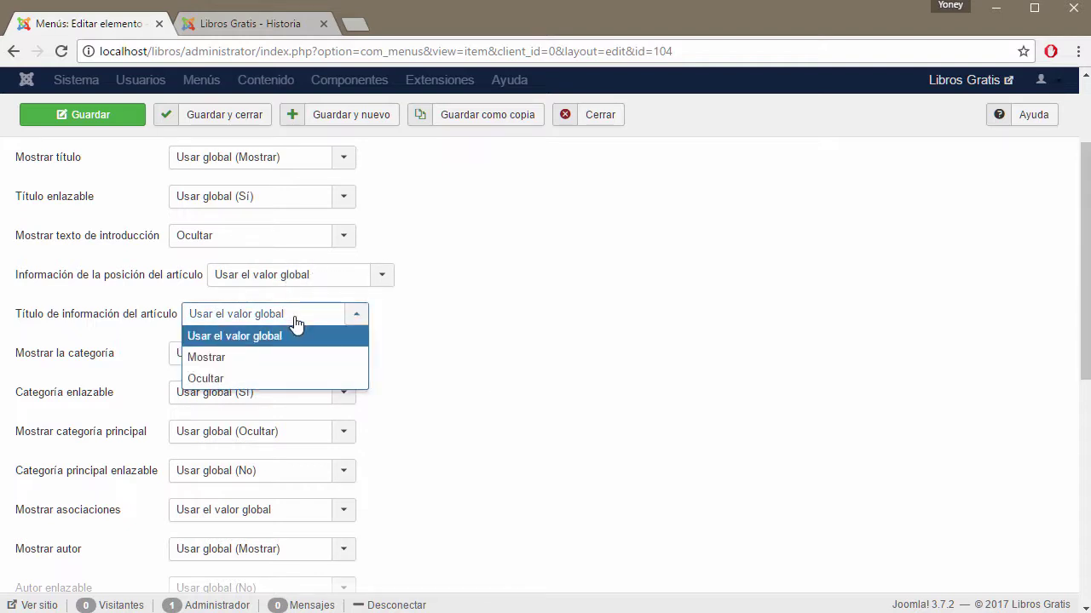
{"action": "left_click", "coordinate": [242, 380]}
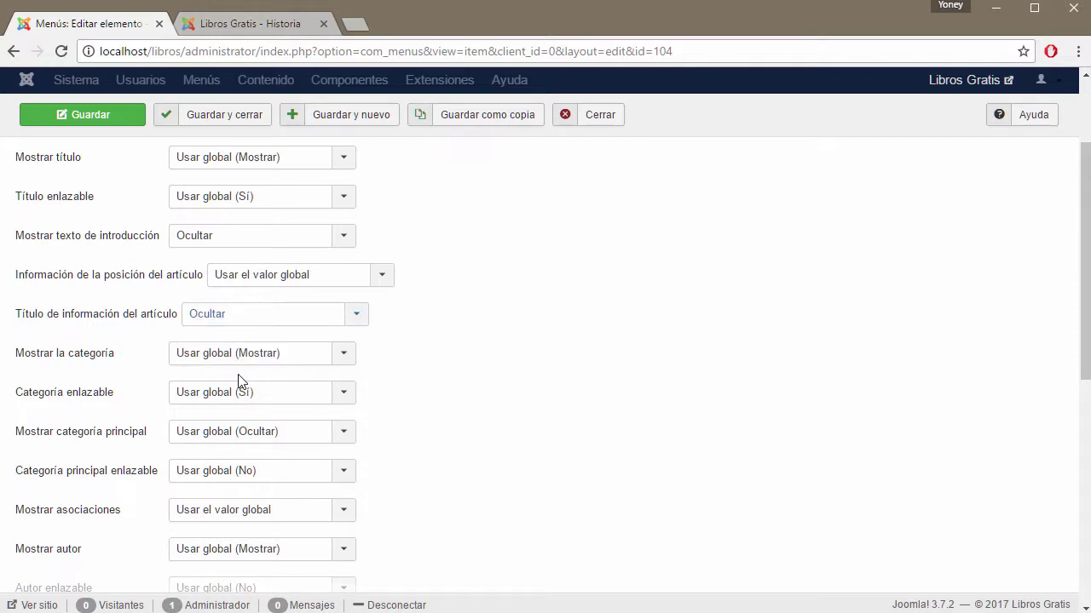
{"action": "left_click", "coordinate": [298, 355]}
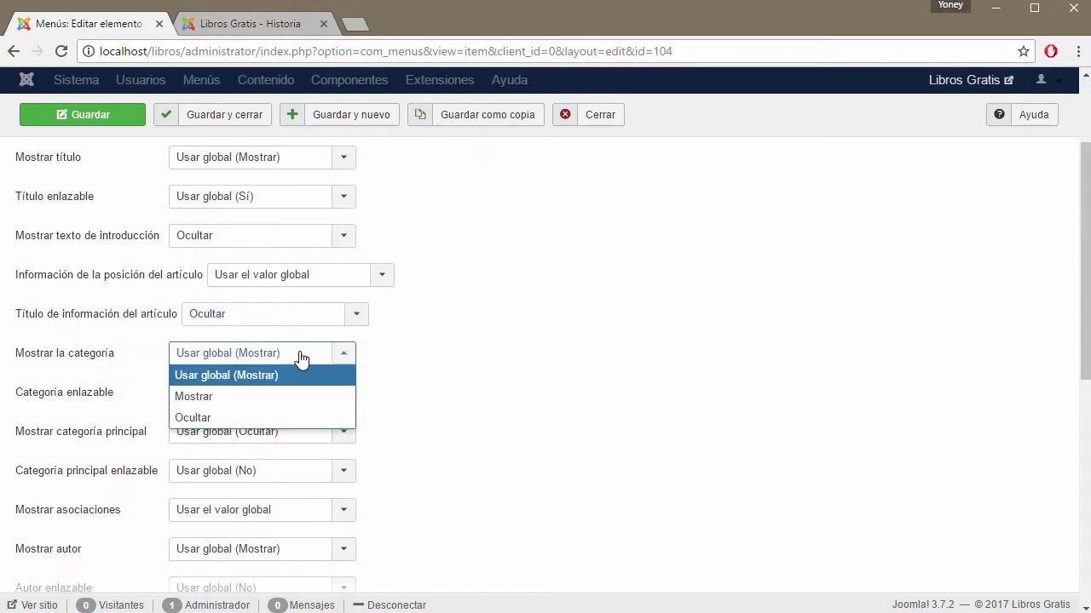
{"action": "left_click", "coordinate": [247, 417]}
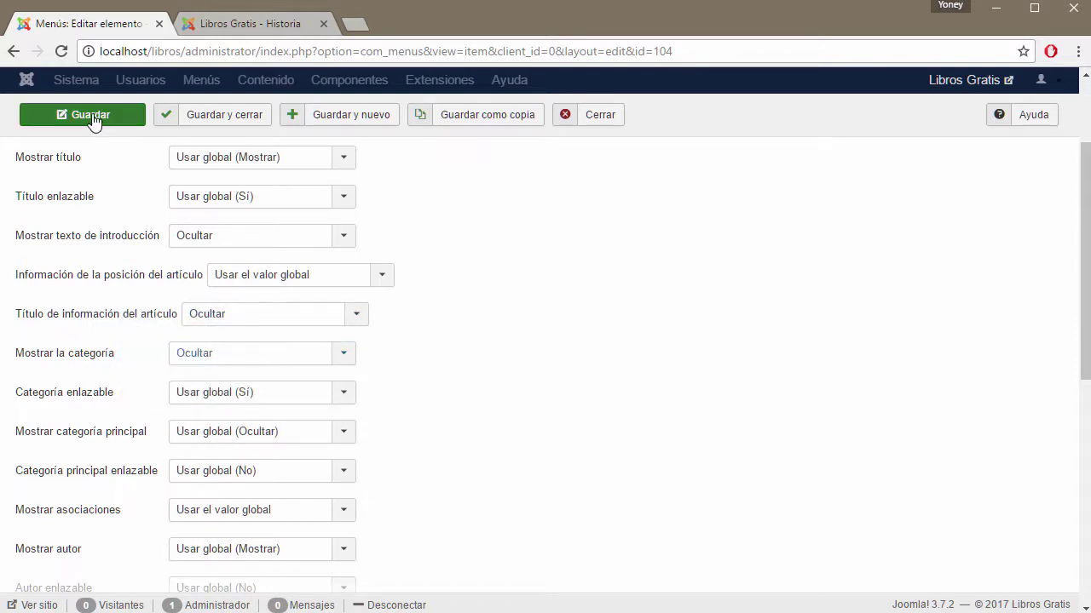
{"action": "left_click", "coordinate": [27, 119]}
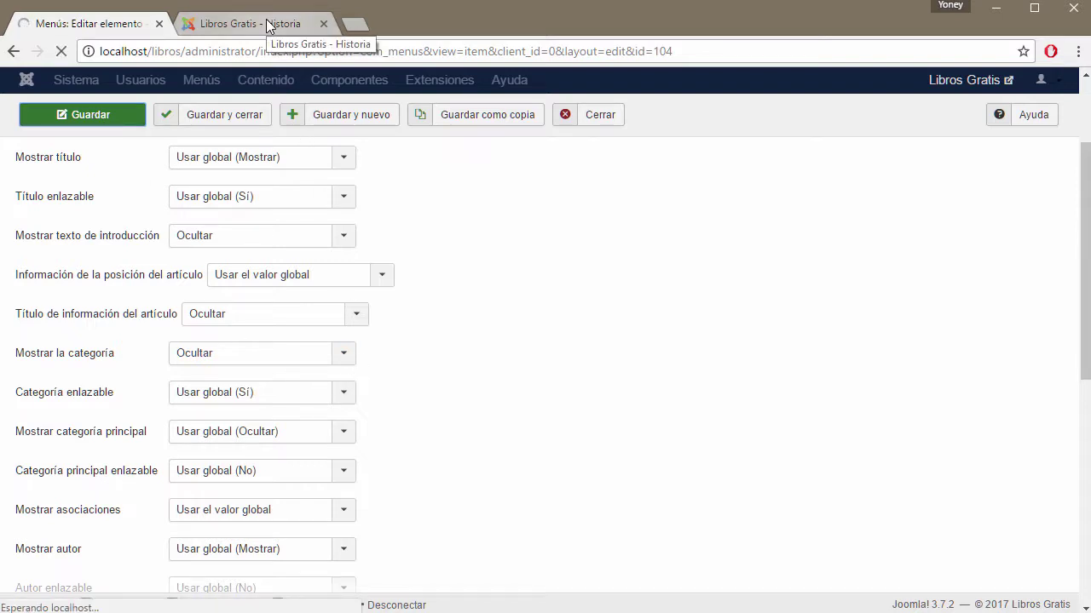
Reload the public Historia page and check the article details shown under its title
{"action": "left_click", "coordinate": [269, 24]}
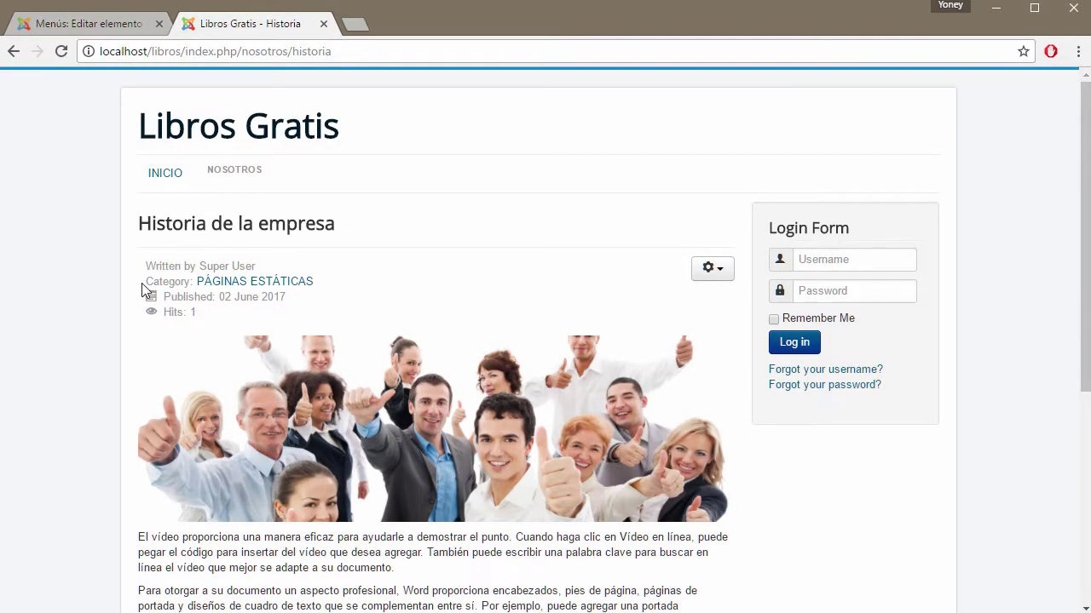
{"action": "left_click", "coordinate": [61, 51]}
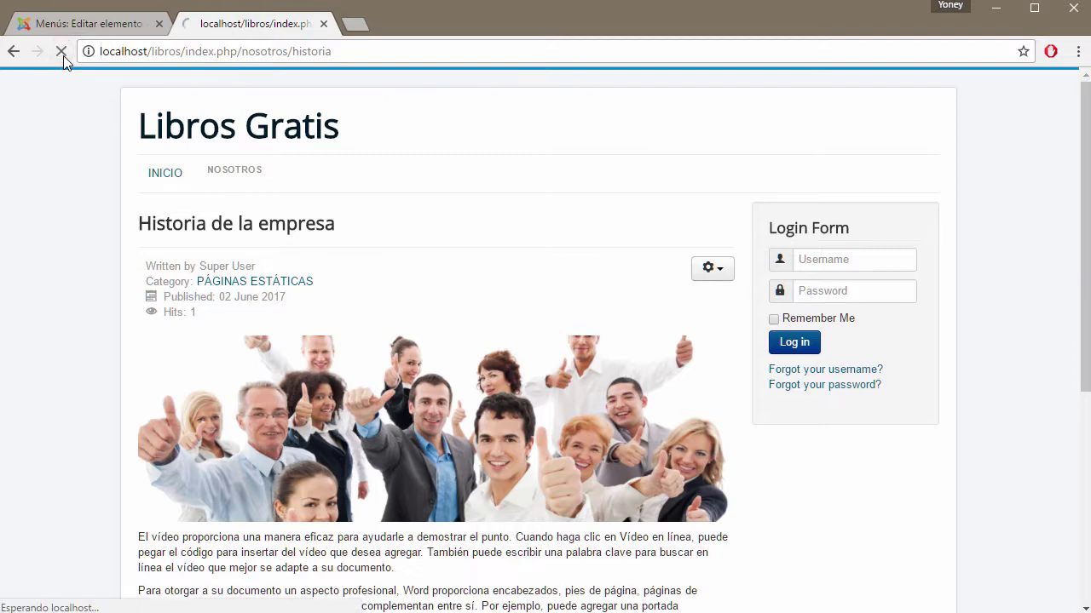
{"action": "left_click_drag", "start_coordinate": [143, 266], "coordinate": [235, 294]}
Return to the Historia menu item's options and set Mostrar asociaciones and Mostrar autor to Ocultar
{"action": "left_click", "coordinate": [45, 21]}
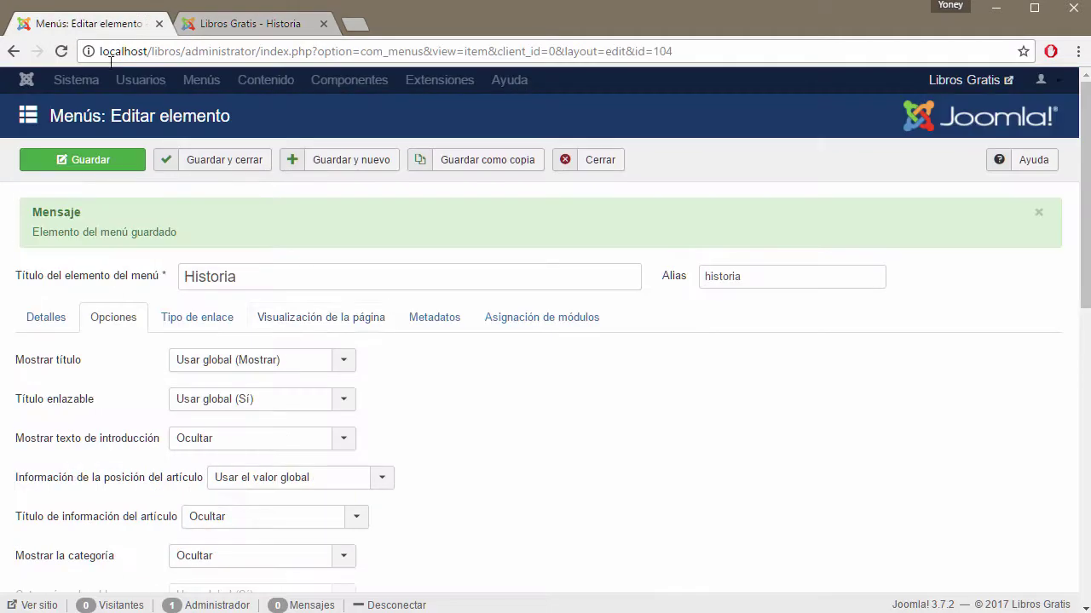
{"action": "scroll", "coordinate": [504, 421], "scroll_direction": "down", "scroll_amount": 3}
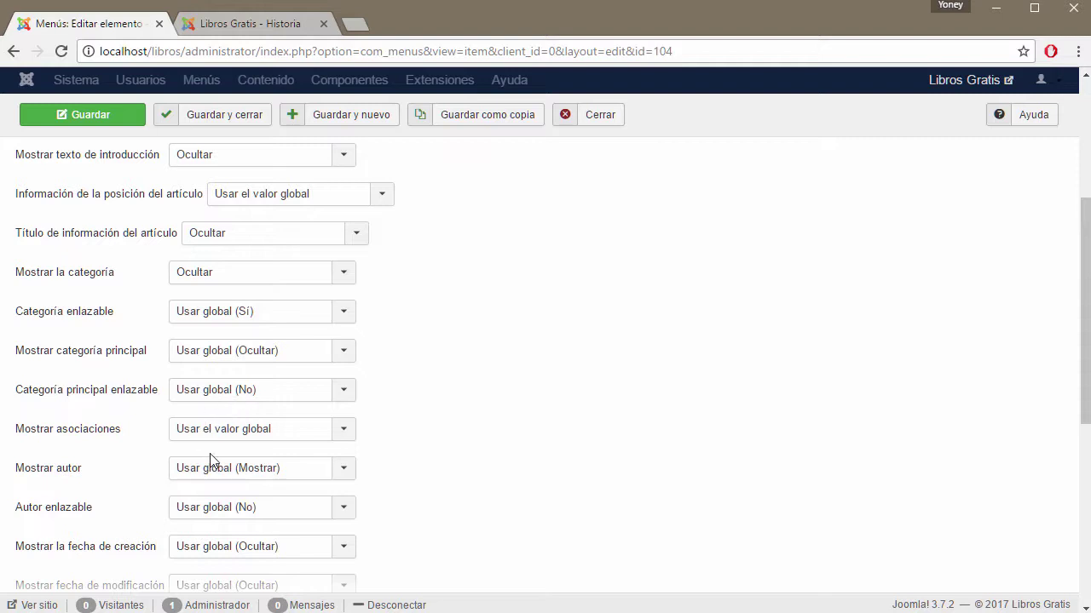
{"action": "left_click", "coordinate": [287, 437]}
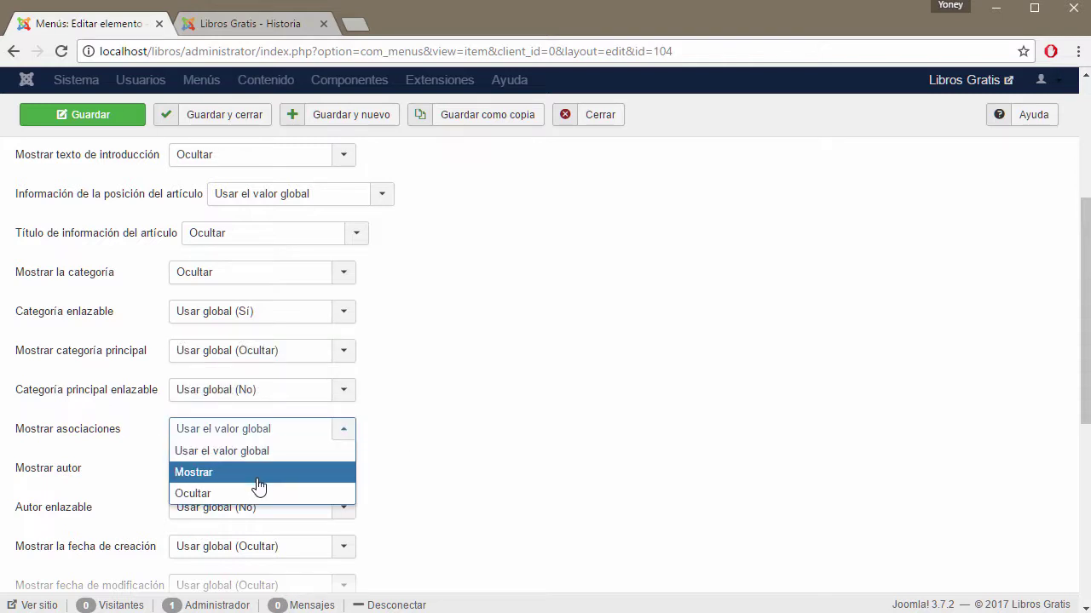
{"action": "left_click", "coordinate": [256, 496]}
{"action": "left_click", "coordinate": [309, 475]}
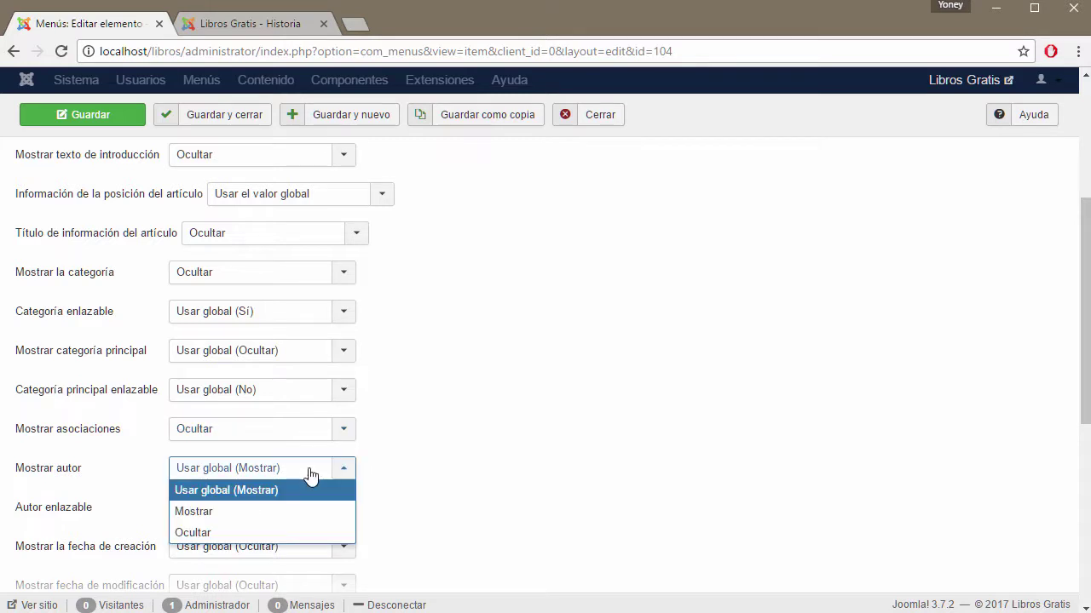
{"action": "left_click", "coordinate": [256, 532]}
Set Mostrar la fecha de creación and Mostrar fecha de modificación to Ocultar for the Historia item
{"action": "scroll", "coordinate": [460, 477], "scroll_direction": "down", "scroll_amount": 3}
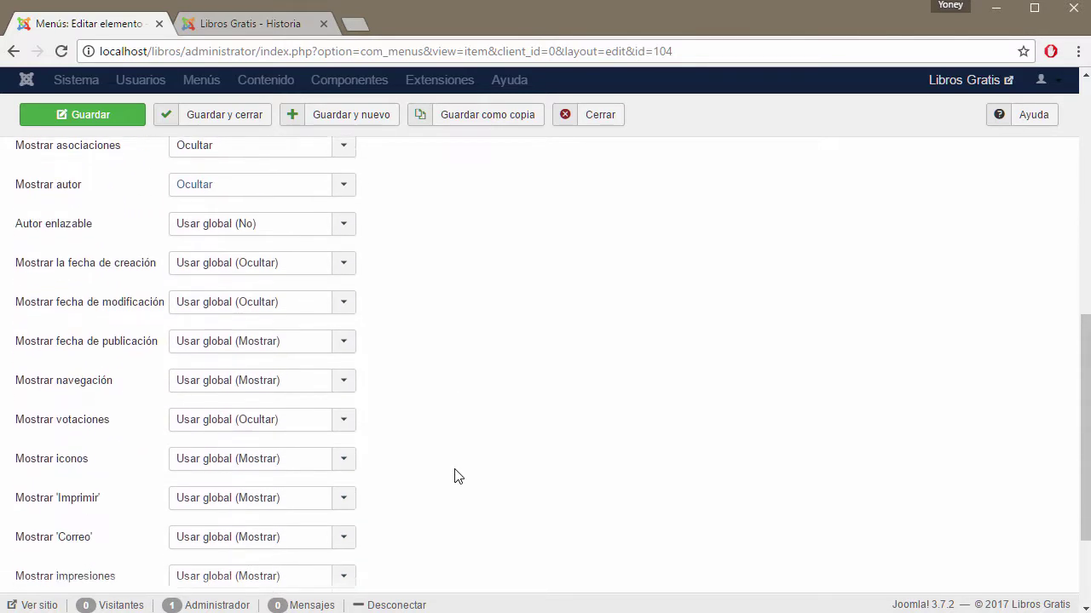
{"action": "left_click", "coordinate": [287, 227]}
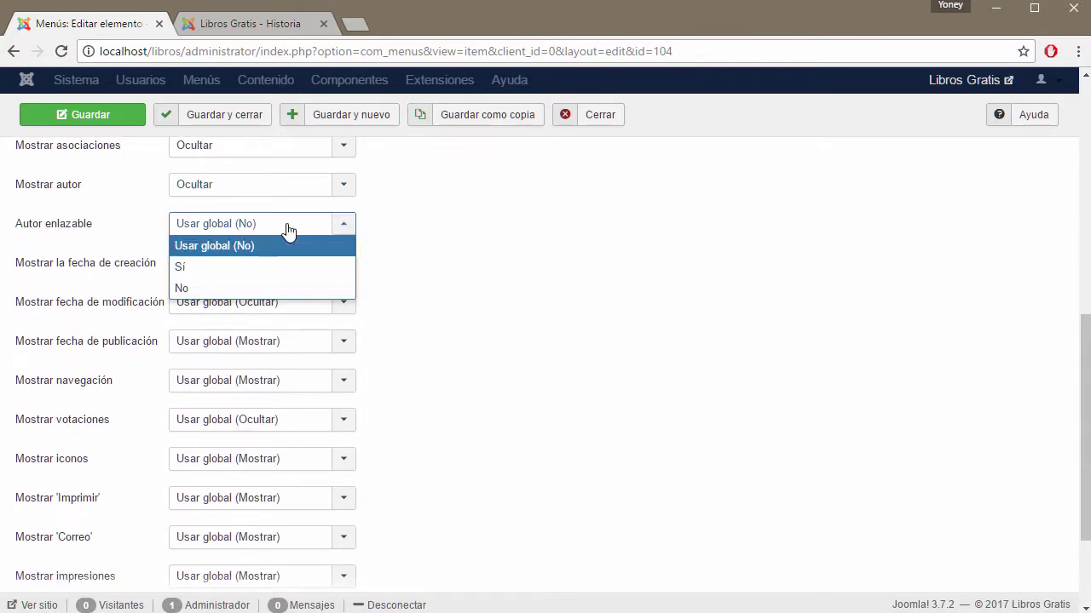
{"action": "left_click", "coordinate": [288, 227]}
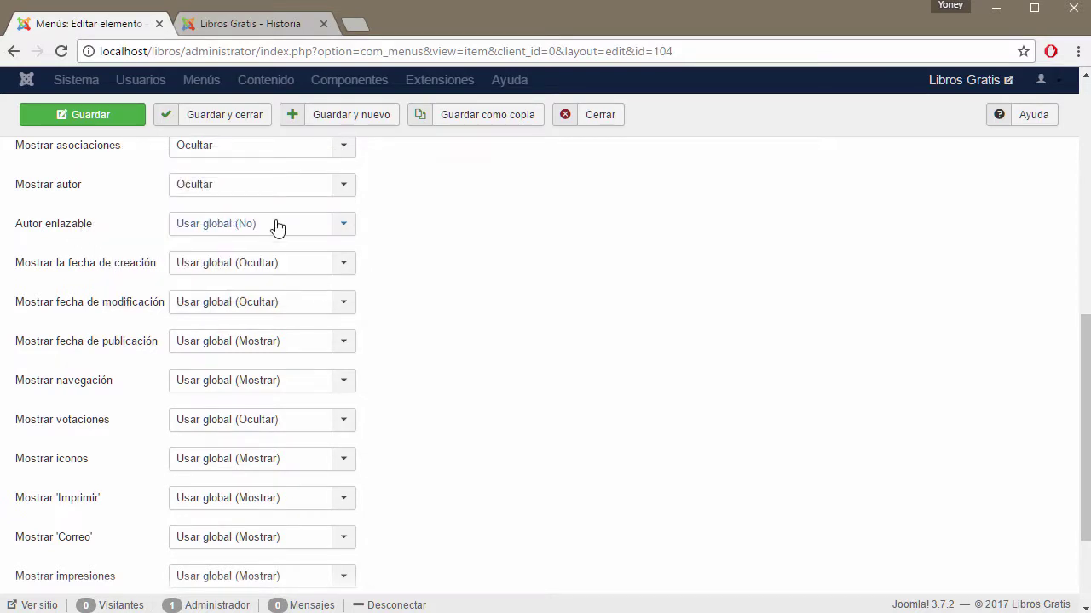
{"action": "left_click", "coordinate": [300, 267]}
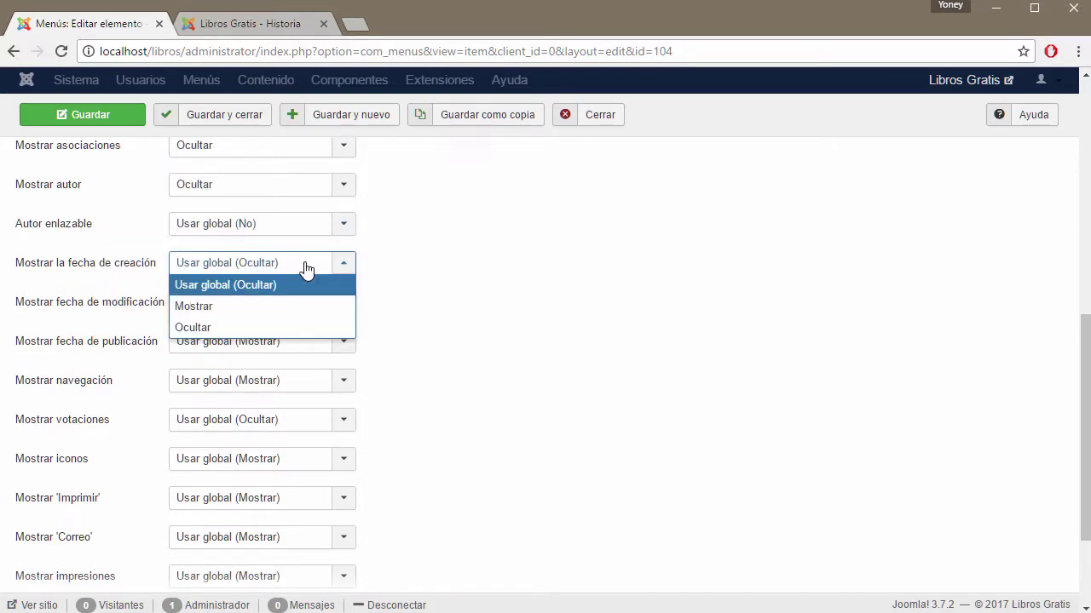
{"action": "left_click", "coordinate": [254, 326]}
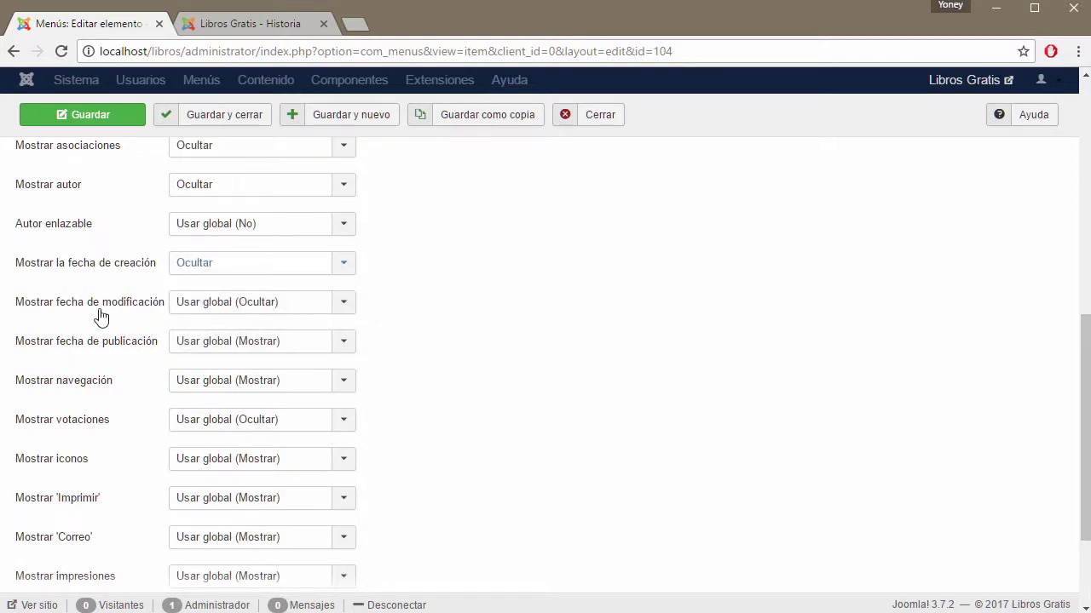
{"action": "left_click", "coordinate": [287, 303]}
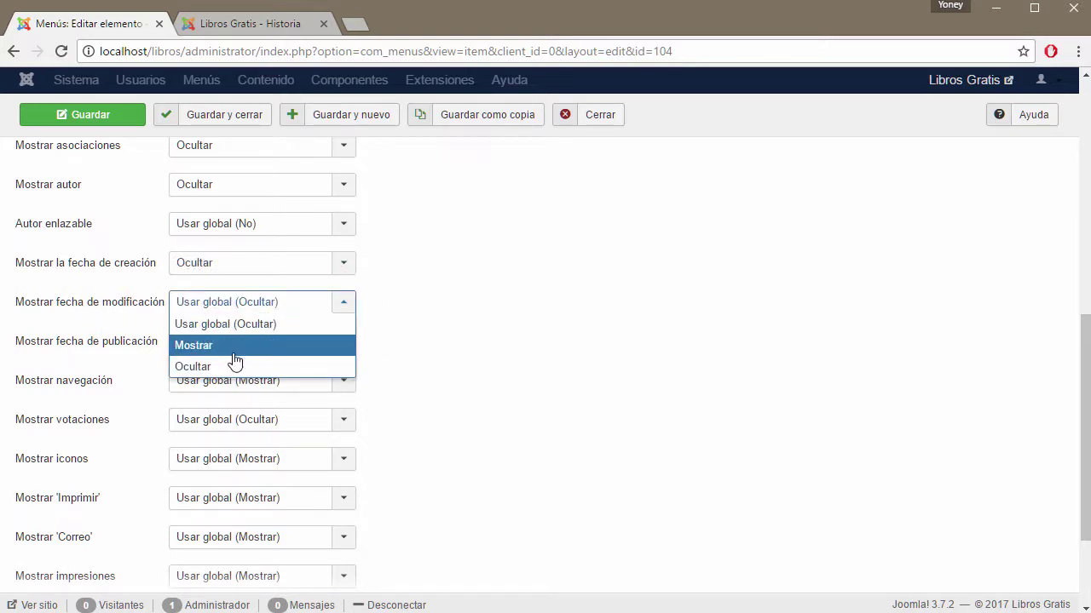
{"action": "left_click", "coordinate": [286, 368]}
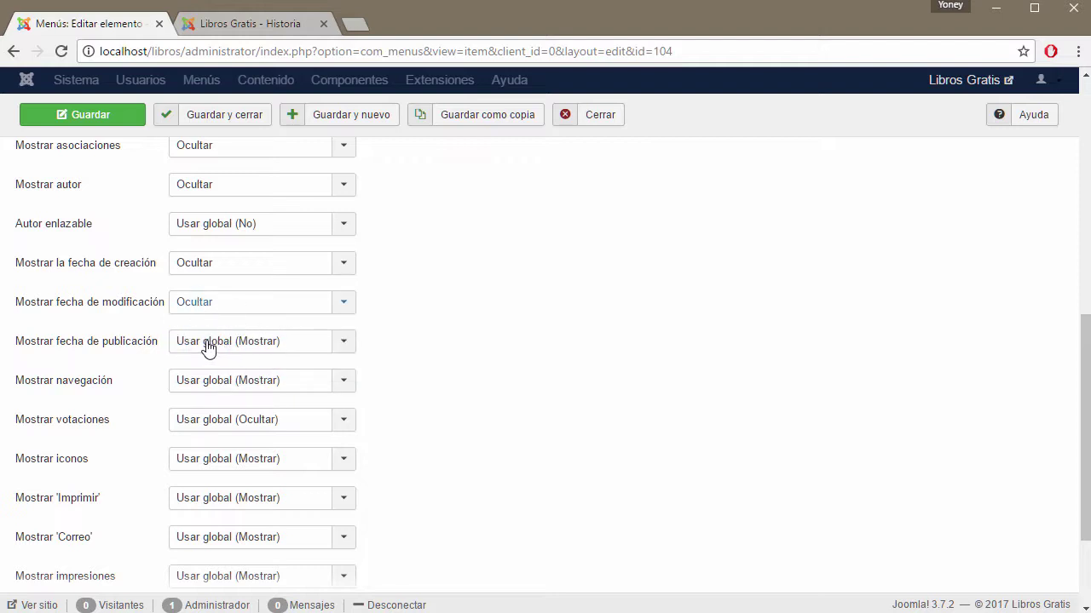
Set Mostrar fecha de publicación and Mostrar navegación to Ocultar for the Historia item
{"action": "left_click", "coordinate": [280, 343]}
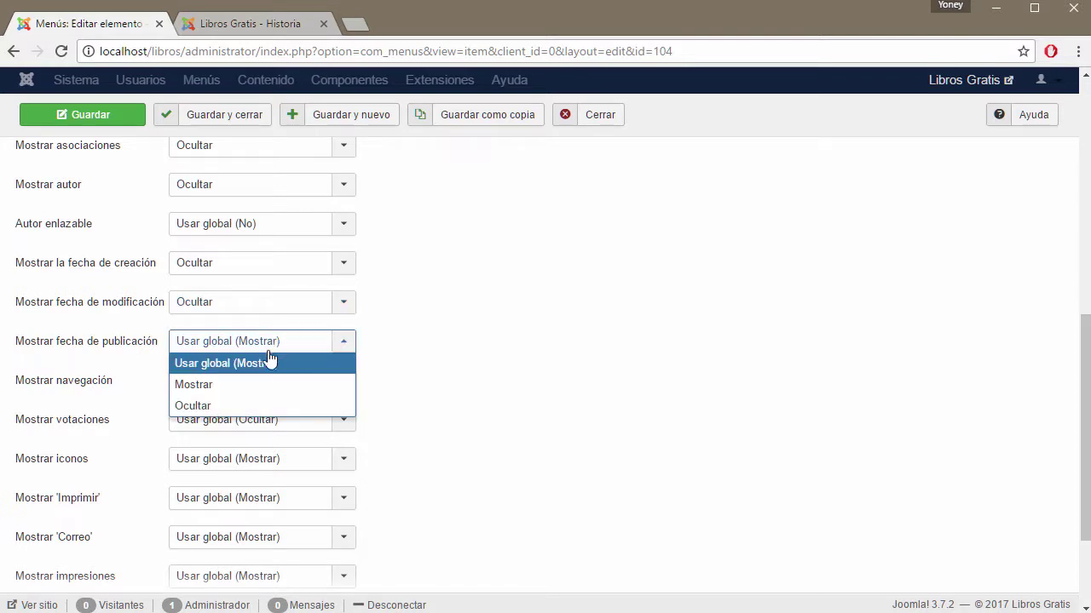
{"action": "left_click", "coordinate": [242, 406]}
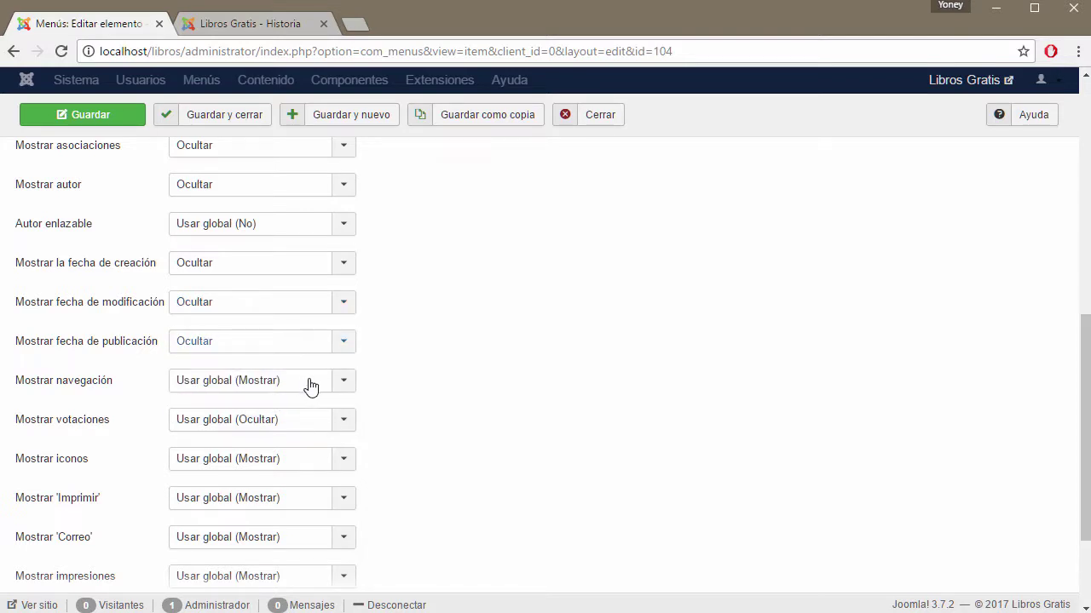
{"action": "left_click", "coordinate": [305, 383]}
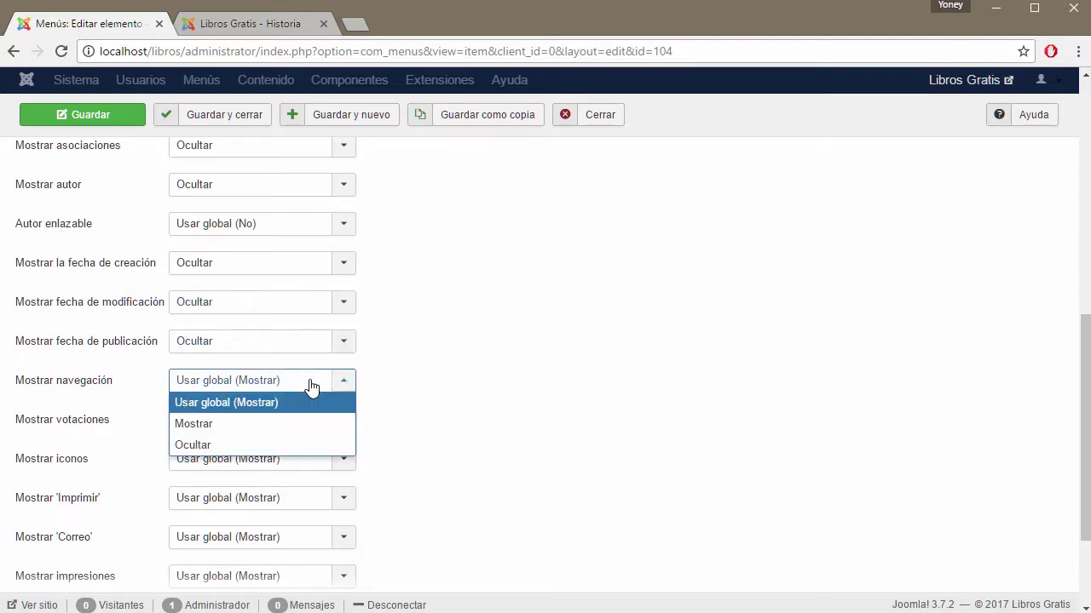
{"action": "left_click", "coordinate": [242, 445]}
Check the previous-article navigation below the Historia text on the public site
{"action": "left_click", "coordinate": [248, 23]}
{"action": "scroll", "coordinate": [407, 421], "scroll_direction": "down", "scroll_amount": 5}
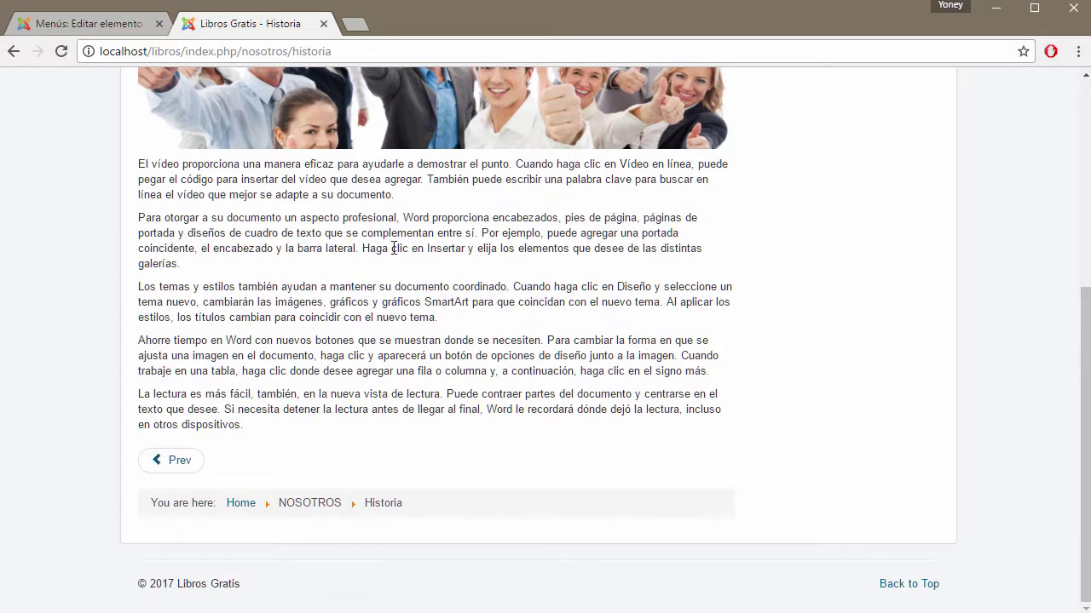
{"action": "scroll", "coordinate": [600, 411], "scroll_direction": "up", "scroll_amount": 2}
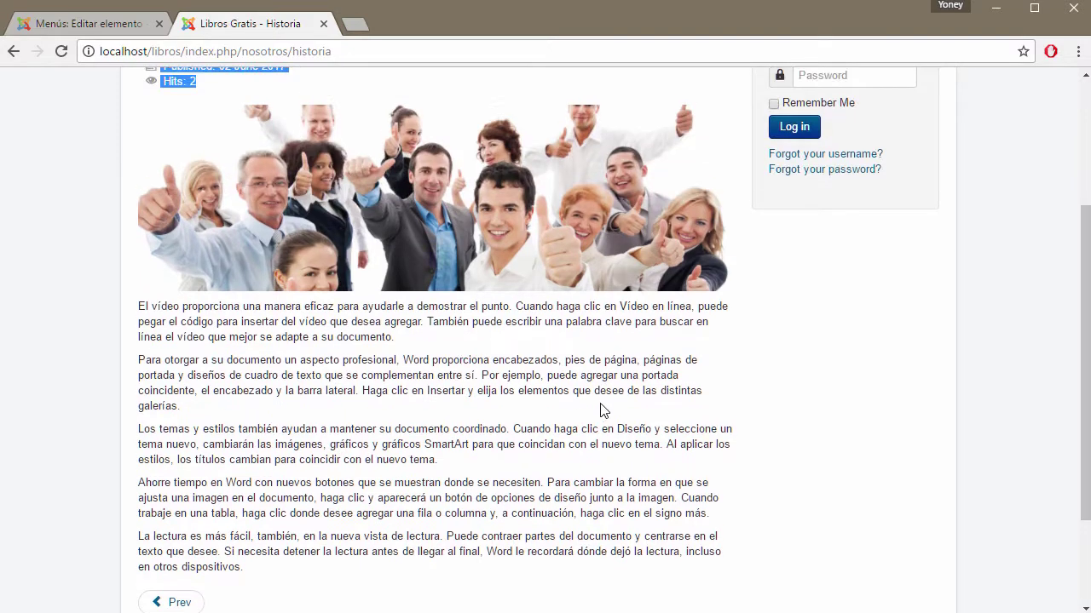
Return to the Historia item's options and set Mostrar votaciones and Mostrar iconos to Ocultar
{"action": "left_click", "coordinate": [113, 25]}
{"action": "scroll", "coordinate": [562, 435], "scroll_direction": "down", "scroll_amount": 2}
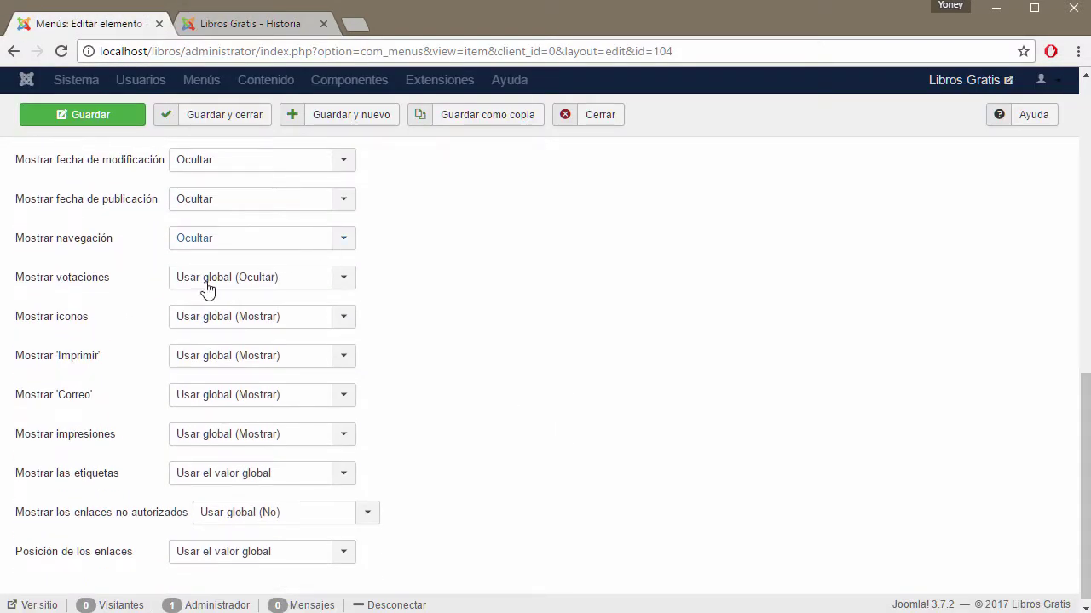
{"action": "left_click", "coordinate": [344, 283]}
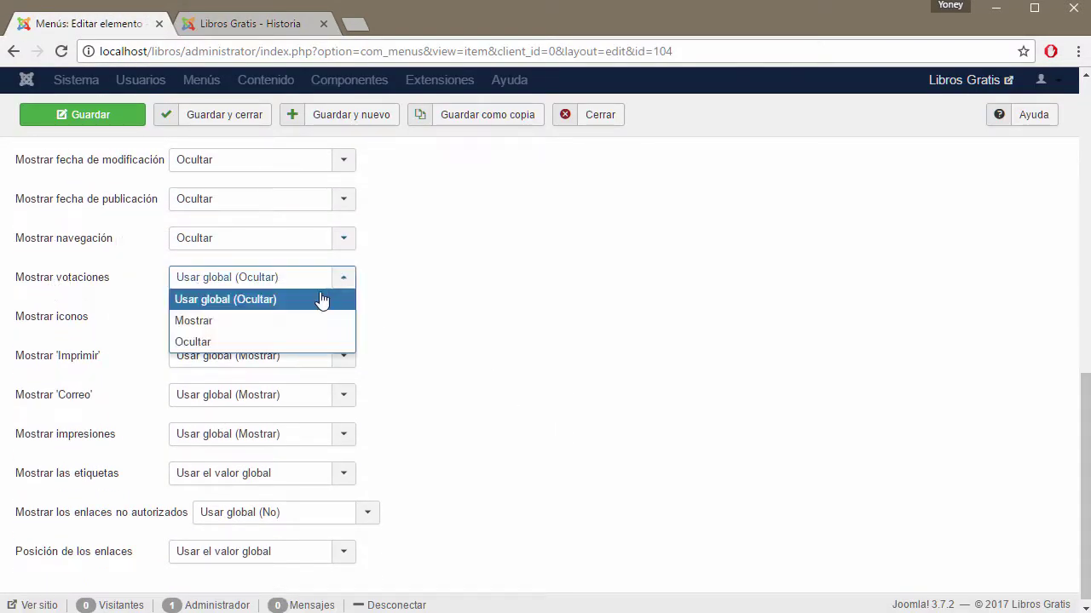
{"action": "left_click", "coordinate": [237, 342]}
{"action": "left_click", "coordinate": [239, 320]}
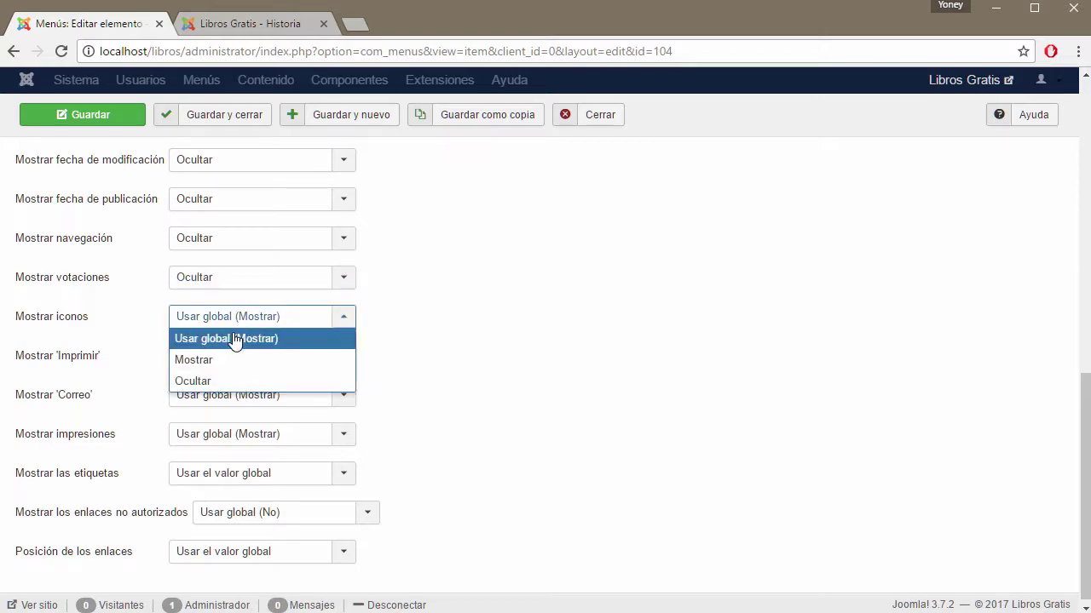
{"action": "left_click", "coordinate": [216, 380]}
Check the print and email options of the Historia article on the public site
{"action": "left_click", "coordinate": [264, 26]}
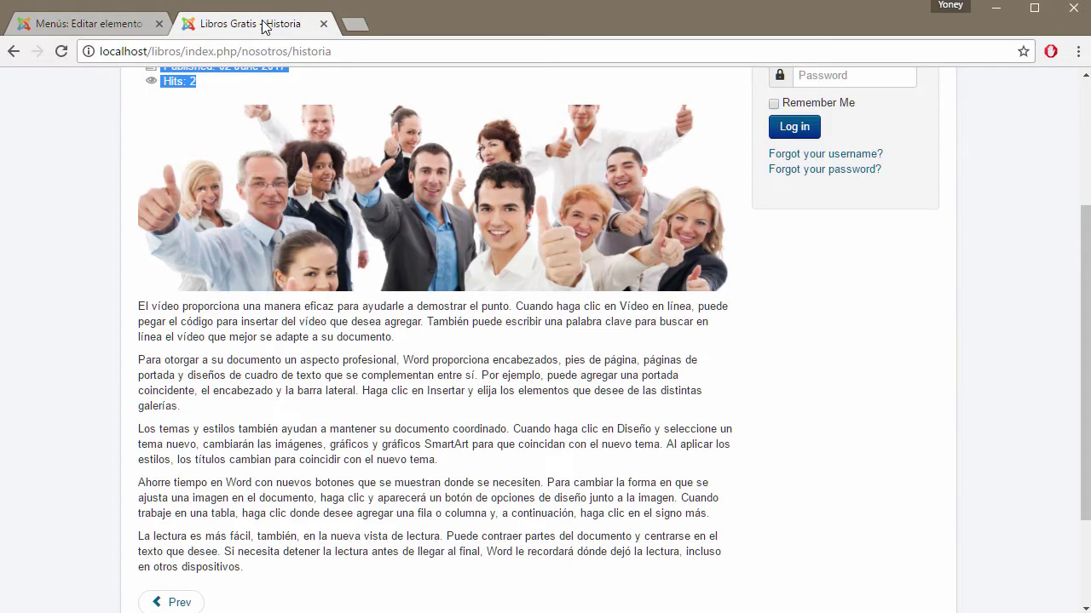
{"action": "scroll", "coordinate": [558, 356], "scroll_direction": "up", "scroll_amount": 3}
{"action": "left_click", "coordinate": [714, 271]}
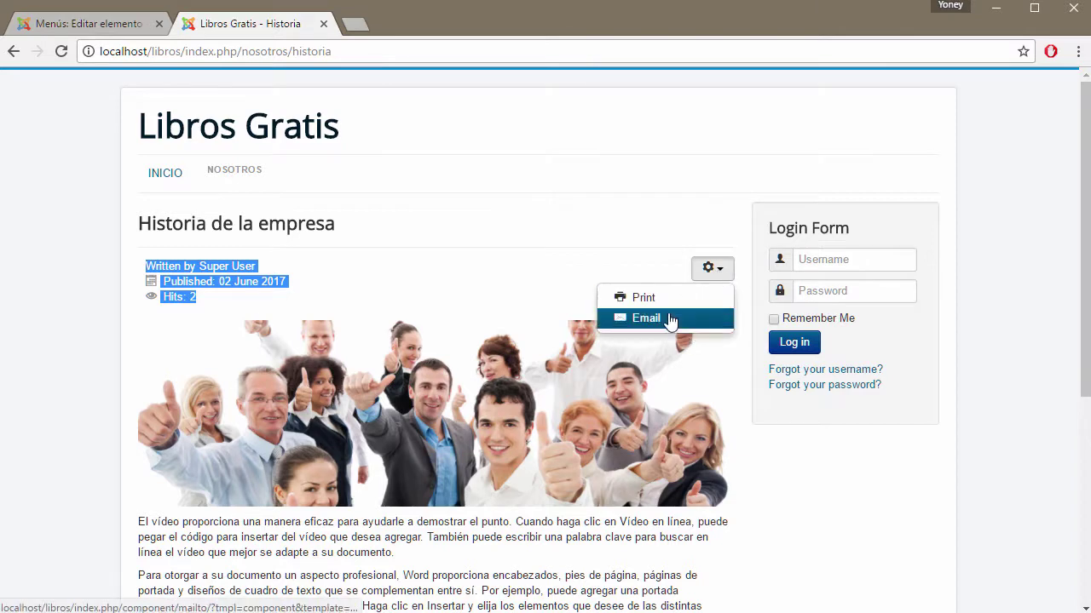
Save the Historia menu item and reload its public page to check the article's print and email options
{"action": "left_click", "coordinate": [135, 21]}
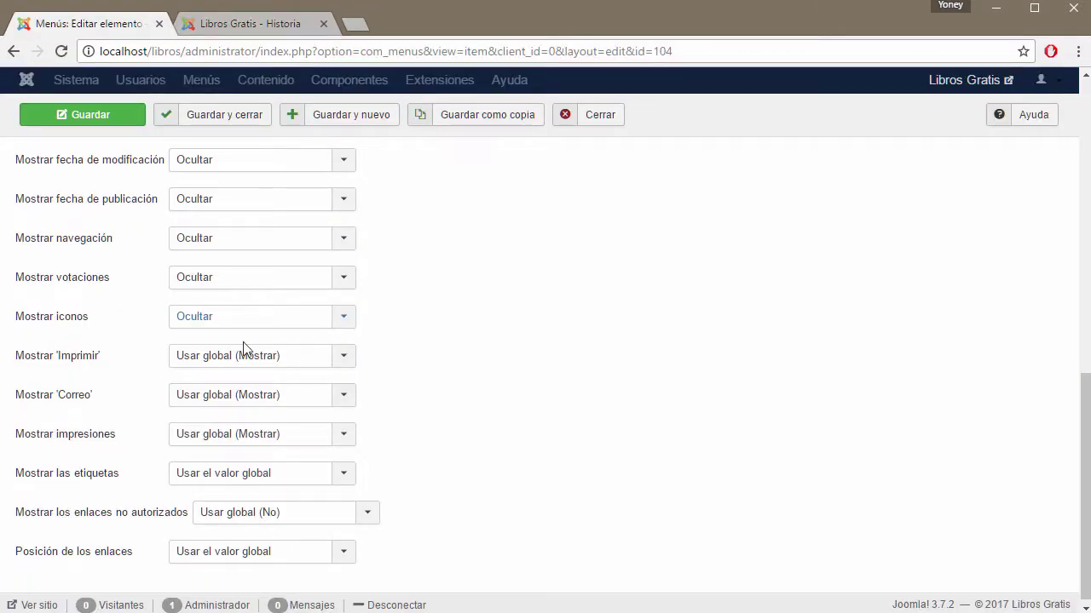
{"action": "mouse_move", "coordinate": [88, 362]}
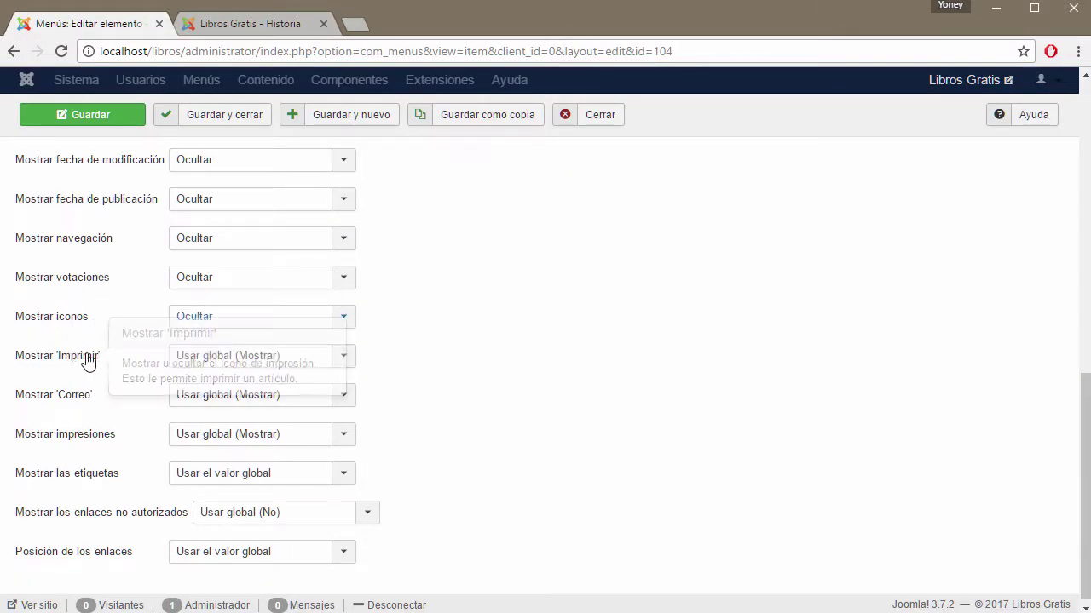
{"action": "left_click", "coordinate": [51, 124]}
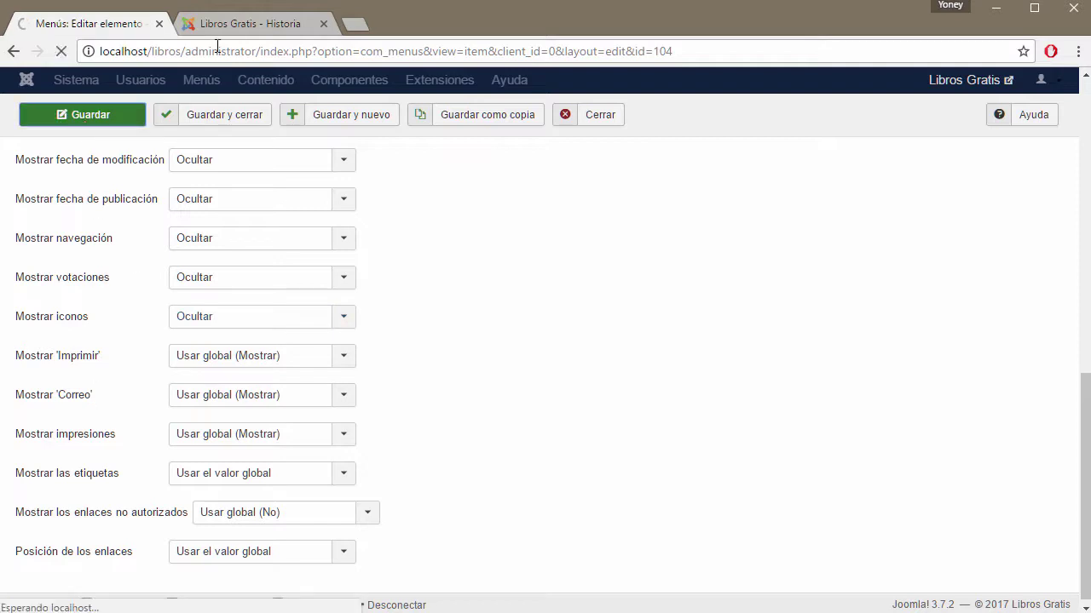
{"action": "left_click", "coordinate": [241, 20]}
{"action": "left_click", "coordinate": [61, 51]}
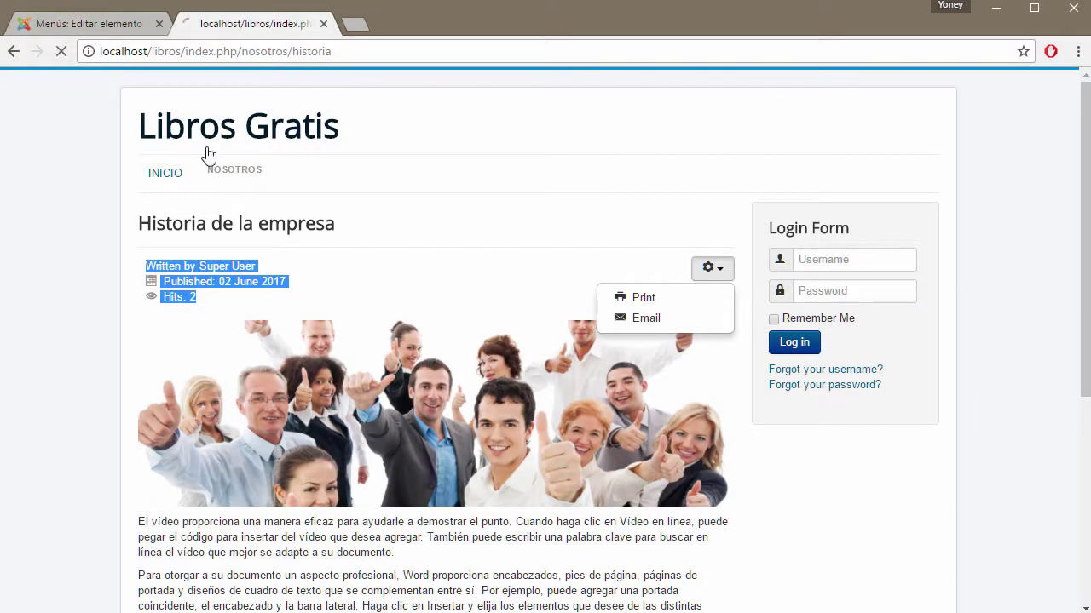
{"action": "left_click", "coordinate": [716, 271]}
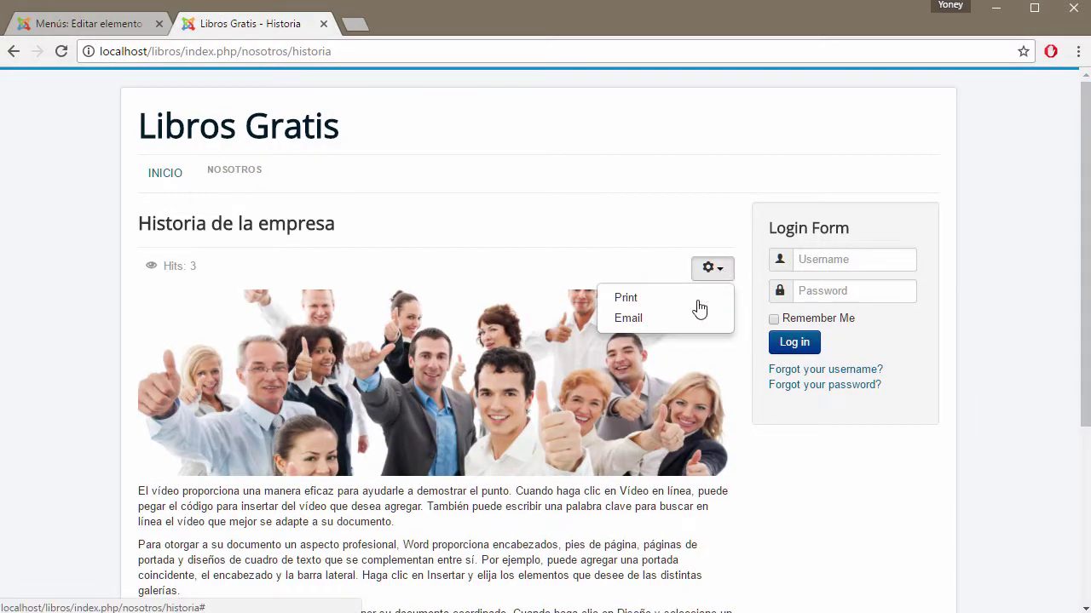
Set Mostrar 'Imprimir' and Mostrar 'Correo' to Ocultar in the Historia menu item's options
{"action": "left_click", "coordinate": [137, 25]}
{"action": "scroll", "coordinate": [562, 465], "scroll_direction": "down", "scroll_amount": 2}
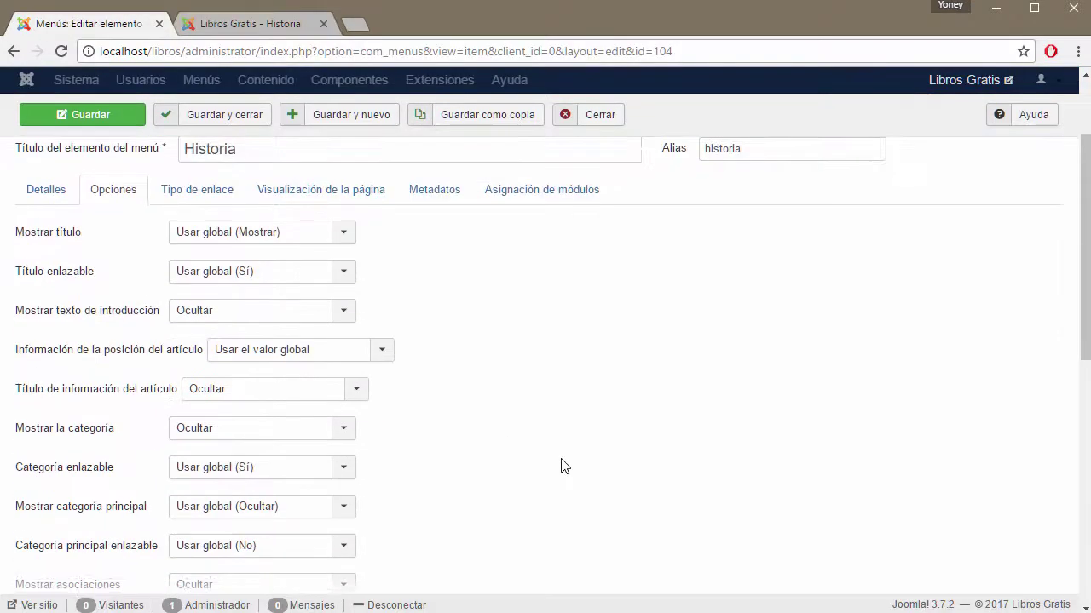
{"action": "scroll", "coordinate": [562, 465], "scroll_direction": "down", "scroll_amount": 4}
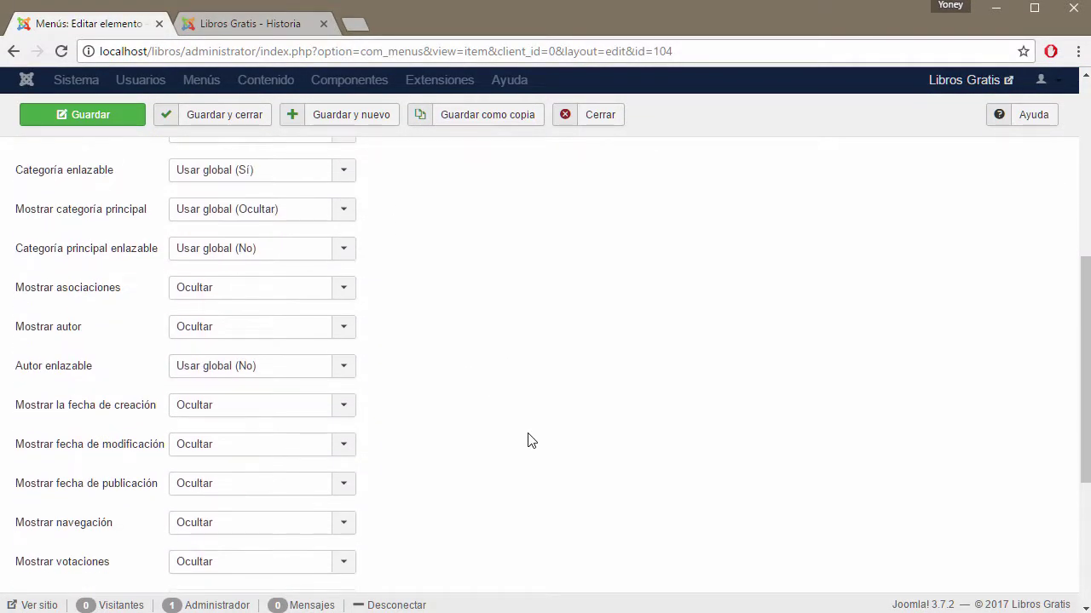
{"action": "scroll", "coordinate": [528, 441], "scroll_direction": "down", "scroll_amount": 1}
{"action": "scroll", "coordinate": [515, 455], "scroll_direction": "down", "scroll_amount": 2}
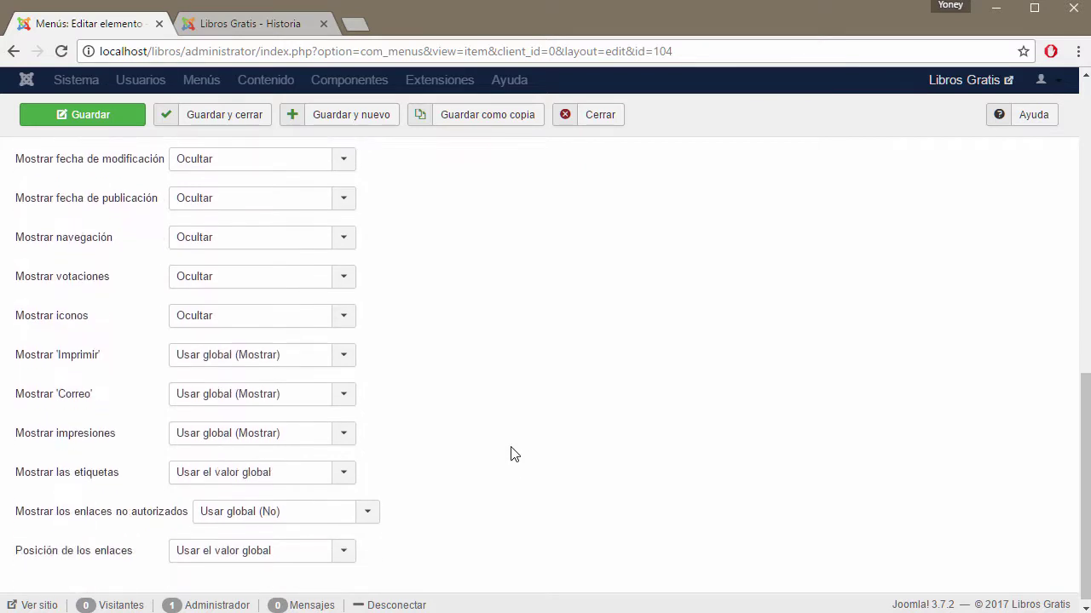
{"action": "left_click", "coordinate": [343, 356]}
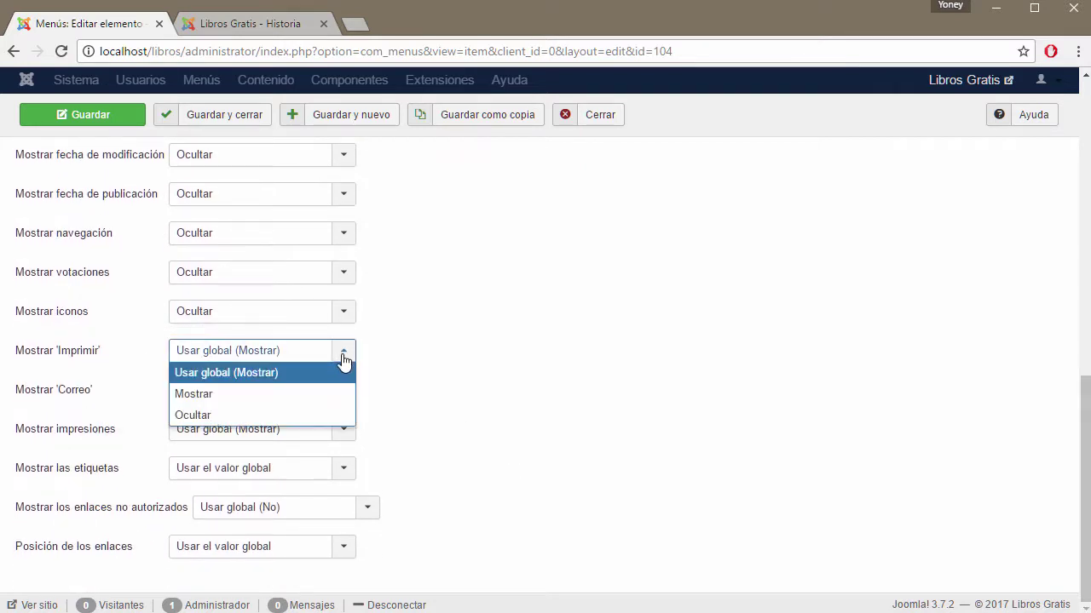
{"action": "left_click", "coordinate": [273, 415]}
{"action": "left_click", "coordinate": [344, 392]}
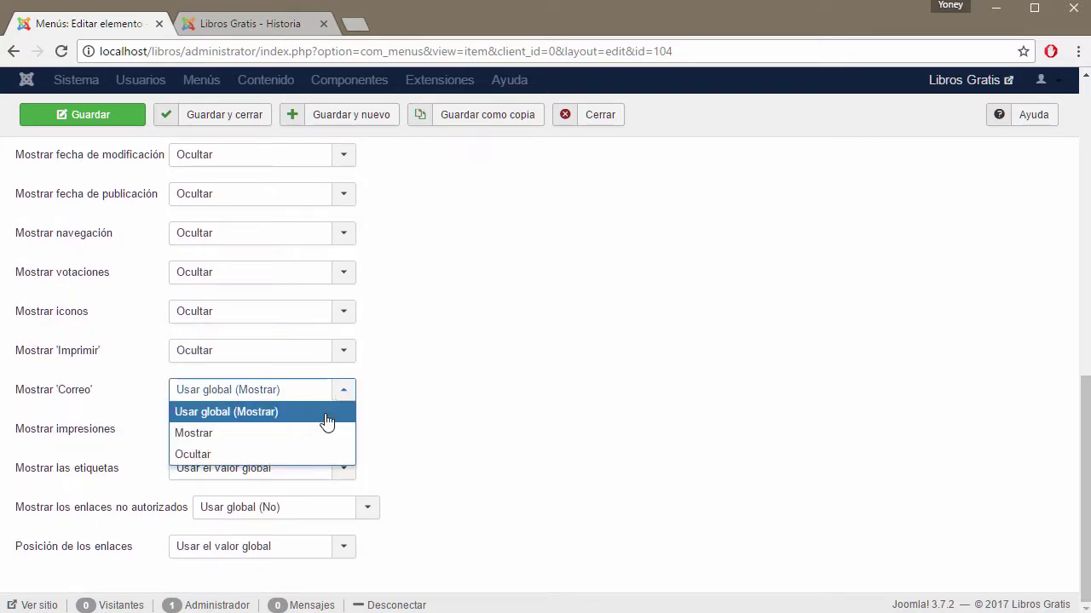
{"action": "left_click", "coordinate": [293, 459]}
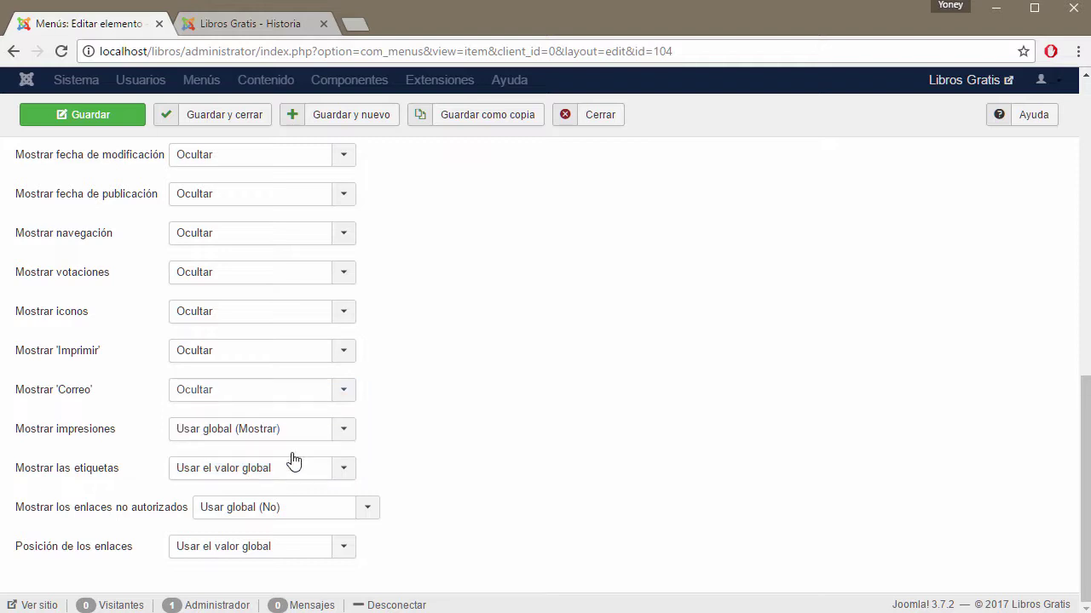
Set Mostrar impresiones and Mostrar las etiquetas to Ocultar for the Historia item and save it
{"action": "left_click", "coordinate": [347, 433]}
{"action": "left_click", "coordinate": [225, 496]}
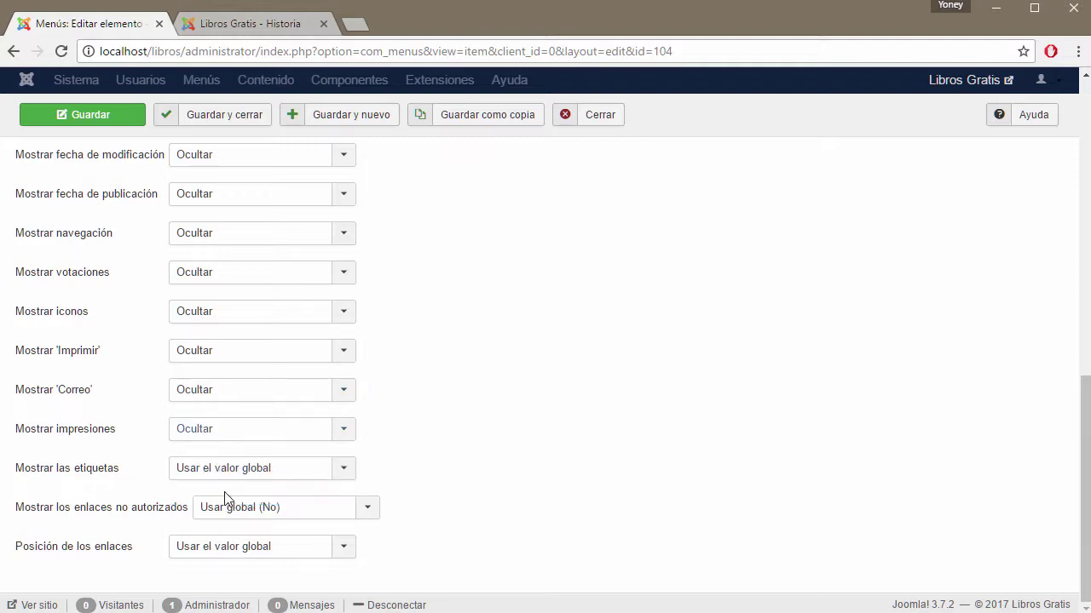
{"action": "left_click", "coordinate": [344, 468]}
{"action": "left_click", "coordinate": [287, 535]}
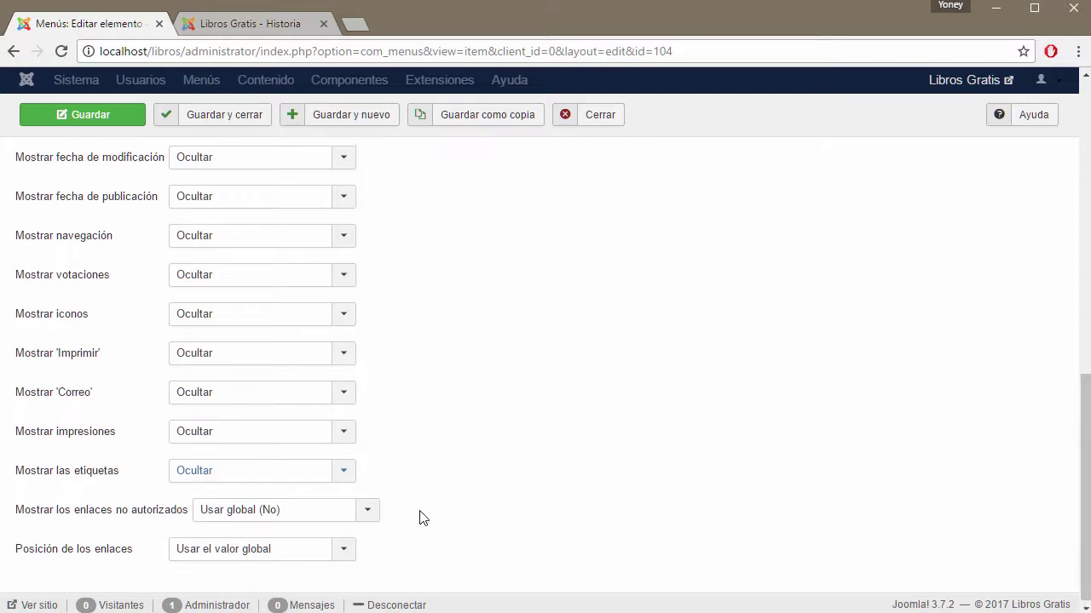
{"action": "left_click", "coordinate": [82, 115]}
{"action": "left_click", "coordinate": [83, 159]}
Reload the public Historia page and examine the article header, the text, the breadcrumb trail and the login form
{"action": "left_click", "coordinate": [252, 31]}
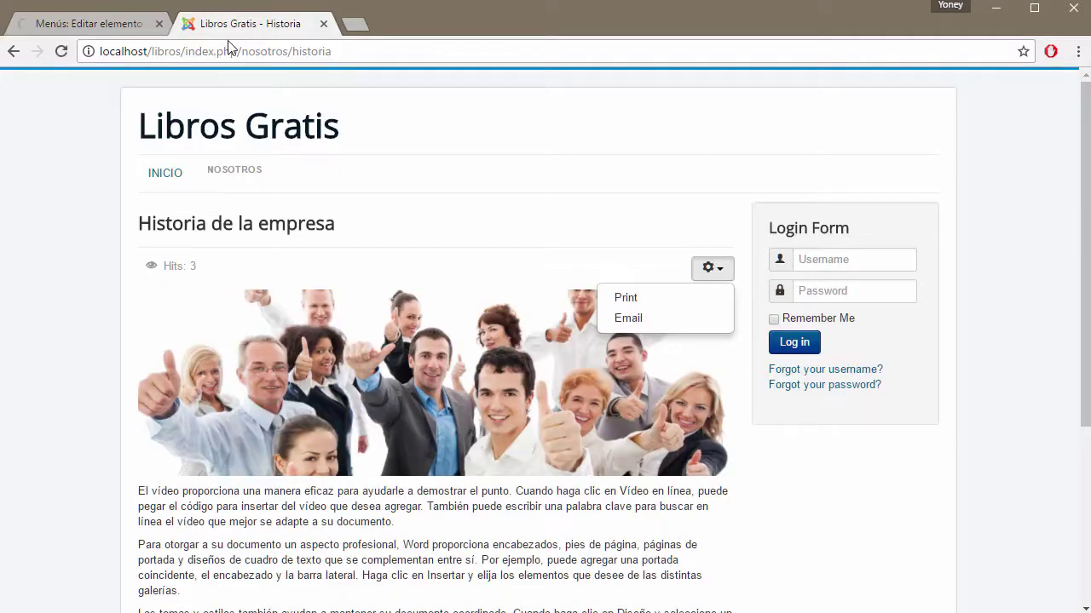
{"action": "left_click", "coordinate": [68, 53]}
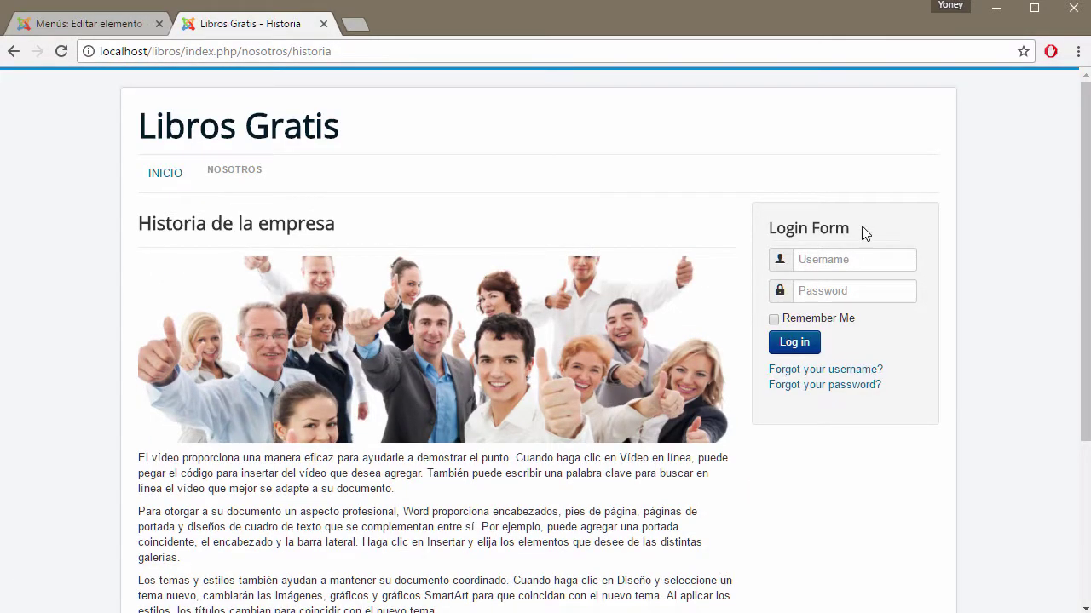
{"action": "scroll", "coordinate": [546, 457], "scroll_direction": "down", "scroll_amount": 3}
{"action": "scroll", "coordinate": [435, 250], "scroll_direction": "up", "scroll_amount": 3}
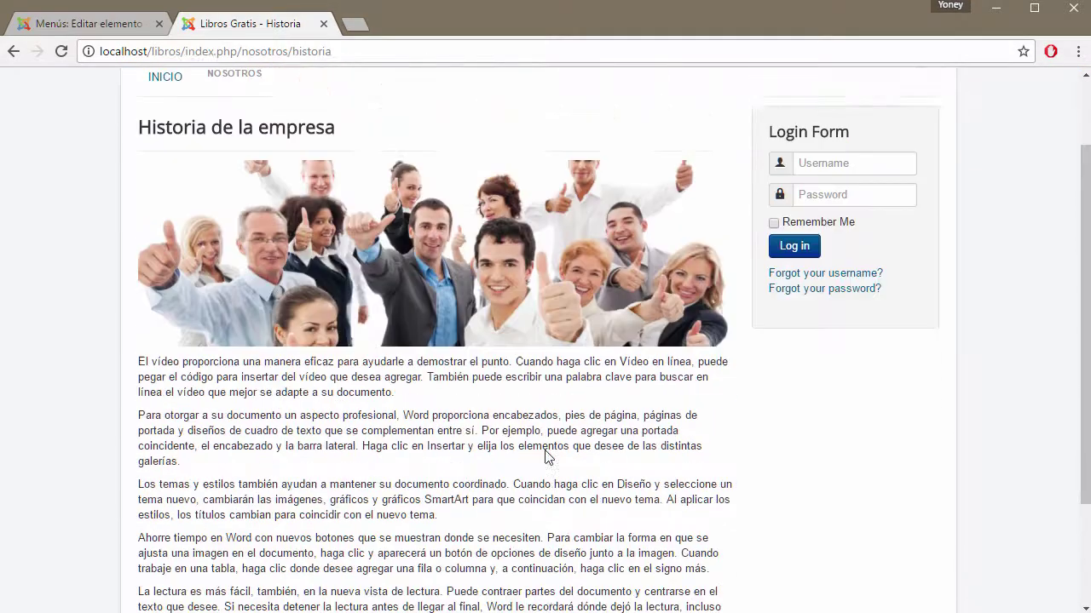
{"action": "scroll", "coordinate": [429, 408], "scroll_direction": "down", "scroll_amount": 3}
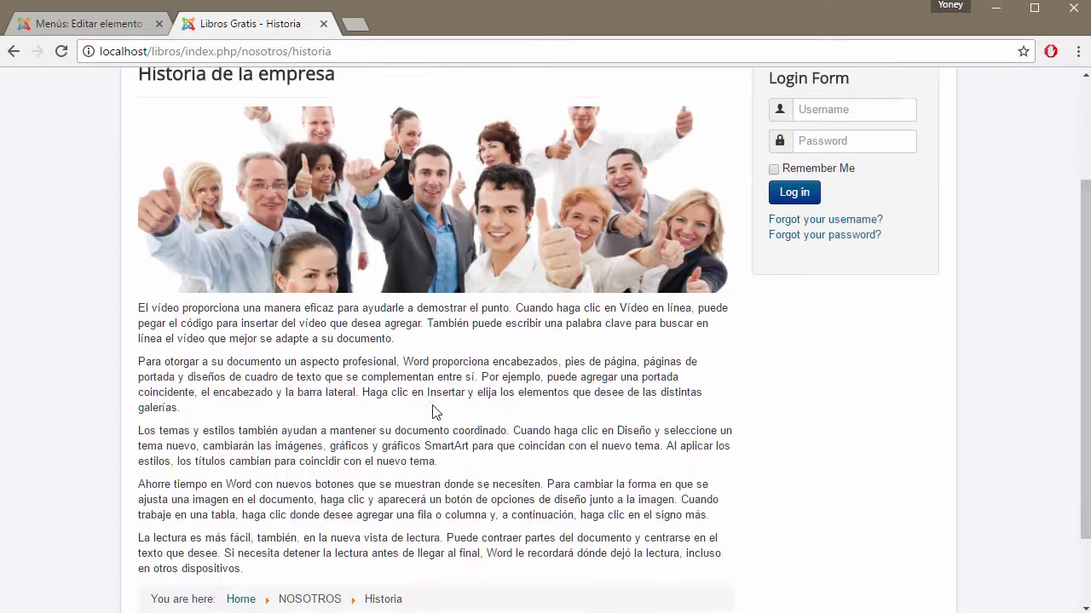
{"action": "mouse_move", "coordinate": [143, 508]}
{"action": "left_mouse_down"}
{"action": "mouse_move", "coordinate": [443, 509]}
{"action": "mouse_move", "coordinate": [138, 508]}
{"action": "left_mouse_up"}
{"action": "left_click", "coordinate": [394, 537]}
{"action": "scroll", "coordinate": [531, 514], "scroll_direction": "up", "scroll_amount": 3}
{"action": "left_click", "coordinate": [827, 259]}
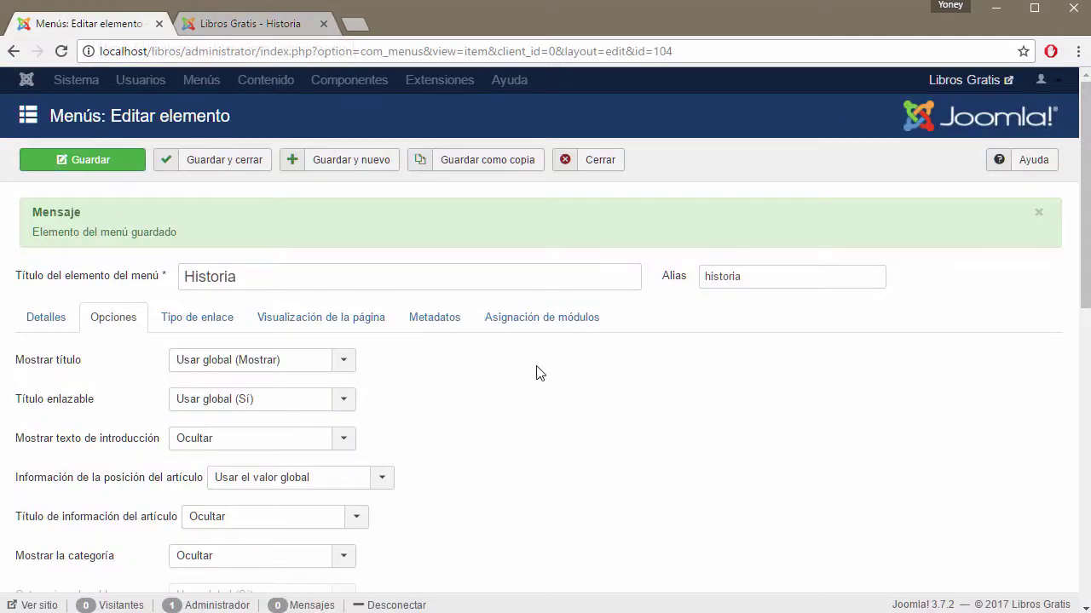
Close the Historia menu item and look over the modules around the article on the public site
{"action": "left_click", "coordinate": [593, 162]}
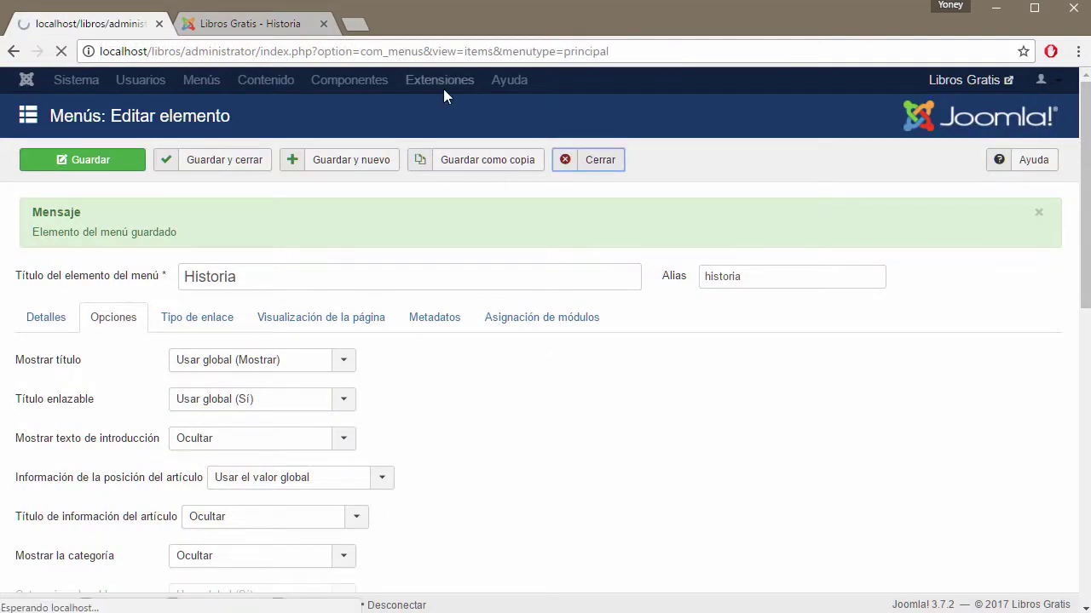
{"action": "left_click", "coordinate": [249, 23]}
{"action": "scroll", "coordinate": [805, 421], "scroll_direction": "down", "scroll_amount": 5}
{"action": "scroll", "coordinate": [792, 409], "scroll_direction": "up", "scroll_amount": 5}
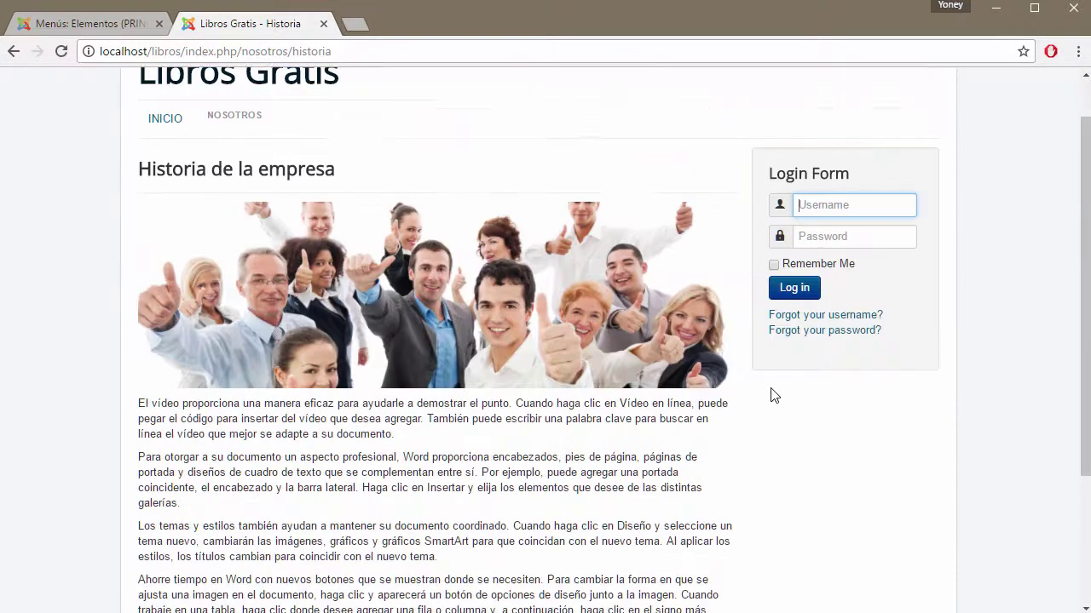
{"action": "left_click", "coordinate": [134, 25]}
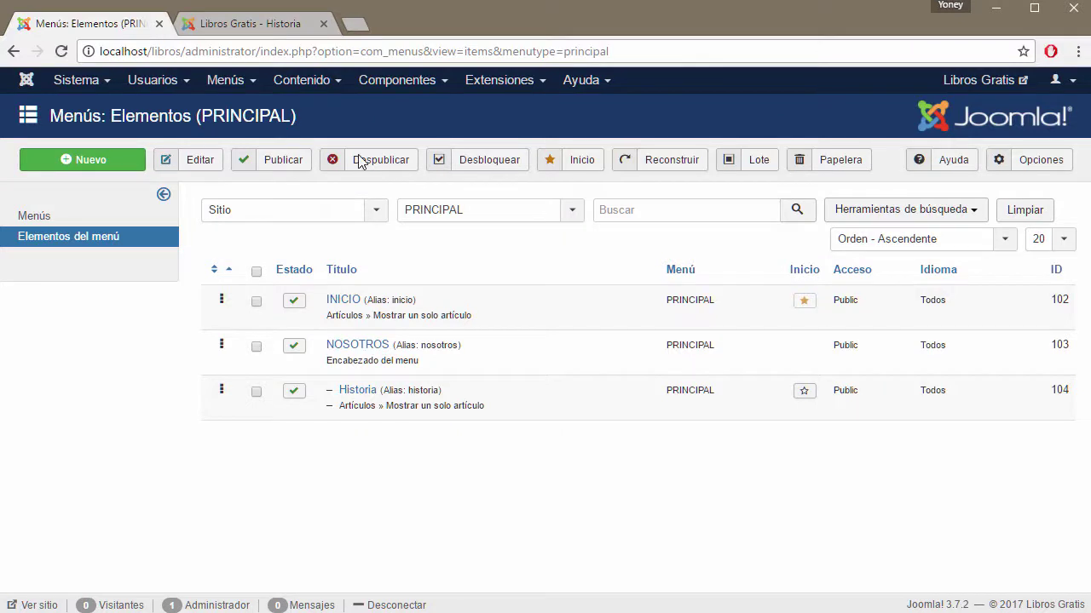
Unpublish the Breadcrumbs and Login Form modules in the site's module list
{"action": "left_click", "coordinate": [530, 80]}
{"action": "left_click", "coordinate": [496, 142]}
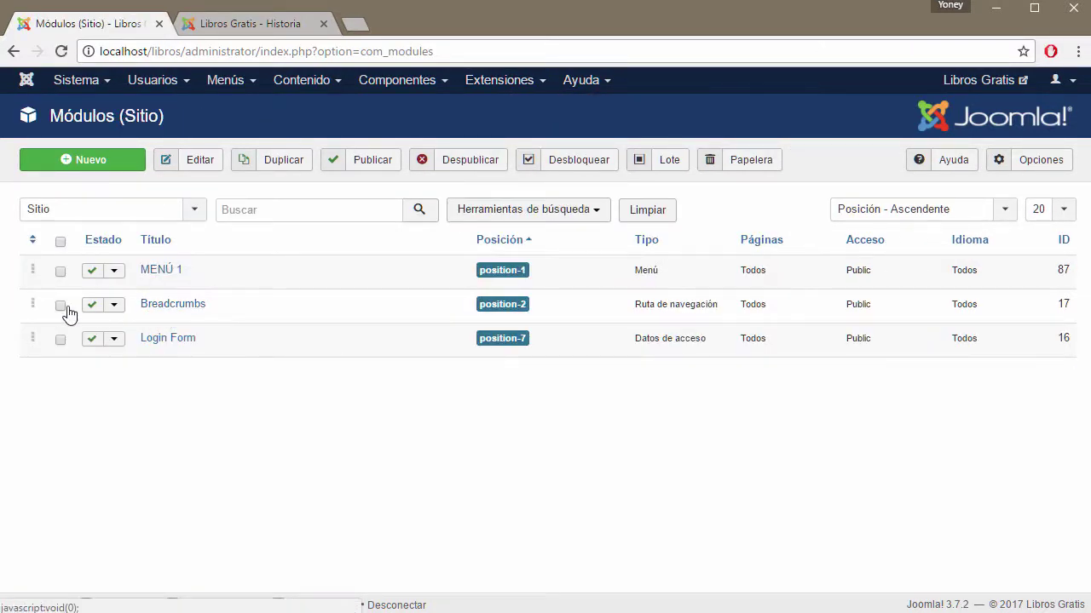
{"action": "left_click", "coordinate": [94, 307]}
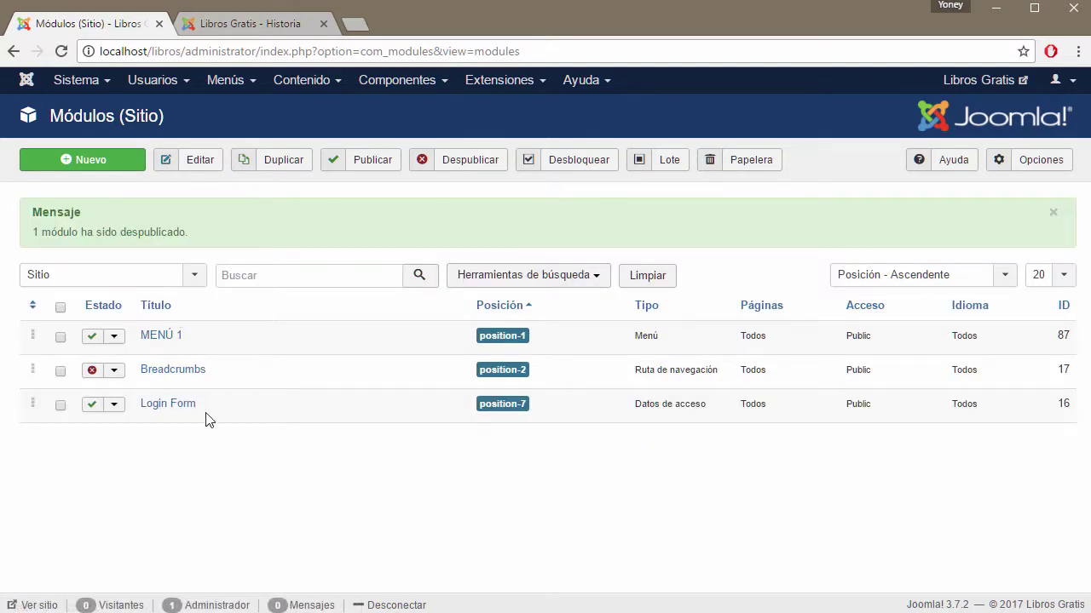
{"action": "left_click", "coordinate": [91, 406]}
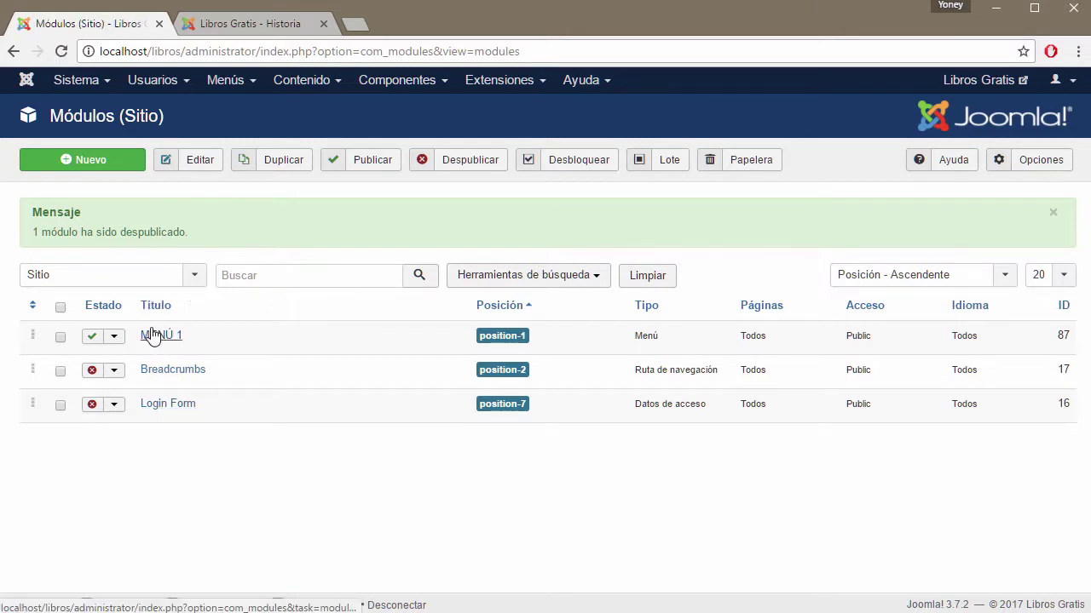
{"action": "left_click", "coordinate": [88, 163]}
Reload the public Historia page and check its layout from the menu down to the footer
{"action": "left_click", "coordinate": [227, 29]}
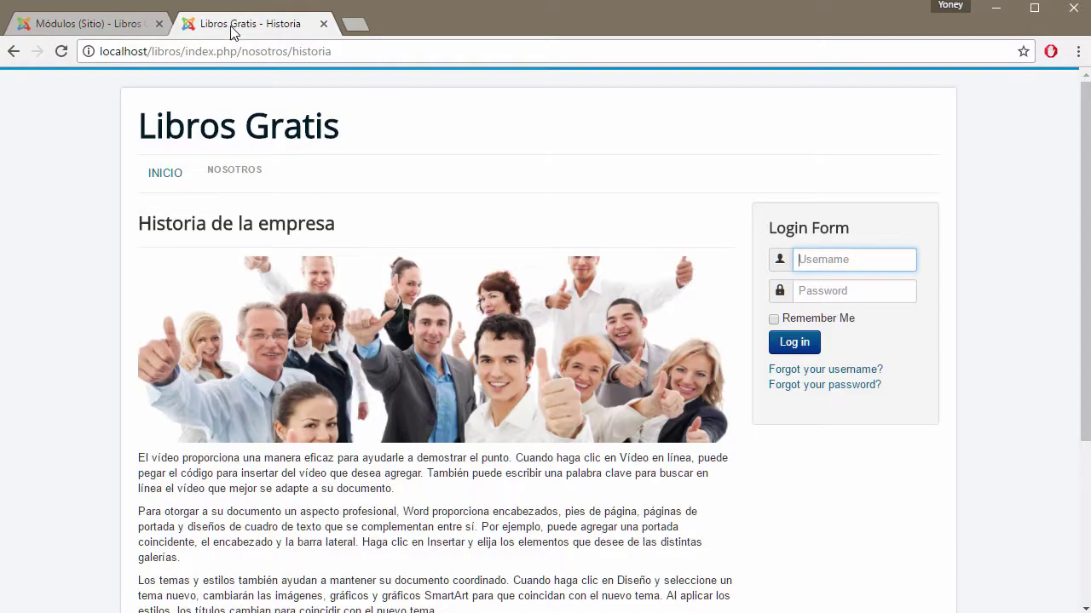
{"action": "mouse_move", "coordinate": [232, 171]}
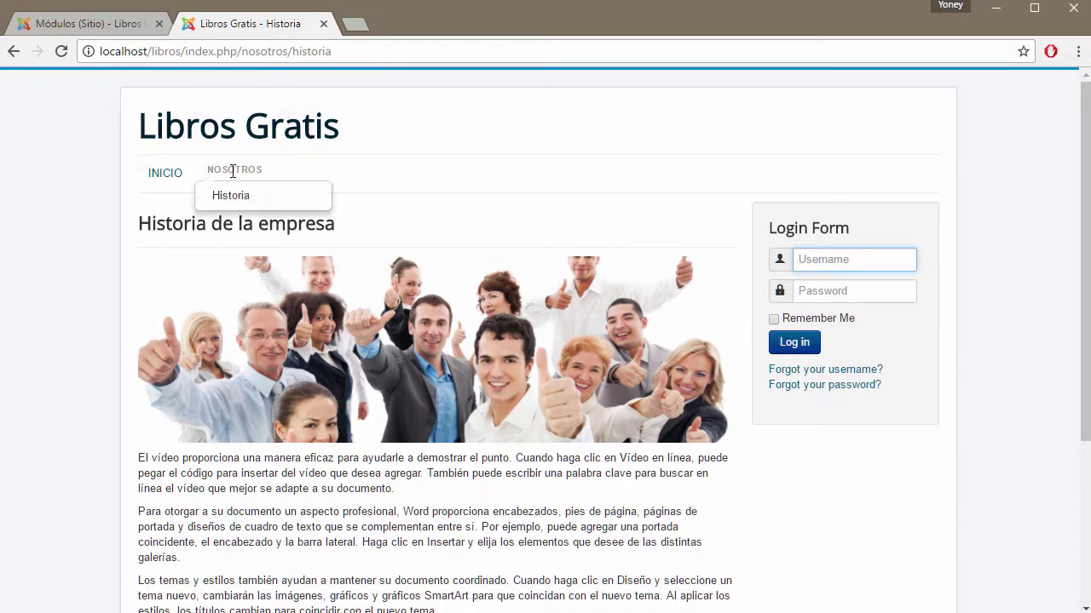
{"action": "left_click", "coordinate": [67, 55]}
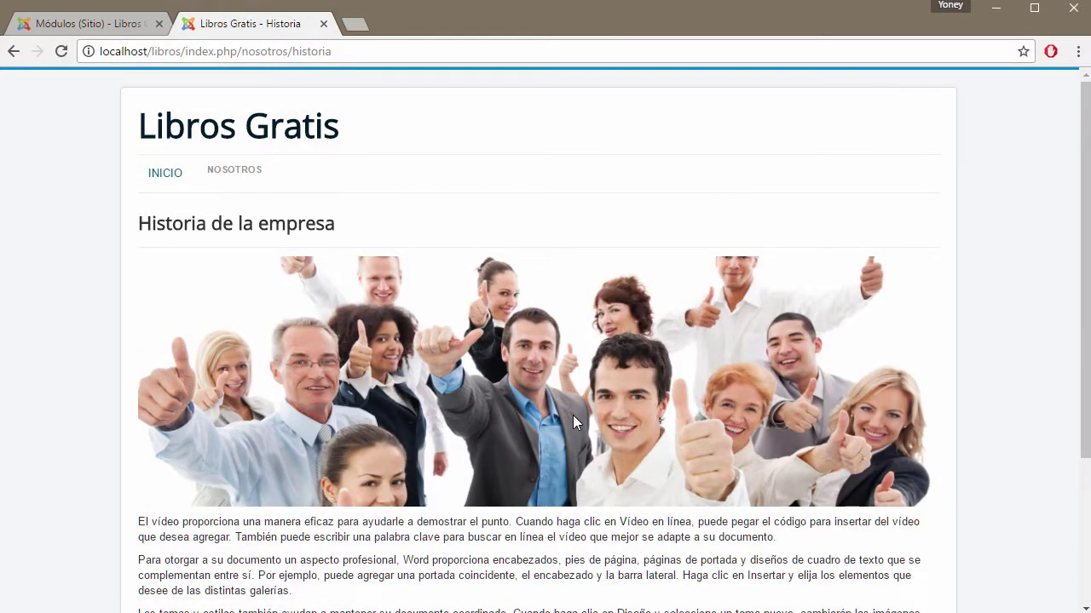
{"action": "scroll", "coordinate": [572, 415], "scroll_direction": "down", "scroll_amount": 3}
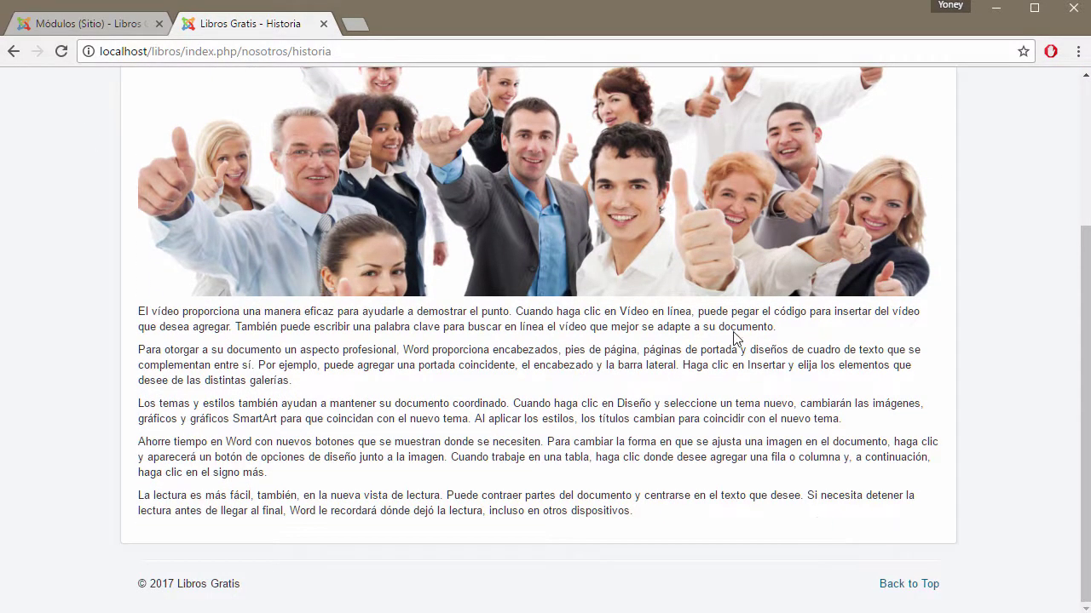
{"action": "scroll", "coordinate": [695, 324], "scroll_direction": "up", "scroll_amount": 3}
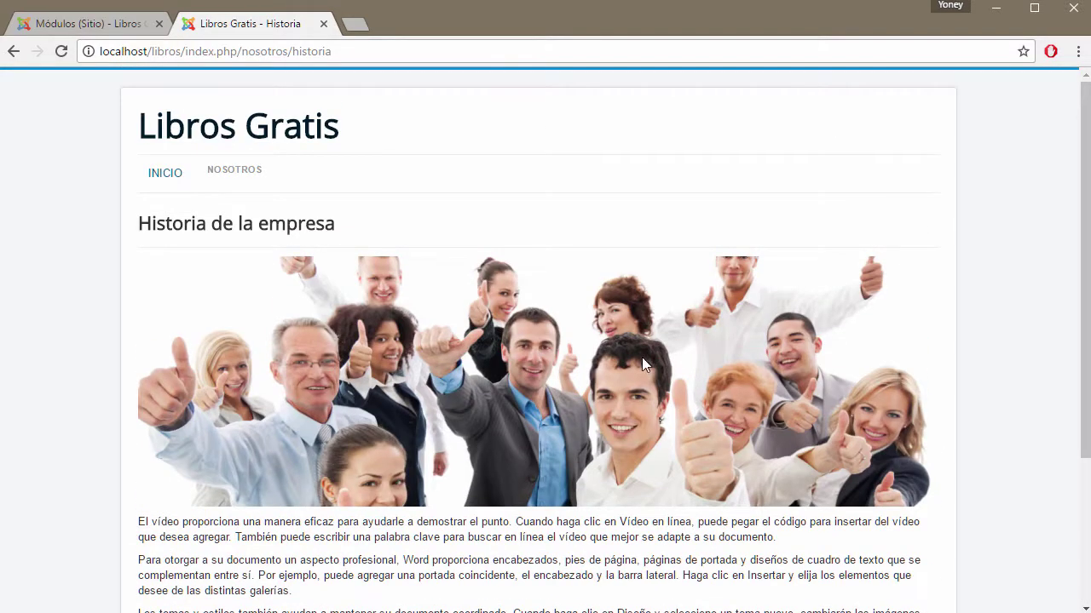
Examine the Historia article's title and body text, and open the INICIO page of the public site
{"action": "left_click_drag", "start_coordinate": [141, 223], "coordinate": [394, 227]}
{"action": "scroll", "coordinate": [486, 341], "scroll_direction": "down", "scroll_amount": 3}
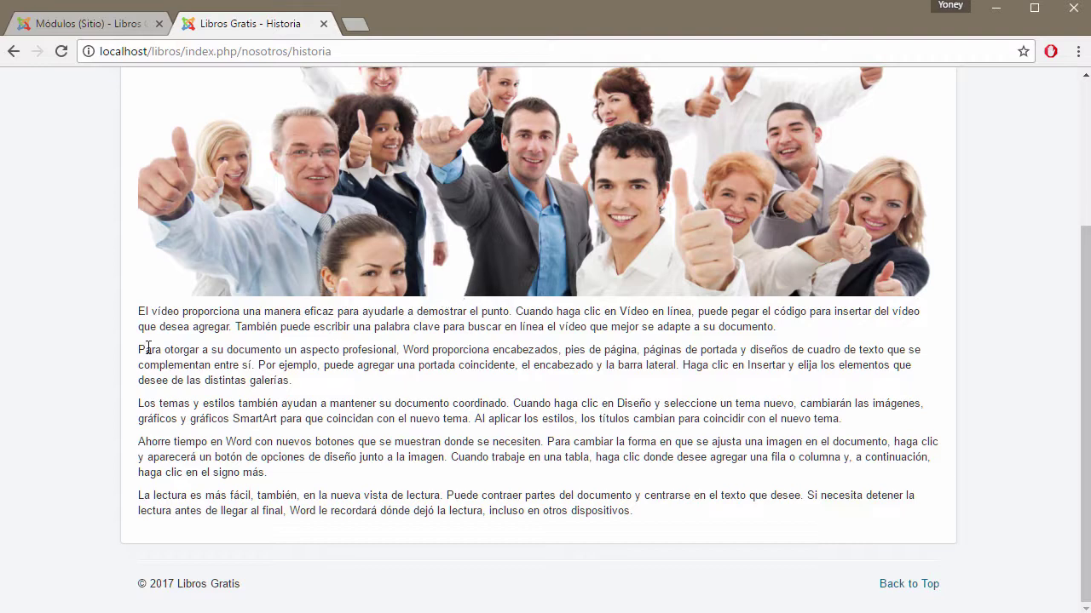
{"action": "left_click_drag", "start_coordinate": [143, 307], "coordinate": [681, 523]}
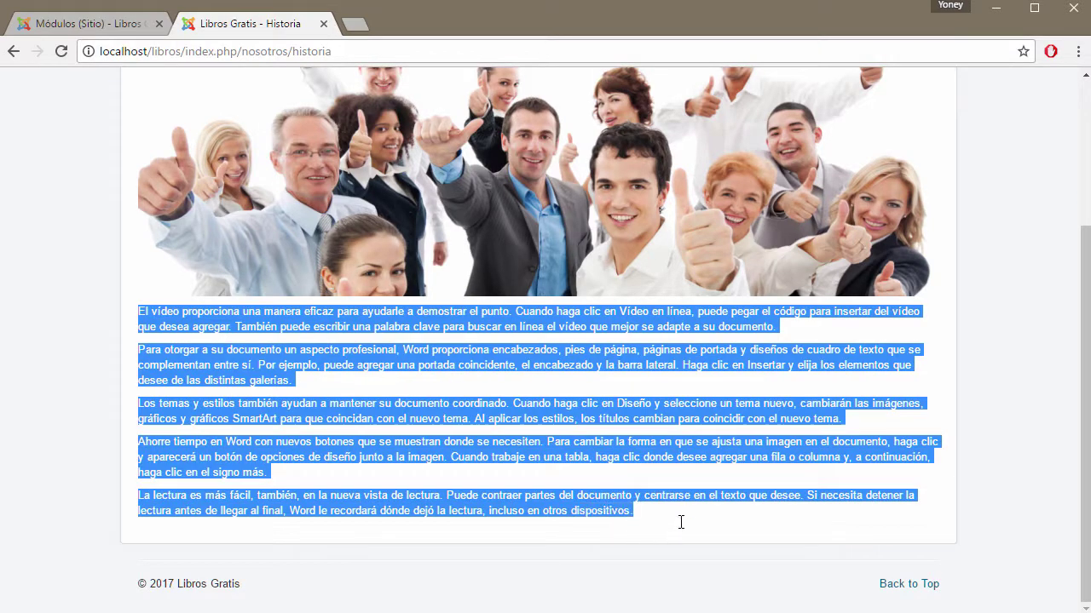
{"action": "left_click", "coordinate": [654, 511]}
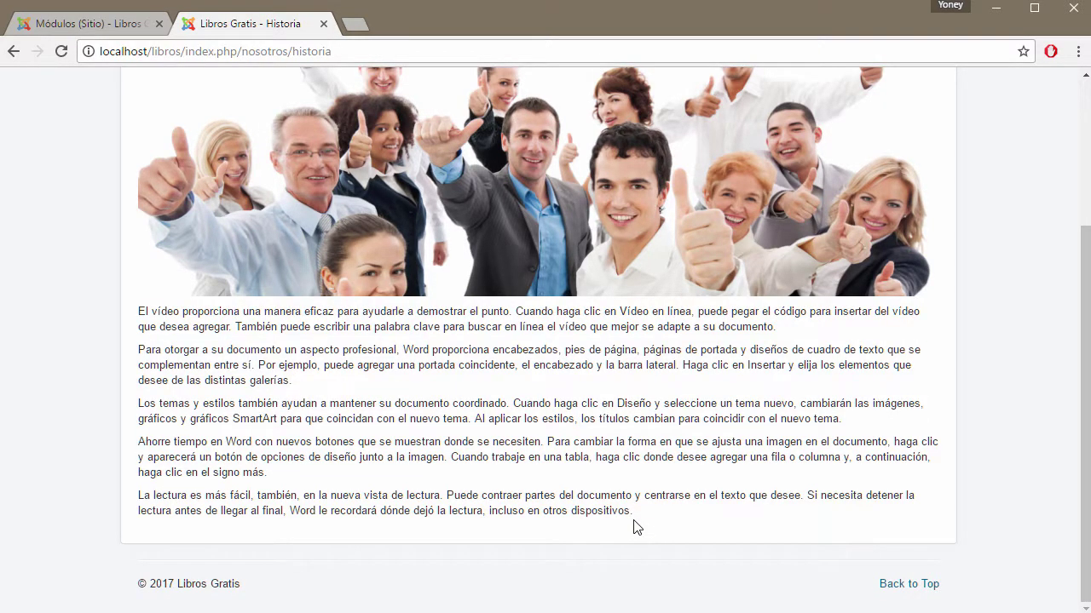
{"action": "scroll", "coordinate": [634, 528], "scroll_direction": "up", "scroll_amount": 3}
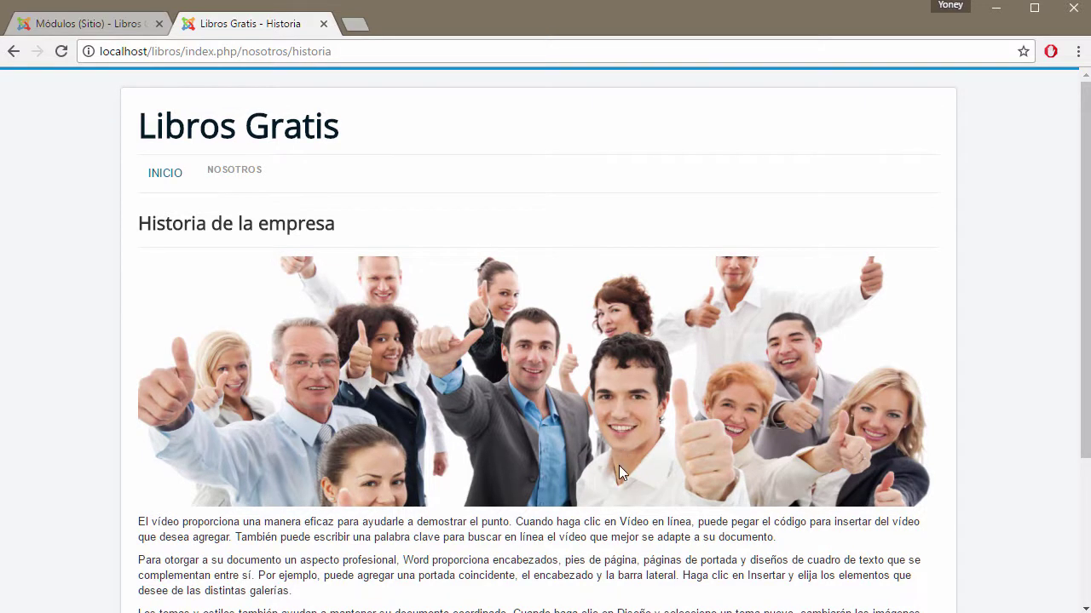
{"action": "mouse_move", "coordinate": [230, 170]}
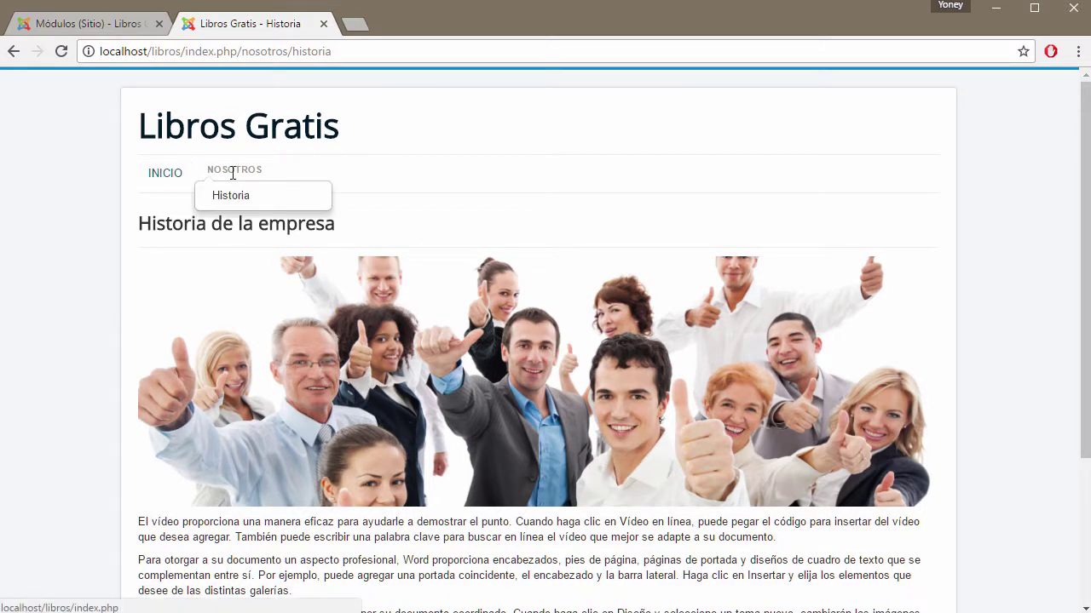
{"action": "left_click", "coordinate": [161, 181]}
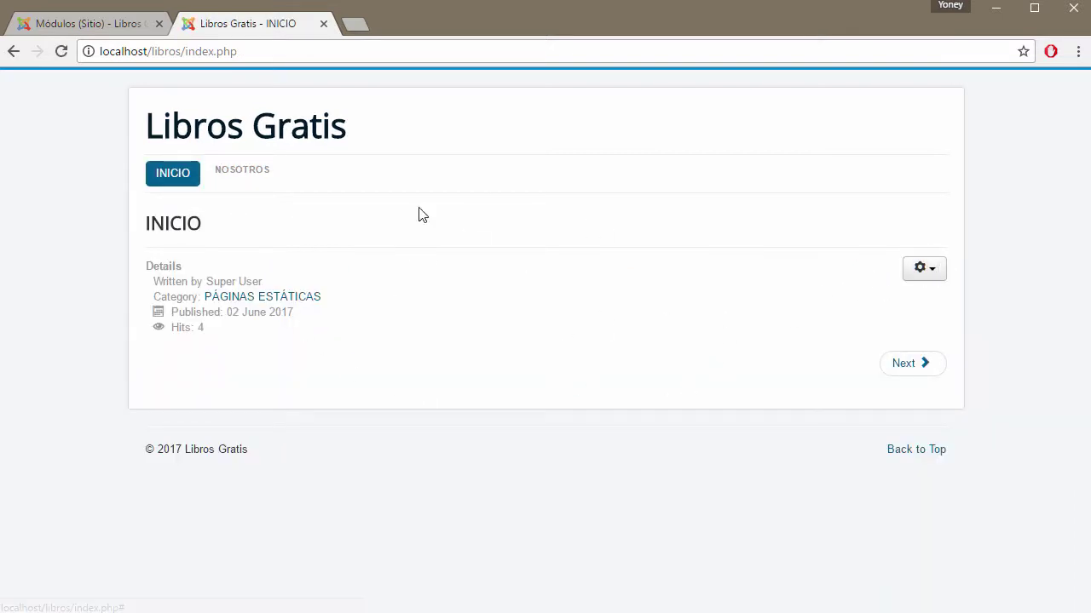
Open the Historia page under NOSOTROS on the public site and return to INICIO
{"action": "mouse_move", "coordinate": [245, 170]}
{"action": "left_click", "coordinate": [242, 199]}
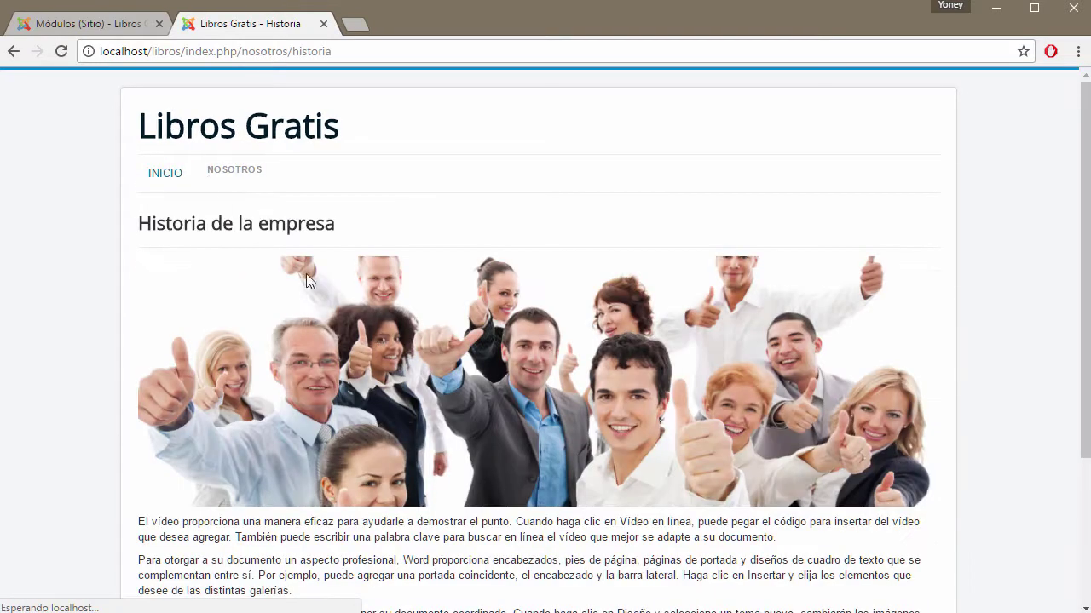
{"action": "left_click", "coordinate": [167, 177]}
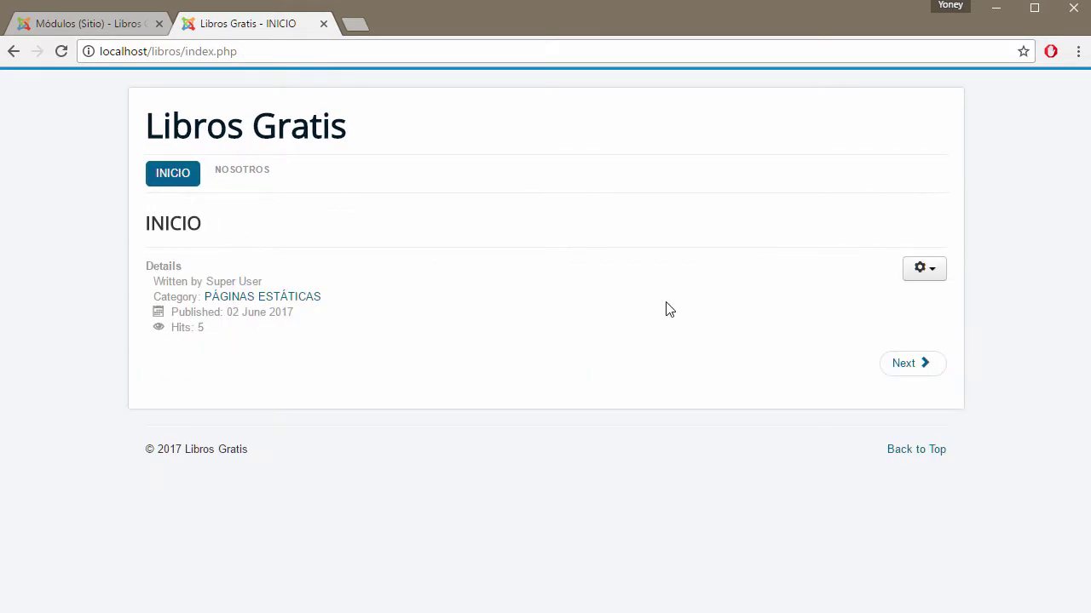
Start a new article in the site's Joomla administration
{"action": "left_click", "coordinate": [103, 23]}
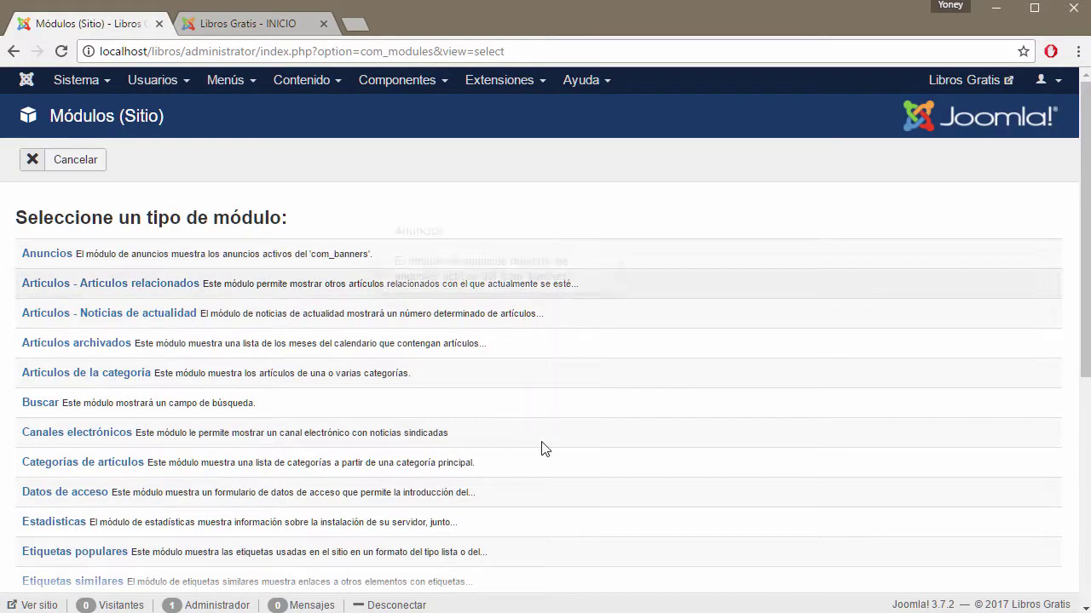
{"action": "left_click", "coordinate": [339, 88]}
{"action": "mouse_move", "coordinate": [341, 109]}
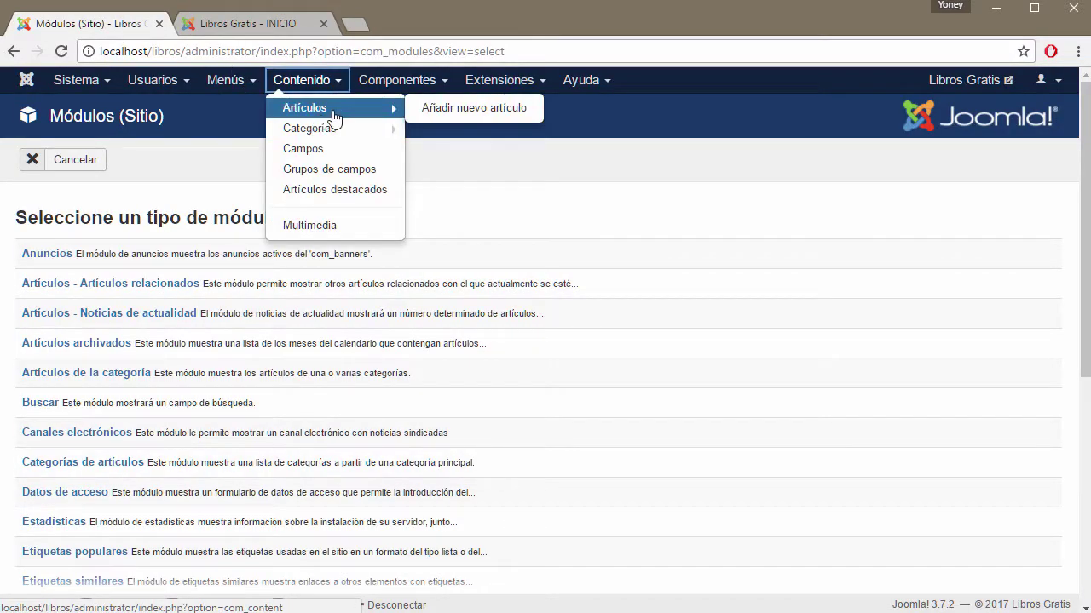
{"action": "left_click", "coordinate": [490, 109]}
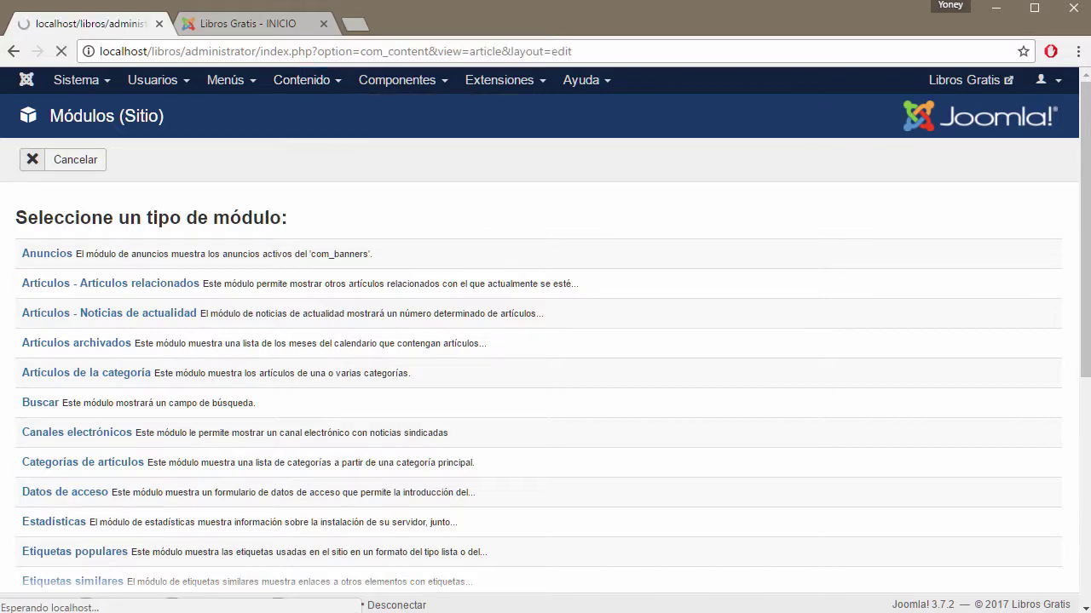
Look up the second NOSOTROS submenu entry in DOCUMENTACION.docx in Word and title the new article "Misión y Visión"
{"action": "mouse_move", "coordinate": [530, 611]}
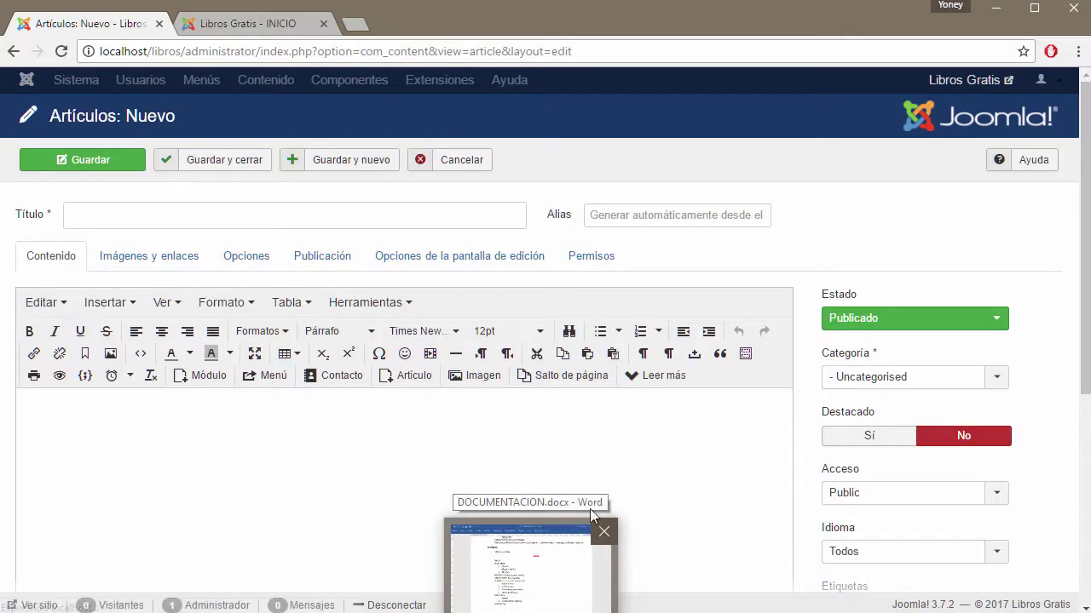
{"action": "left_click", "coordinate": [668, 467]}
{"action": "key", "text": "alt+Tab"}
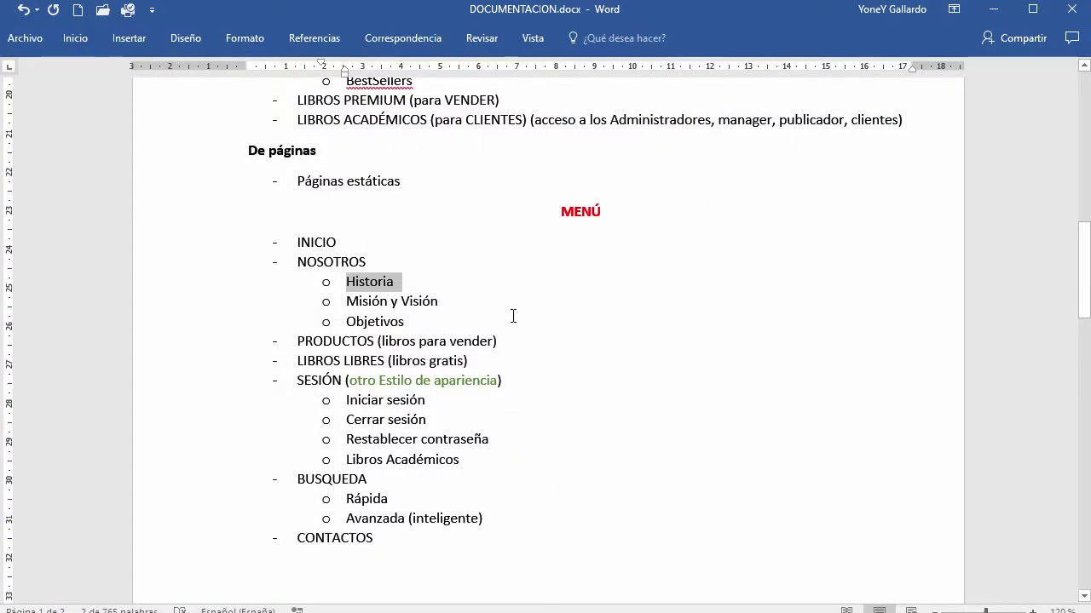
{"action": "left_click", "coordinate": [511, 317]}
{"action": "left_click_drag", "start_coordinate": [450, 300], "coordinate": [351, 303]}
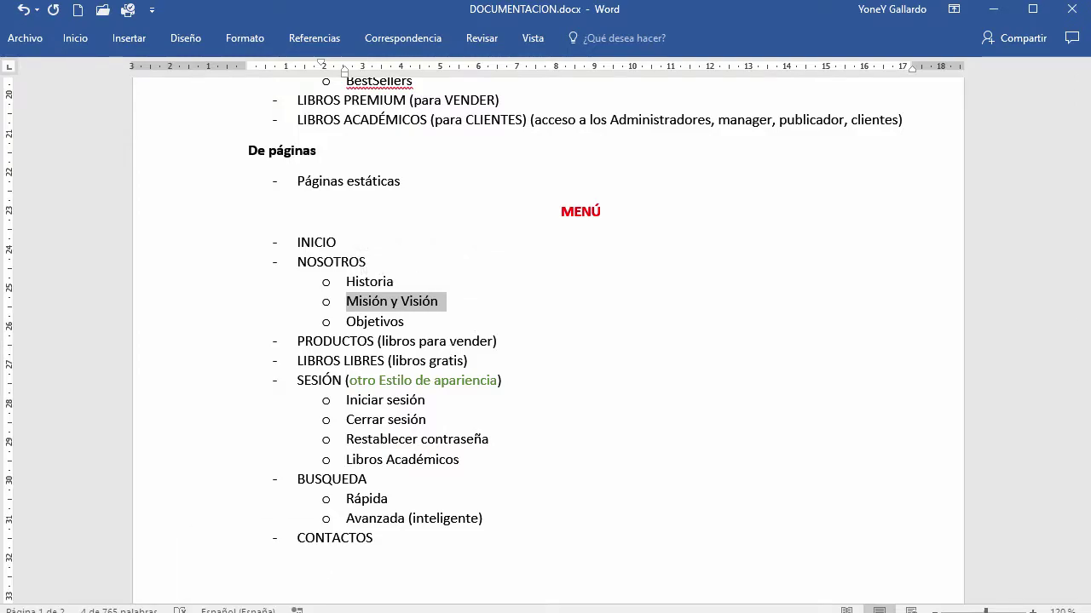
{"action": "key", "text": "alt+Tab"}
{"action": "left_click", "coordinate": [219, 210]}
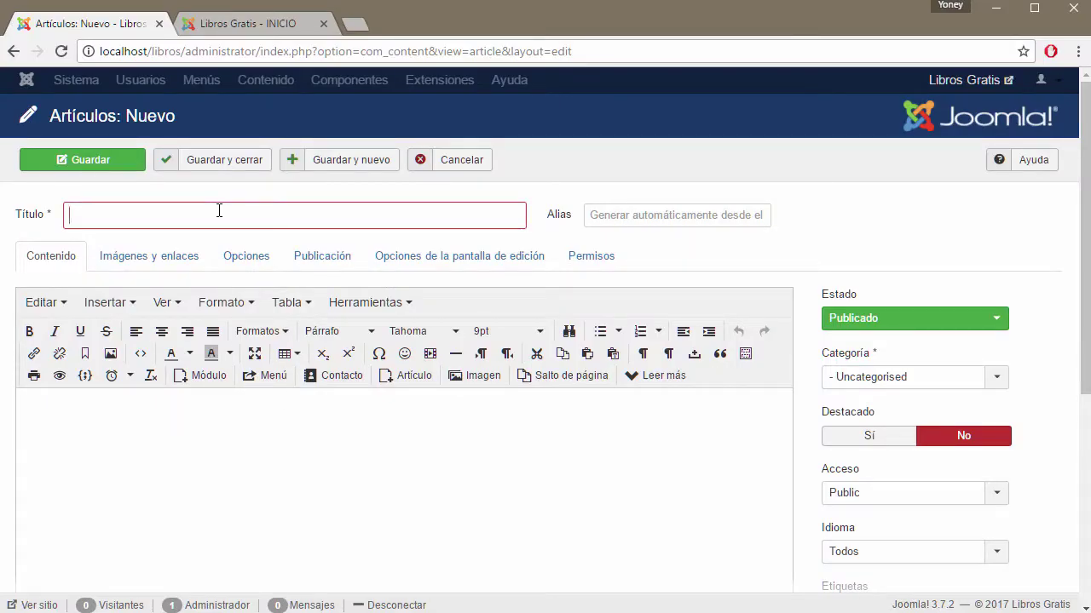
{"action": "type", "text": "Misión y Visión"}
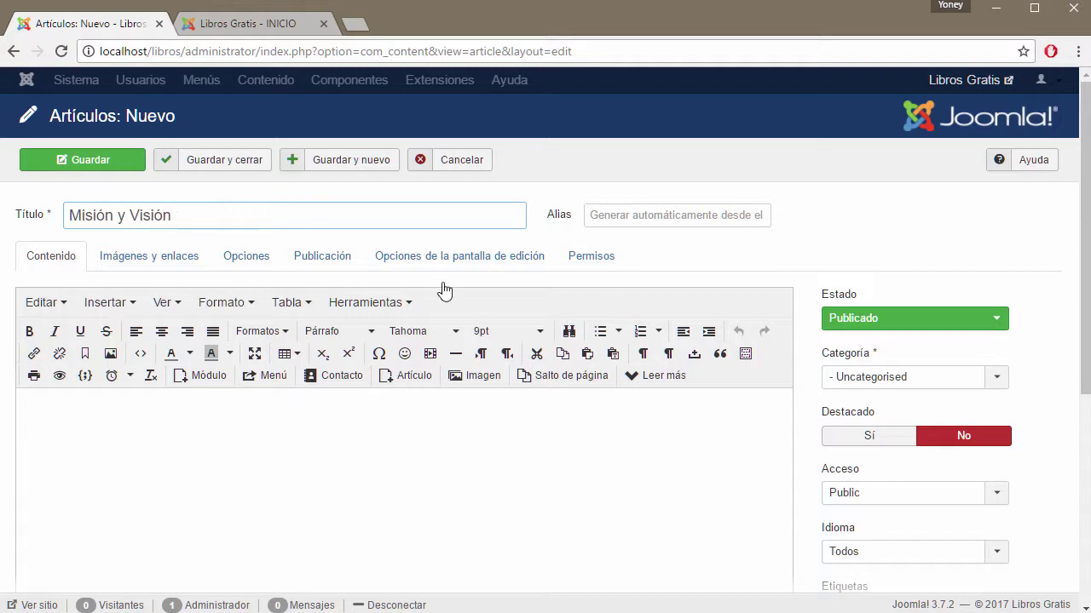
Copy the Misión y Visión paragraphs from DOCUMENTACION.docx in Word into the article body and add an empty line above them
{"action": "left_click", "coordinate": [429, 443]}
{"action": "key", "text": "alt+Tab"}
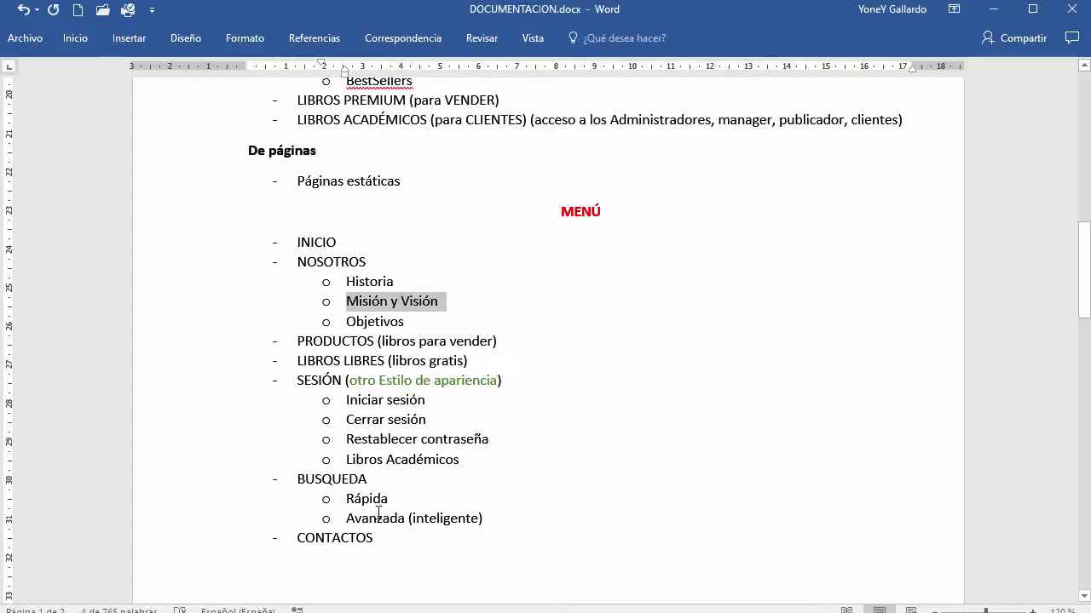
{"action": "scroll", "coordinate": [378, 512], "scroll_direction": "down", "scroll_amount": 20}
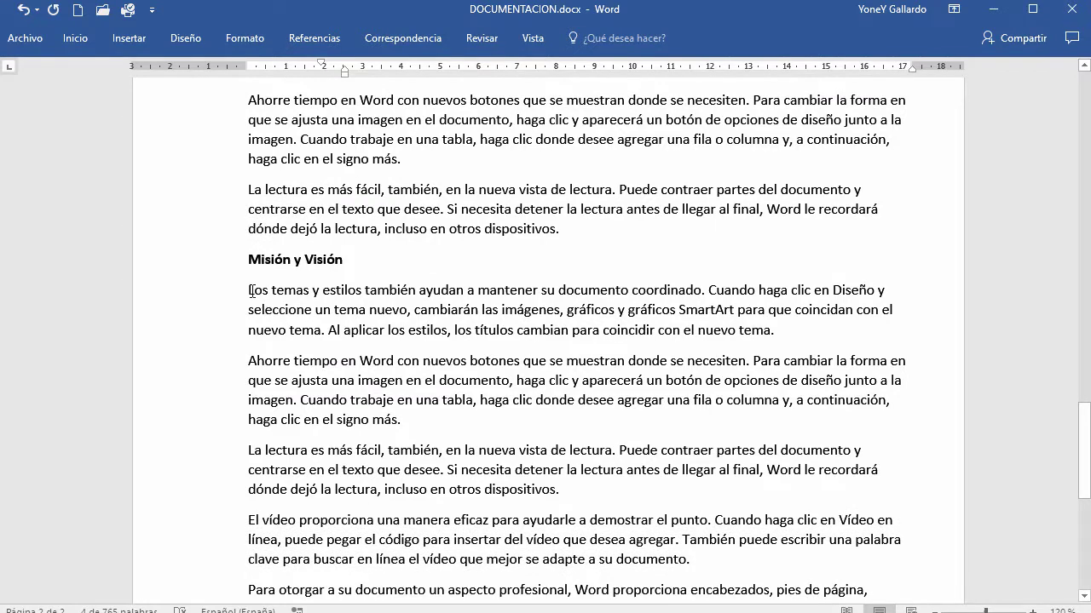
{"action": "left_click_drag", "start_coordinate": [248, 290], "coordinate": [497, 411]}
{"action": "key", "text": "ctrl+c"}
{"action": "key", "text": "alt+Tab"}
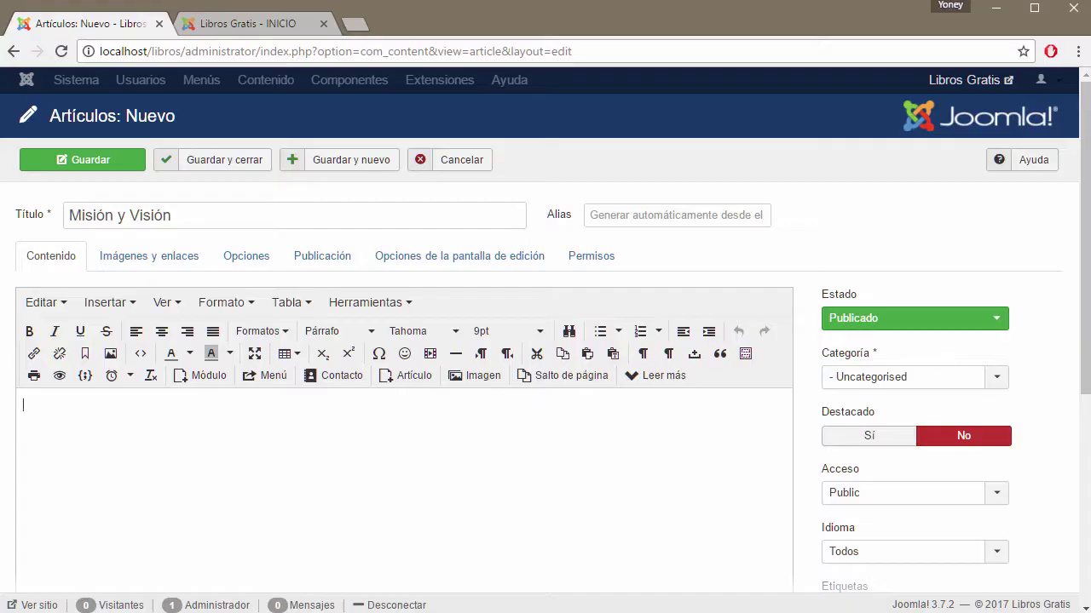
{"action": "key", "text": "ctrl+v"}
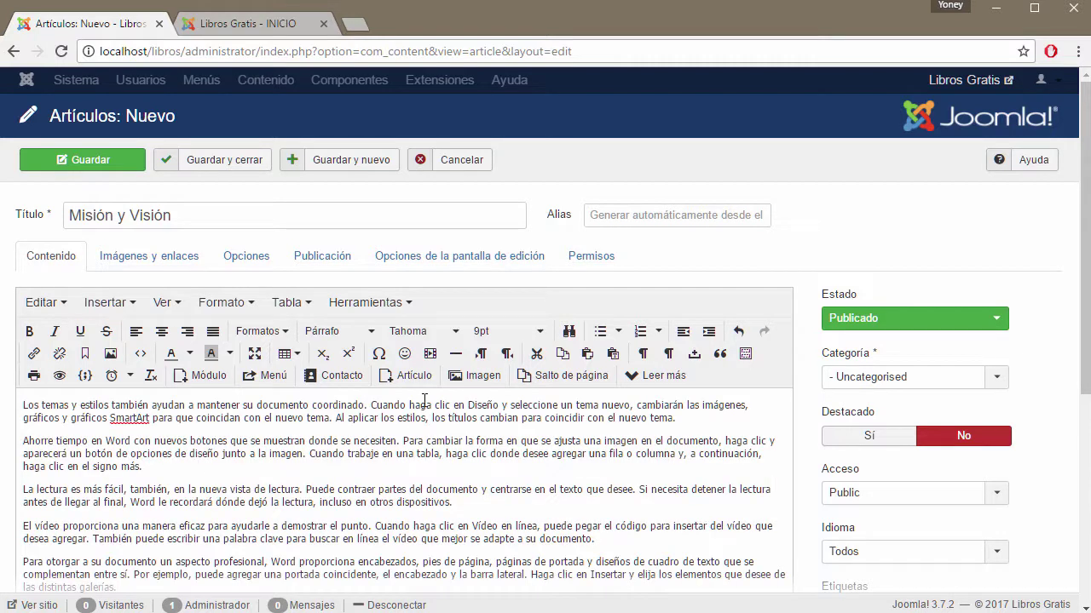
{"action": "key", "text": "Return"}
{"action": "key", "text": "Up"}
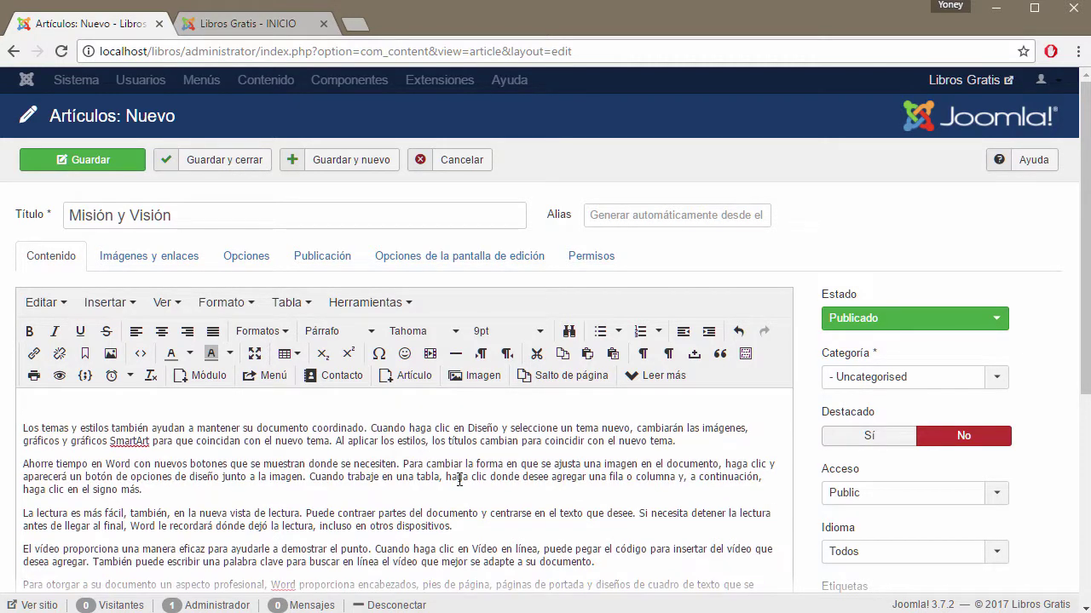
Upload SERVICIOS.jpg from the PAGINA DE LIBROS folder through the article's image dialog
{"action": "scroll", "coordinate": [636, 416], "scroll_direction": "down", "scroll_amount": 2}
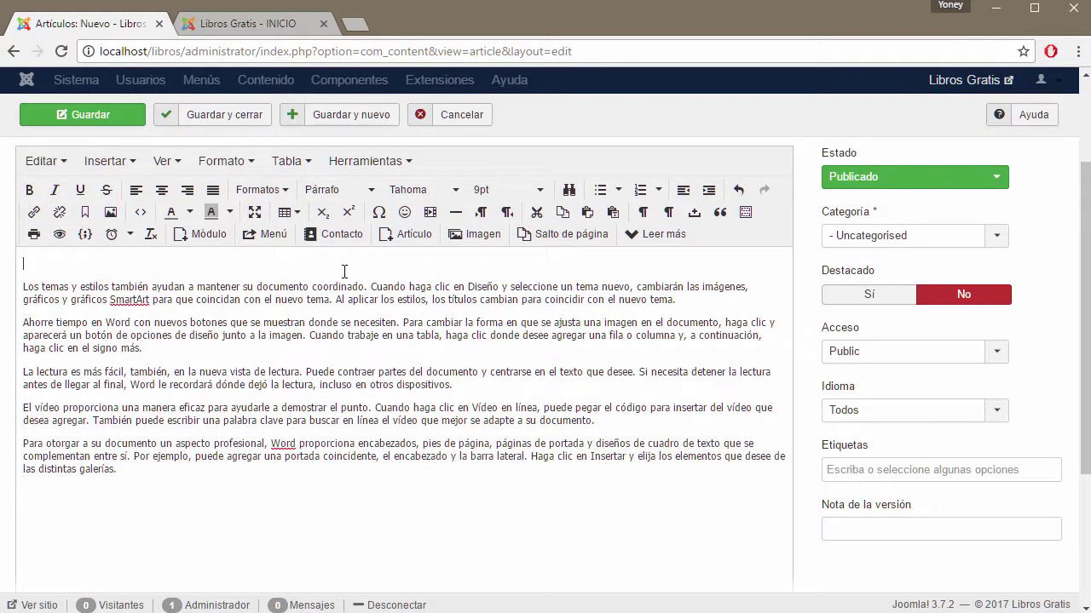
{"action": "left_click", "coordinate": [479, 237]}
{"action": "scroll", "coordinate": [569, 269], "scroll_direction": "down", "scroll_amount": 5}
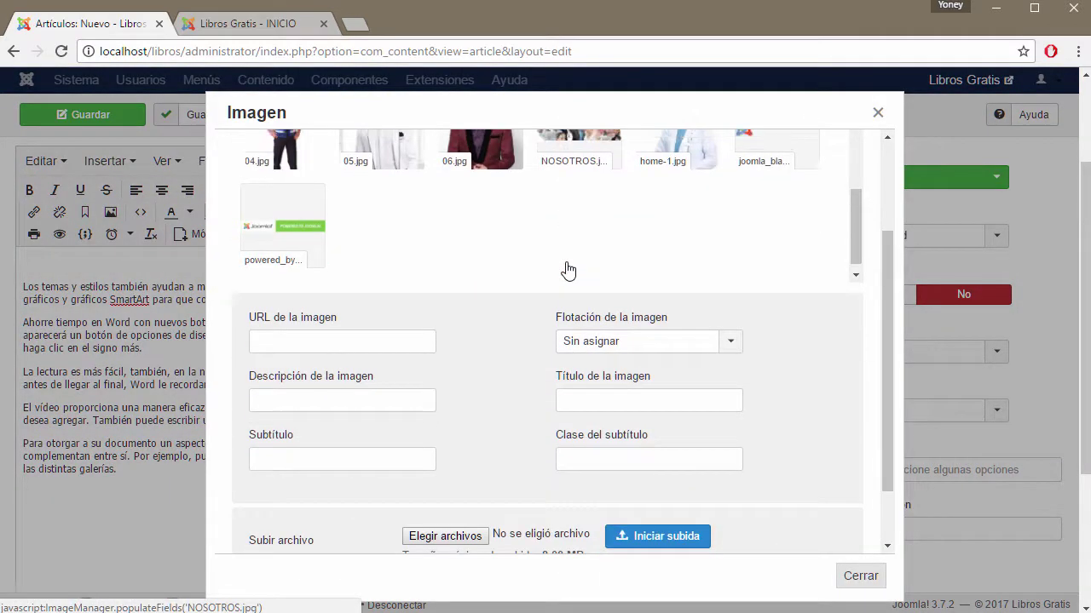
{"action": "scroll", "coordinate": [565, 268], "scroll_direction": "up", "scroll_amount": 3}
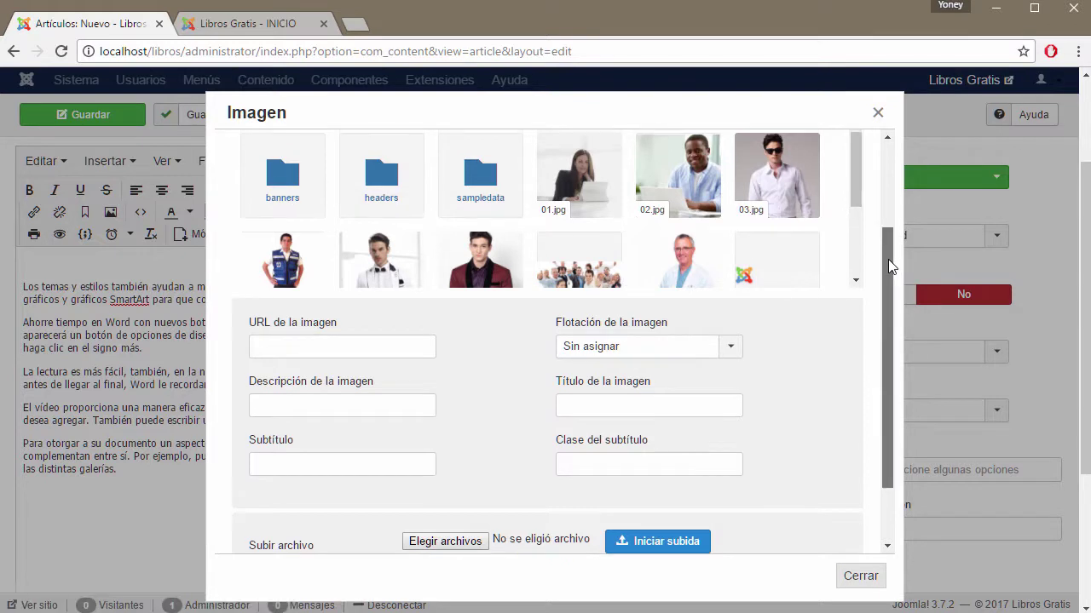
{"action": "left_click_drag", "start_coordinate": [888, 259], "coordinate": [856, 247]}
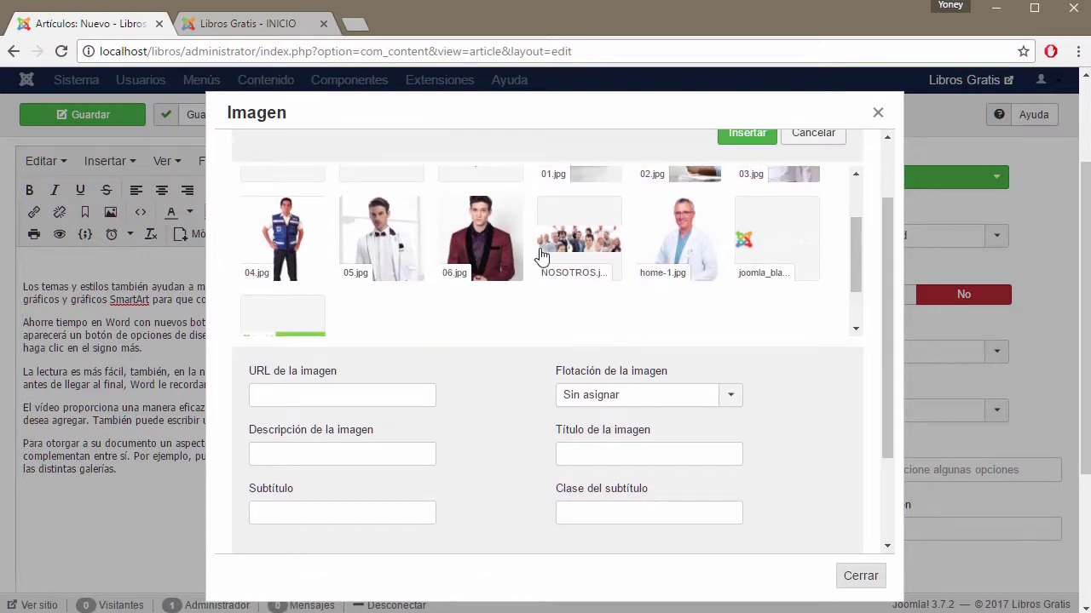
{"action": "scroll", "coordinate": [555, 306], "scroll_direction": "down", "scroll_amount": 1}
{"action": "scroll", "coordinate": [552, 300], "scroll_direction": "down", "scroll_amount": 2}
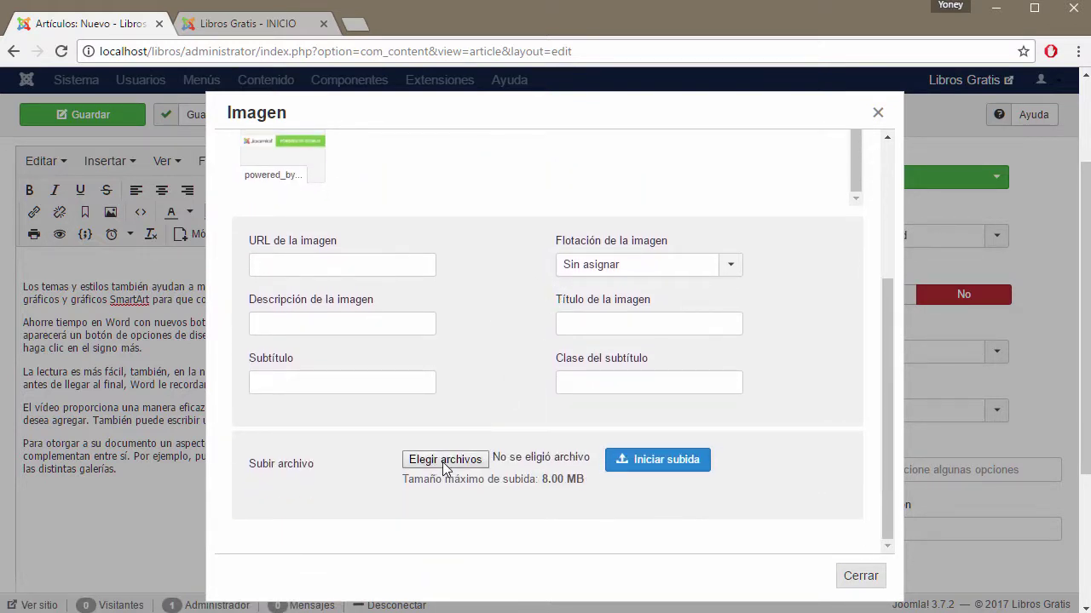
{"action": "left_click", "coordinate": [482, 460]}
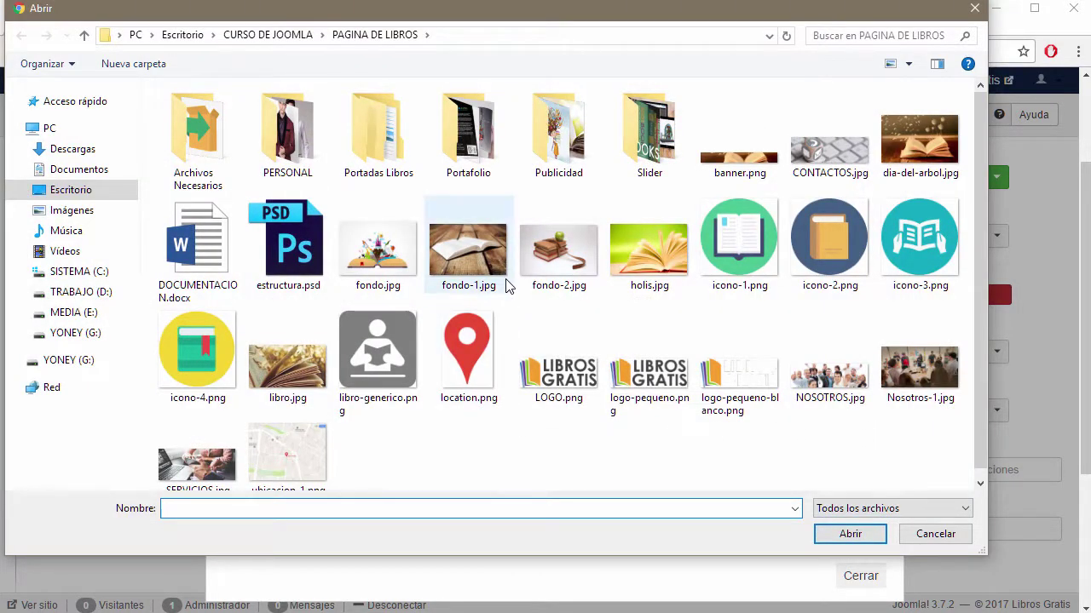
{"action": "left_click", "coordinate": [910, 384]}
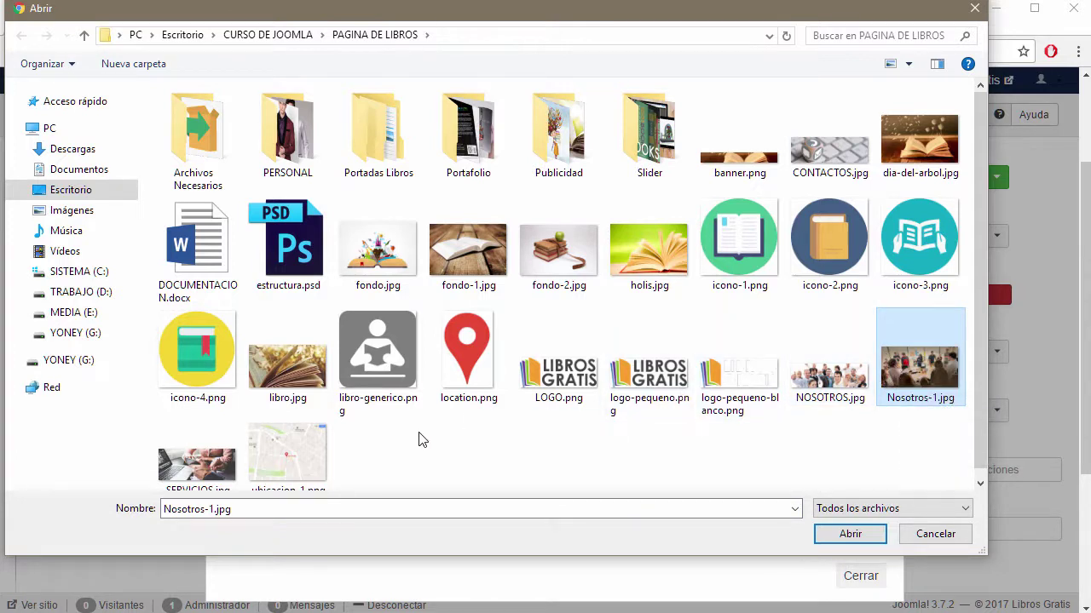
{"action": "scroll", "coordinate": [421, 438], "scroll_direction": "down", "scroll_amount": 1}
{"action": "left_click", "coordinate": [198, 458]}
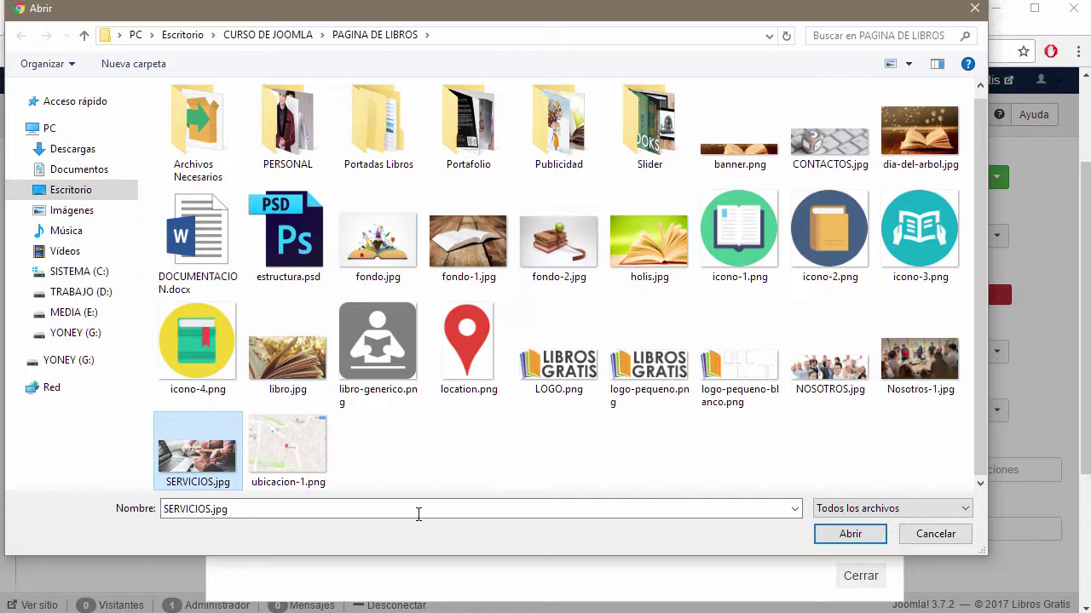
{"action": "left_click", "coordinate": [850, 535]}
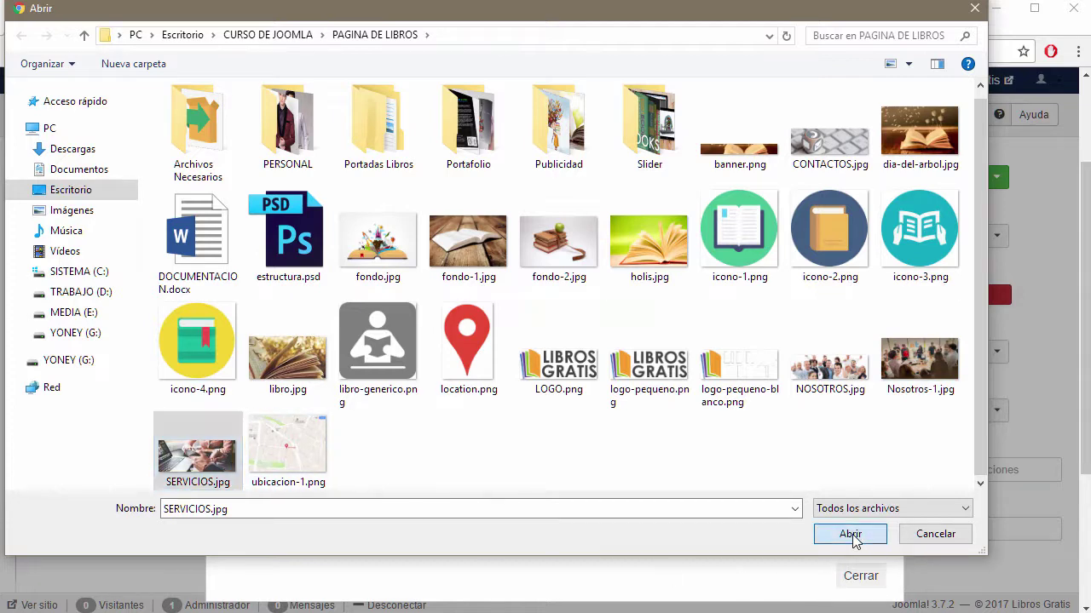
{"action": "left_click", "coordinate": [659, 467]}
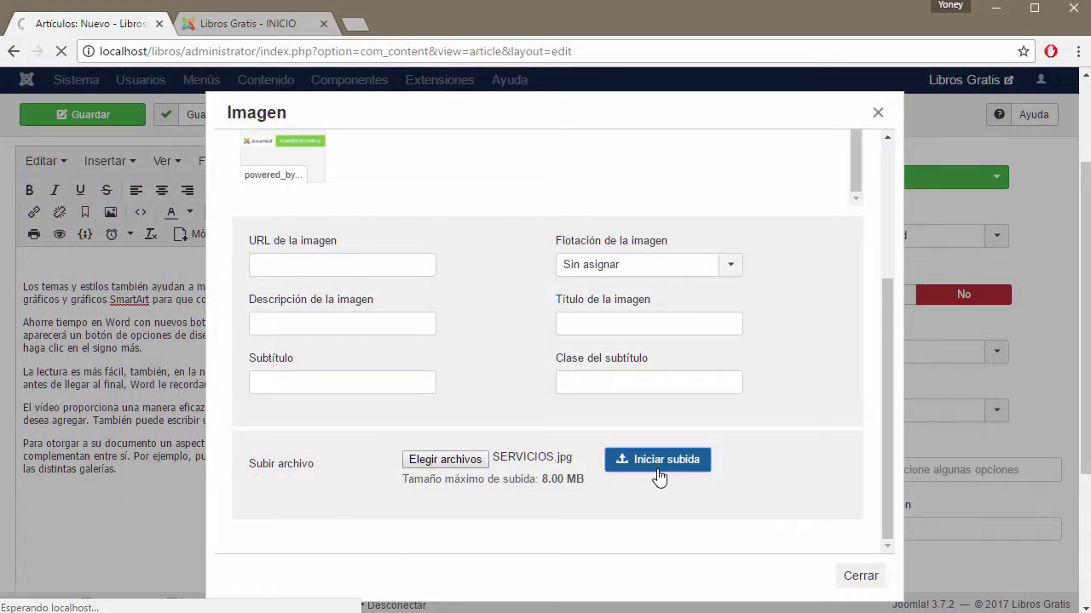
Insert the SERVICIOS.jpg image above the article text and check how it sits over the paragraphs
{"action": "scroll", "coordinate": [657, 473], "scroll_direction": "down", "scroll_amount": 2}
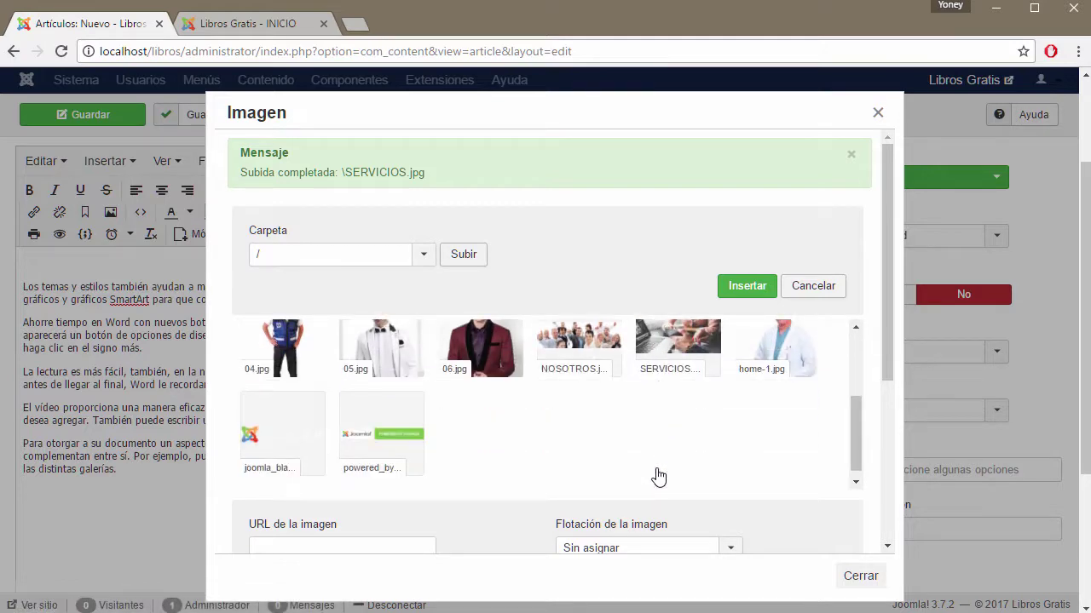
{"action": "left_click", "coordinate": [681, 354]}
{"action": "left_click", "coordinate": [744, 288]}
{"action": "scroll", "coordinate": [727, 404], "scroll_direction": "down", "scroll_amount": 8}
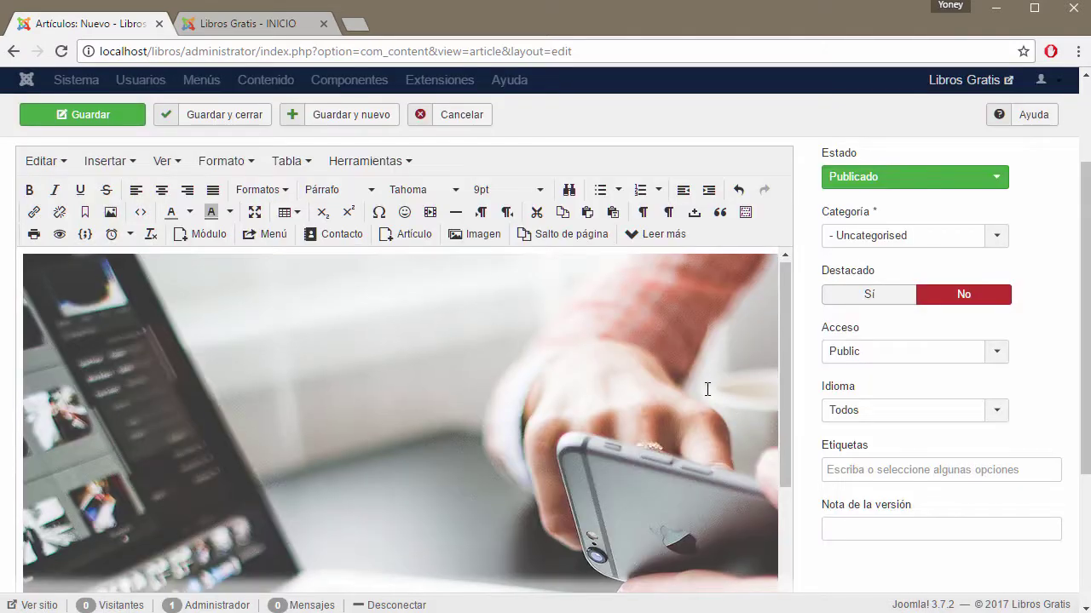
{"action": "scroll", "coordinate": [707, 389], "scroll_direction": "down", "scroll_amount": 10}
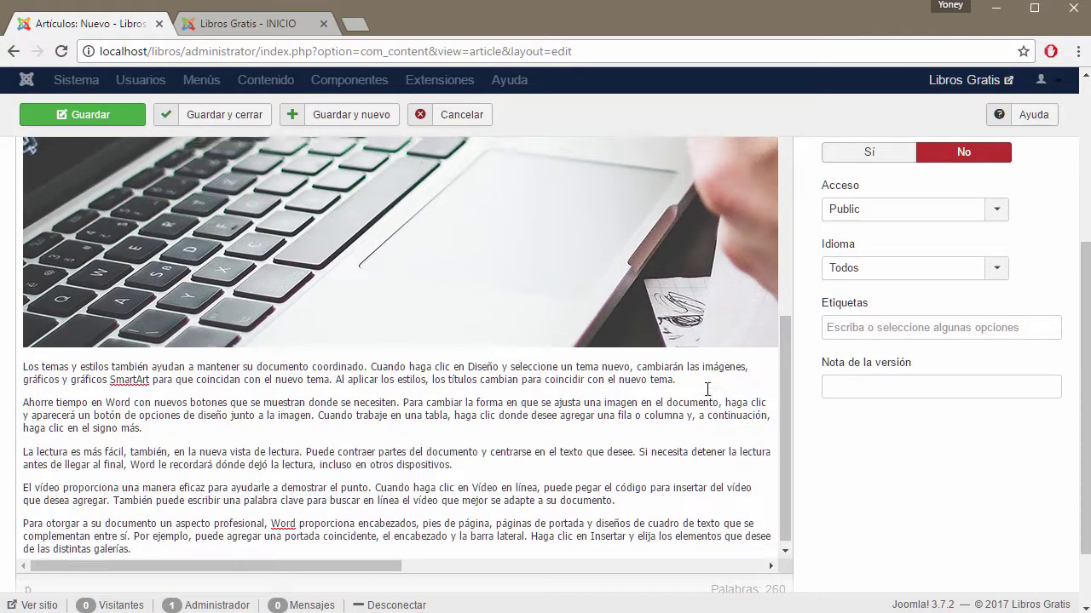
Assign the Misión y Visión article to the PÁGINAS ESTÁTICAS category
{"action": "scroll", "coordinate": [707, 389], "scroll_direction": "up", "scroll_amount": 5}
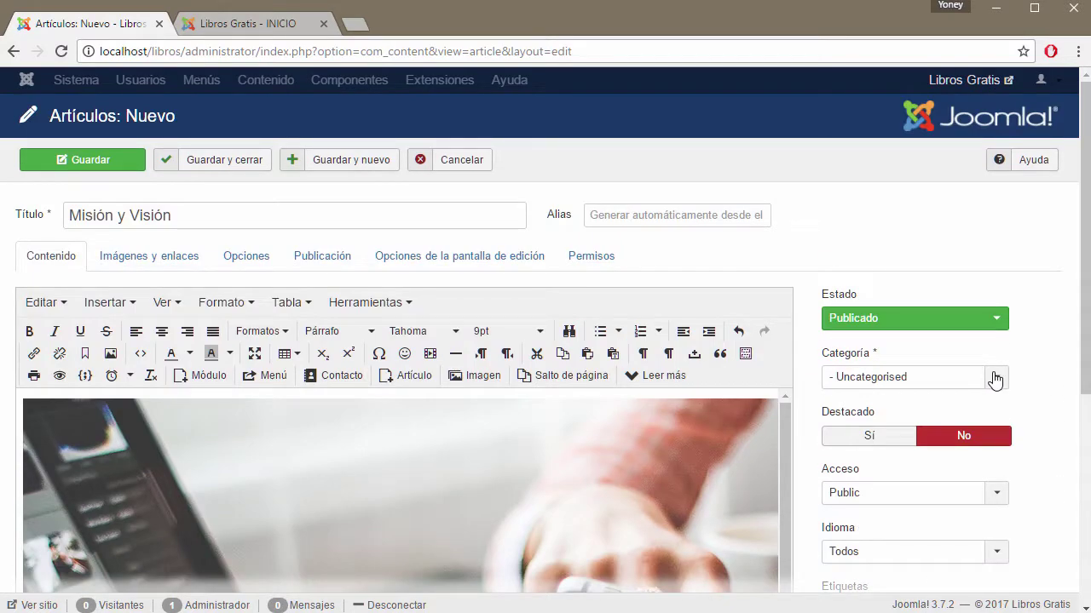
{"action": "left_click", "coordinate": [994, 380]}
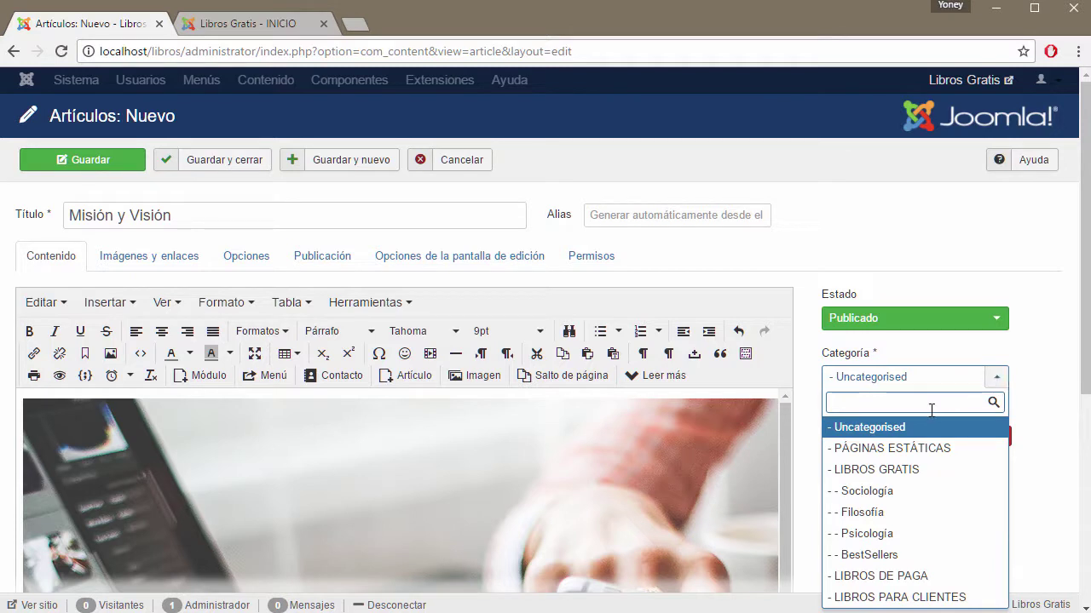
{"action": "left_click", "coordinate": [910, 449]}
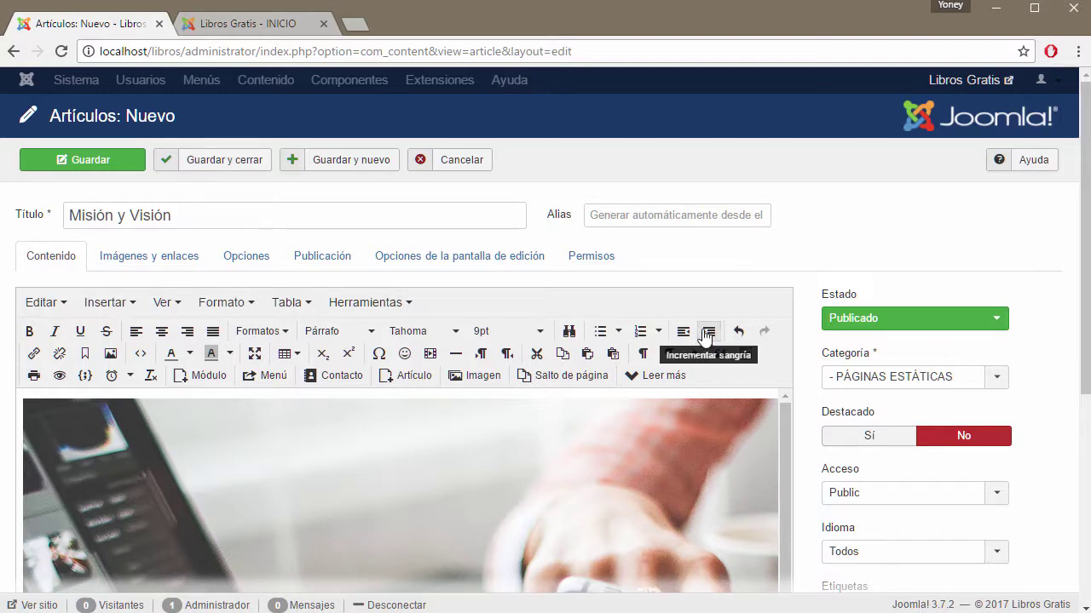
Switch the article editor to full screen and review the image and text
{"action": "left_click", "coordinate": [254, 354]}
{"action": "scroll", "coordinate": [282, 341], "scroll_direction": "down", "scroll_amount": 5}
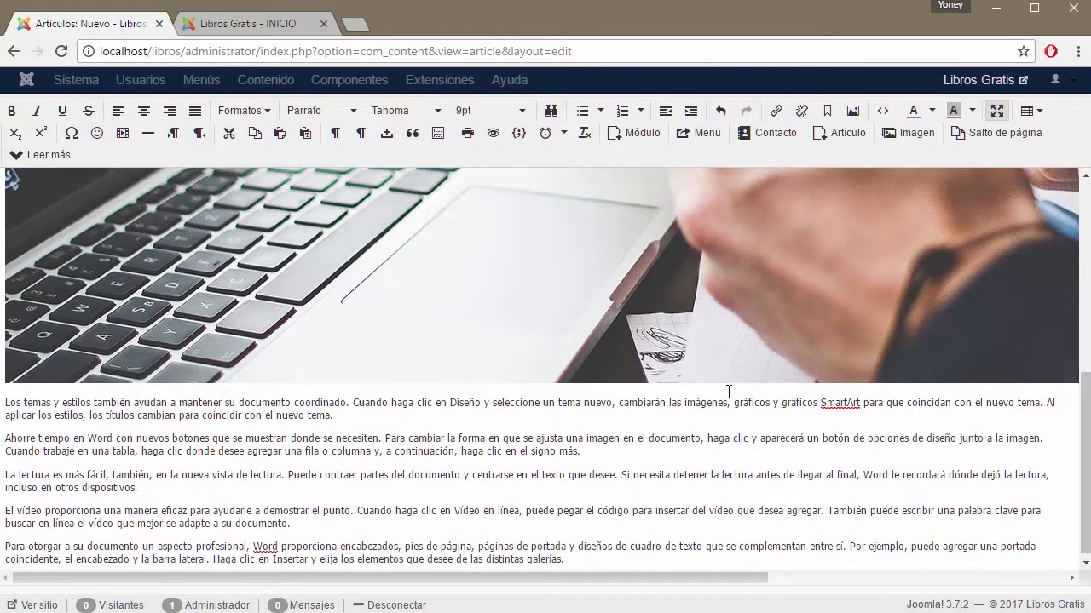
{"action": "scroll", "coordinate": [630, 359], "scroll_direction": "up", "scroll_amount": 5}
Open the properties of the article's SERVICIOS.jpg image and examine its general, advanced and dimension settings
{"action": "left_click", "coordinate": [625, 352]}
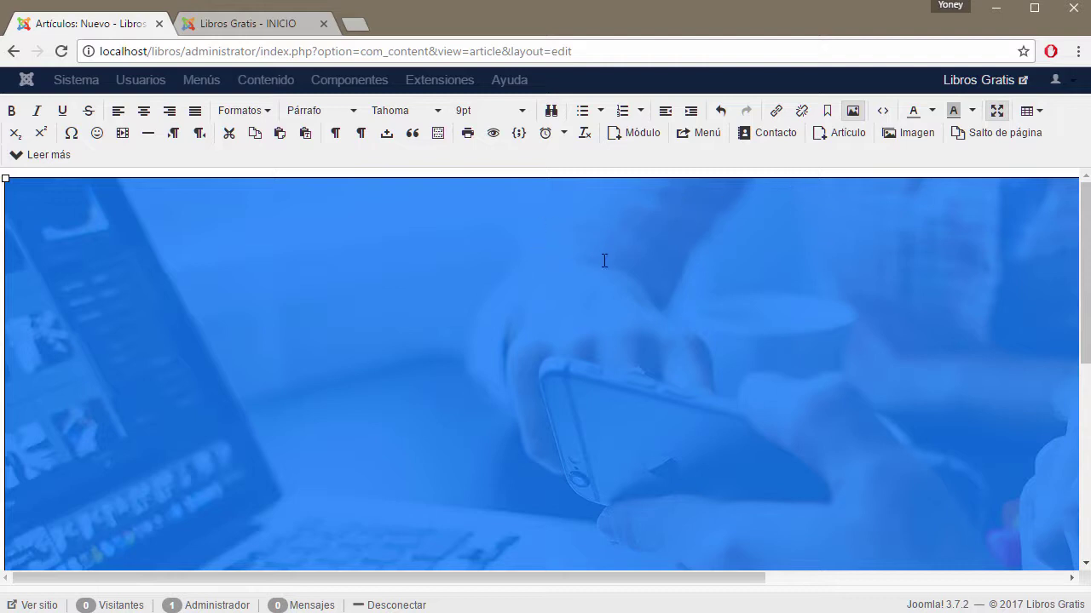
{"action": "left_click", "coordinate": [852, 111]}
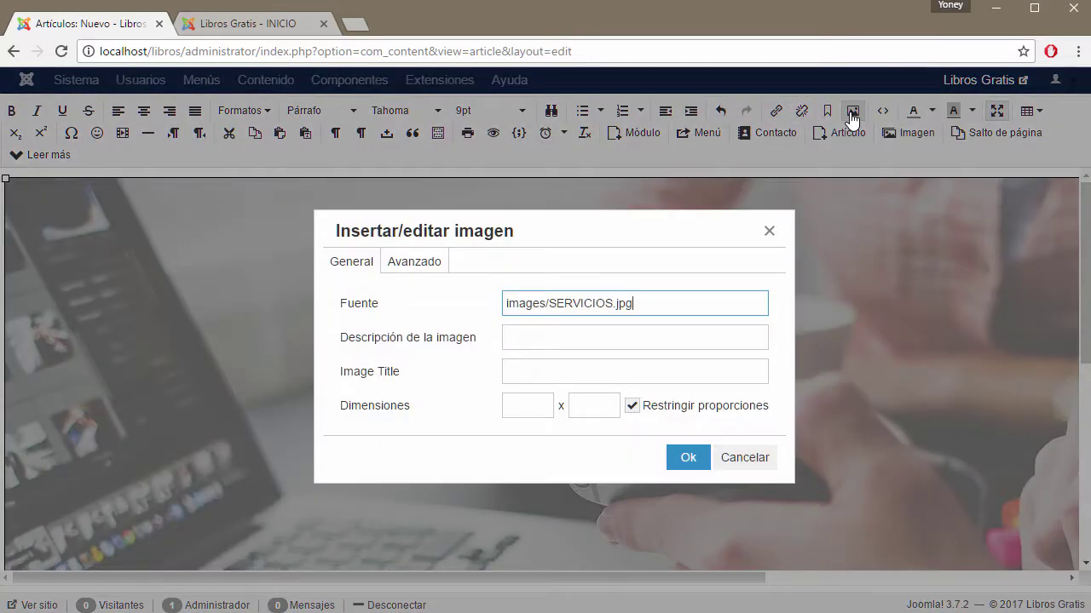
{"action": "left_click", "coordinate": [422, 271]}
{"action": "left_click", "coordinate": [354, 258]}
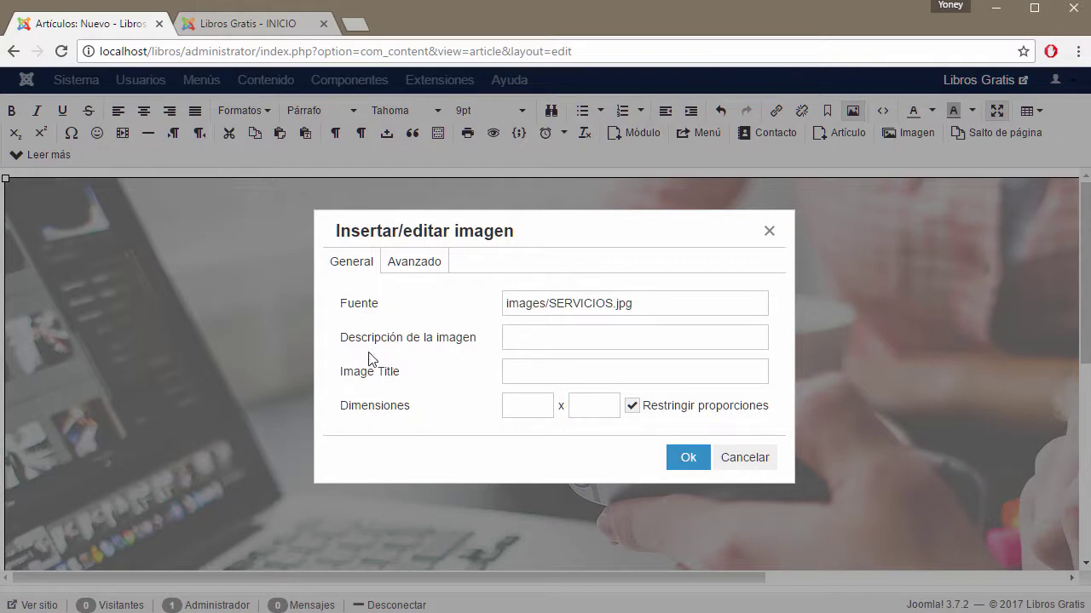
{"action": "left_click", "coordinate": [508, 407]}
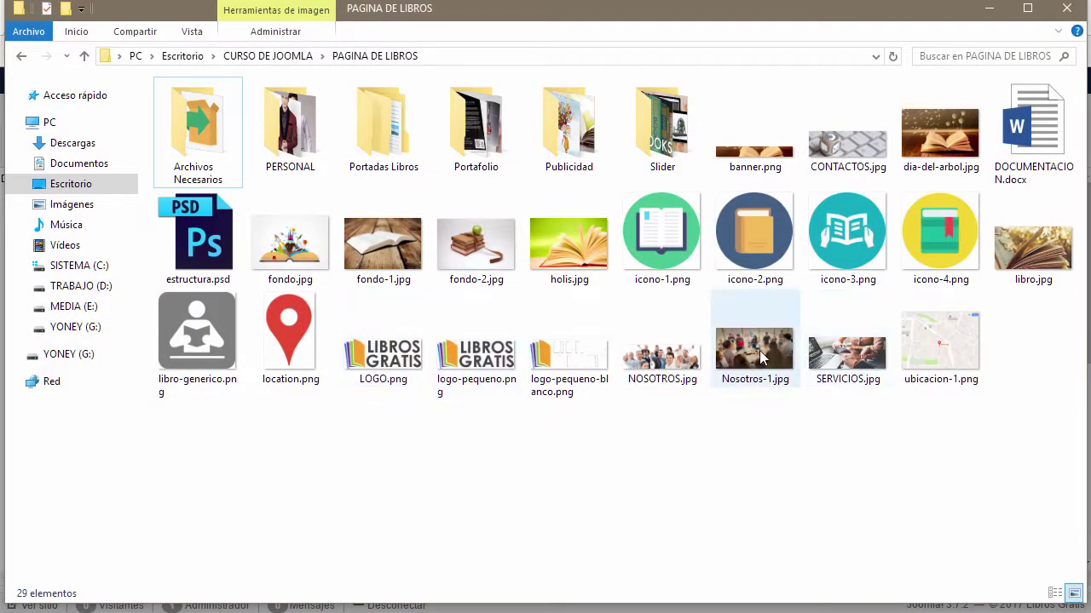
Open SERVICIOS.jpg from the PAGINA DE LIBROS folder in Adobe Photoshop CC 2017
{"action": "left_click", "coordinate": [831, 368]}
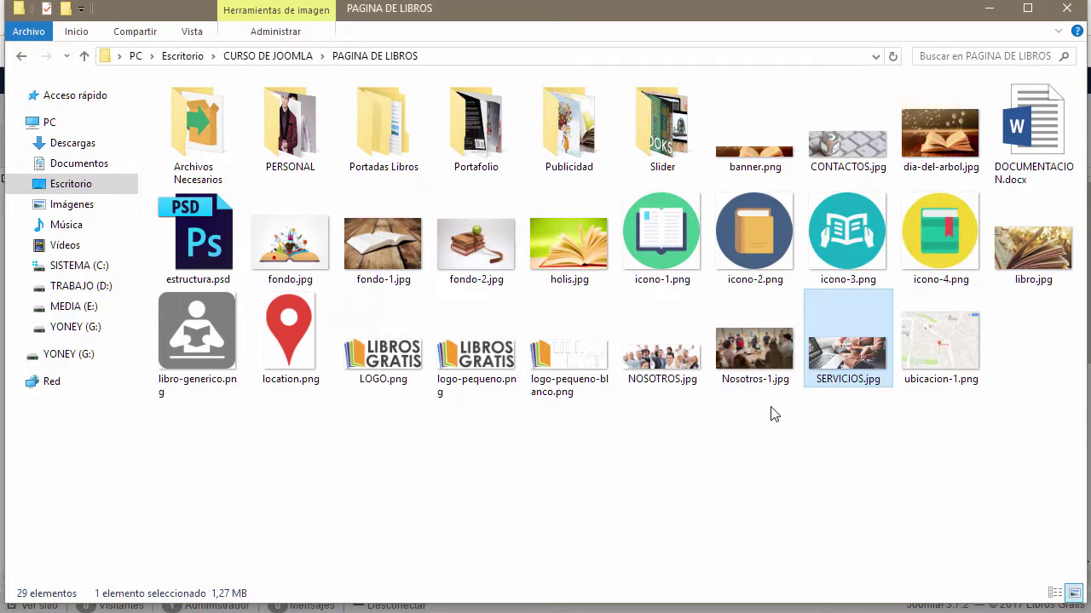
{"action": "right_click", "coordinate": [827, 360]}
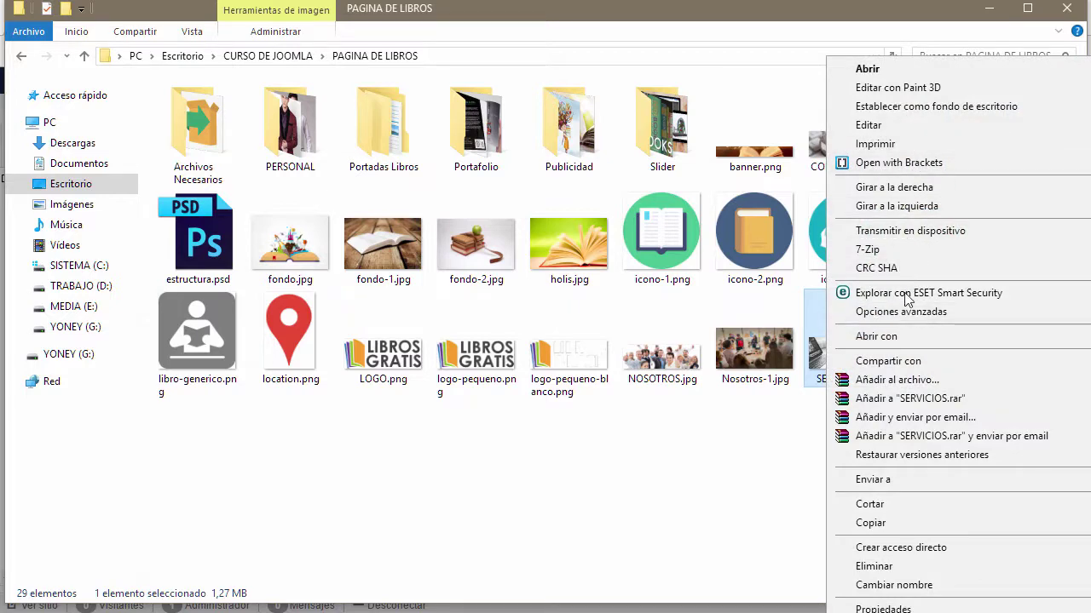
{"action": "mouse_move", "coordinate": [889, 341]}
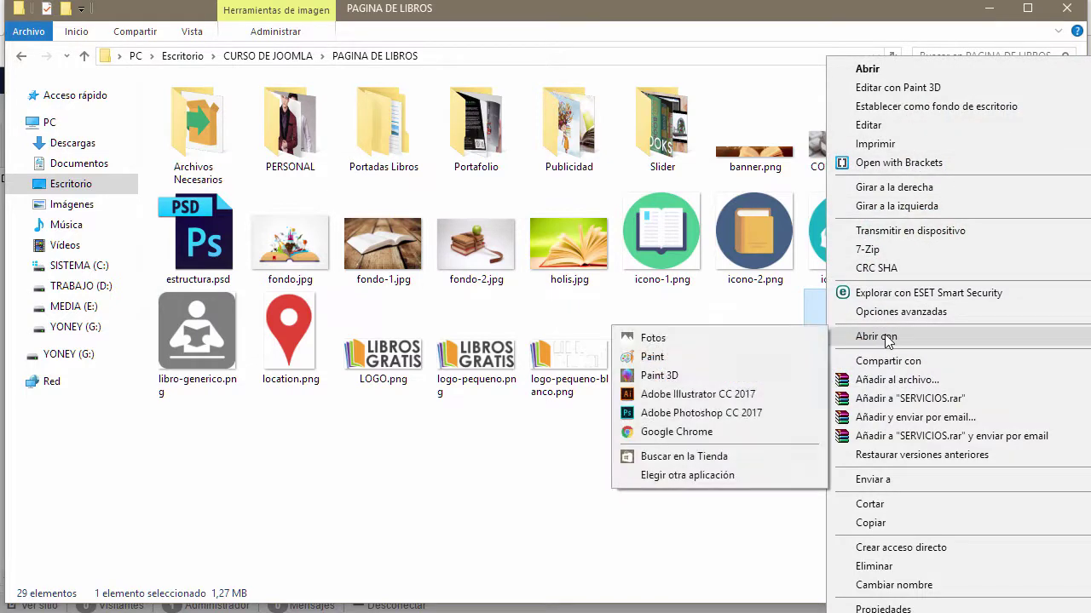
{"action": "left_click", "coordinate": [673, 413]}
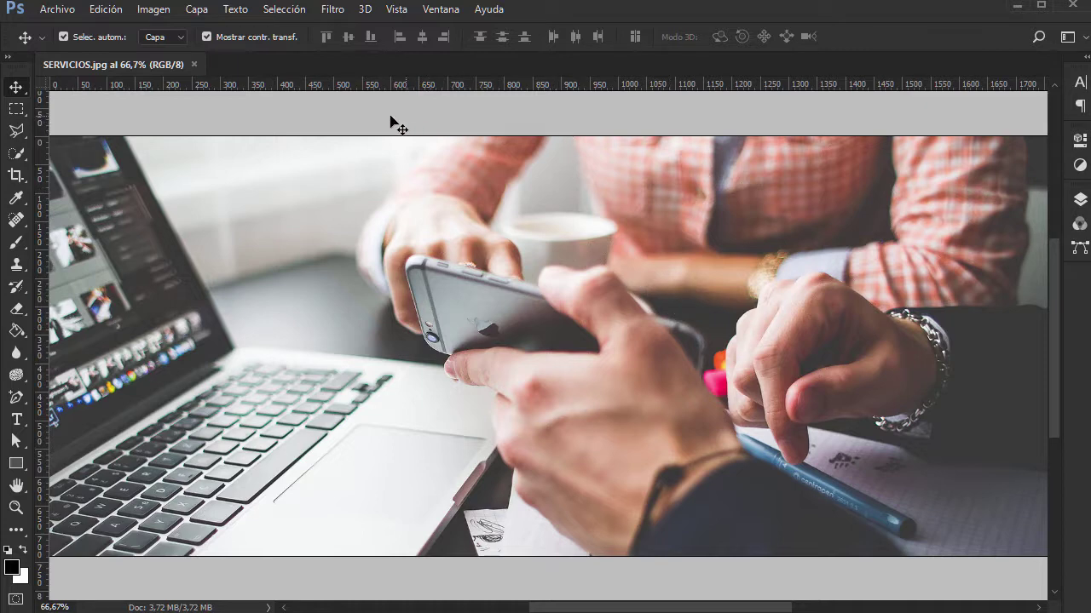
{"action": "left_click", "coordinate": [68, 12]}
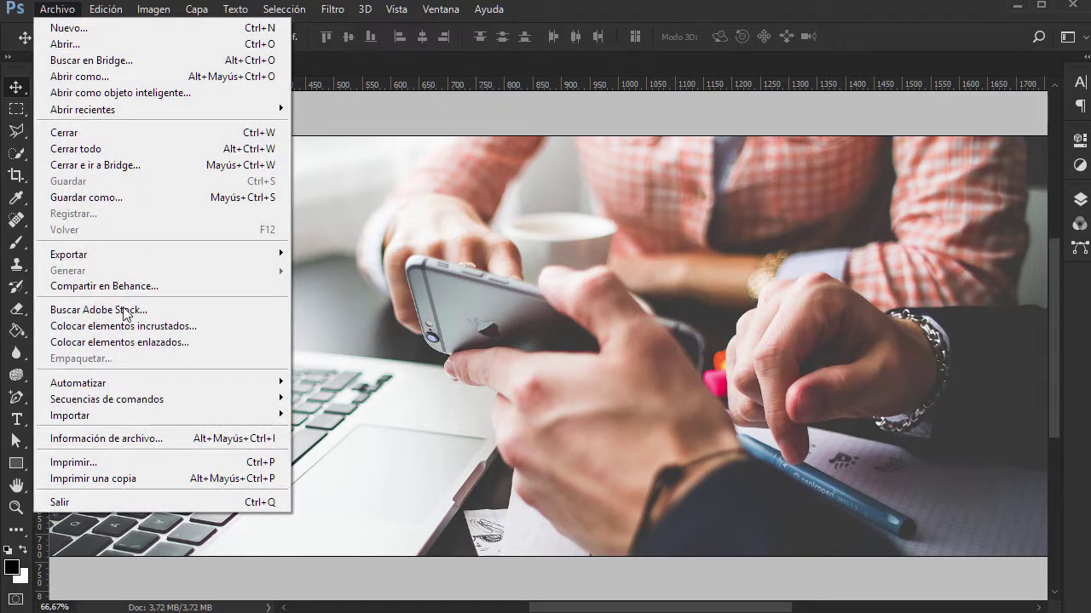
{"action": "mouse_move", "coordinate": [127, 254]}
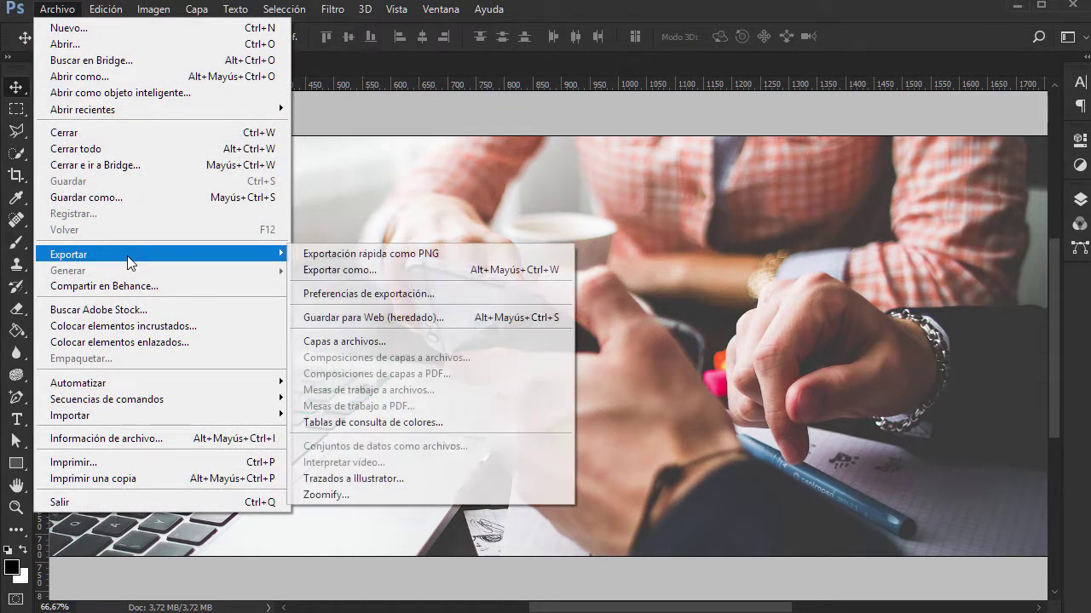
{"action": "left_click", "coordinate": [369, 325]}
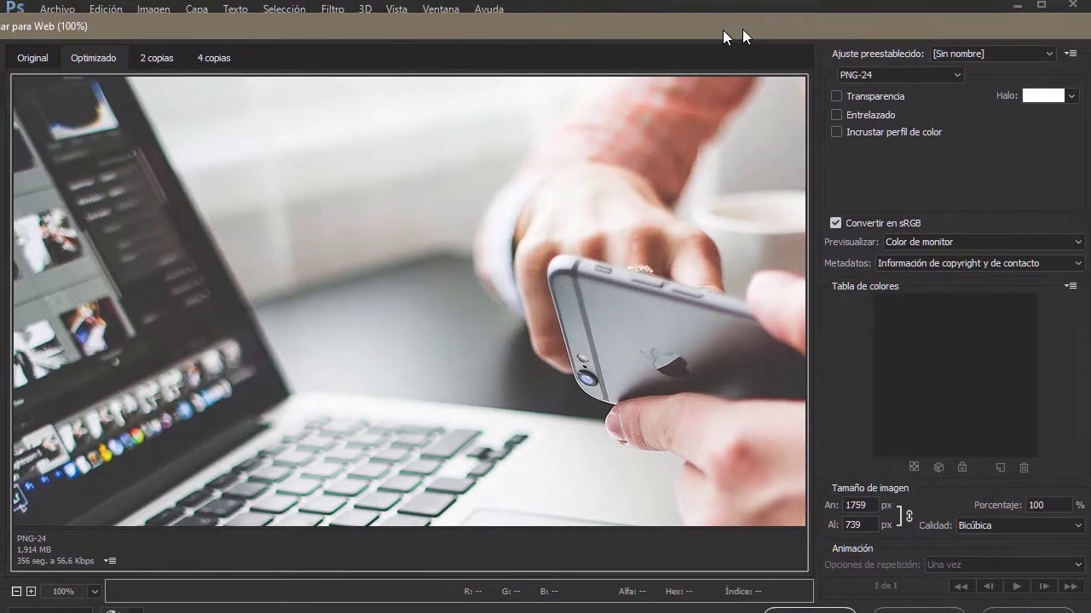
{"action": "left_click_drag", "start_coordinate": [742, 29], "coordinate": [721, 181]}
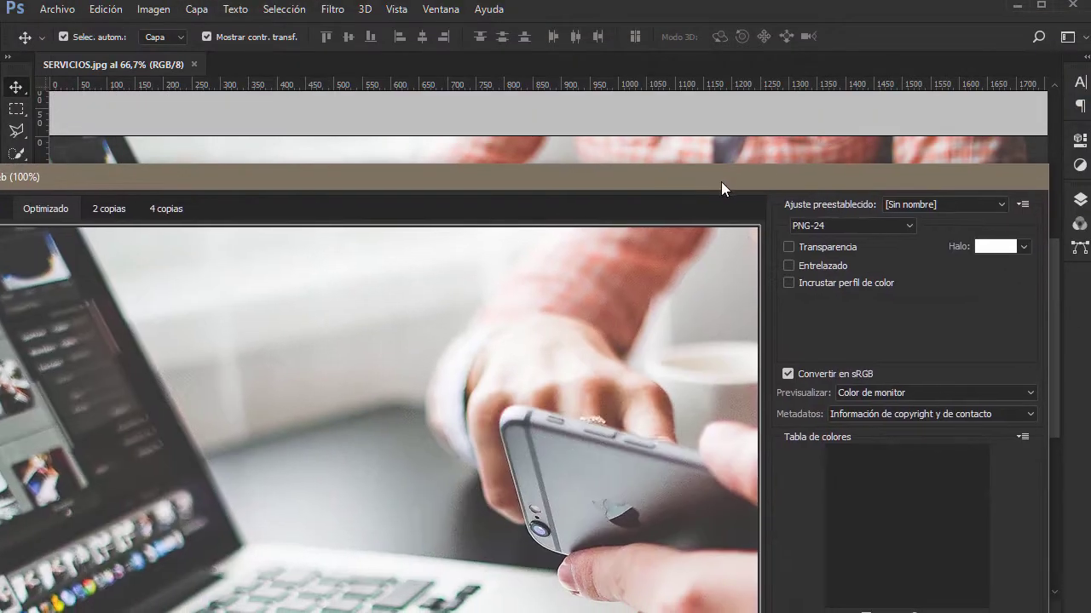
{"action": "left_click_drag", "start_coordinate": [1017, 181], "coordinate": [899, 63]}
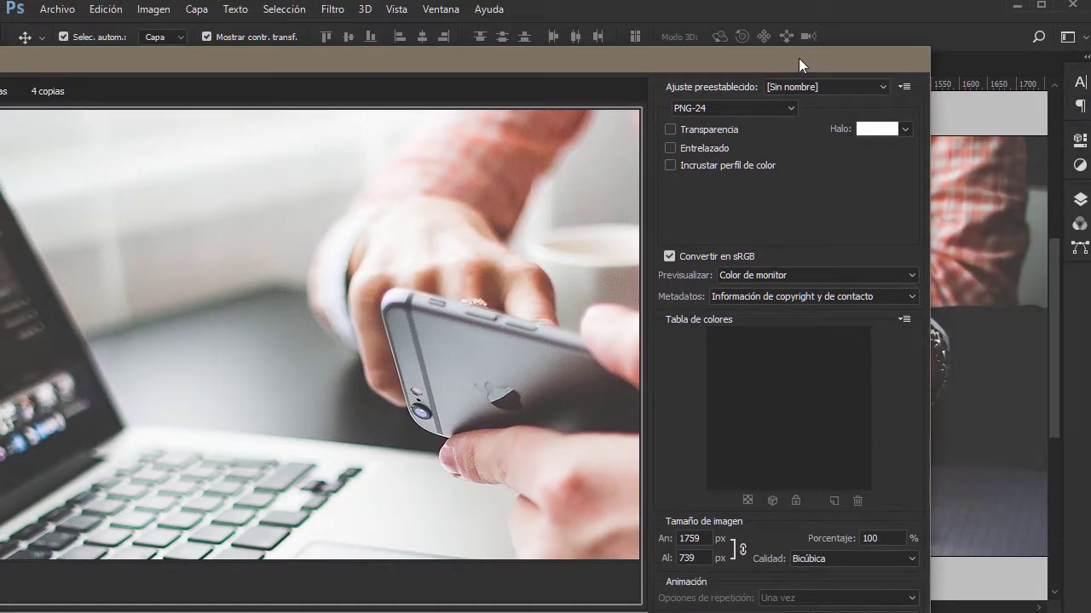
{"action": "left_click_drag", "start_coordinate": [798, 58], "coordinate": [865, 7]}
{"action": "left_click", "coordinate": [833, 597]}
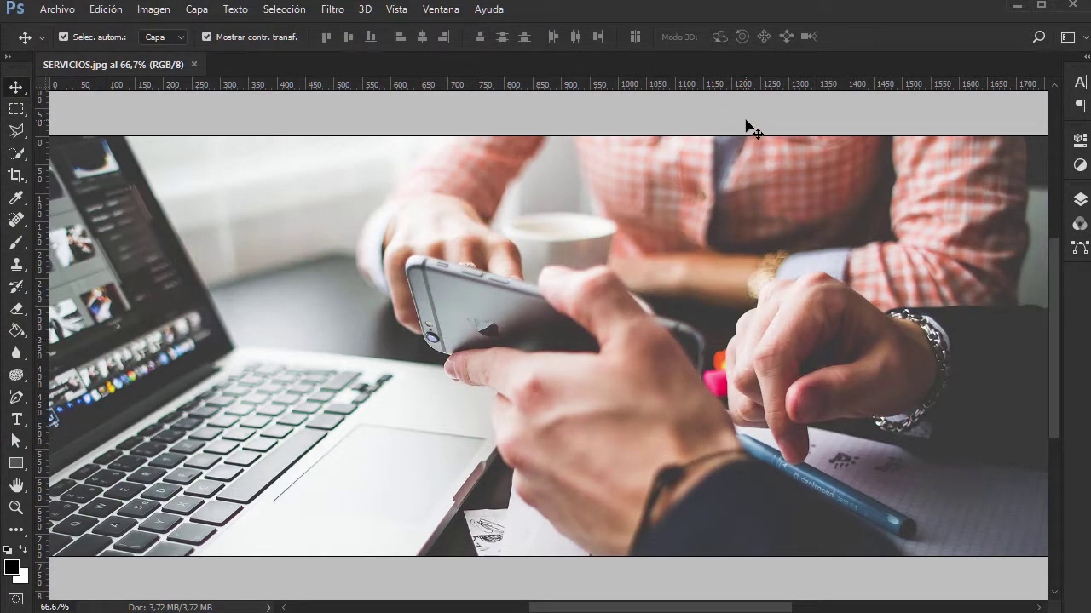
Crop the upper and lower strips off the image, keeping its full width and a height of about 495 px
{"action": "key", "text": "ctrl+1"}
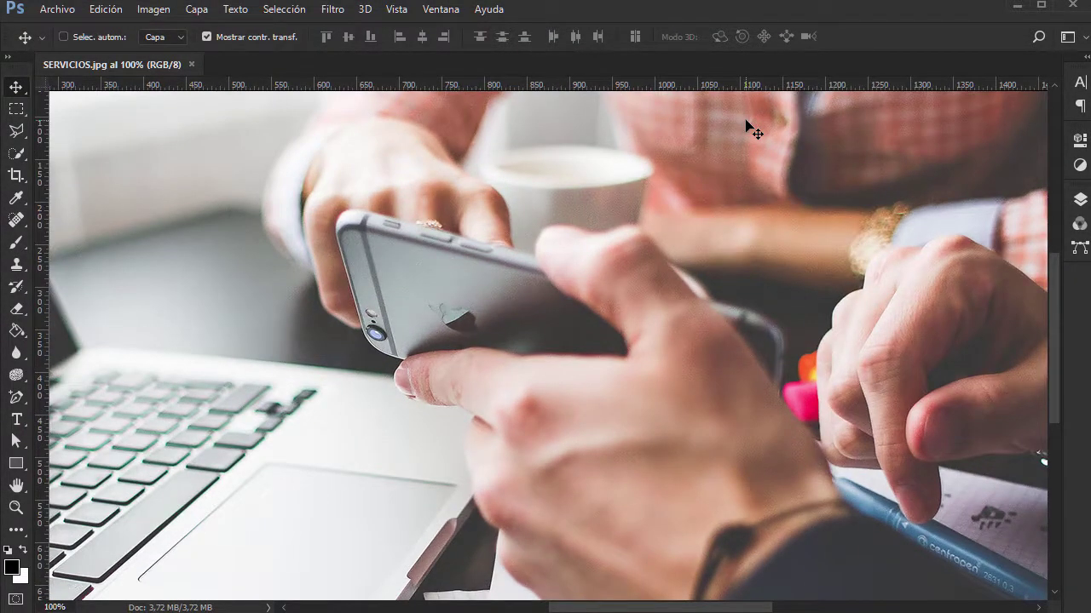
{"action": "key", "text": "ctrl+minus"}
{"action": "key", "text": "ctrl+minus"}
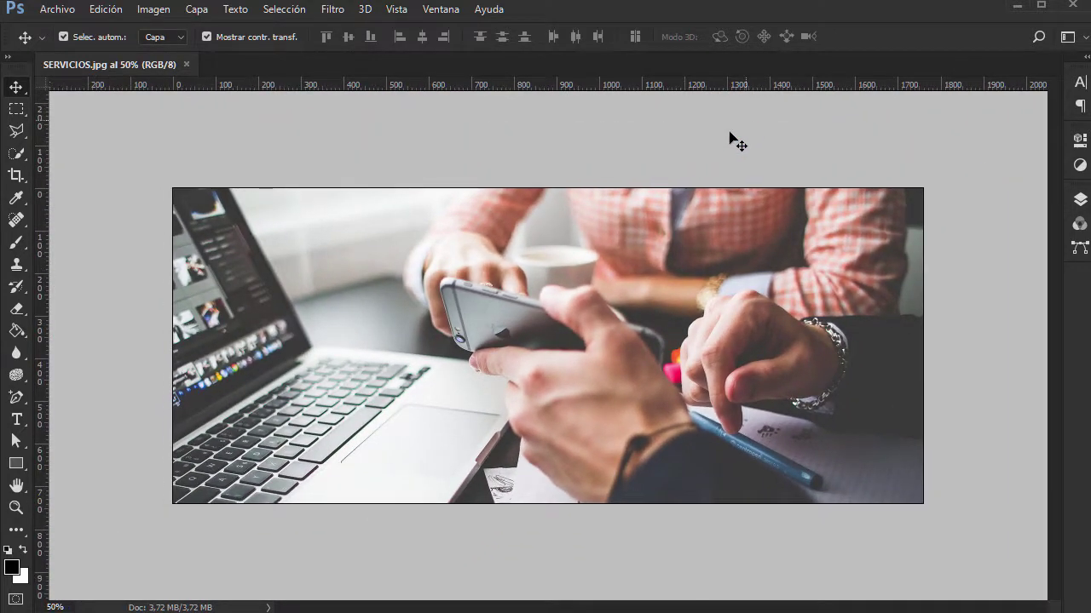
{"action": "left_click", "coordinate": [15, 176]}
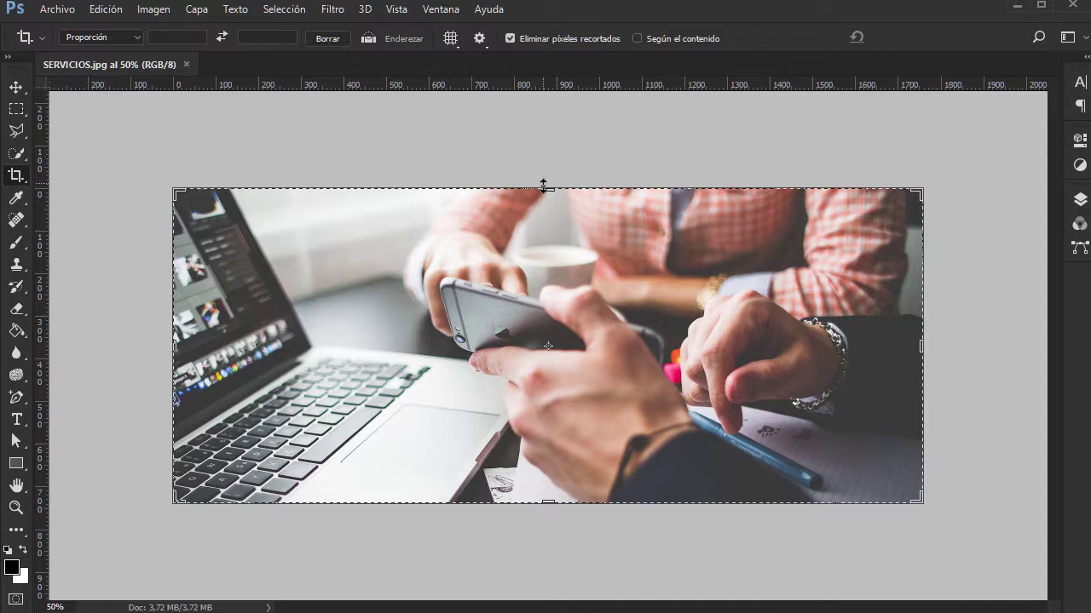
{"action": "left_click_drag", "start_coordinate": [543, 186], "coordinate": [548, 211]}
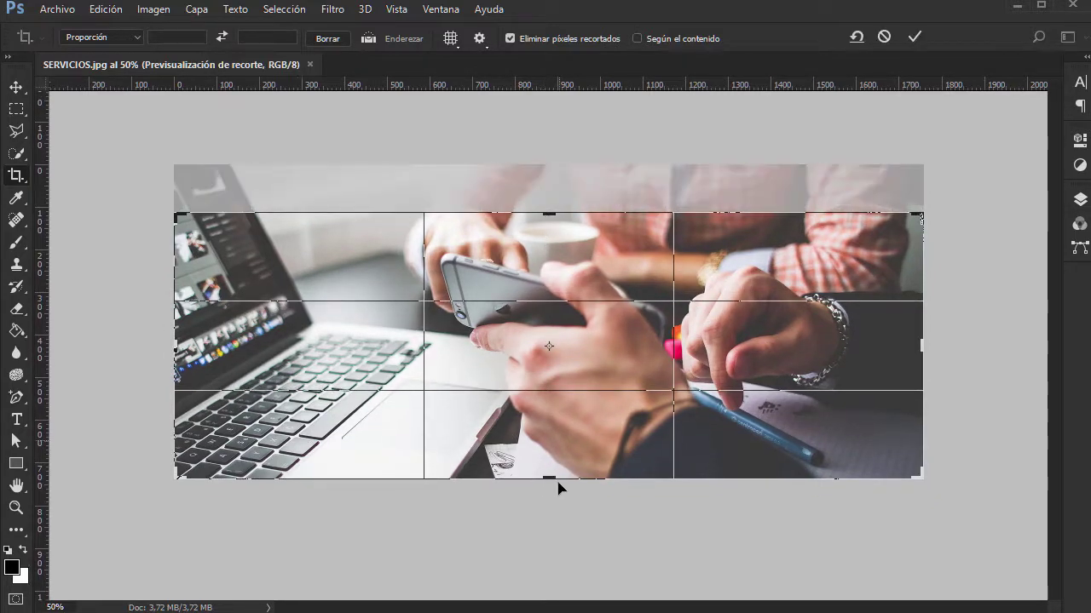
{"action": "left_click_drag", "start_coordinate": [548, 483], "coordinate": [559, 456]}
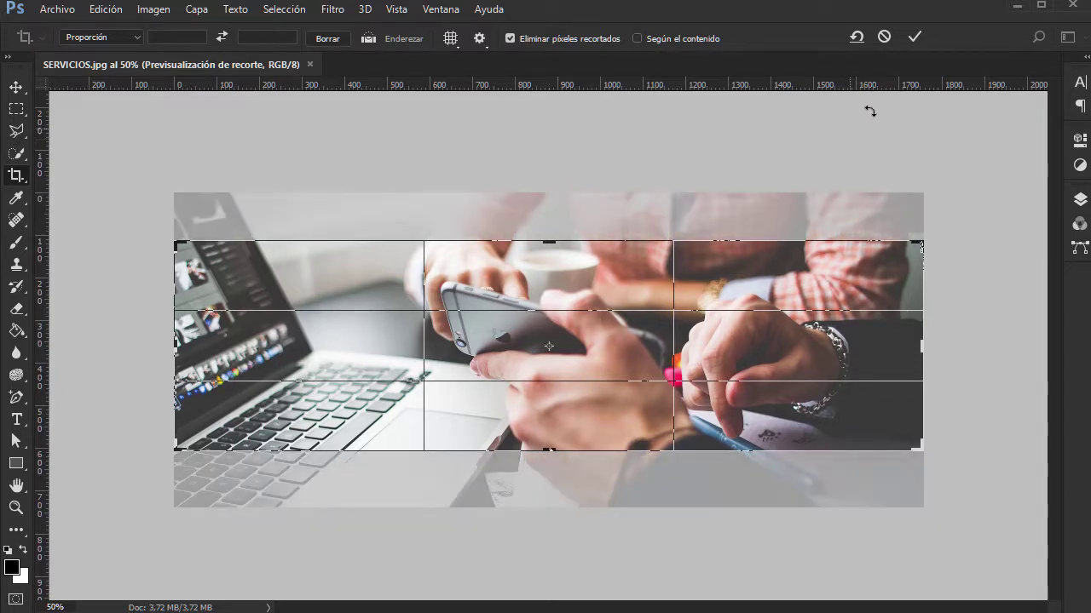
{"action": "left_click", "coordinate": [915, 37]}
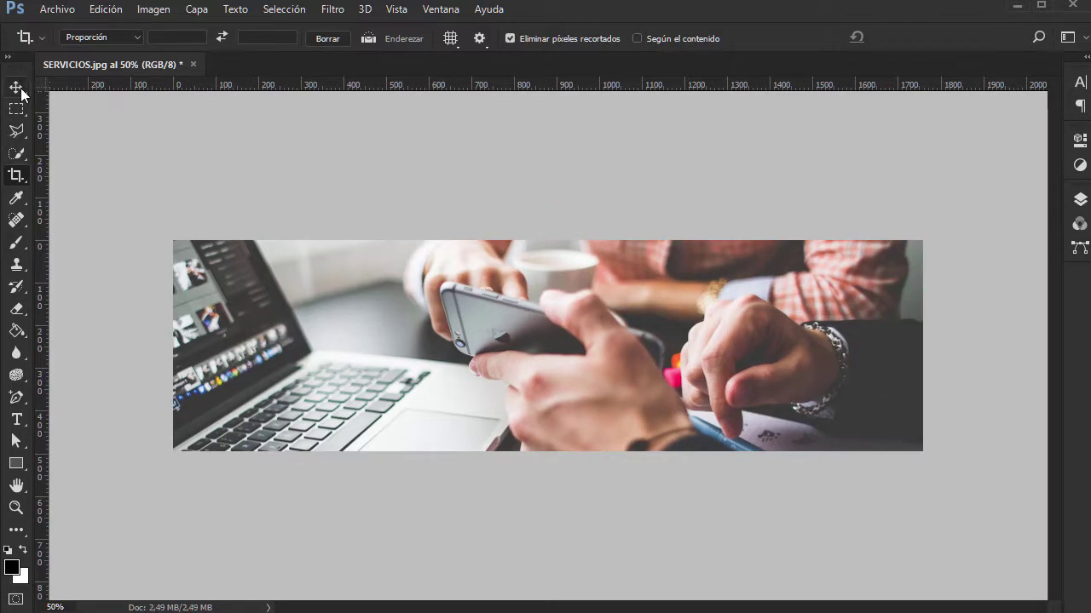
{"action": "left_click", "coordinate": [16, 87]}
Prepare a Save for Web export of the cropped image as JPEG with Alta quality
{"action": "left_click", "coordinate": [56, 9]}
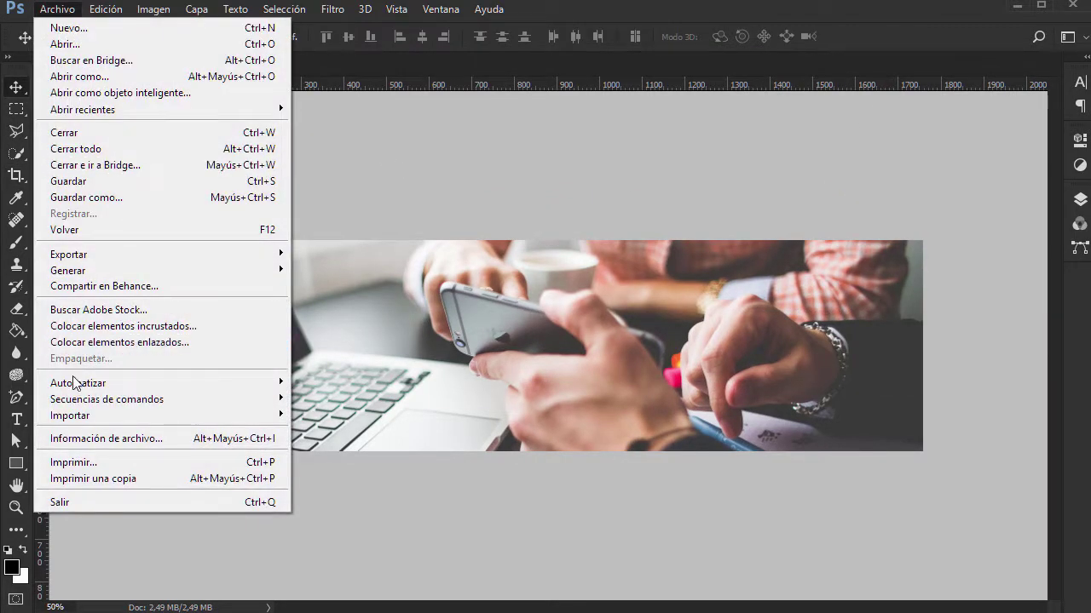
{"action": "mouse_move", "coordinate": [113, 260]}
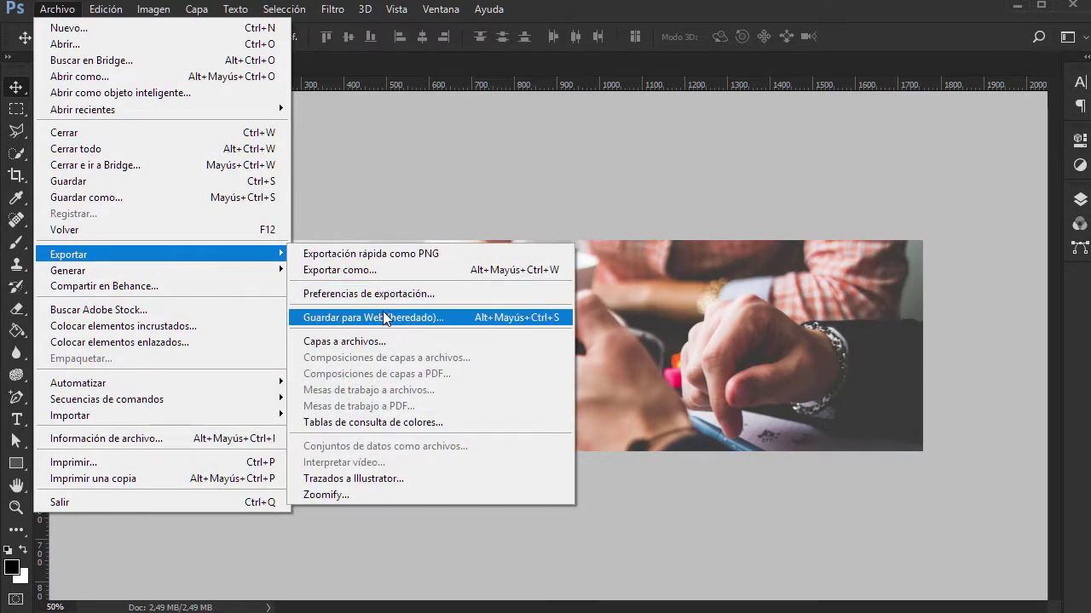
{"action": "left_click", "coordinate": [383, 314]}
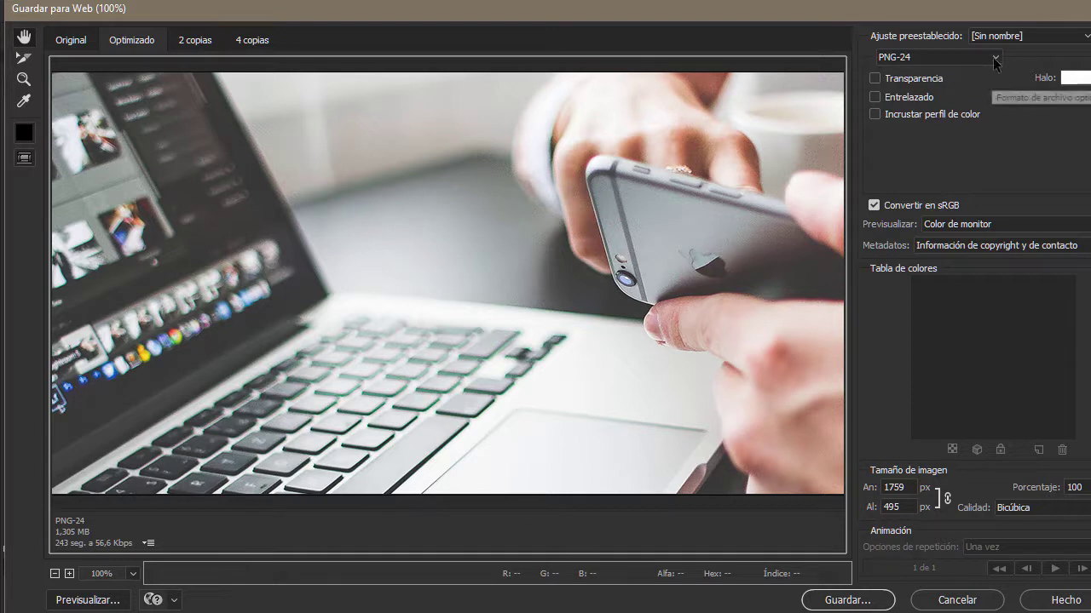
{"action": "left_click", "coordinate": [938, 57]}
{"action": "left_click", "coordinate": [911, 86]}
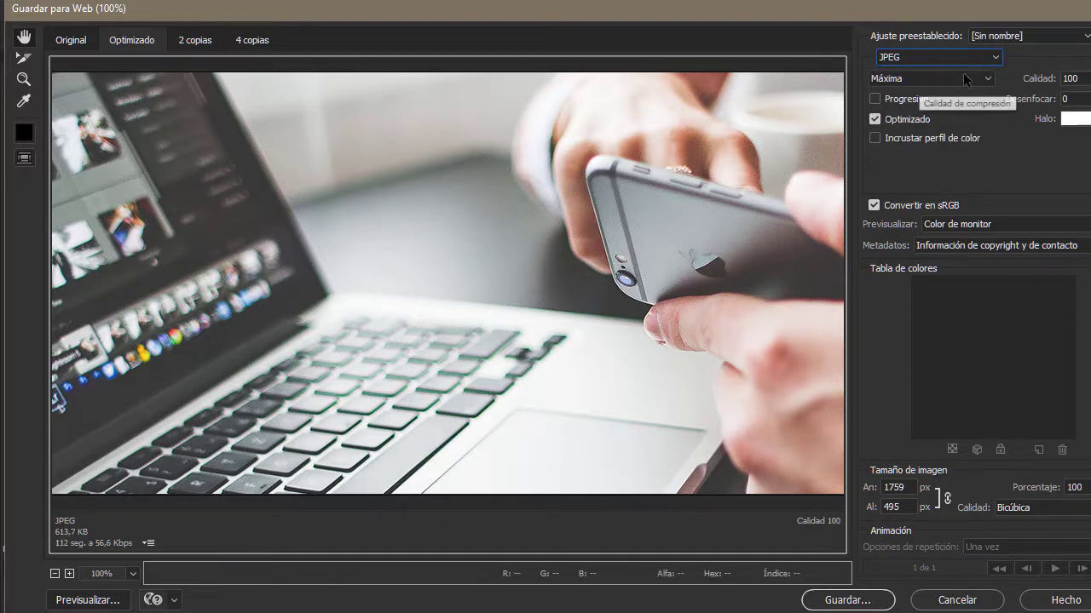
{"action": "left_click", "coordinate": [916, 79]}
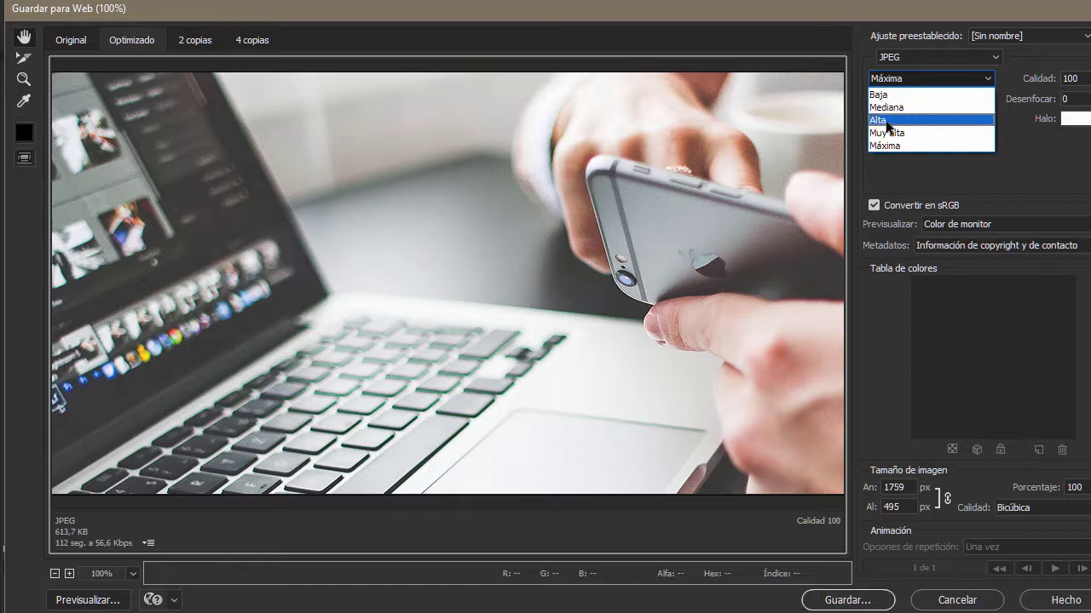
{"action": "key", "text": "Escape"}
{"action": "key", "text": "Up"}
{"action": "key", "text": "Up"}
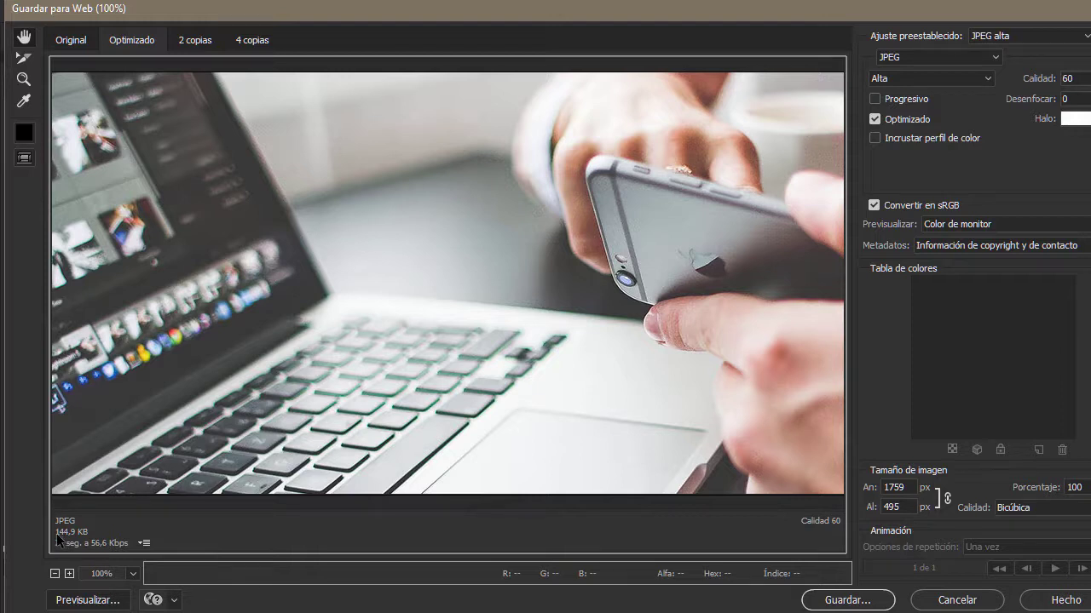
Set the exported image's width to 1300 px with proportional height and check the preview
{"action": "left_click", "coordinate": [907, 489]}
{"action": "type", "text": "1300"}
{"action": "key", "text": "Tab"}
{"action": "left_click_drag", "start_coordinate": [706, 312], "coordinate": [679, 313]}
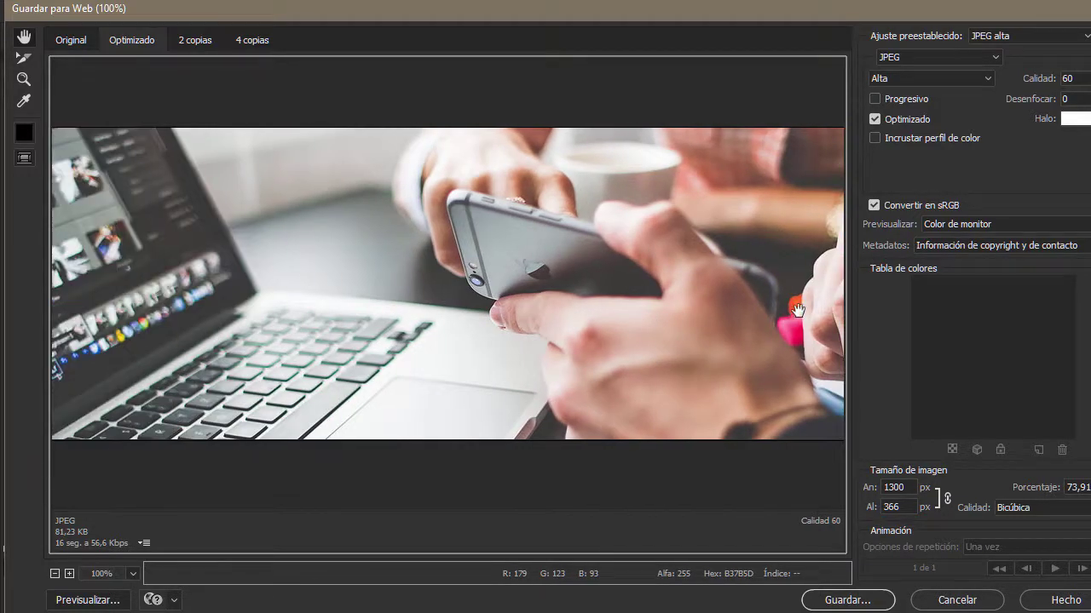
Save the optimized image as mision-vision in the PAGINA DE LIBROS folder
{"action": "left_click", "coordinate": [866, 602]}
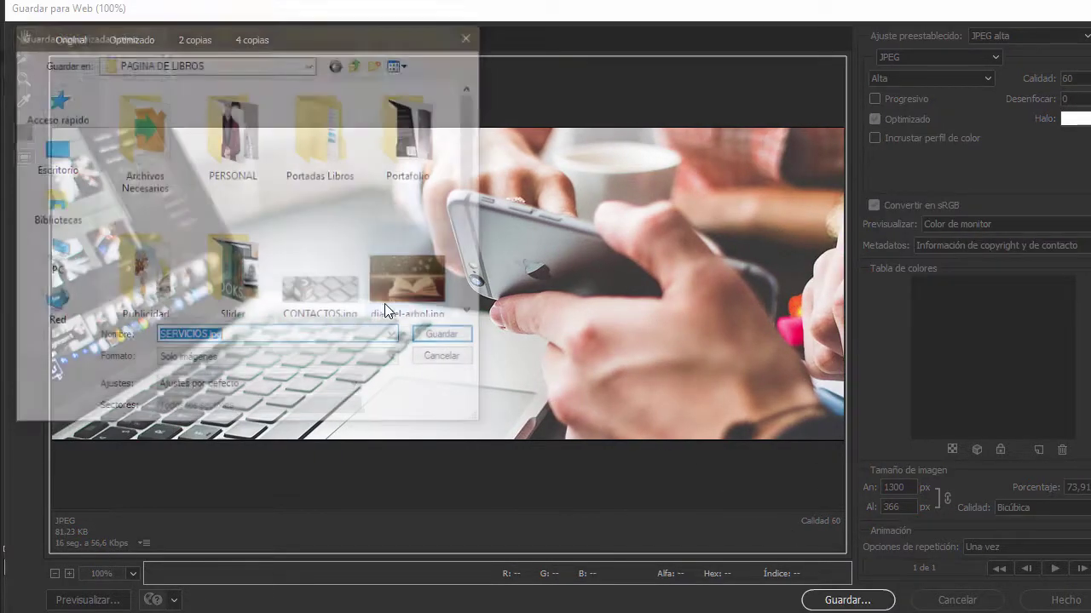
{"action": "left_click_drag", "start_coordinate": [300, 26], "coordinate": [581, 112]}
{"action": "left_click_drag", "start_coordinate": [753, 221], "coordinate": [755, 303]}
{"action": "left_click_drag", "start_coordinate": [557, 417], "coordinate": [368, 415]}
{"action": "type", "text": "mision-vision"}
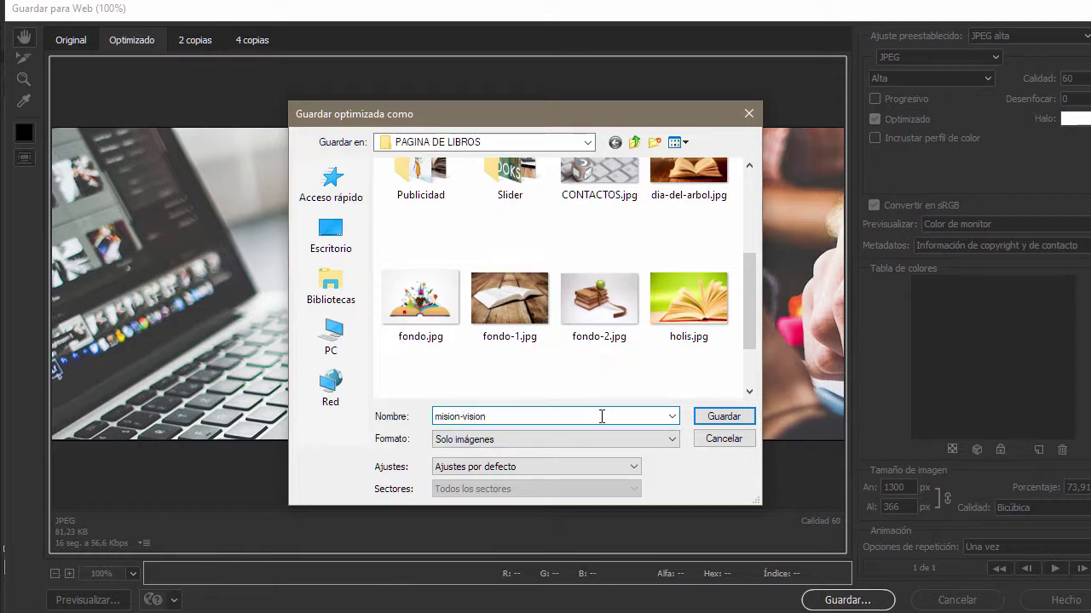
{"action": "left_click", "coordinate": [710, 419]}
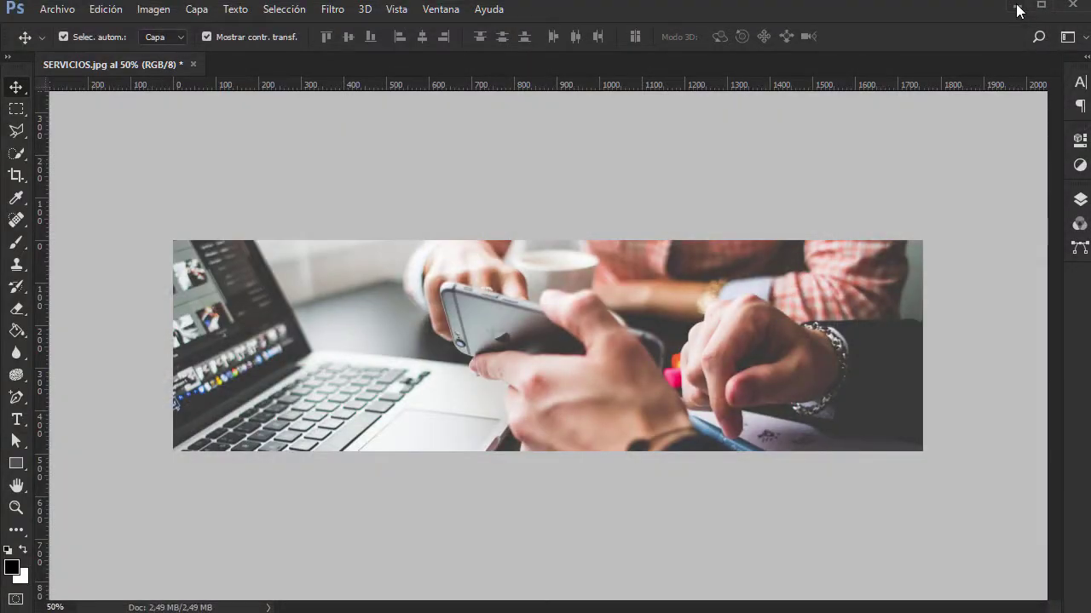
Return to the Joomla article in the browser, discard the image properties and delete the SERVICIOS.jpg image above the text
{"action": "left_click", "coordinate": [1018, 6]}
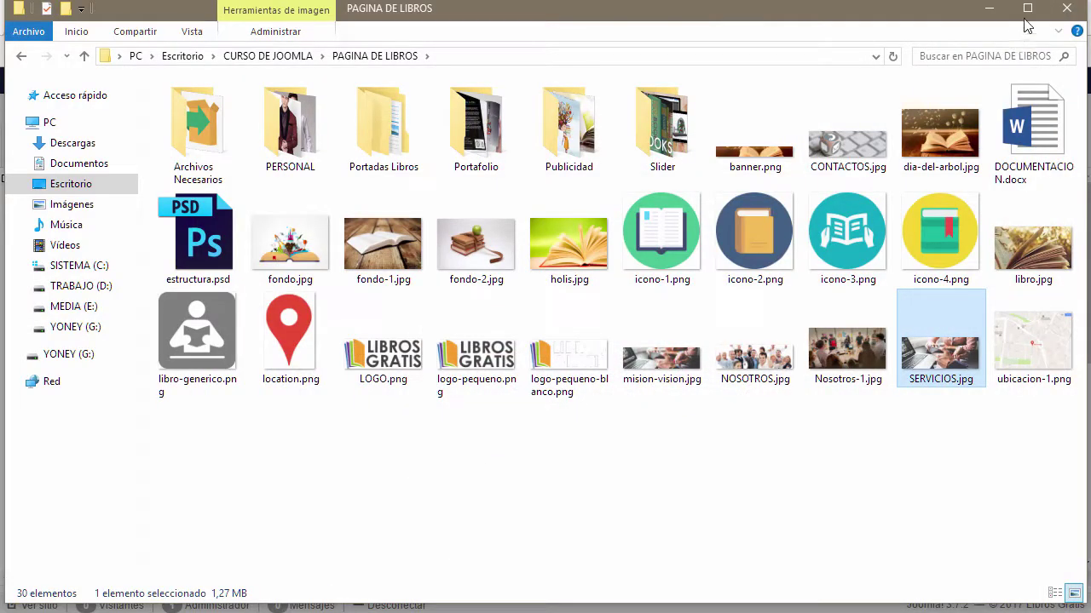
{"action": "left_click", "coordinate": [989, 8]}
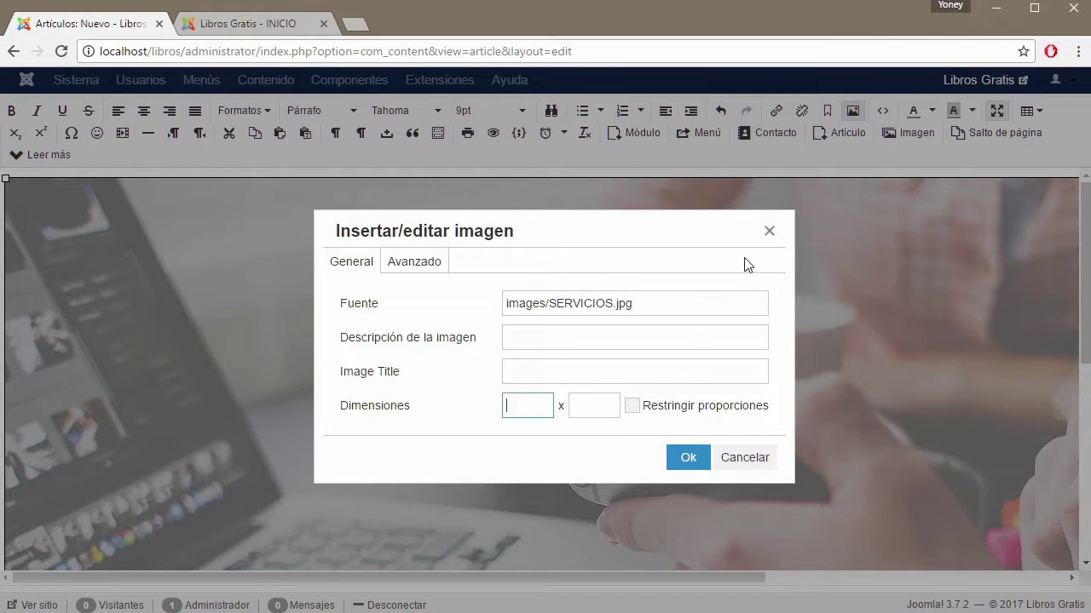
{"action": "left_click", "coordinate": [767, 229]}
{"action": "key", "text": "Delete"}
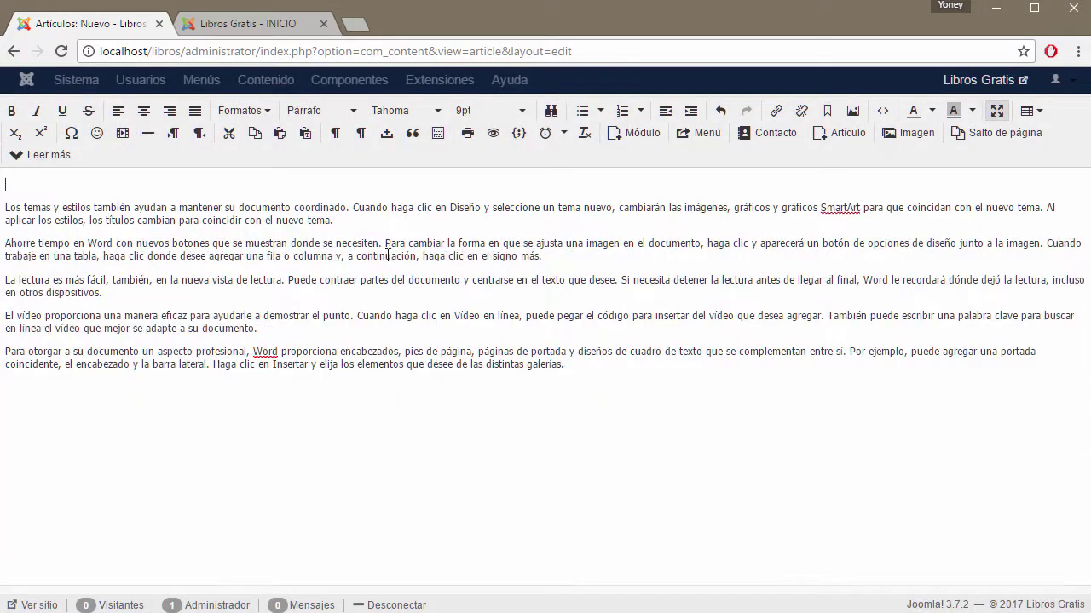
Upload mision-vision.jpg from the PAGINA DE LIBROS folder to the root image folder of the site
{"action": "left_click", "coordinate": [925, 135]}
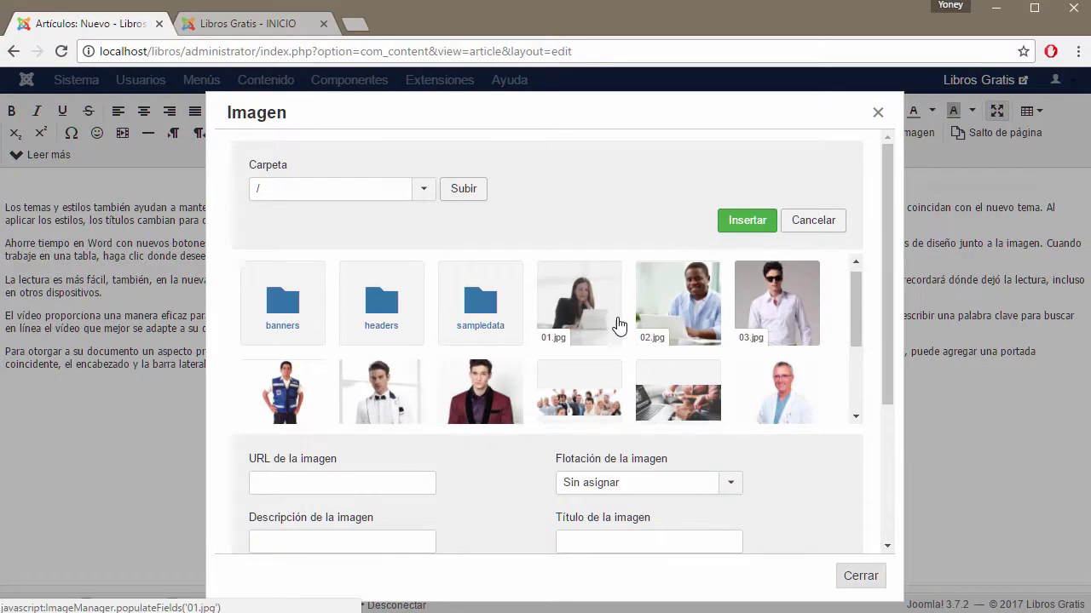
{"action": "scroll", "coordinate": [516, 388], "scroll_direction": "down", "scroll_amount": 3}
{"action": "scroll", "coordinate": [517, 389], "scroll_direction": "down", "scroll_amount": 3}
{"action": "left_click", "coordinate": [452, 461]}
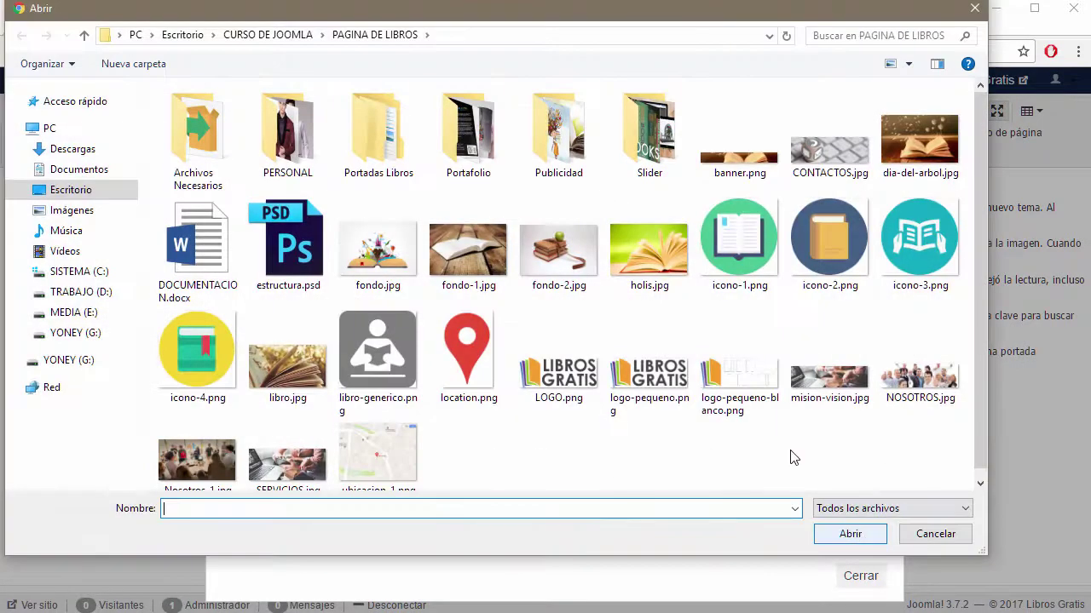
{"action": "scroll", "coordinate": [654, 375], "scroll_direction": "down", "scroll_amount": 1}
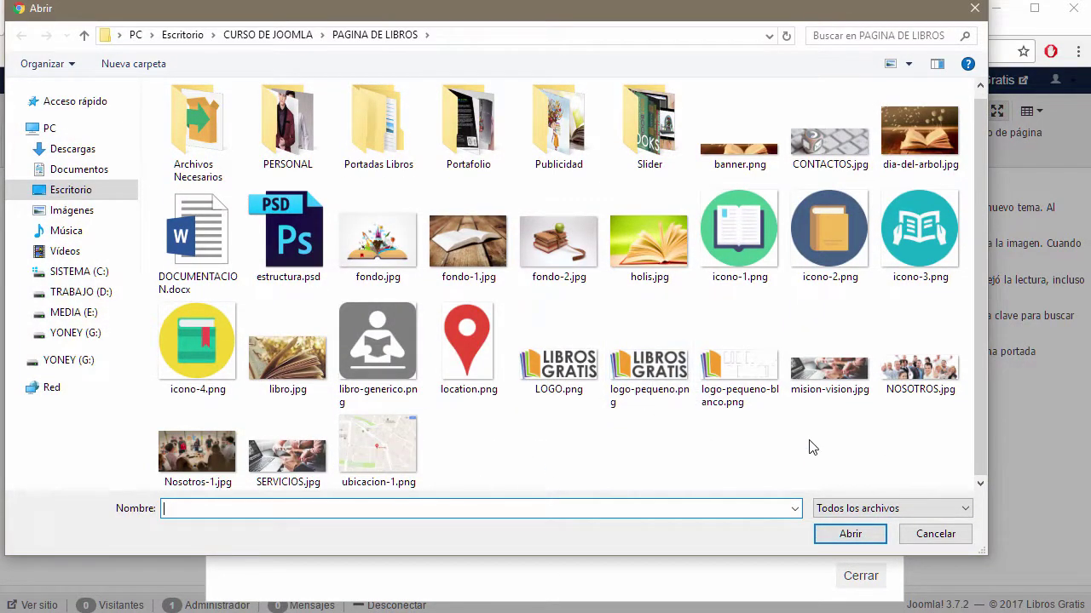
{"action": "left_click", "coordinate": [828, 371]}
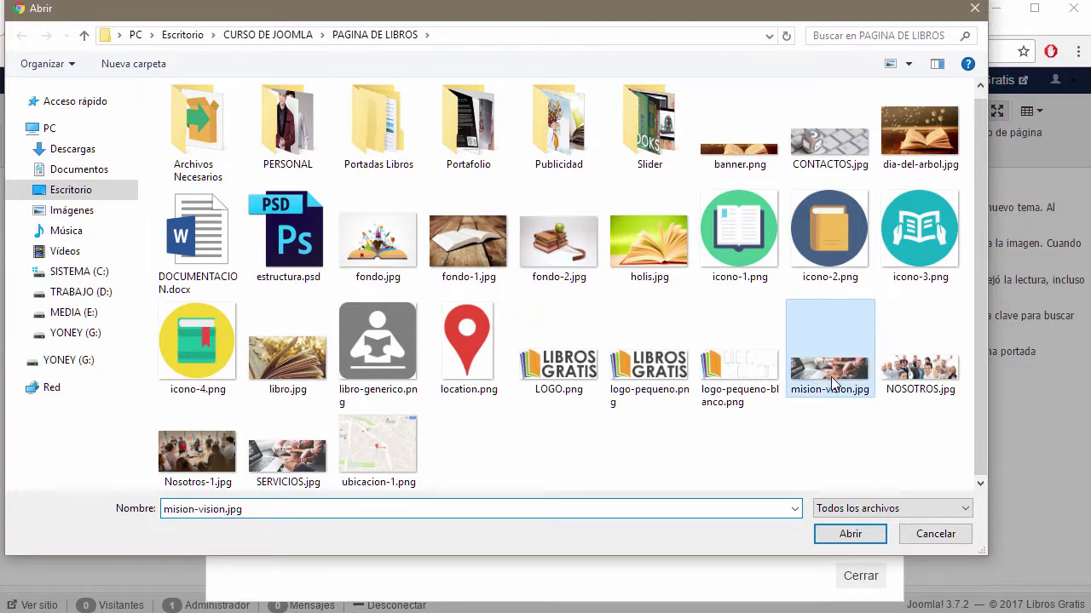
{"action": "left_click", "coordinate": [850, 534]}
{"action": "left_click", "coordinate": [643, 462]}
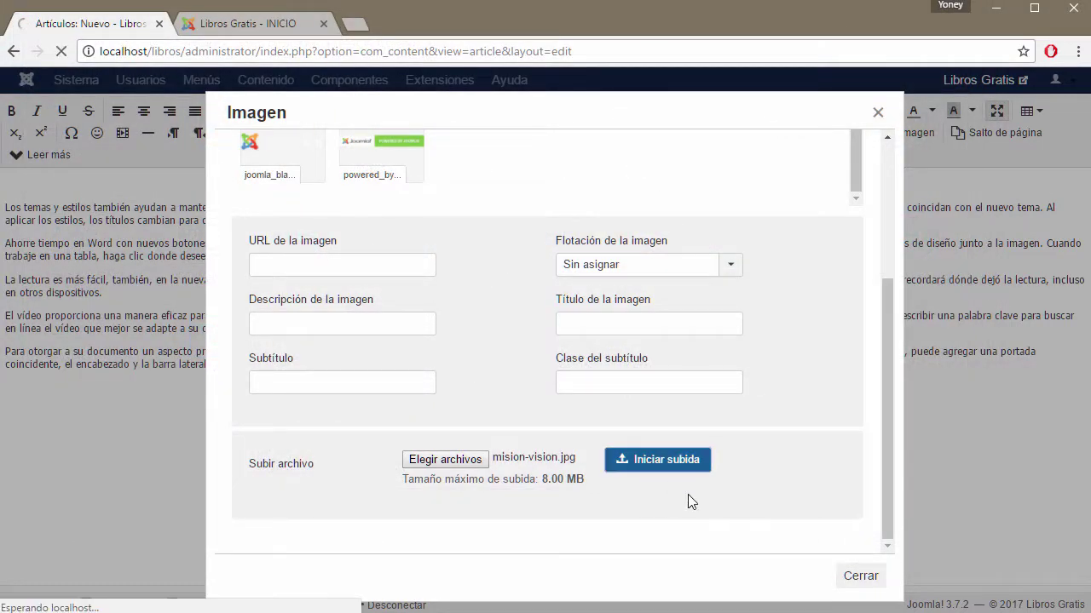
Insert the uploaded mision-vision.jpg above the text of the Misión y Visión article
{"action": "scroll", "coordinate": [689, 390], "scroll_direction": "down", "scroll_amount": 5}
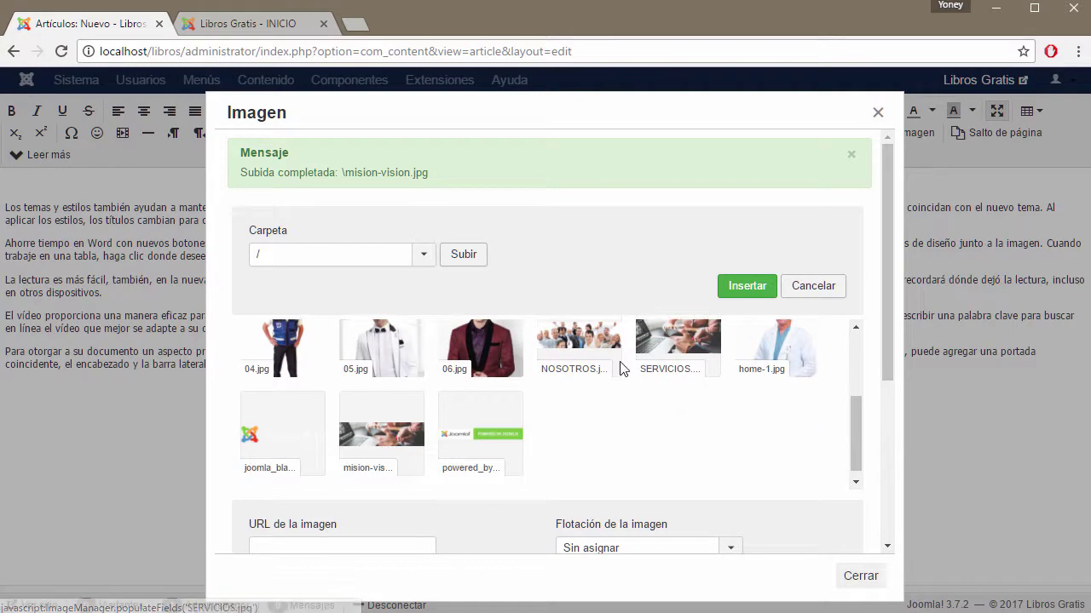
{"action": "left_click", "coordinate": [668, 344]}
{"action": "left_click", "coordinate": [393, 445]}
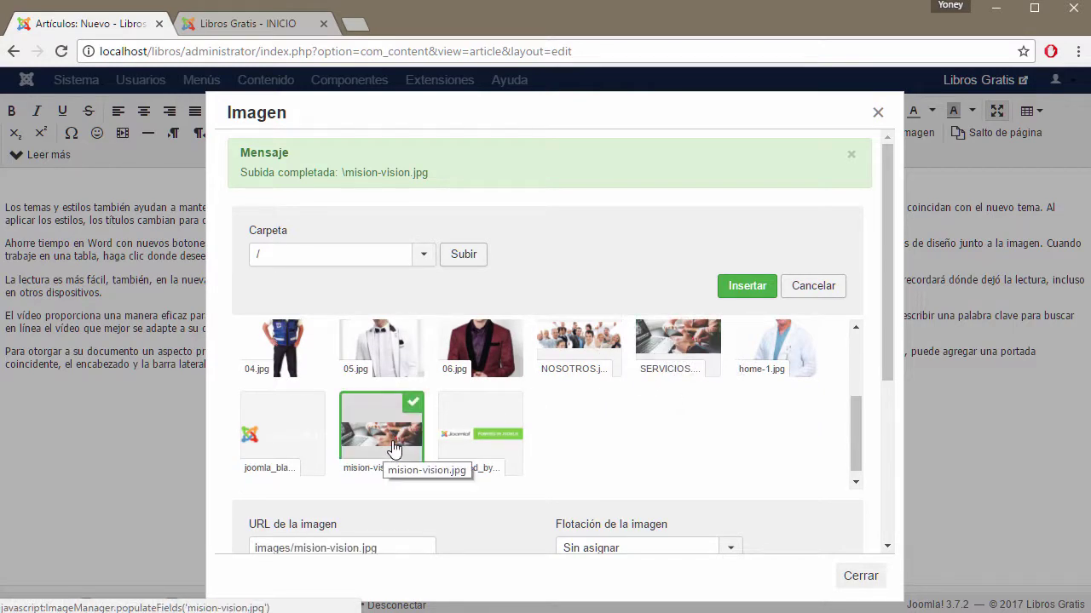
{"action": "left_click", "coordinate": [748, 294]}
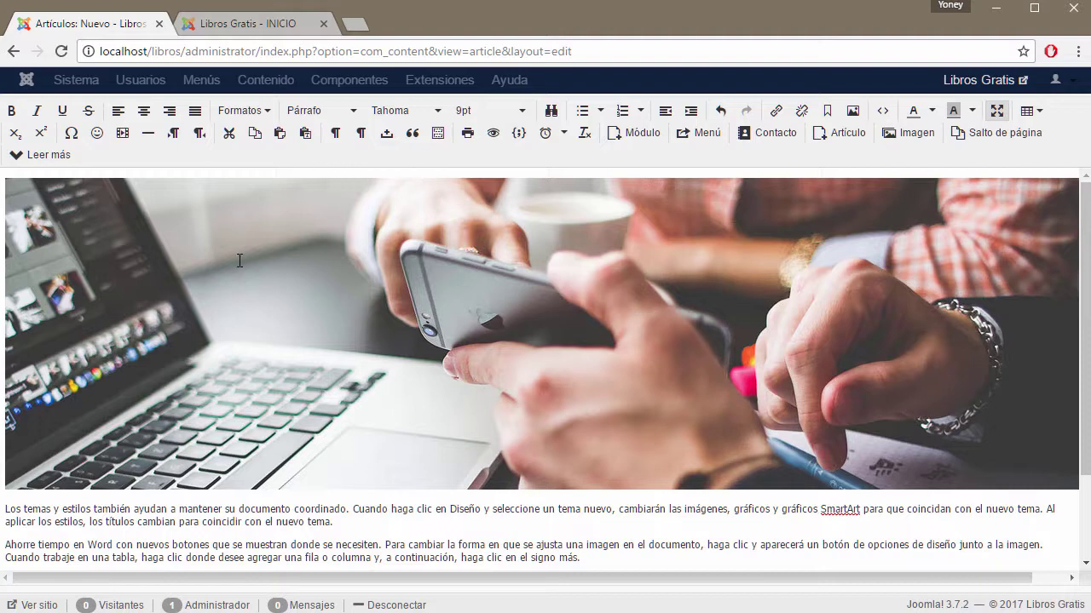
Leave the full-screen editor, save the Misión y Visión article and start a new article
{"action": "left_click", "coordinate": [996, 110]}
{"action": "scroll", "coordinate": [1064, 341], "scroll_direction": "down", "scroll_amount": 2}
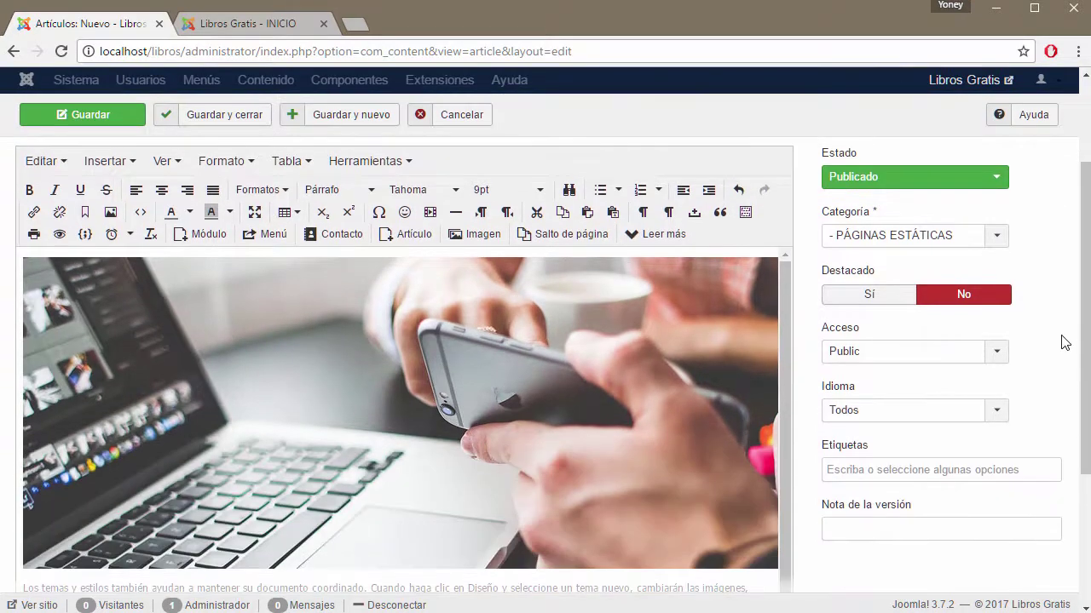
{"action": "scroll", "coordinate": [988, 320], "scroll_direction": "up", "scroll_amount": 2}
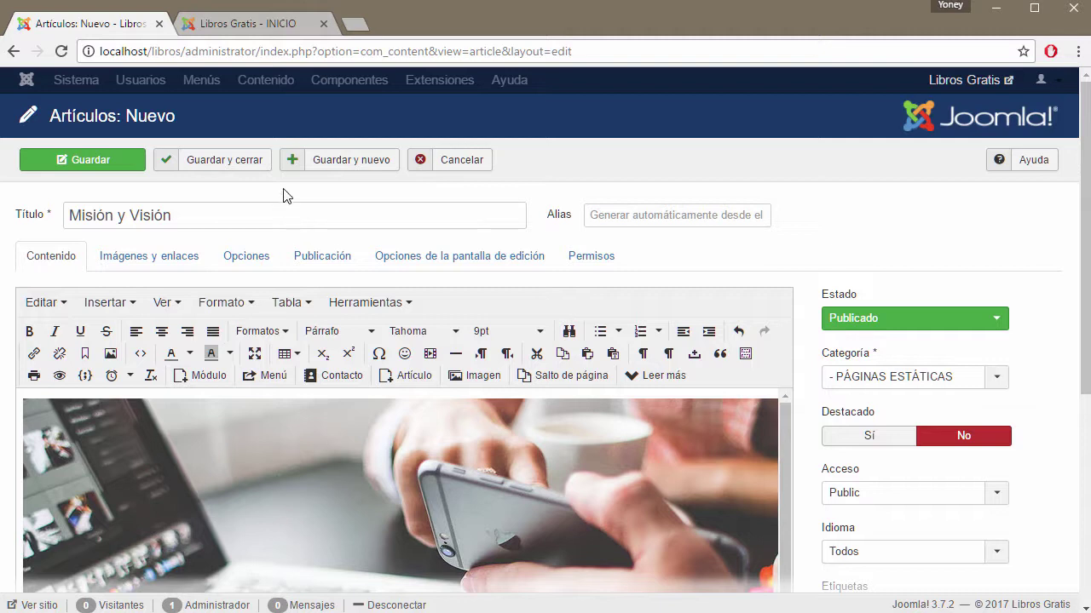
{"action": "left_click", "coordinate": [358, 166]}
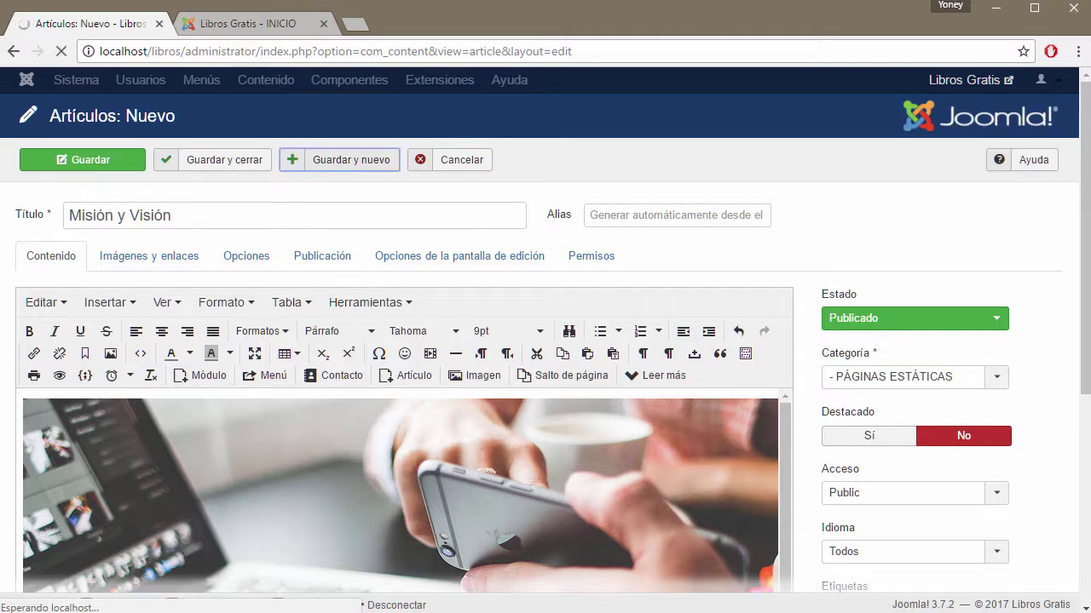
Switch to DOCUMENTACION.docx in Word, copy the four bullet items under Objetivos and return to the browser
{"action": "key", "text": "alt+Tab"}
{"action": "scroll", "coordinate": [545, 460], "scroll_direction": "down", "scroll_amount": 3}
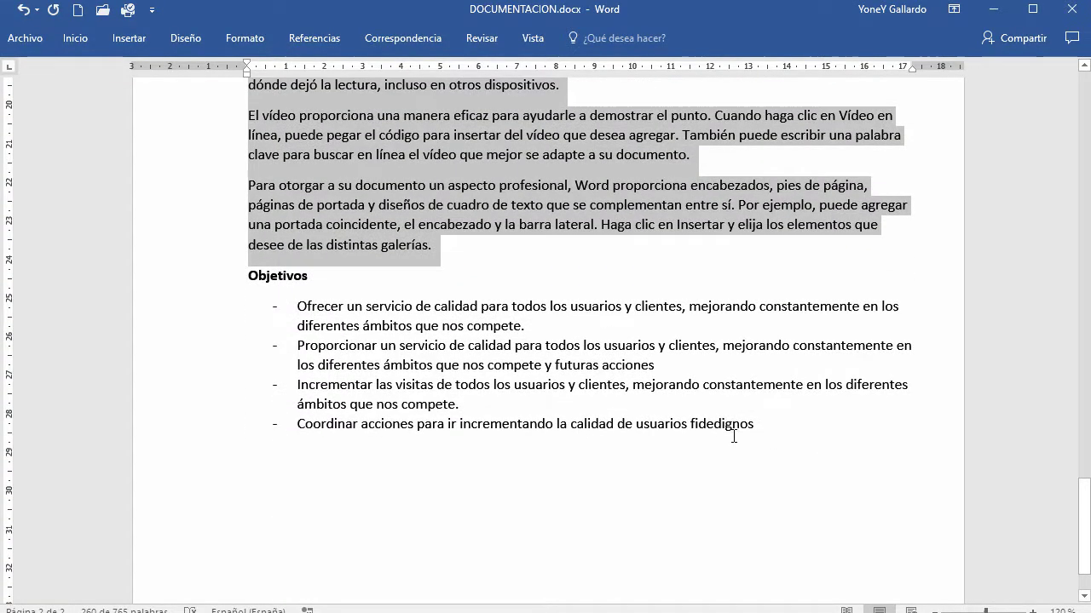
{"action": "left_click_drag", "start_coordinate": [796, 428], "coordinate": [299, 305]}
{"action": "key", "text": "ctrl+c"}
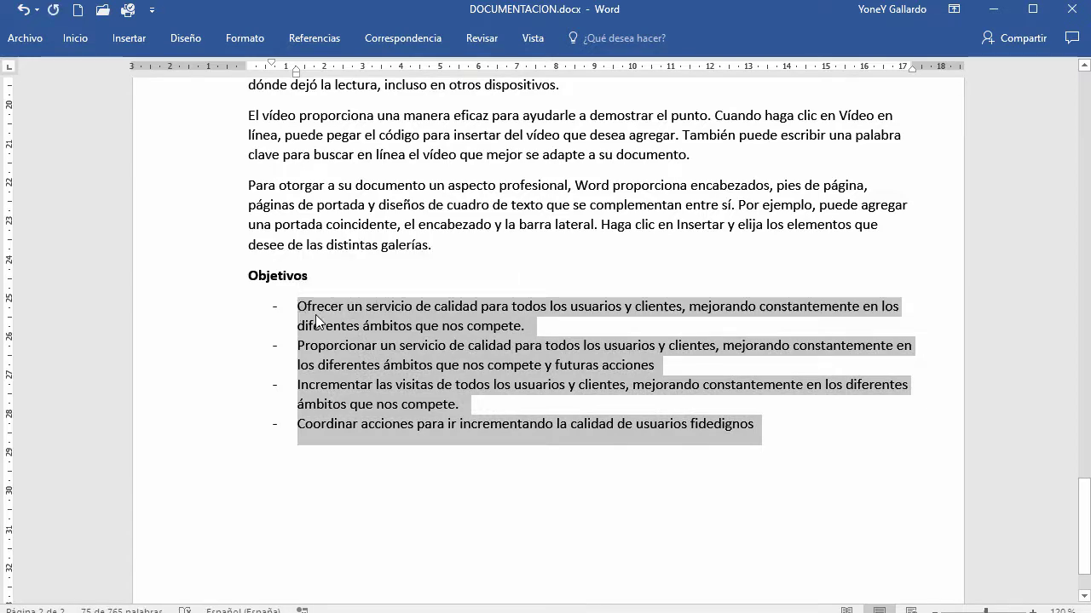
{"action": "left_click", "coordinate": [995, 14]}
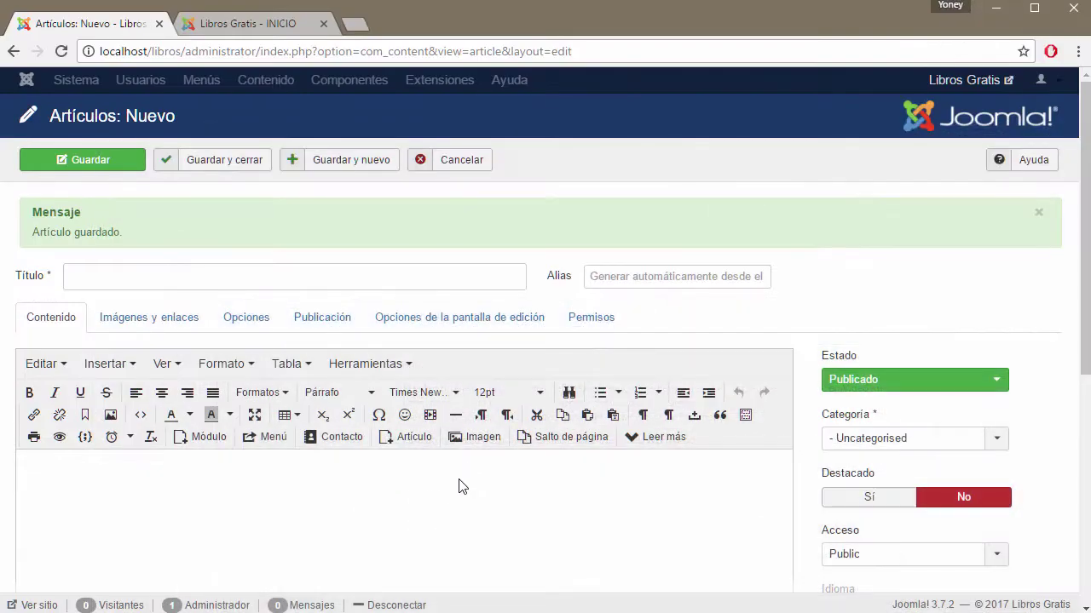
Title the new article Objetivos and assign it to the PÁGINAS ESTÁTICAS category
{"action": "left_click", "coordinate": [238, 273]}
{"action": "type", "text": "Objetivos"}
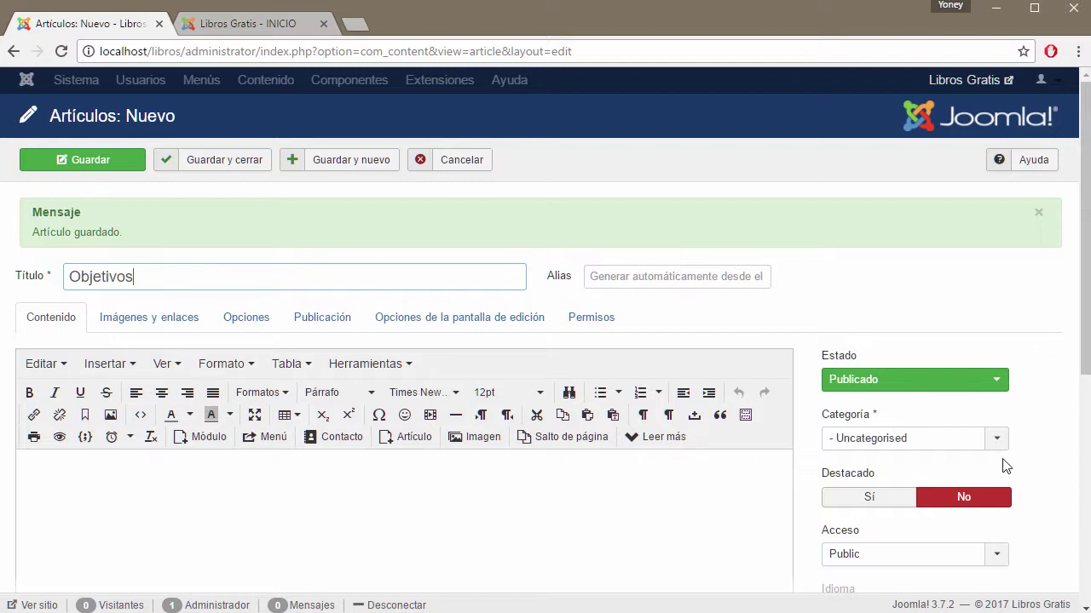
{"action": "left_click", "coordinate": [995, 438]}
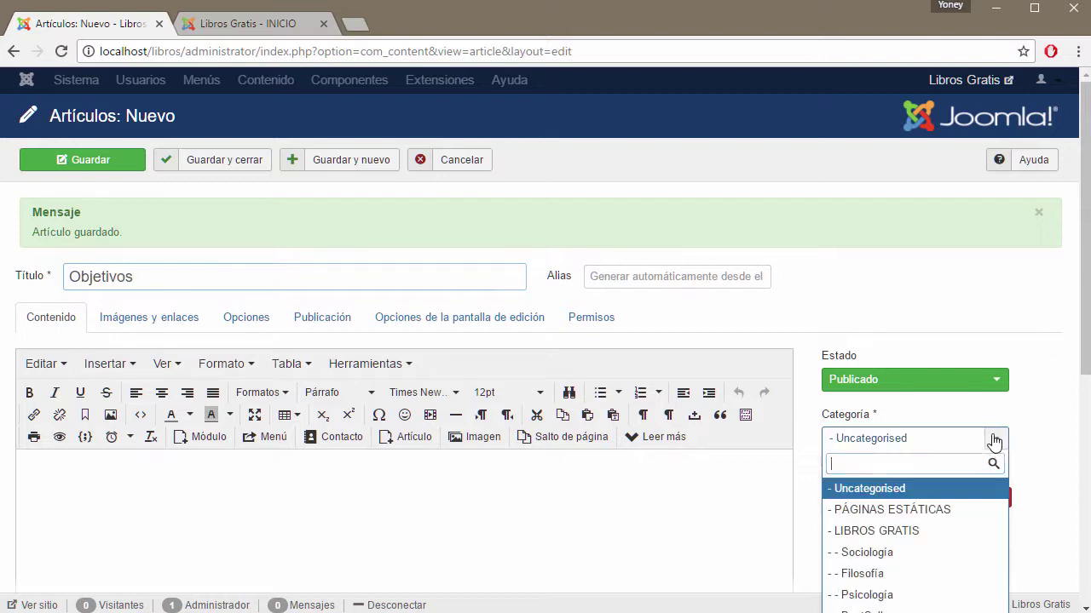
{"action": "left_click", "coordinate": [917, 509]}
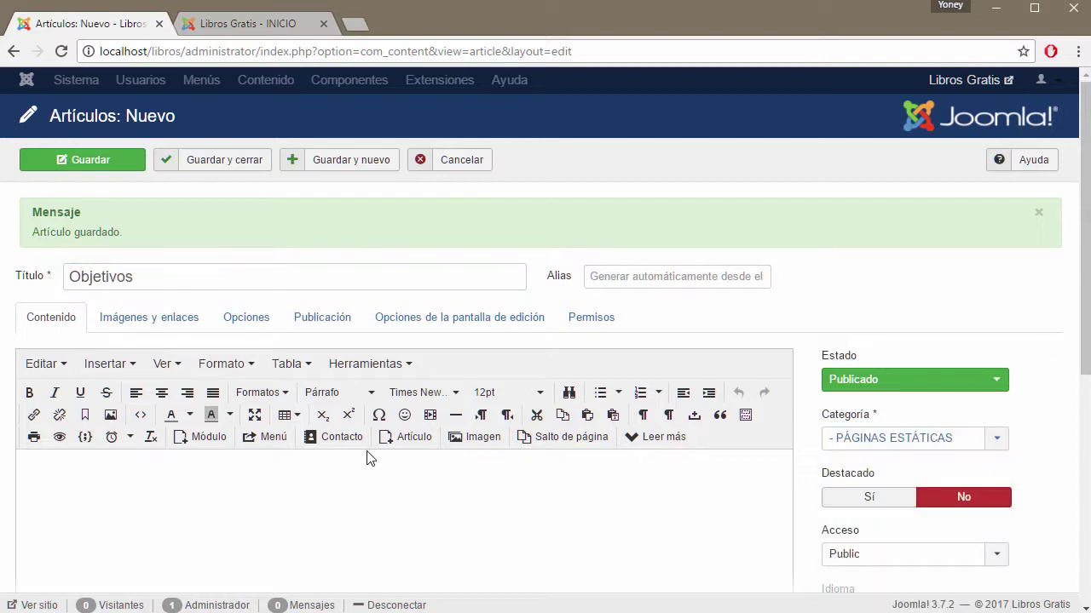
Paste the copied objectives list into the article body and add an empty line above it
{"action": "left_click", "coordinate": [275, 523]}
{"action": "key", "text": "ctrl+v"}
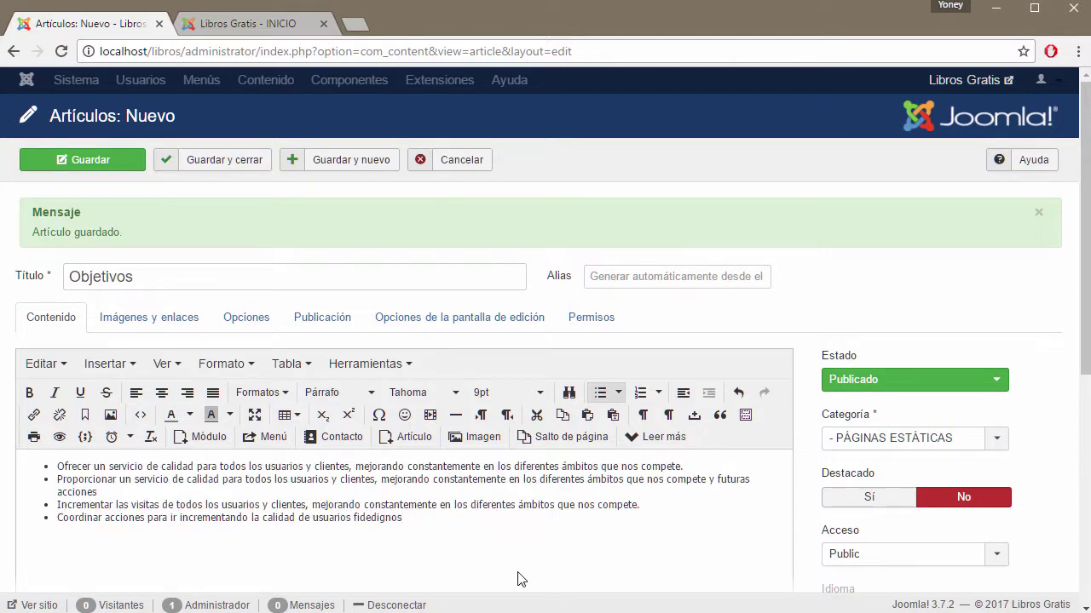
{"action": "key", "text": "Return"}
{"action": "key", "text": "Return"}
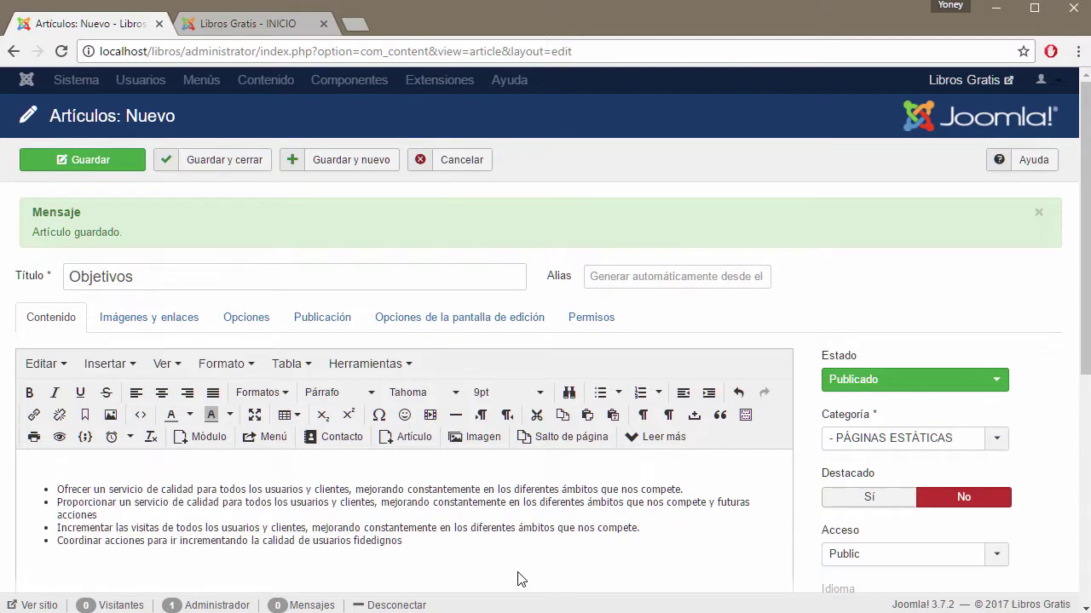
Upload banner.png from the PAGINA DE LIBROS folder through the article's image manager
{"action": "left_click", "coordinate": [481, 438]}
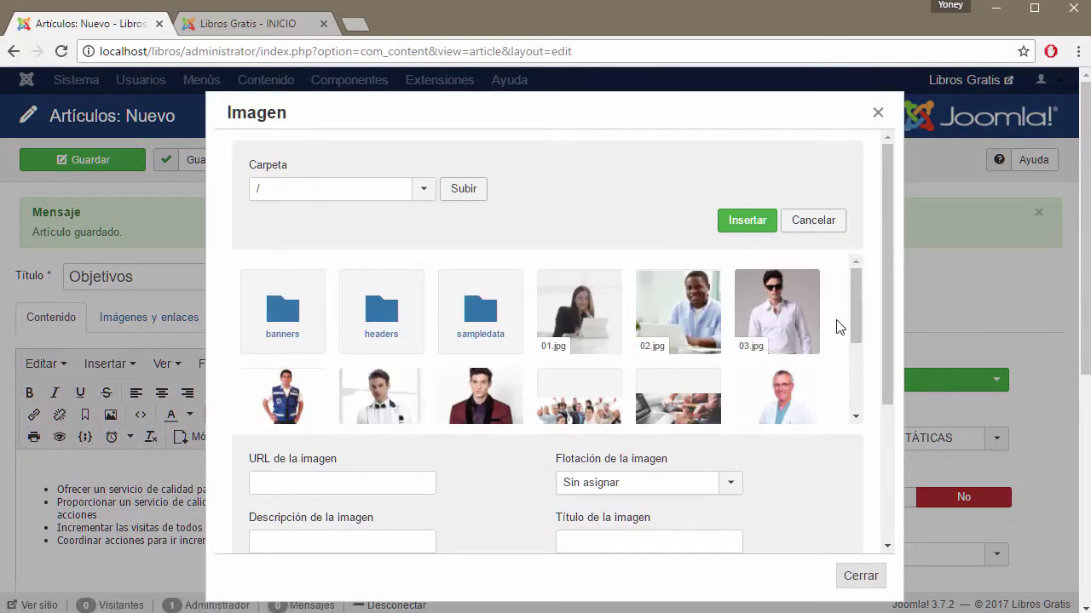
{"action": "scroll", "coordinate": [817, 346], "scroll_direction": "down", "scroll_amount": 3}
{"action": "scroll", "coordinate": [628, 428], "scroll_direction": "down", "scroll_amount": 5}
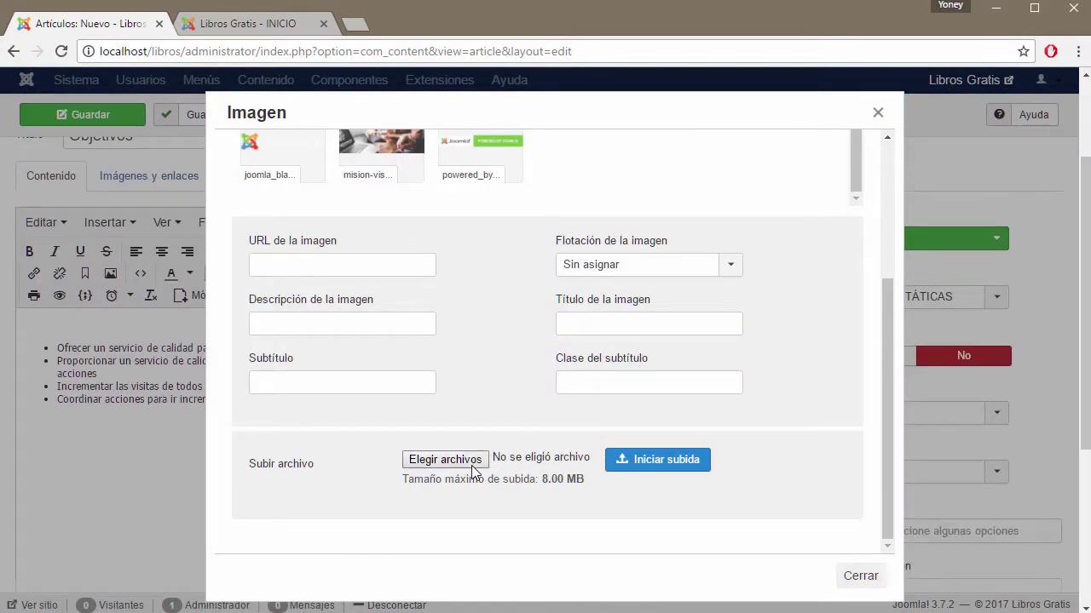
{"action": "left_click", "coordinate": [474, 463]}
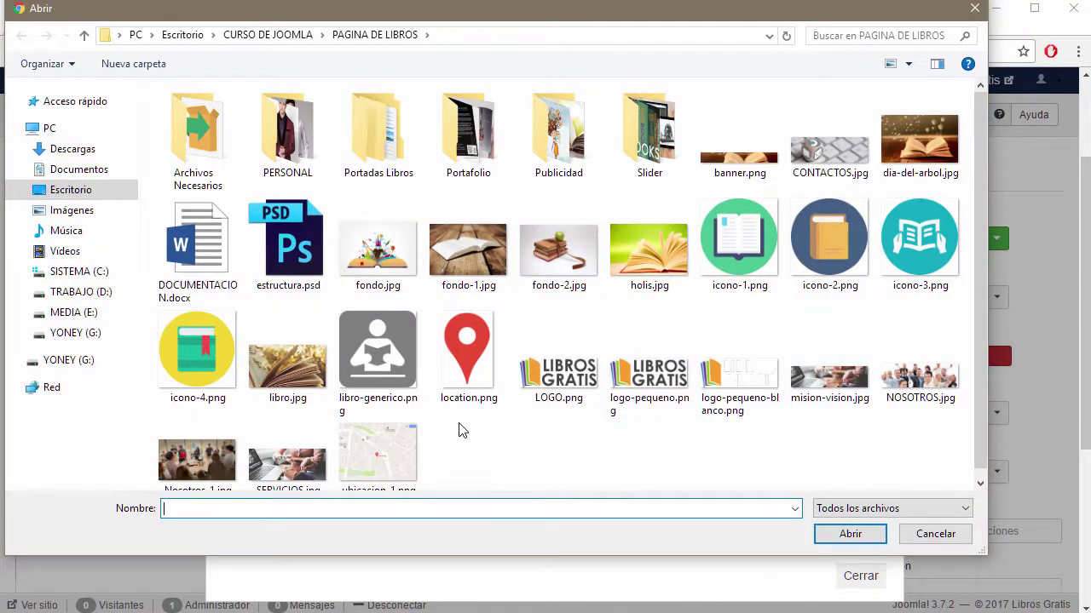
{"action": "left_click", "coordinate": [760, 164]}
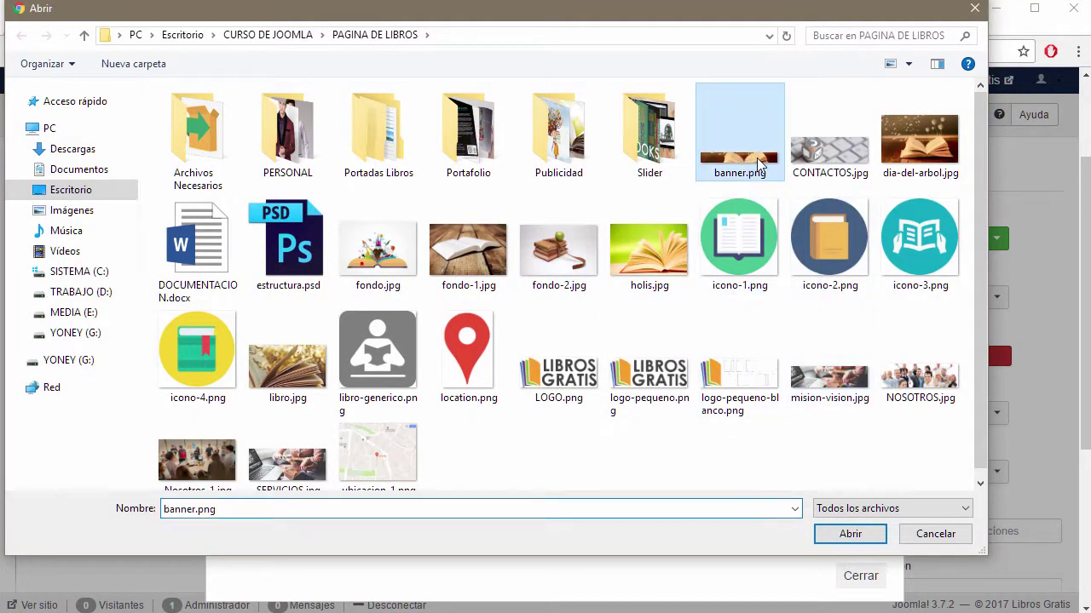
{"action": "left_click", "coordinate": [839, 536]}
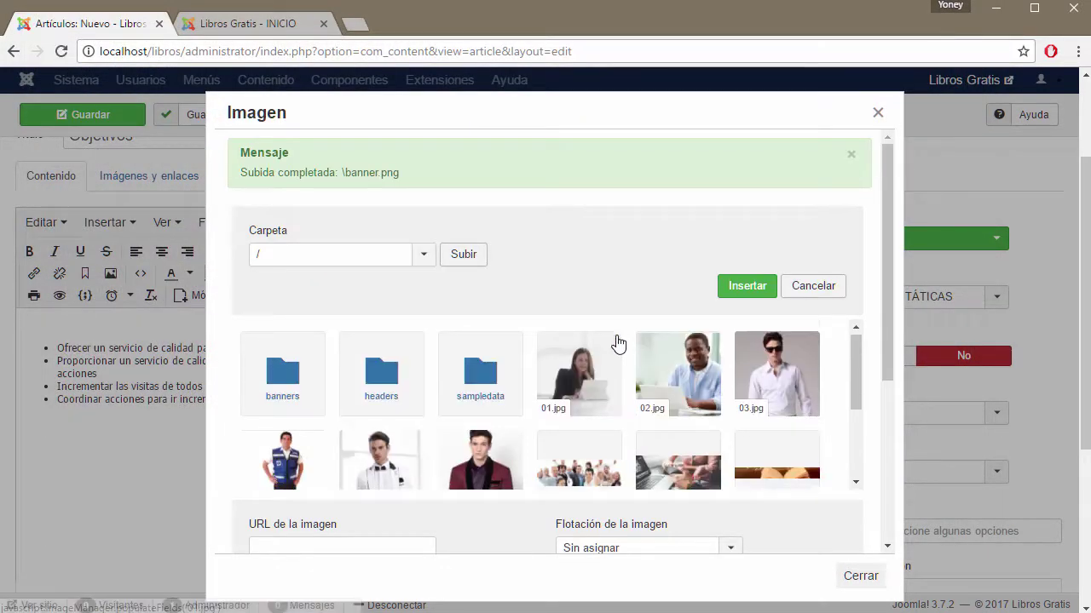
Try banner.png as the image above the objectives list and remove it from the article
{"action": "scroll", "coordinate": [775, 365], "scroll_direction": "down", "scroll_amount": 3}
{"action": "left_click", "coordinate": [775, 365]}
{"action": "left_click", "coordinate": [747, 286]}
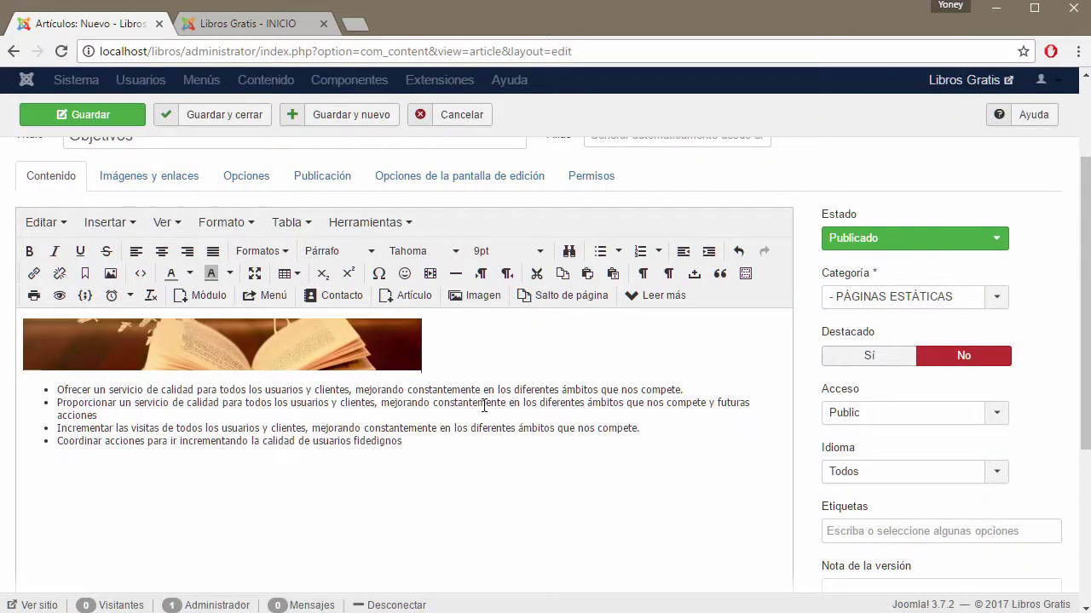
{"action": "left_click", "coordinate": [372, 341]}
{"action": "key", "text": "Delete"}
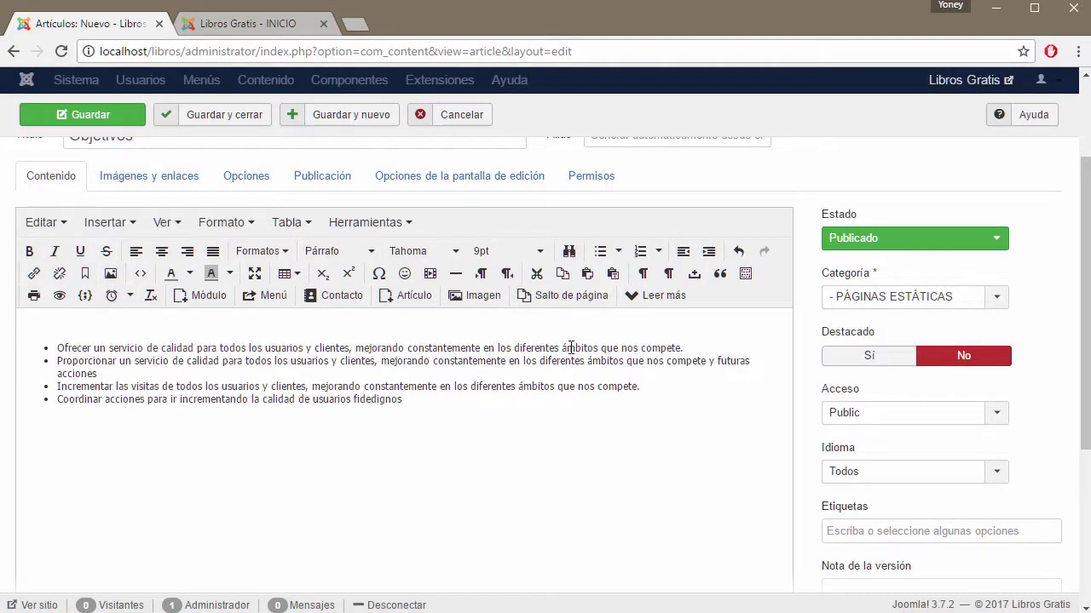
Switch to the PAGINA DE LIBROS folder and open Nosotros-1.jpg with Adobe Photoshop CC 2017
{"action": "key", "text": "alt+Tab"}
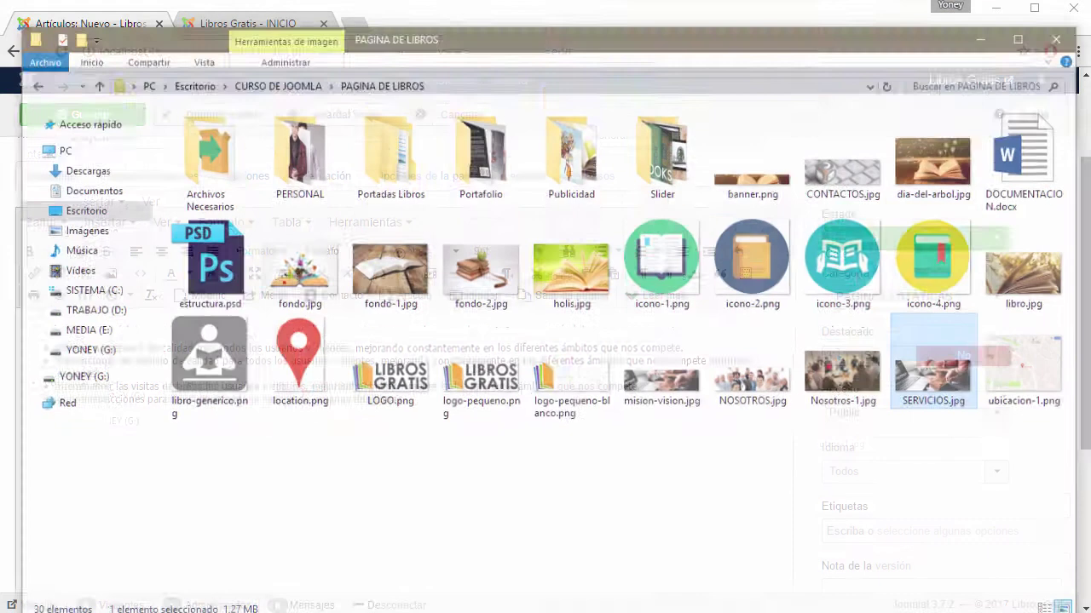
{"action": "left_click", "coordinate": [810, 413]}
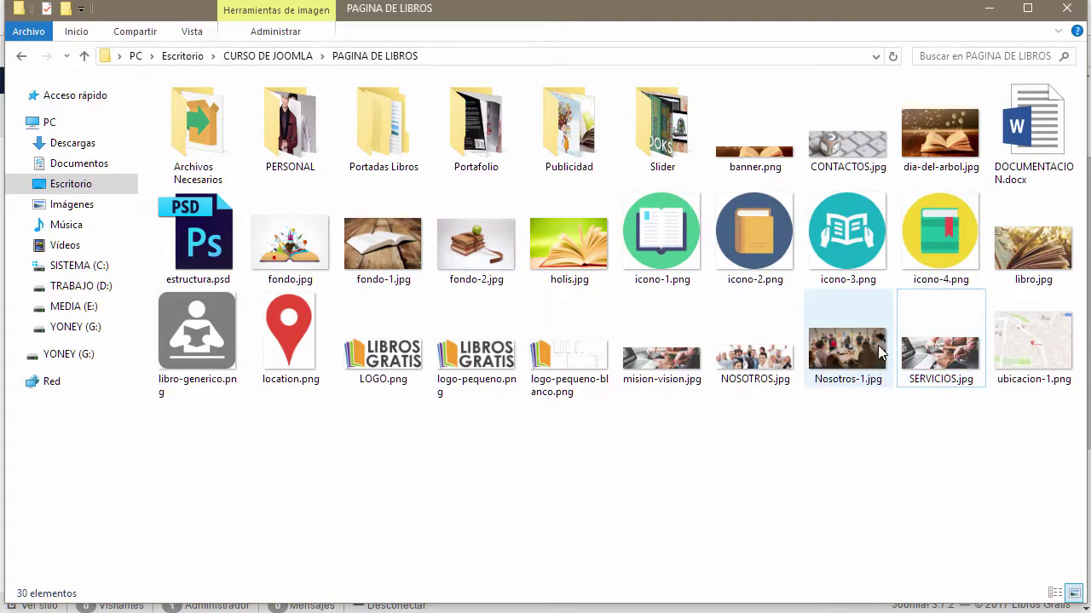
{"action": "left_click", "coordinate": [869, 353]}
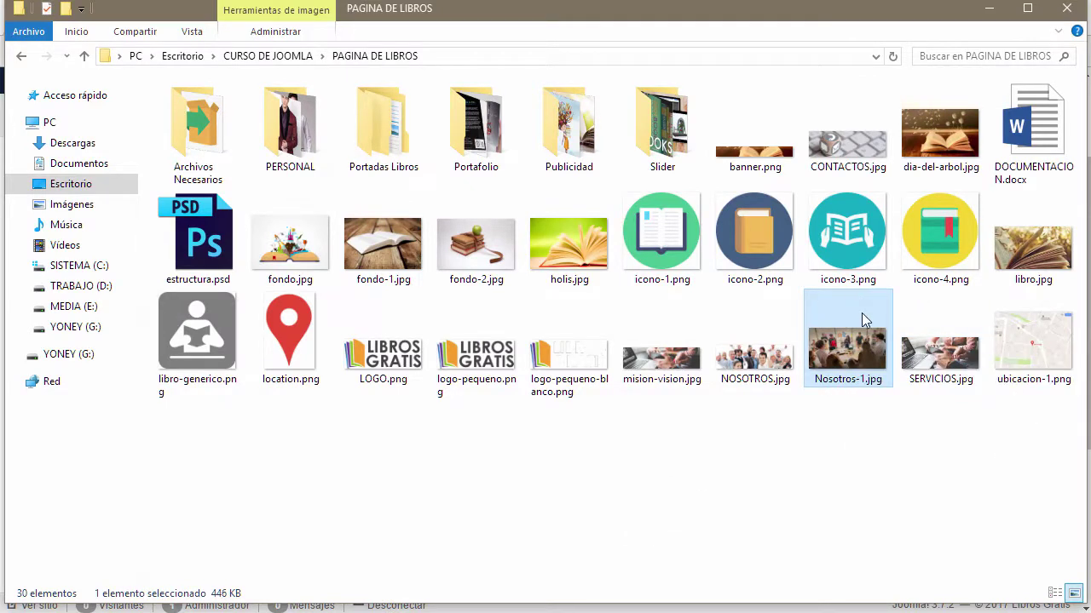
{"action": "right_click", "coordinate": [850, 351]}
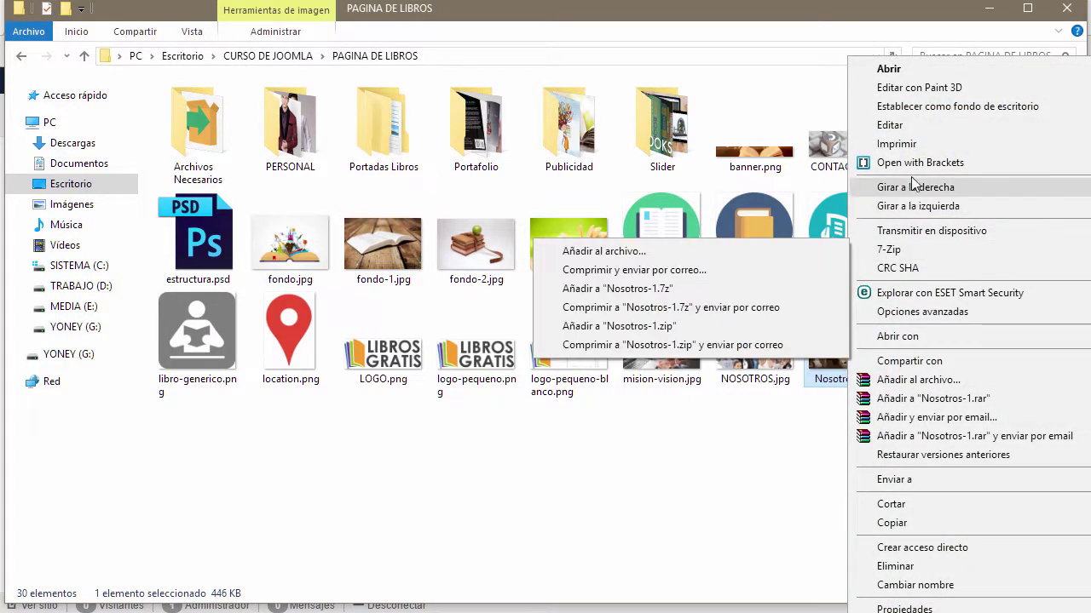
{"action": "mouse_move", "coordinate": [911, 337]}
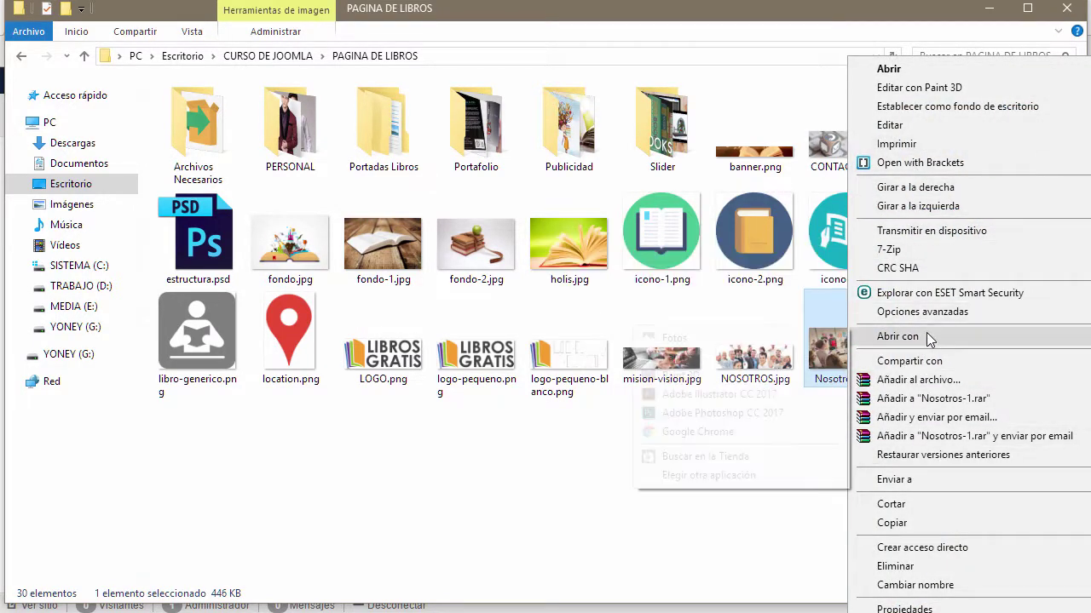
{"action": "left_click", "coordinate": [725, 414]}
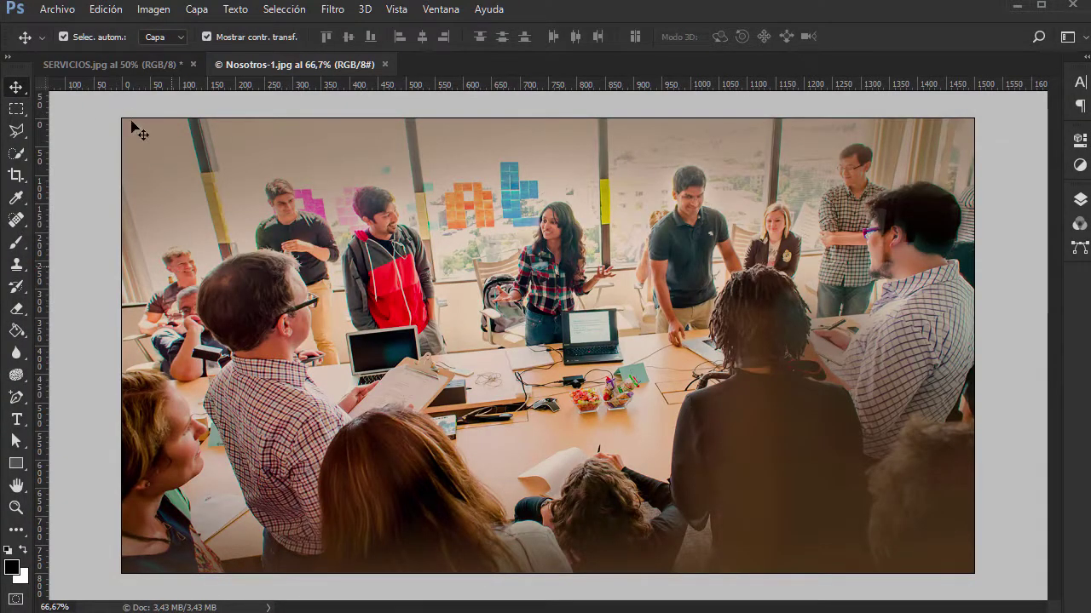
In the SERVICIOS.jpg document, add a new empty layer above Fondo and hide the Fondo layer
{"action": "left_click", "coordinate": [149, 67]}
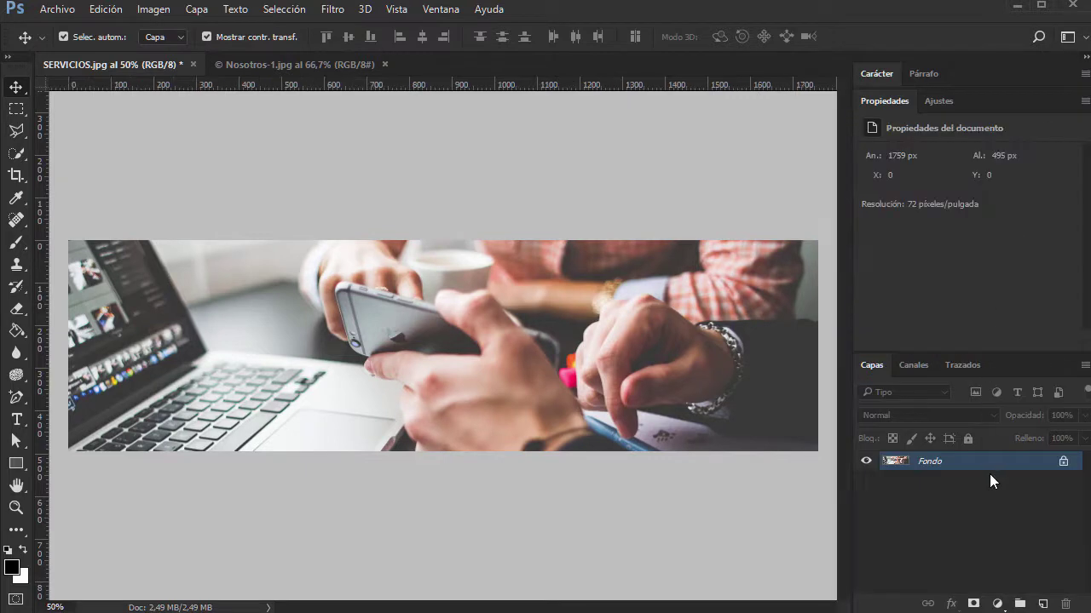
{"action": "left_click", "coordinate": [1044, 605]}
{"action": "left_click", "coordinate": [962, 547]}
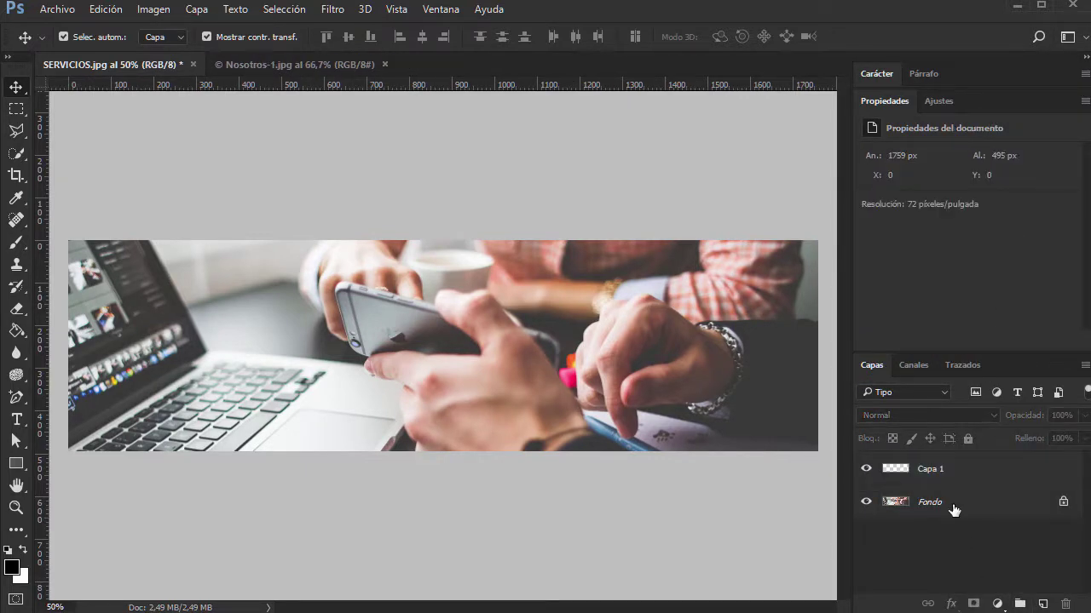
{"action": "left_click", "coordinate": [953, 506]}
{"action": "left_click", "coordinate": [865, 502]}
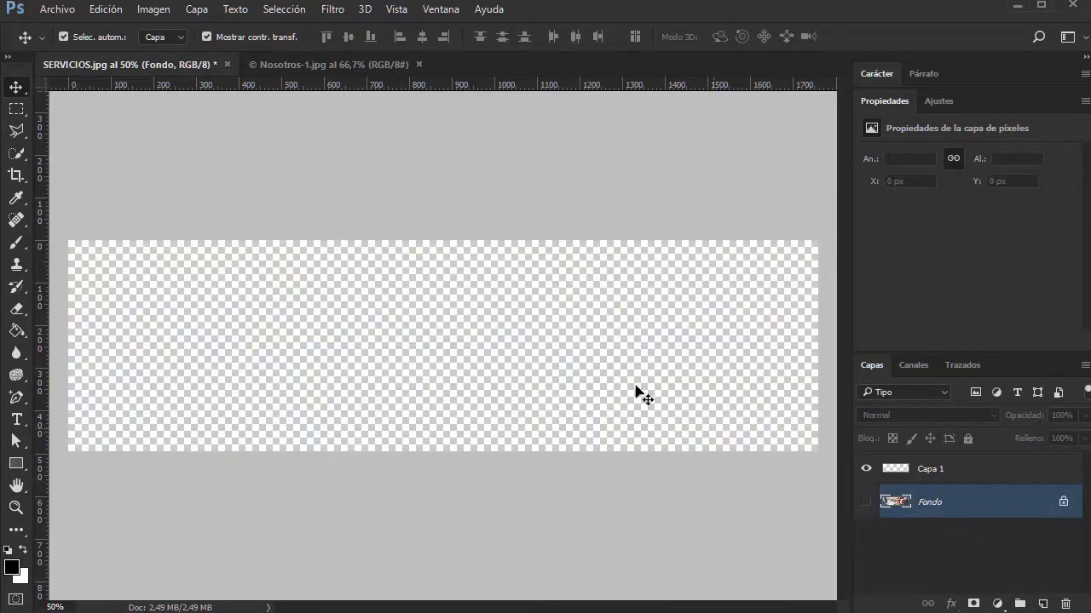
Try the Nosotros-1.jpg photo as a layer in the SERVICIOS.jpg banner, scaling it to about 94.5%
{"action": "left_click", "coordinate": [361, 68]}
{"action": "left_click_drag", "start_coordinate": [434, 237], "coordinate": [360, 308]}
{"action": "left_click_drag", "start_coordinate": [473, 274], "coordinate": [429, 210]}
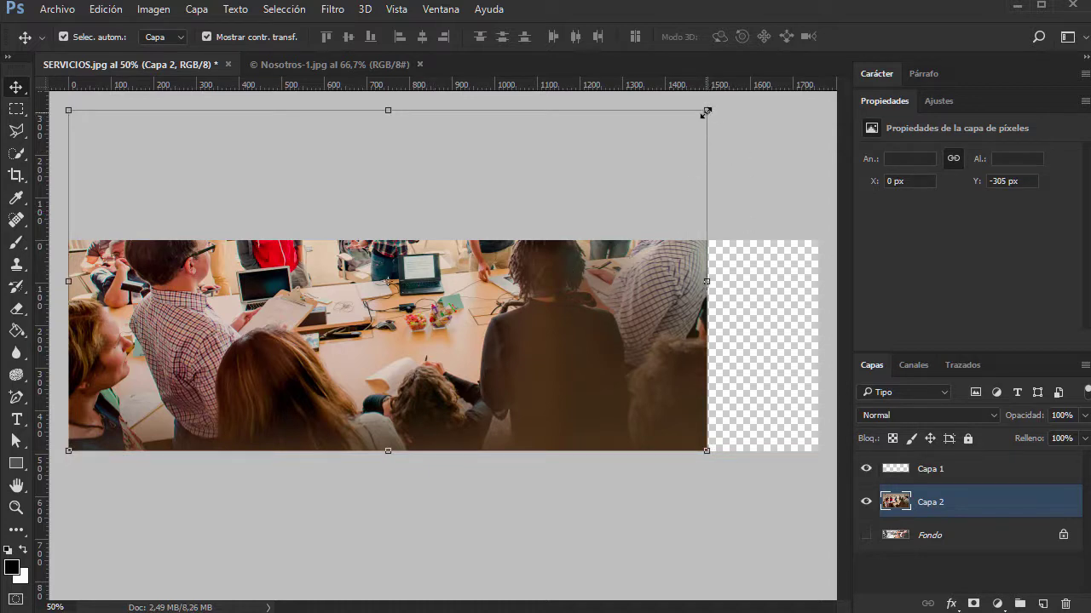
{"action": "left_click_drag", "start_coordinate": [707, 111], "coordinate": [699, 193]}
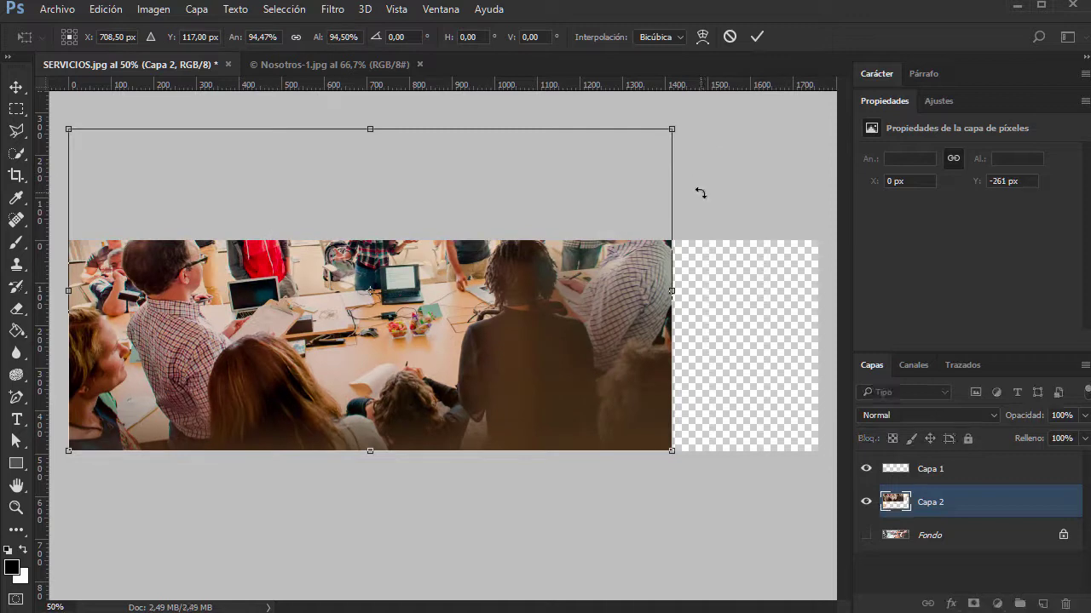
{"action": "key", "text": "Return"}
Crop the top and bottom of Nosotros-1.jpg into a horizontal banner of about 1500 × 441 px
{"action": "left_click", "coordinate": [333, 66]}
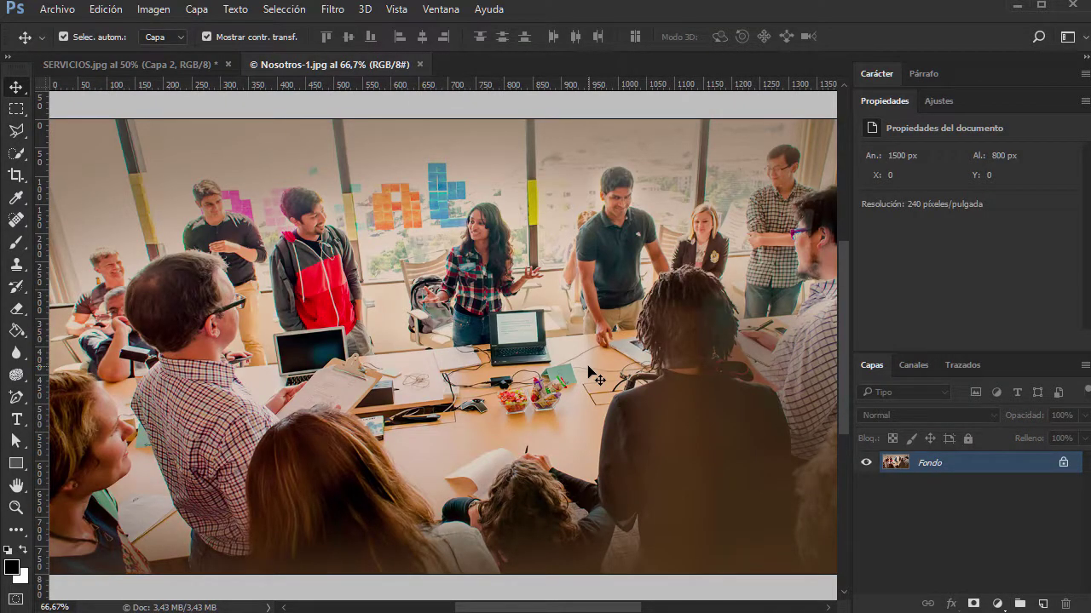
{"action": "scroll", "coordinate": [599, 379], "scroll_direction": "down", "scroll_amount": 2}
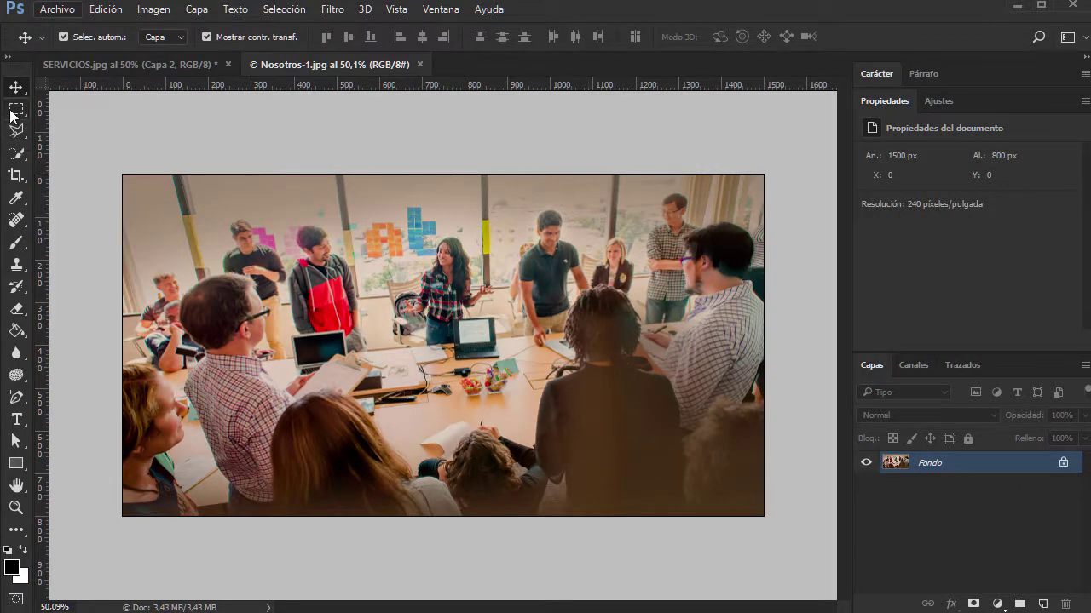
{"action": "left_click", "coordinate": [19, 177]}
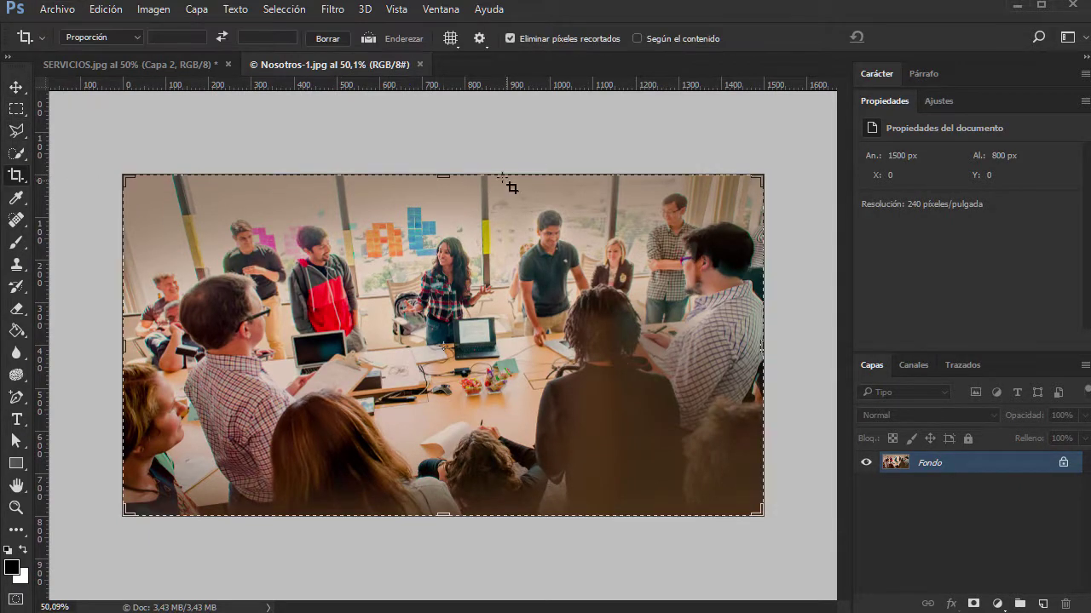
{"action": "left_click_drag", "start_coordinate": [447, 177], "coordinate": [451, 205]}
{"action": "left_click_drag", "start_coordinate": [445, 492], "coordinate": [444, 443]}
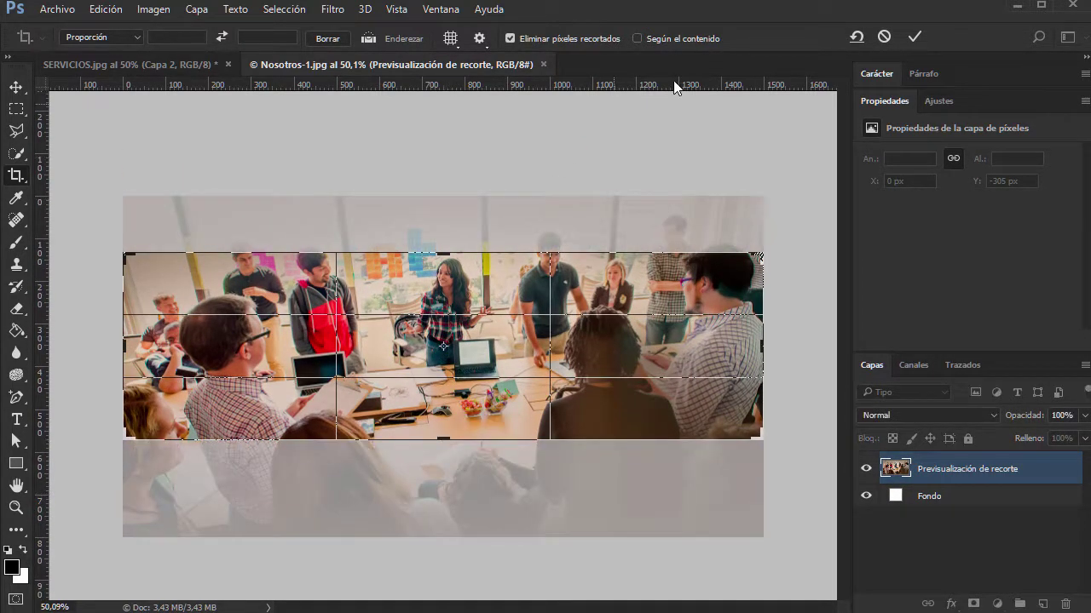
{"action": "left_click", "coordinate": [914, 40]}
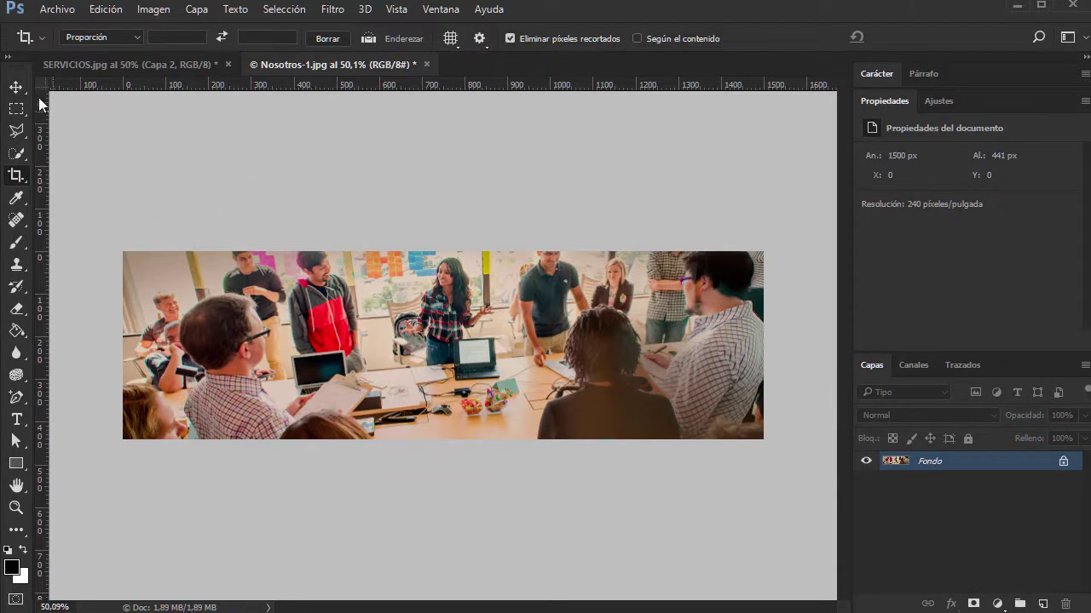
Export the cropped banner for the web as a JPEG with the width set to 1300 px
{"action": "left_click", "coordinate": [47, 8]}
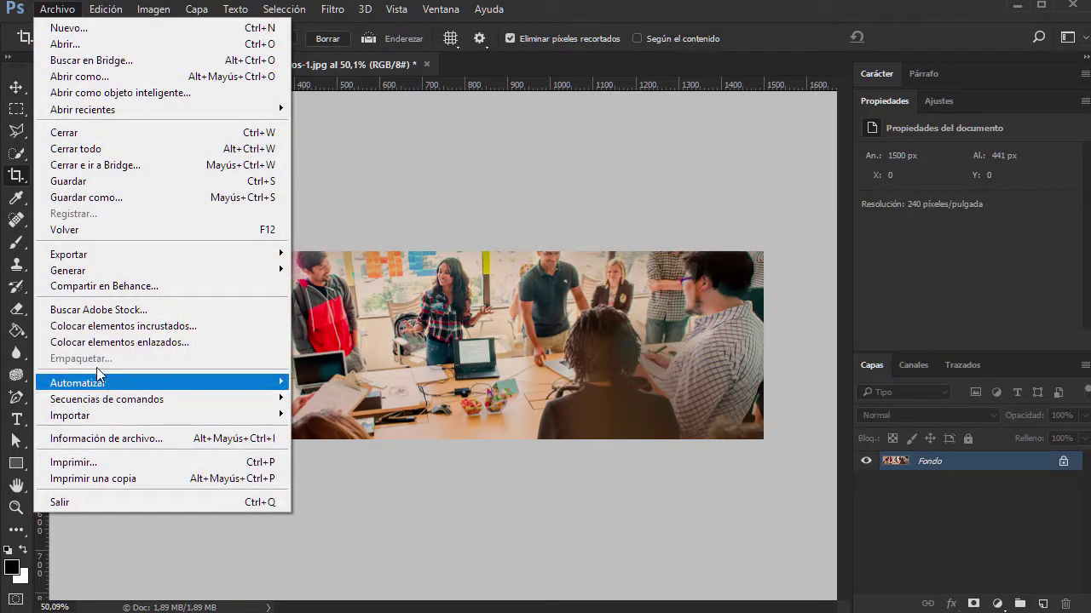
{"action": "mouse_move", "coordinate": [264, 256]}
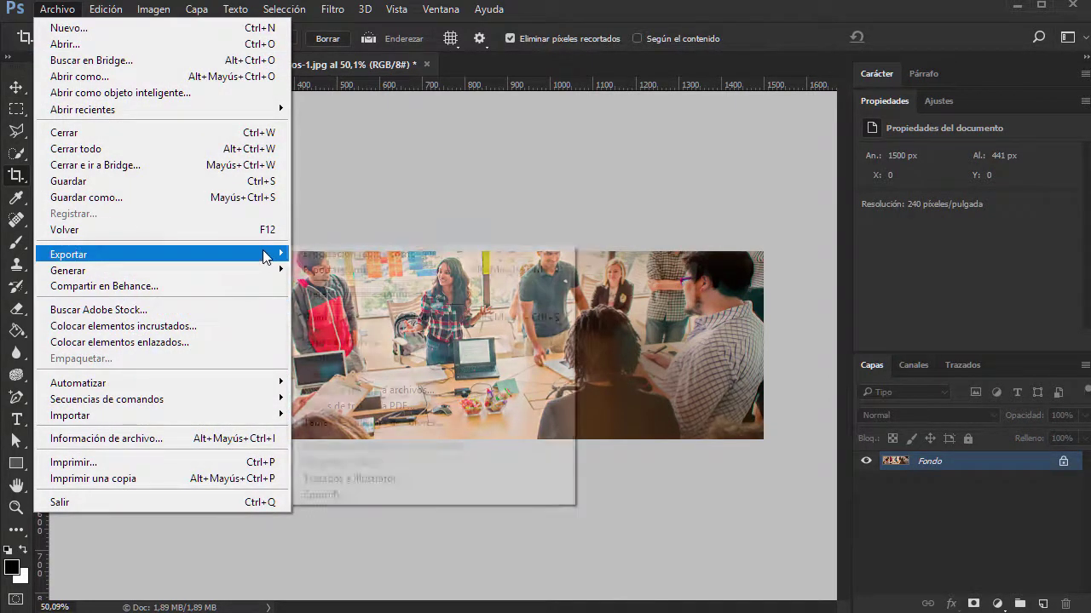
{"action": "left_click", "coordinate": [383, 317]}
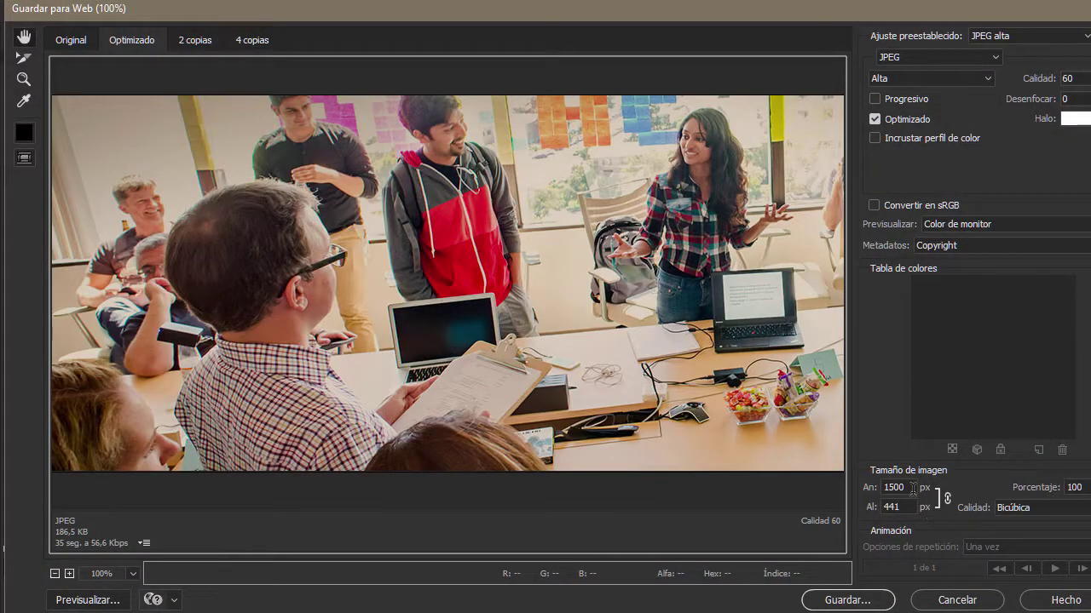
{"action": "type", "text": "1300"}
{"action": "key", "text": "Tab"}
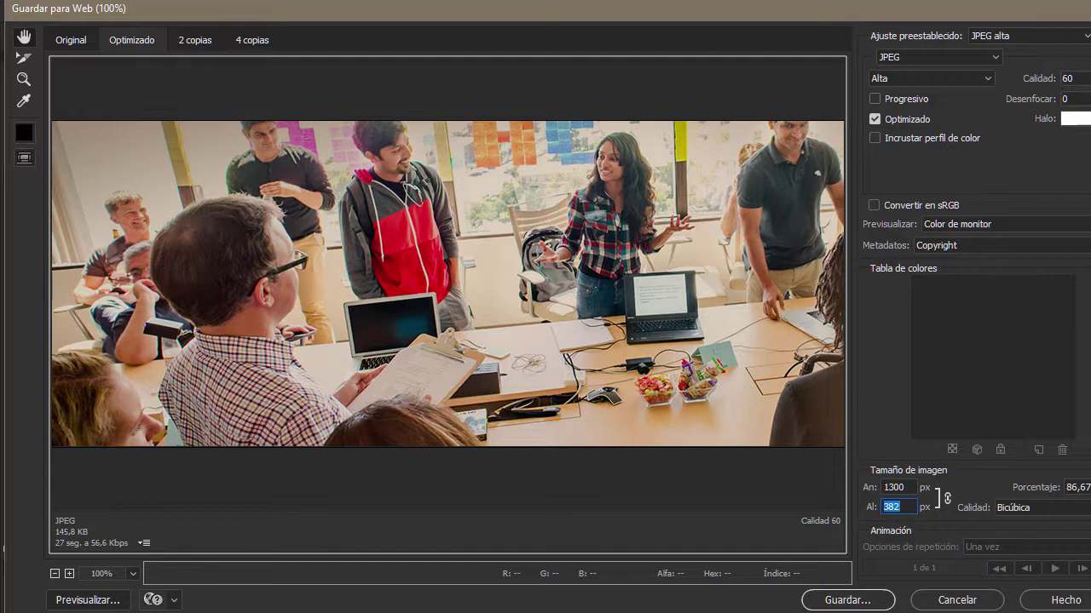
Save the optimized image as objetivos in the PAGINA DE LIBROS folder
{"action": "left_click", "coordinate": [863, 602]}
{"action": "scroll", "coordinate": [652, 346], "scroll_direction": "down", "scroll_amount": 5}
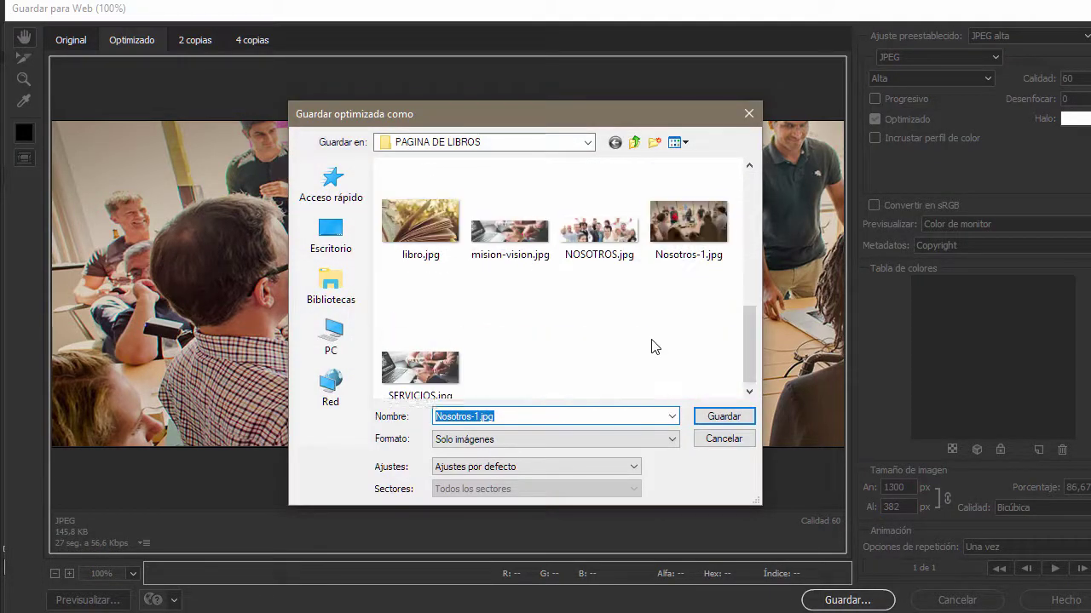
{"action": "type", "text": "objetivo"}
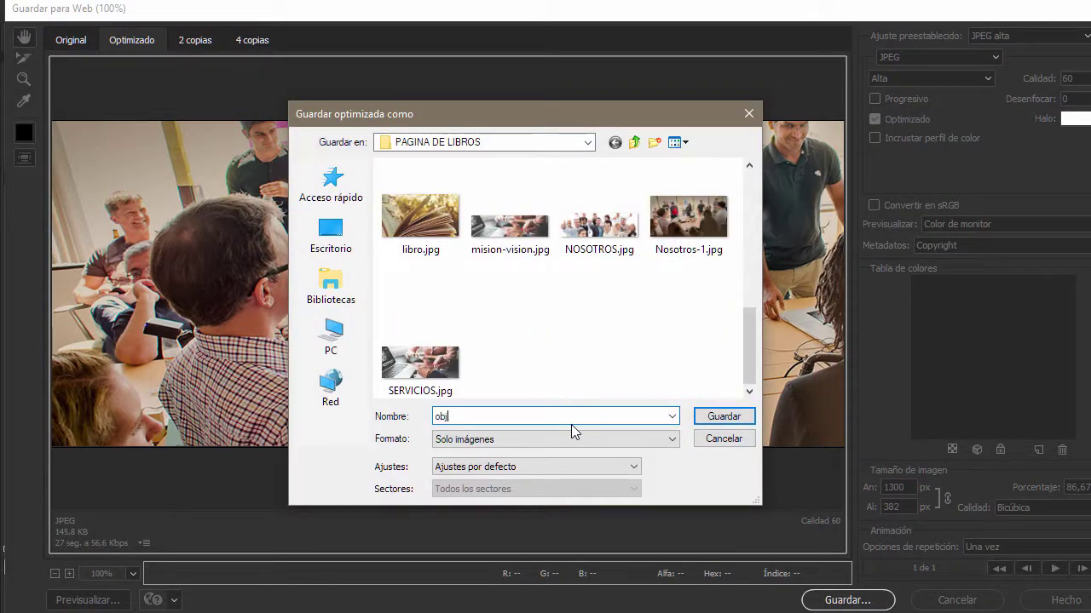
{"action": "type", "text": "s"}
{"action": "left_click", "coordinate": [714, 415]}
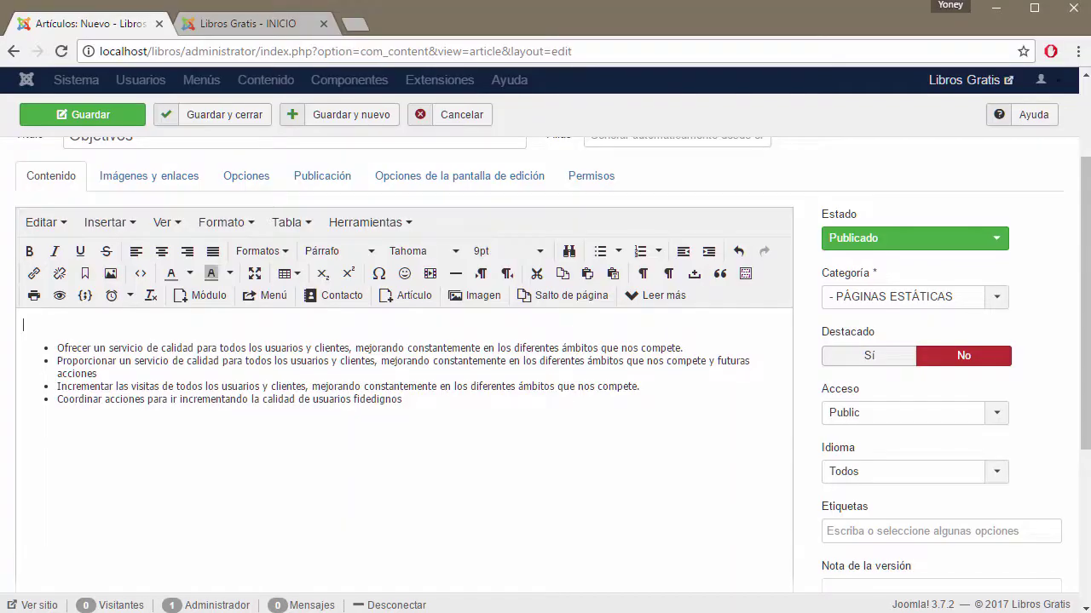
Switch to the Objetivos article in the browser and upload objetivos.jpg from the PAGINA DE LIBROS folder through its image manager
{"action": "left_click", "coordinate": [481, 299]}
{"action": "scroll", "coordinate": [623, 317], "scroll_direction": "down", "scroll_amount": 2}
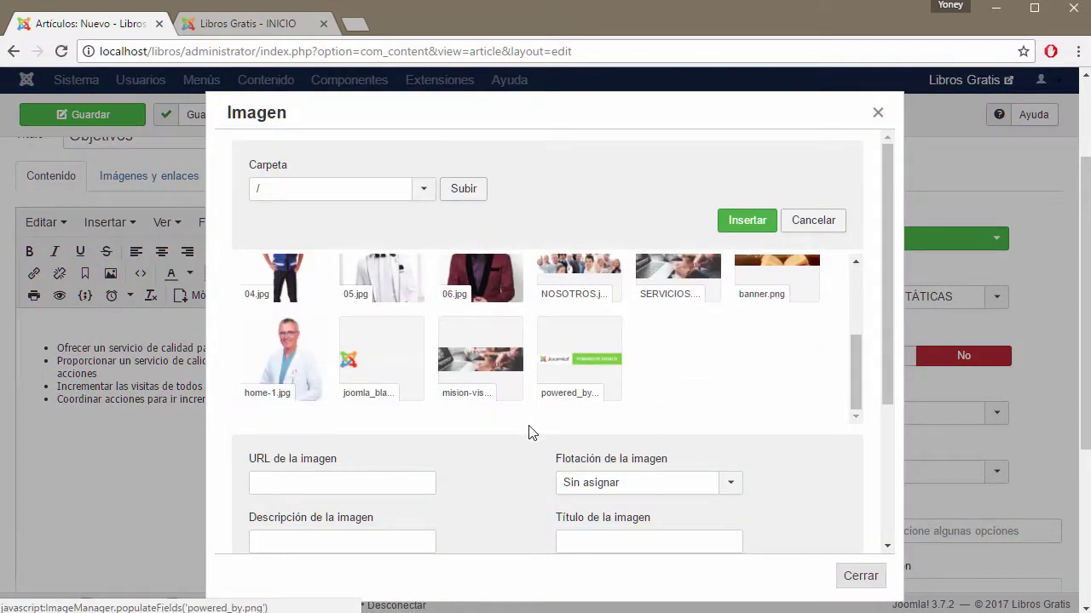
{"action": "scroll", "coordinate": [531, 434], "scroll_direction": "down", "scroll_amount": 3}
{"action": "left_click", "coordinate": [436, 464]}
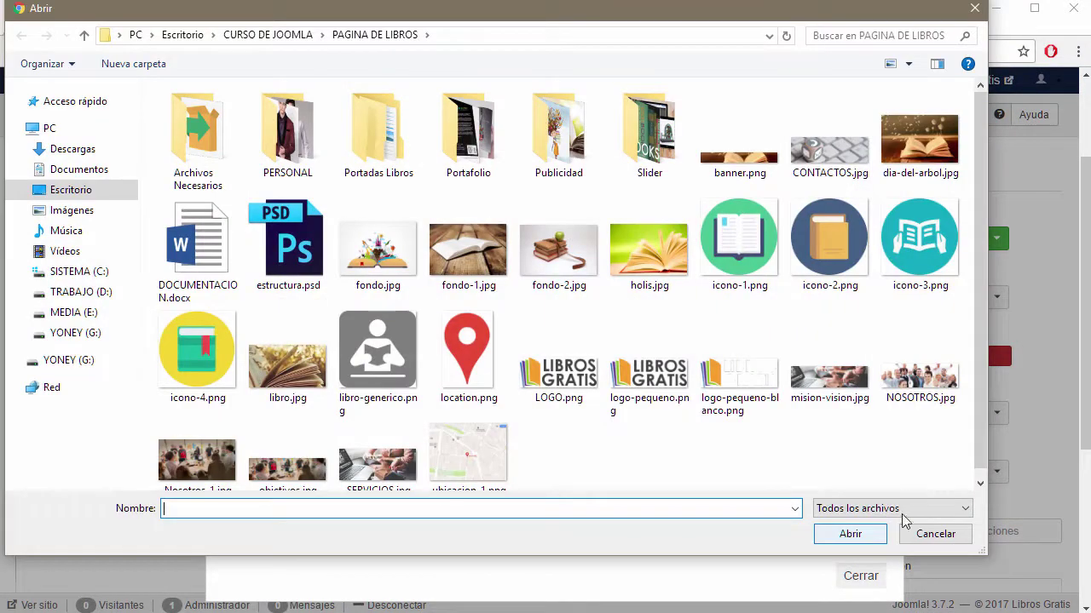
{"action": "left_click", "coordinate": [308, 460]}
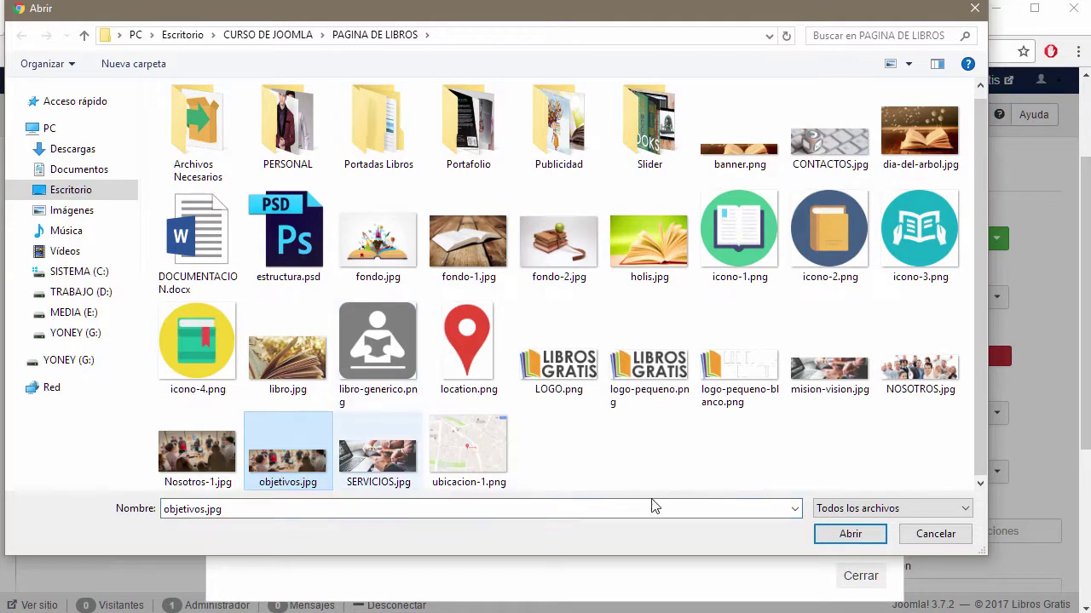
{"action": "left_click", "coordinate": [845, 537]}
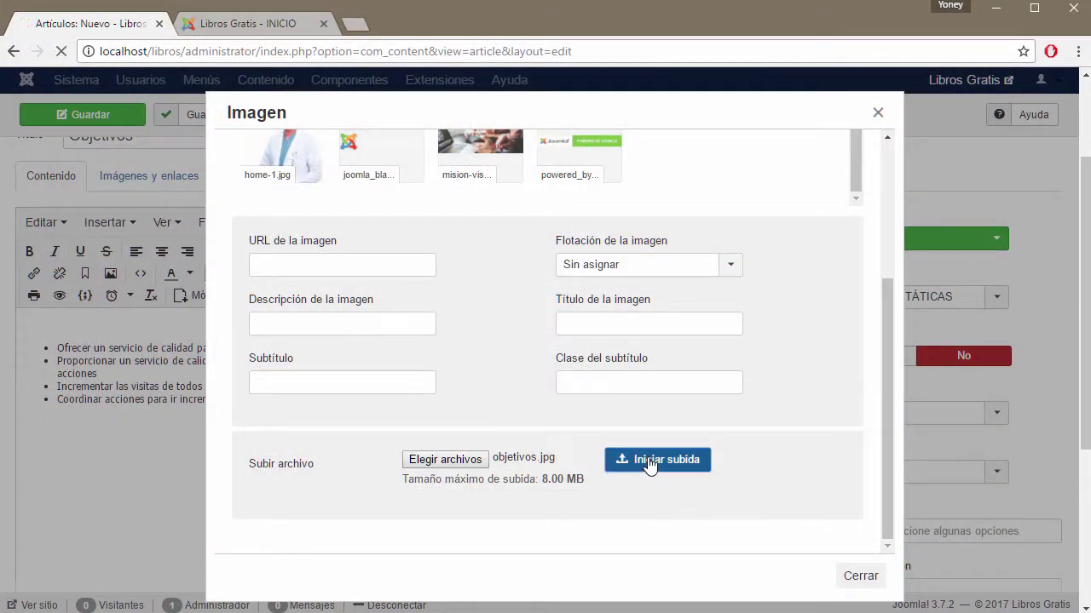
{"action": "left_click", "coordinate": [682, 461]}
Insert objetivos.jpg above the objectives list, then save and close the Objetivos article
{"action": "scroll", "coordinate": [652, 426], "scroll_direction": "down", "scroll_amount": 3}
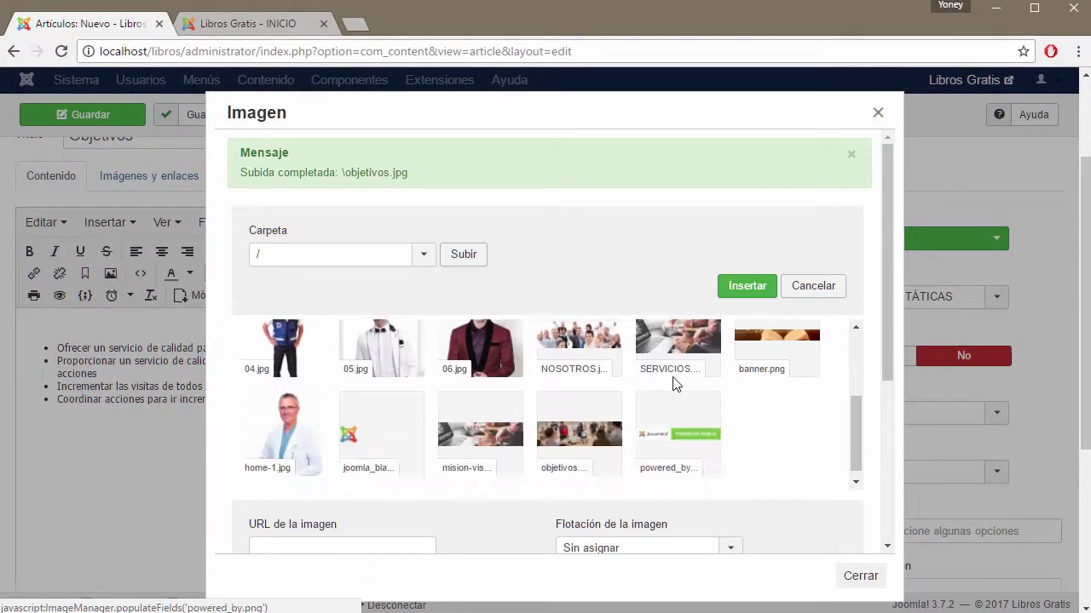
{"action": "left_click", "coordinate": [582, 438]}
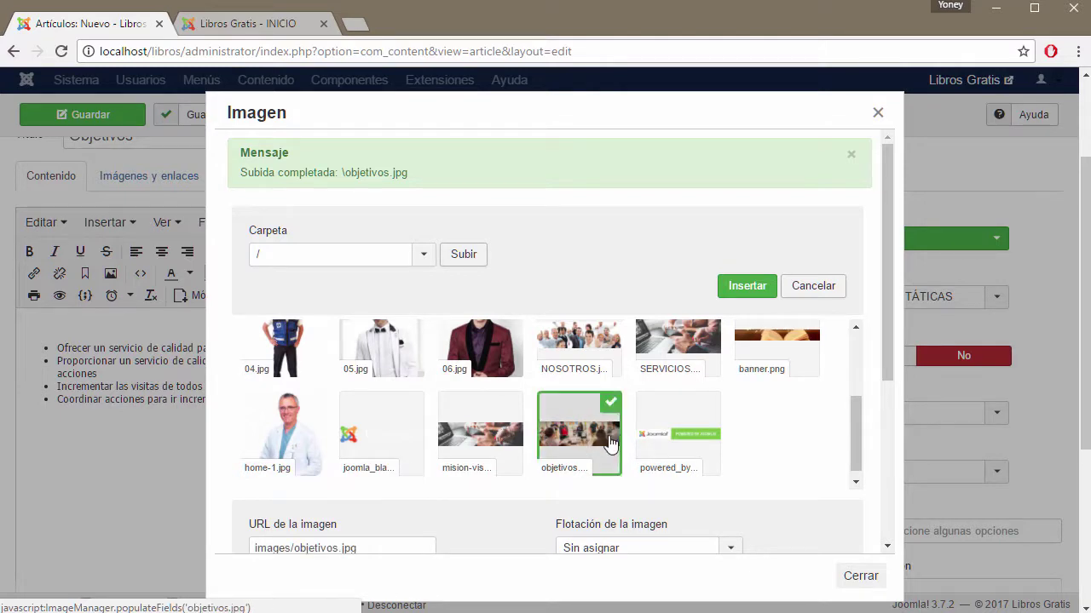
{"action": "left_click", "coordinate": [747, 287]}
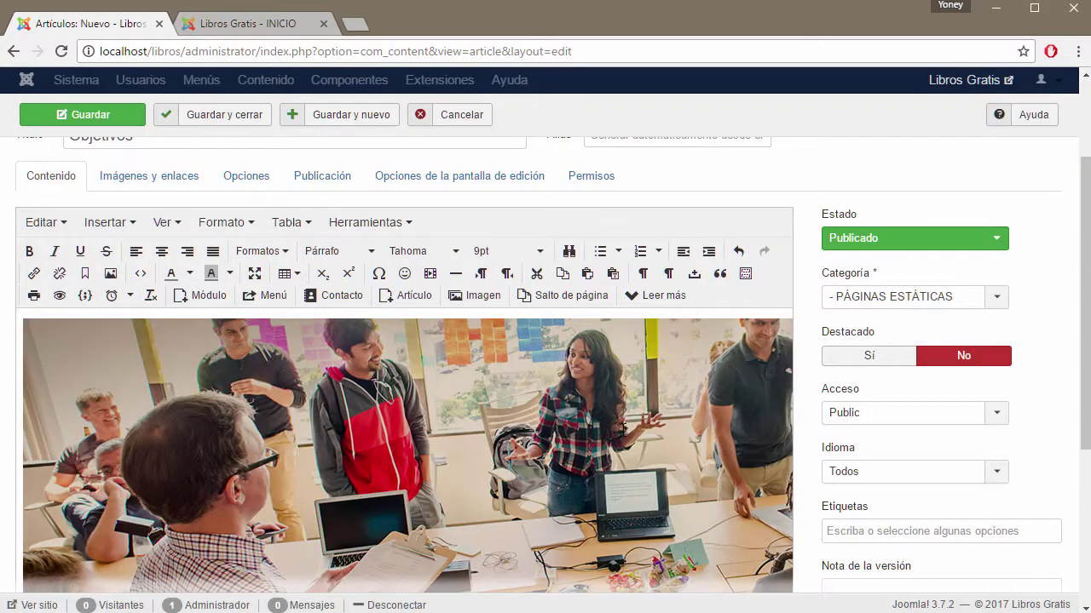
{"action": "key", "text": "ctrl+s"}
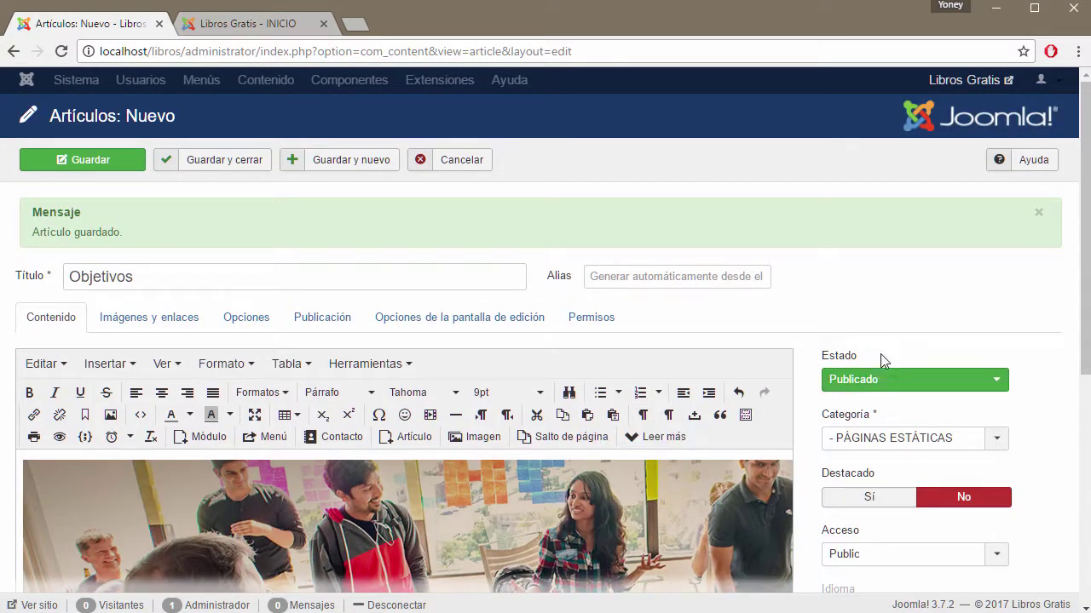
{"action": "left_click", "coordinate": [256, 167]}
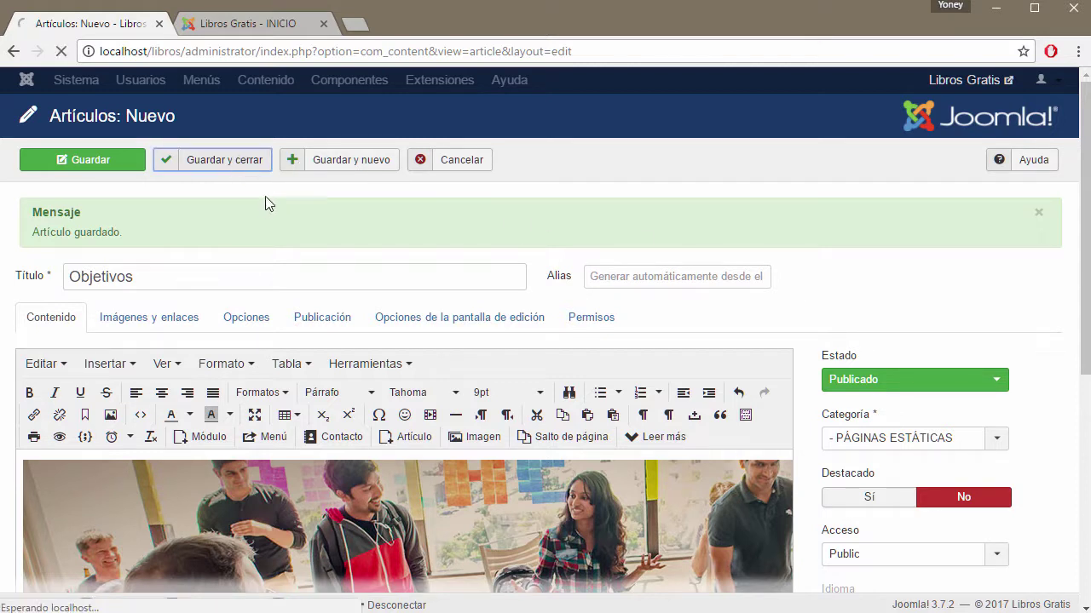
Reload the public Libros Gratis site and check the entries under NOSOTROS
{"action": "left_click", "coordinate": [245, 26]}
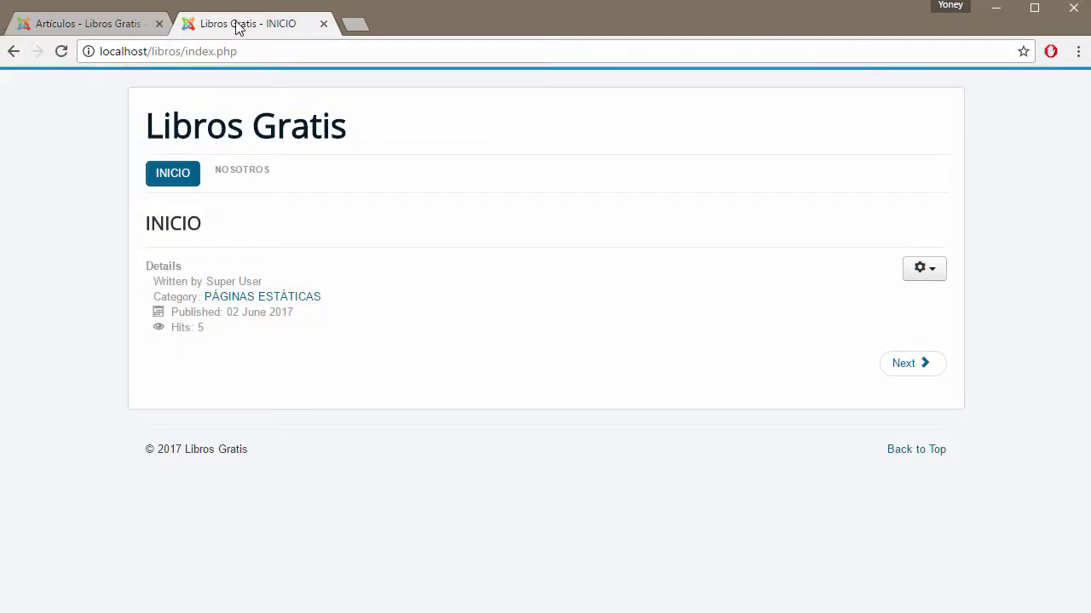
{"action": "left_click", "coordinate": [62, 52]}
{"action": "mouse_move", "coordinate": [231, 168]}
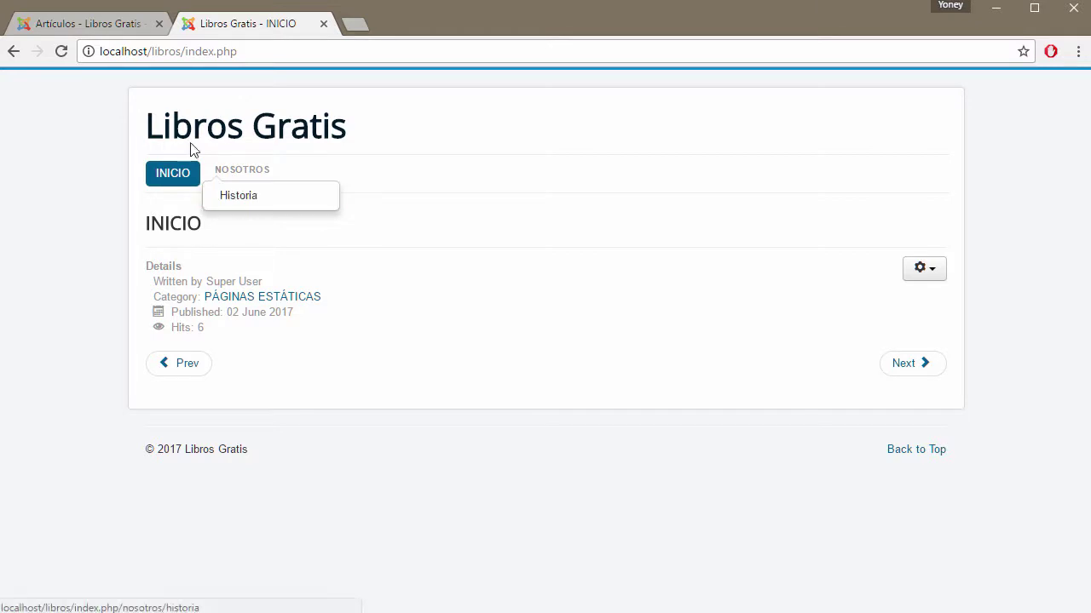
Create a new item in the PRINCIPAL menu titled Misión y Visión, consulting the section heading in DOCUMENTACION.docx
{"action": "left_click", "coordinate": [68, 26]}
{"action": "left_click", "coordinate": [255, 88]}
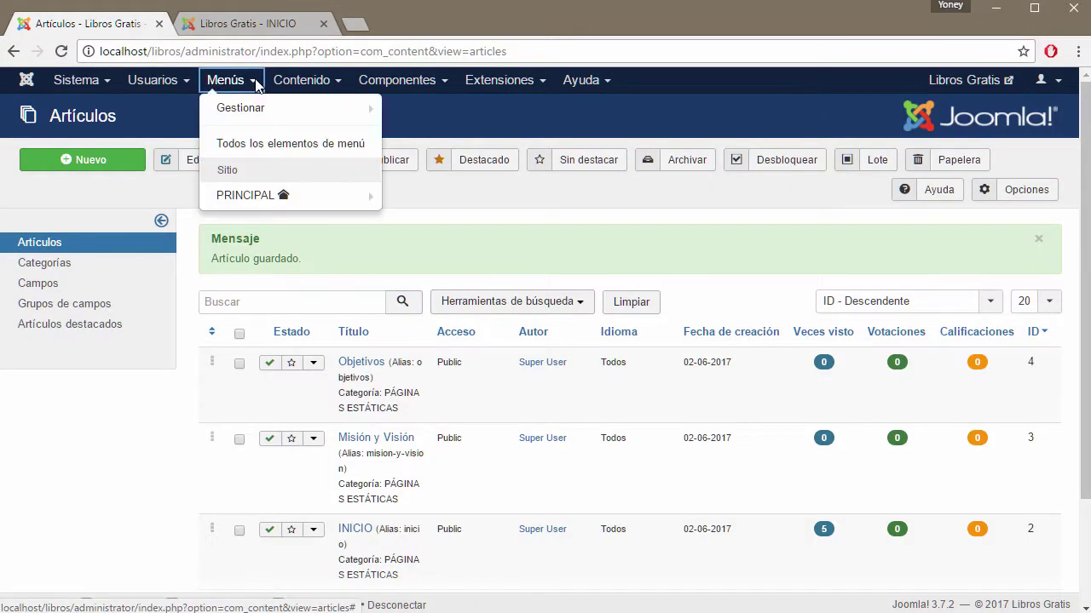
{"action": "left_click", "coordinate": [252, 196]}
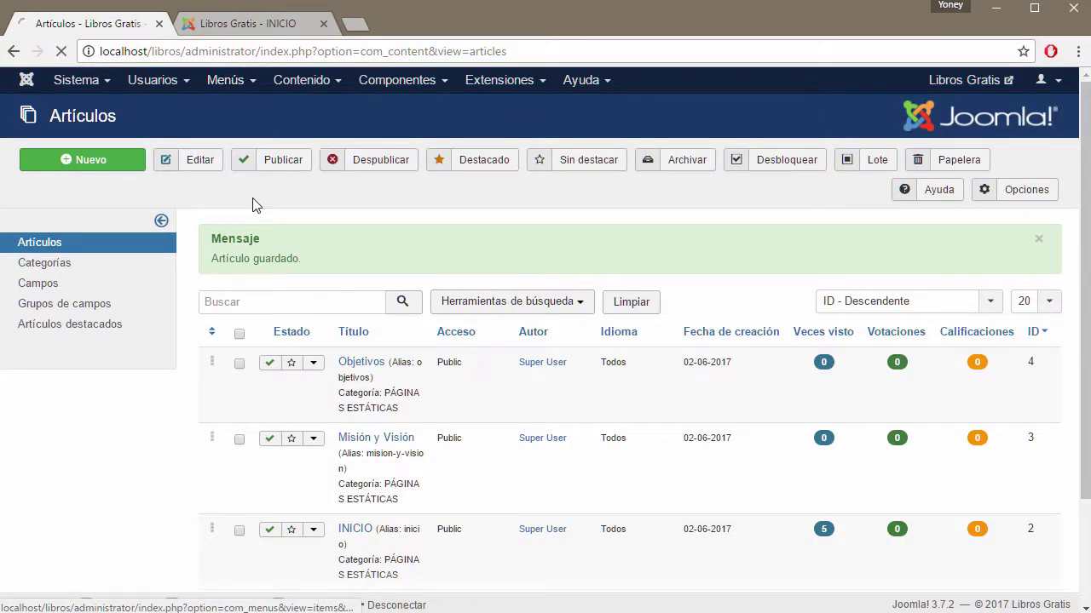
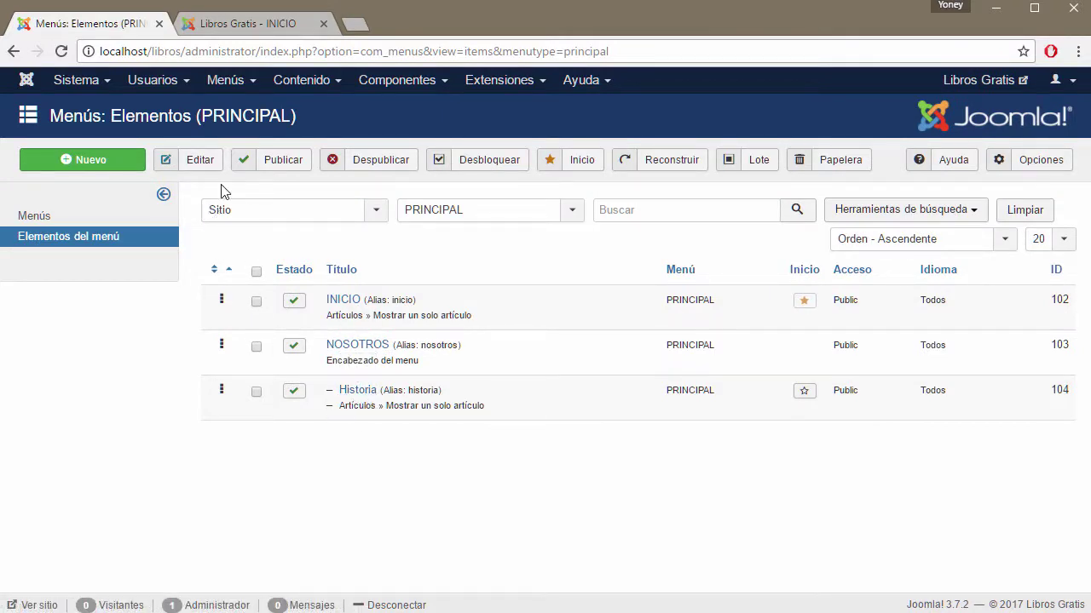
{"action": "left_click", "coordinate": [96, 161]}
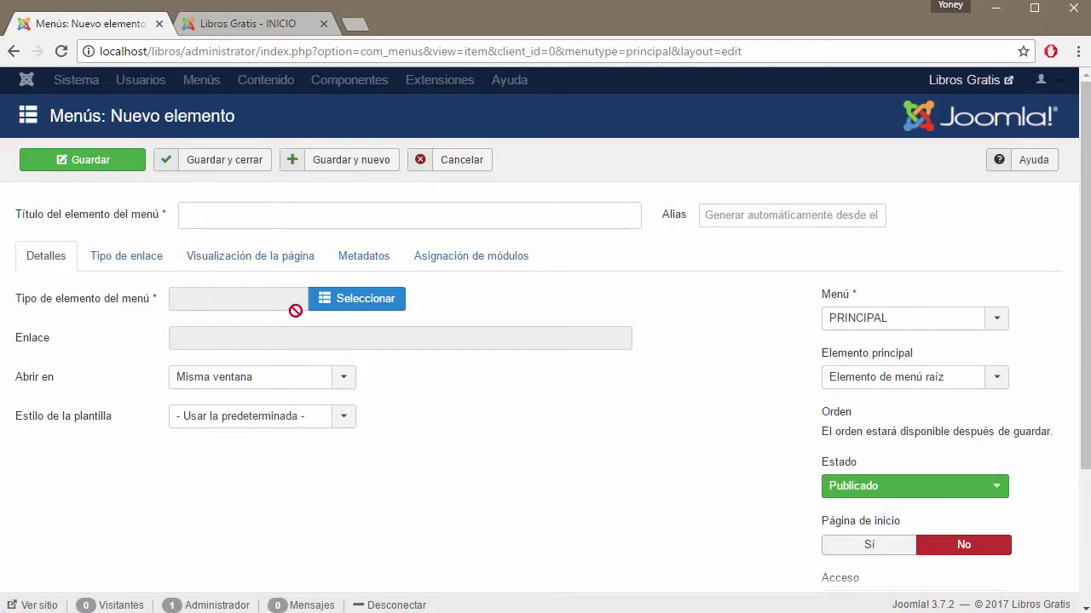
{"action": "left_click", "coordinate": [294, 208]}
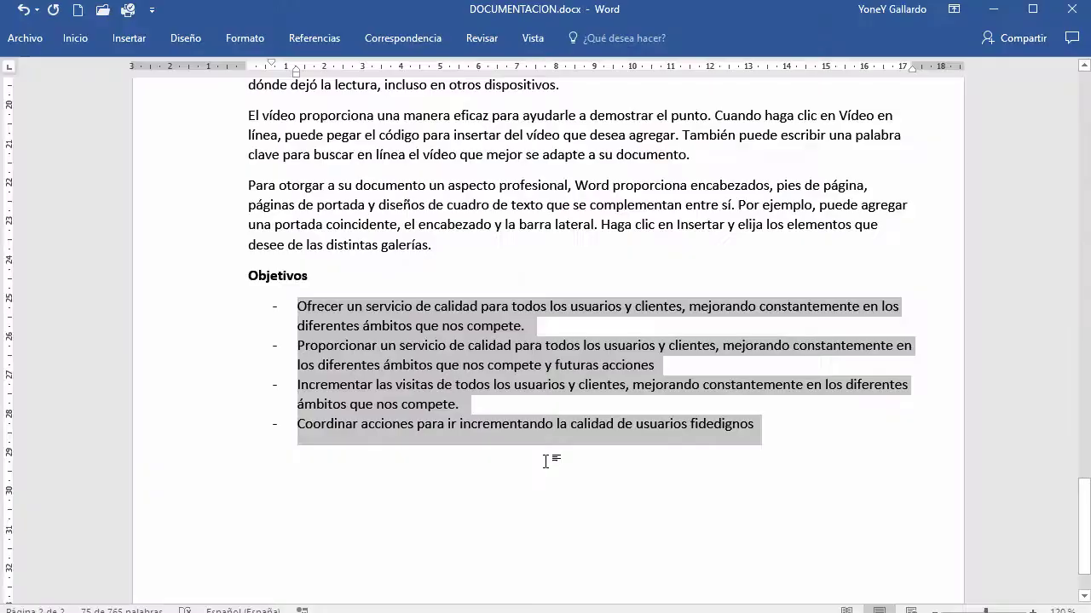
{"action": "scroll", "coordinate": [547, 460], "scroll_direction": "up", "scroll_amount": 10}
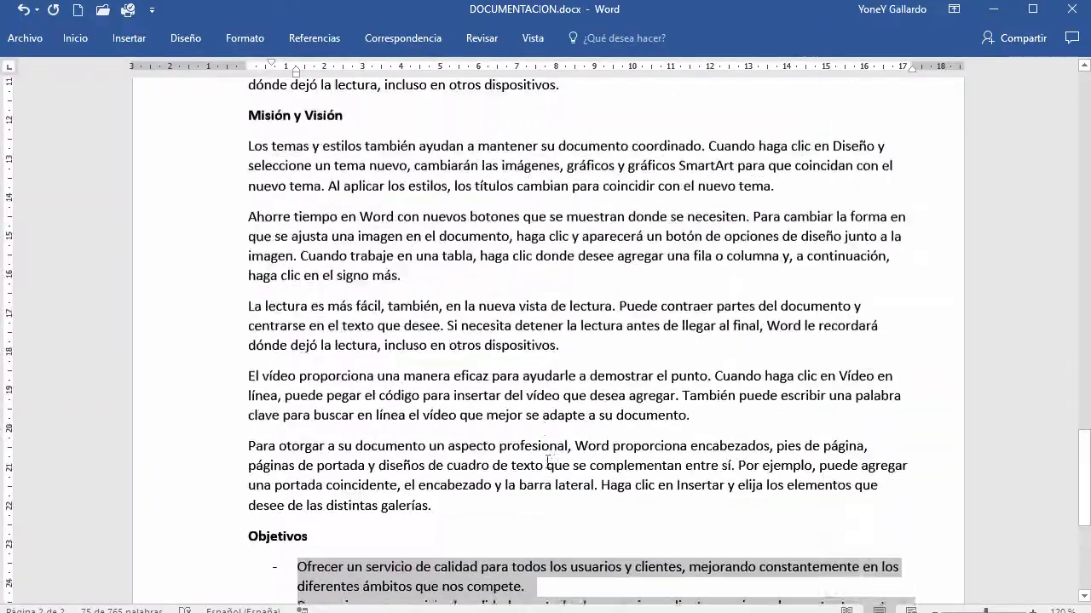
{"action": "scroll", "coordinate": [547, 463], "scroll_direction": "up", "scroll_amount": 1}
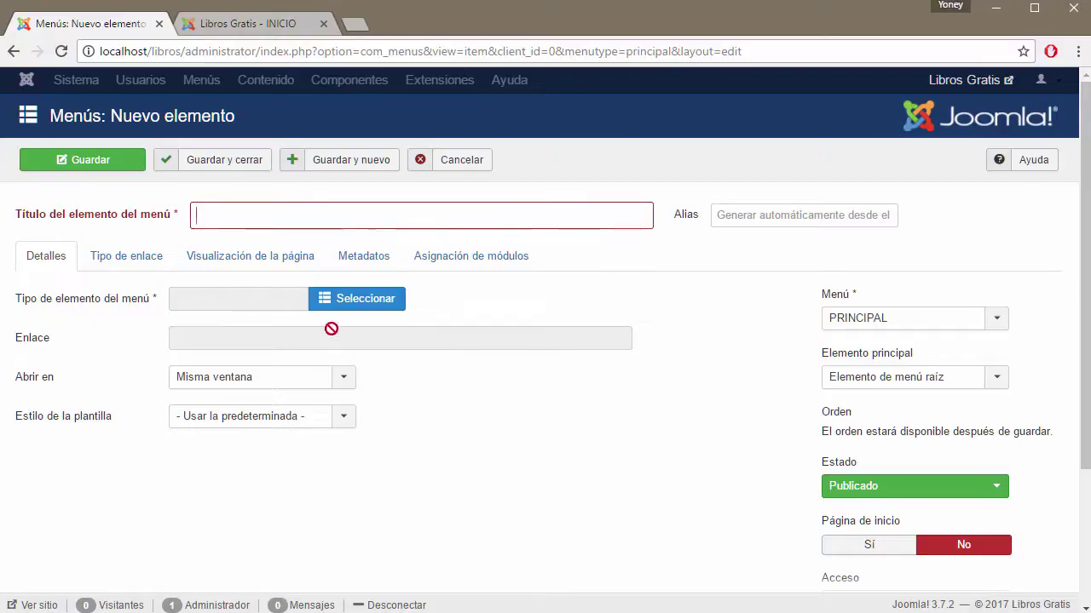
{"action": "type", "text": "Misión y Visión"}
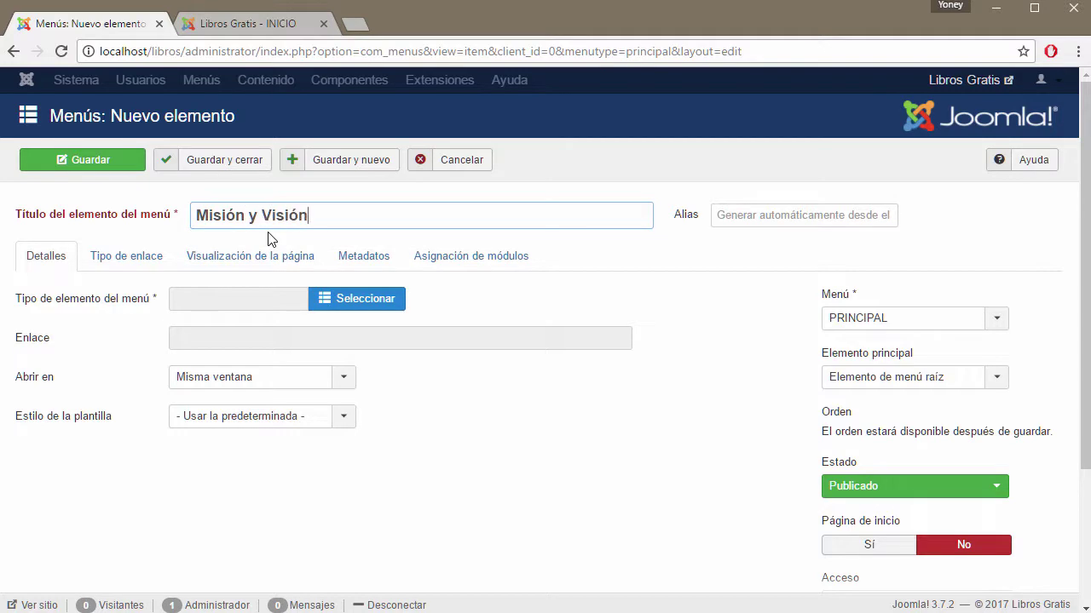
Choose a menu item type from the Artículos group for the Misión y Visión entry
{"action": "left_click", "coordinate": [365, 298]}
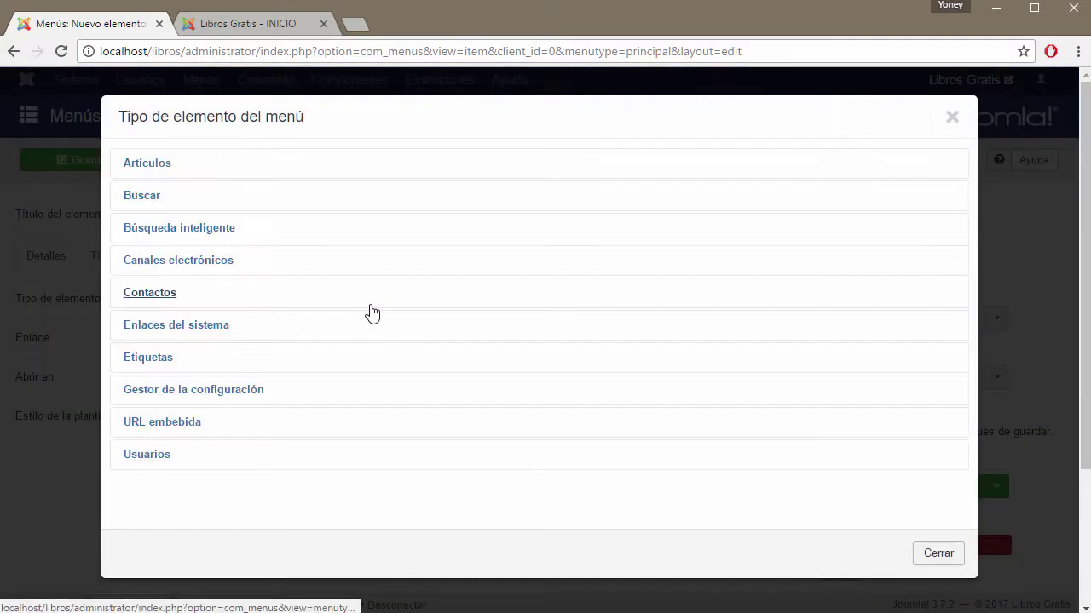
{"action": "left_click", "coordinate": [152, 165]}
{"action": "left_click", "coordinate": [223, 319]}
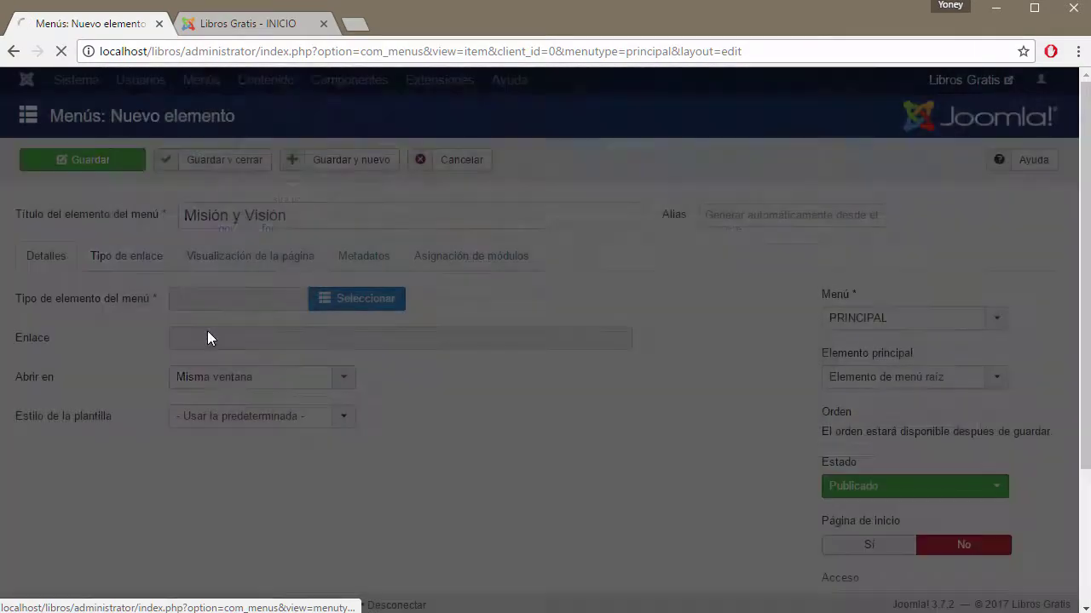
Link the Misión y Visión menu item to the Misión y Visión article, set NOSOTROS as its parent item, and save it
{"action": "left_click", "coordinate": [347, 340]}
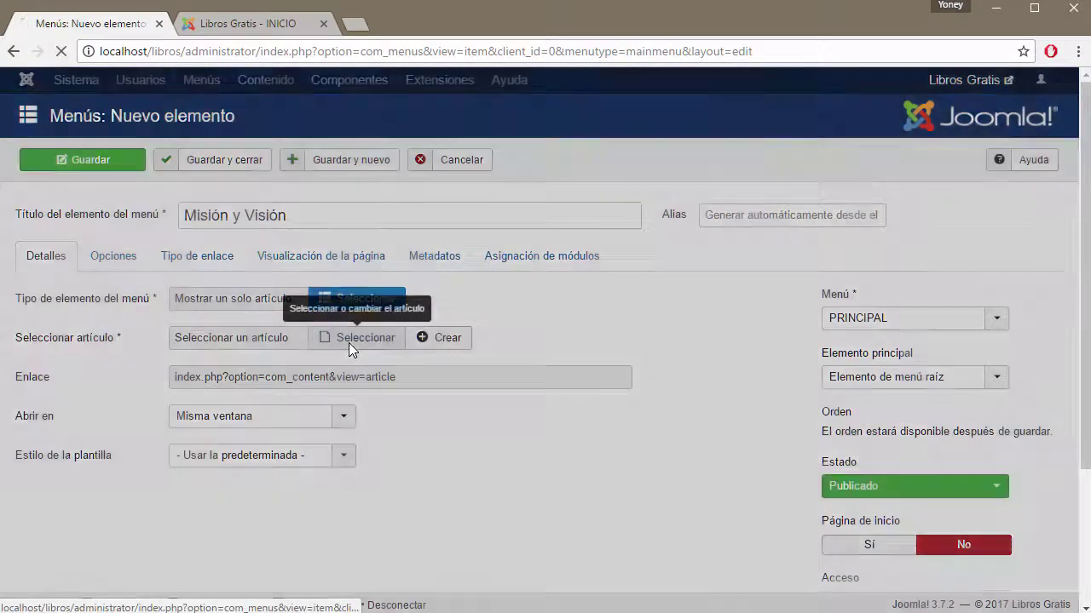
{"action": "left_click", "coordinate": [204, 273]}
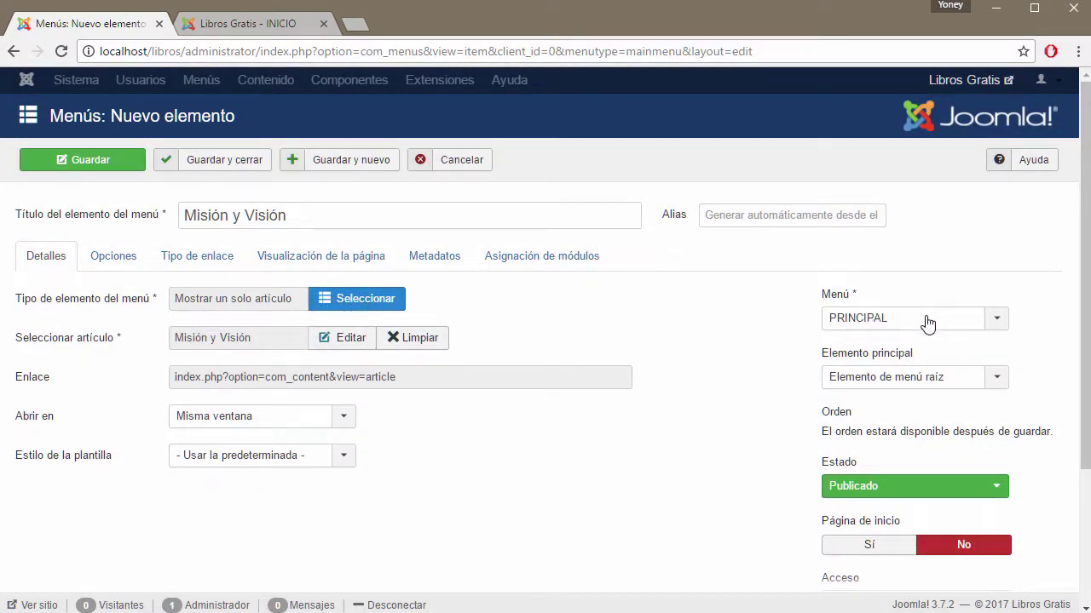
{"action": "left_click", "coordinate": [993, 388]}
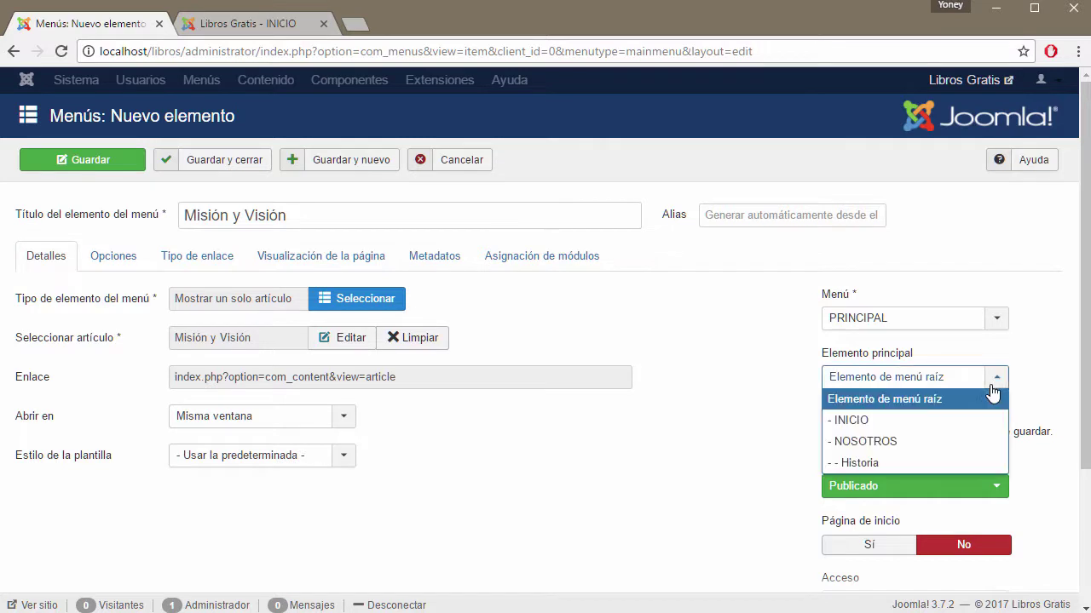
{"action": "left_click", "coordinate": [873, 445]}
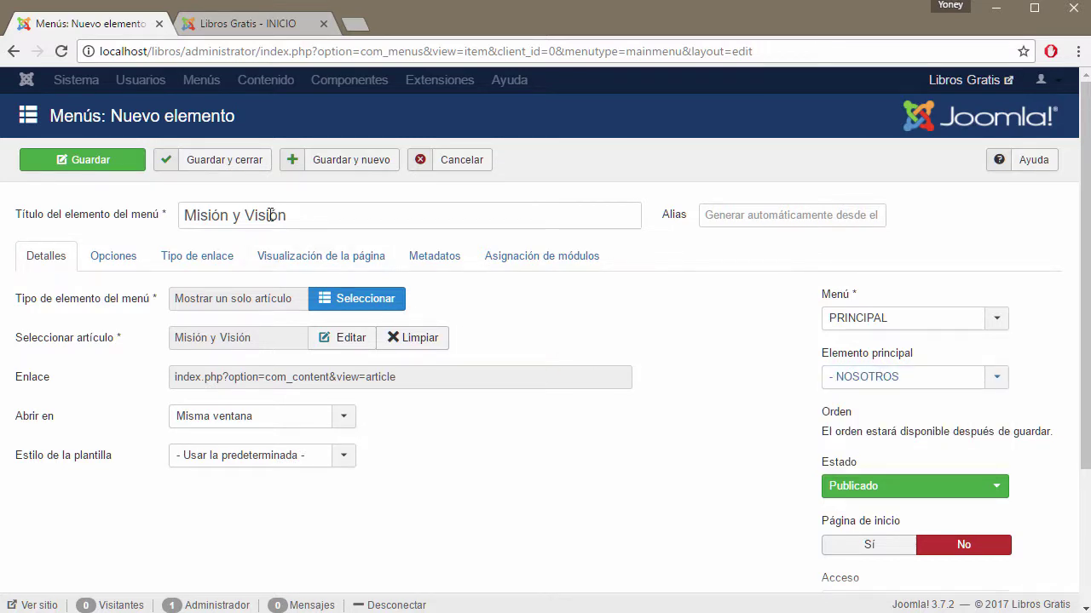
{"action": "left_click", "coordinate": [113, 161]}
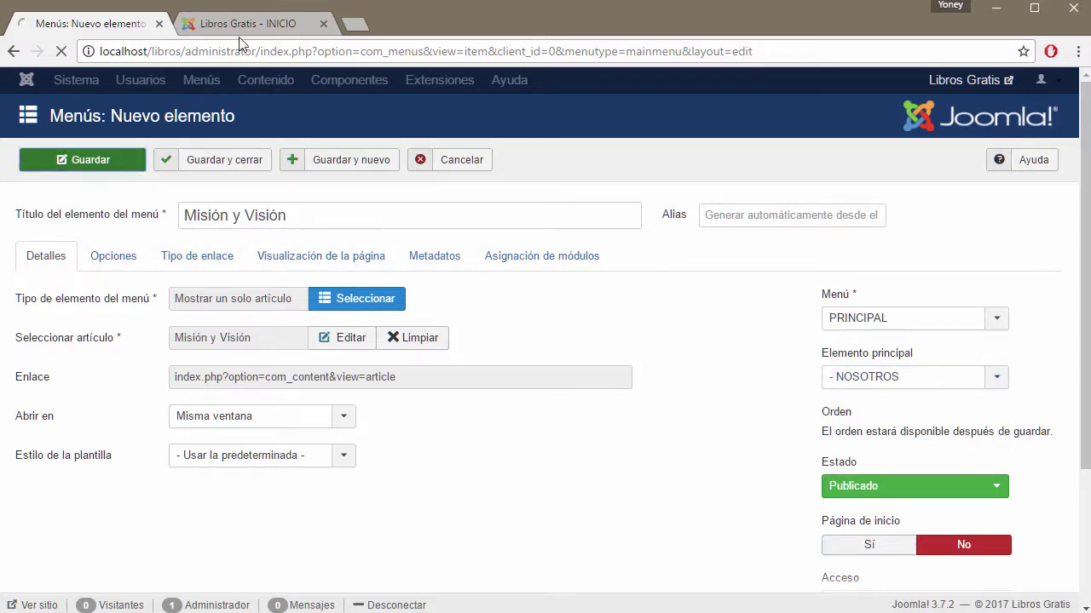
Reload the public Libros Gratis site and check that Misión y Visión is listed under NOSOTROS
{"action": "left_click", "coordinate": [245, 24]}
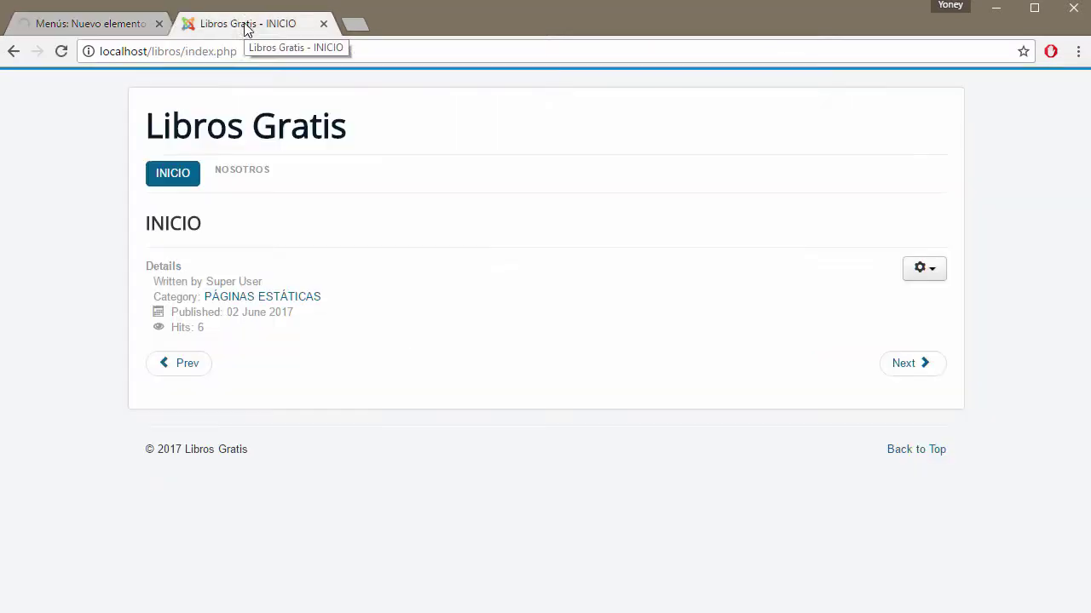
{"action": "left_click", "coordinate": [60, 52]}
{"action": "mouse_move", "coordinate": [245, 176]}
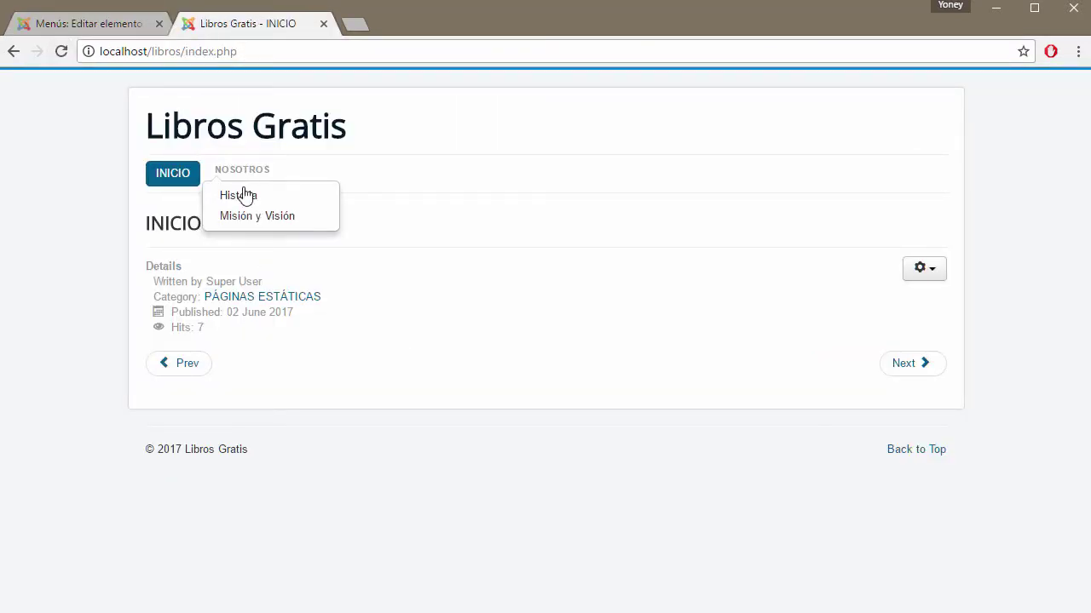
Save the Misión y Visión item and start a new menu item titled Objetivos, consulting DOCUMENTACION.docx for the section heading
{"action": "left_click", "coordinate": [111, 23]}
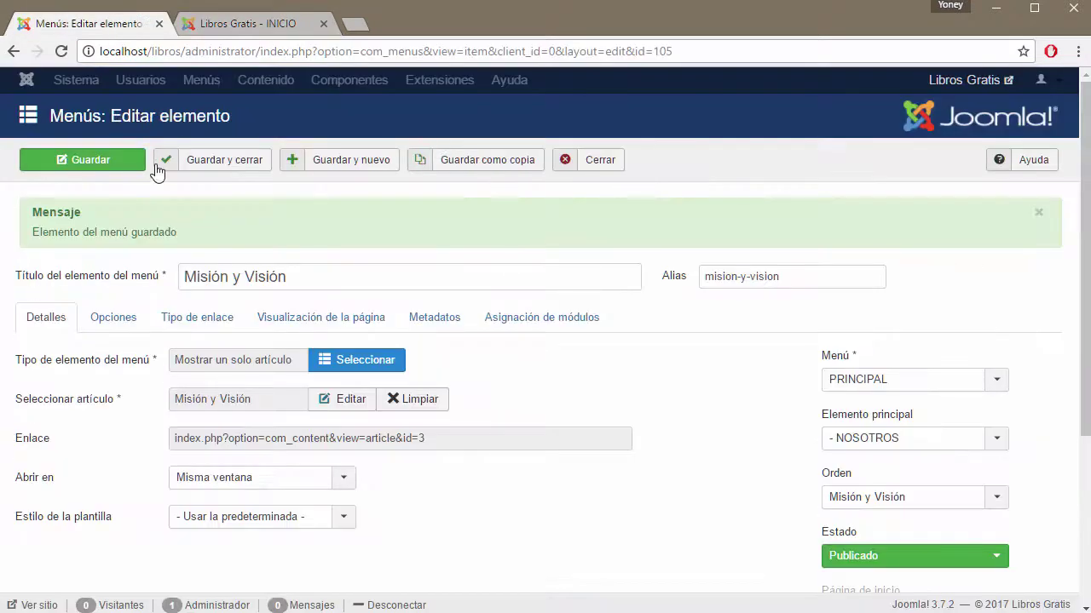
{"action": "left_click", "coordinate": [345, 162]}
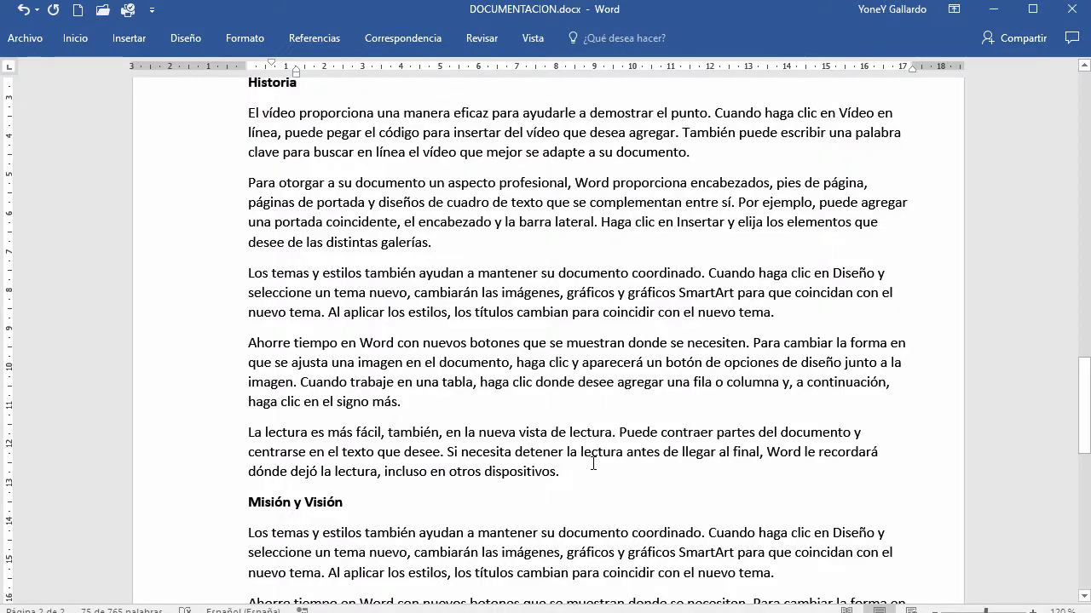
{"action": "scroll", "coordinate": [523, 460], "scroll_direction": "down", "scroll_amount": 14}
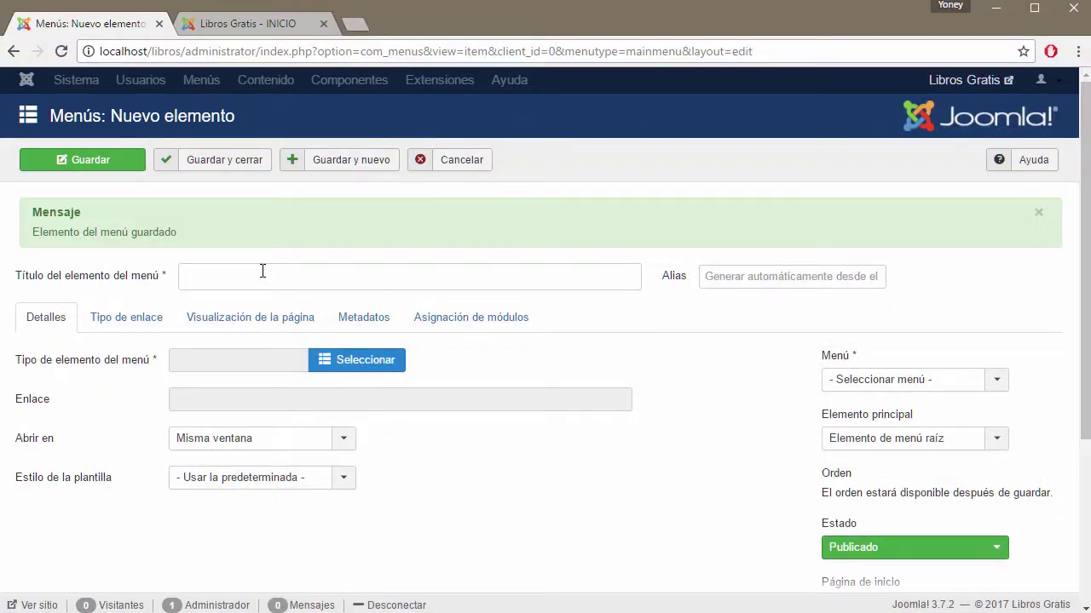
{"action": "left_click", "coordinate": [263, 273]}
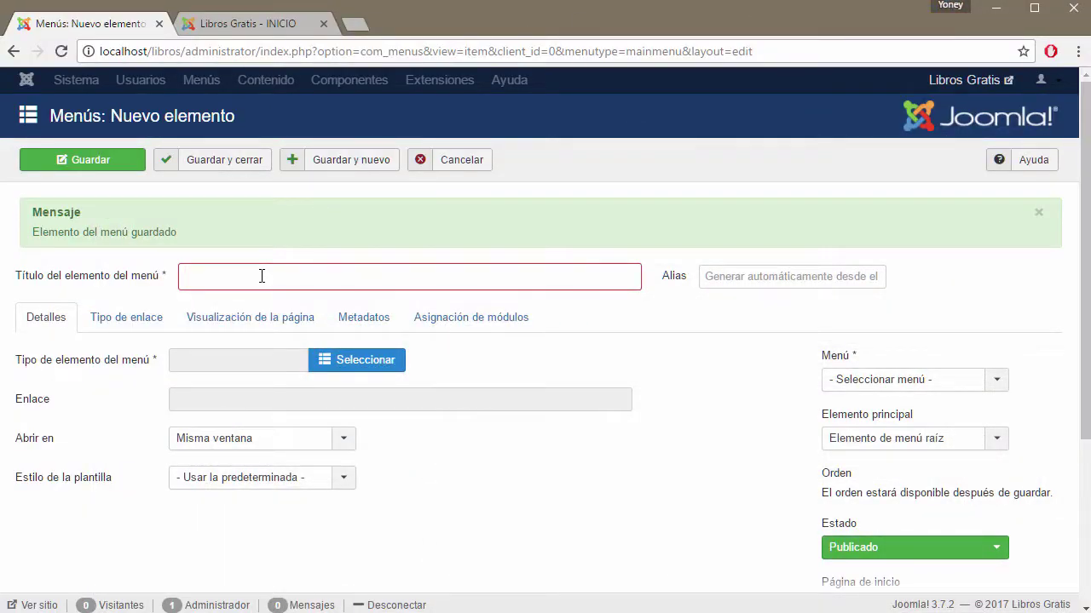
{"action": "type", "text": "Objetivos"}
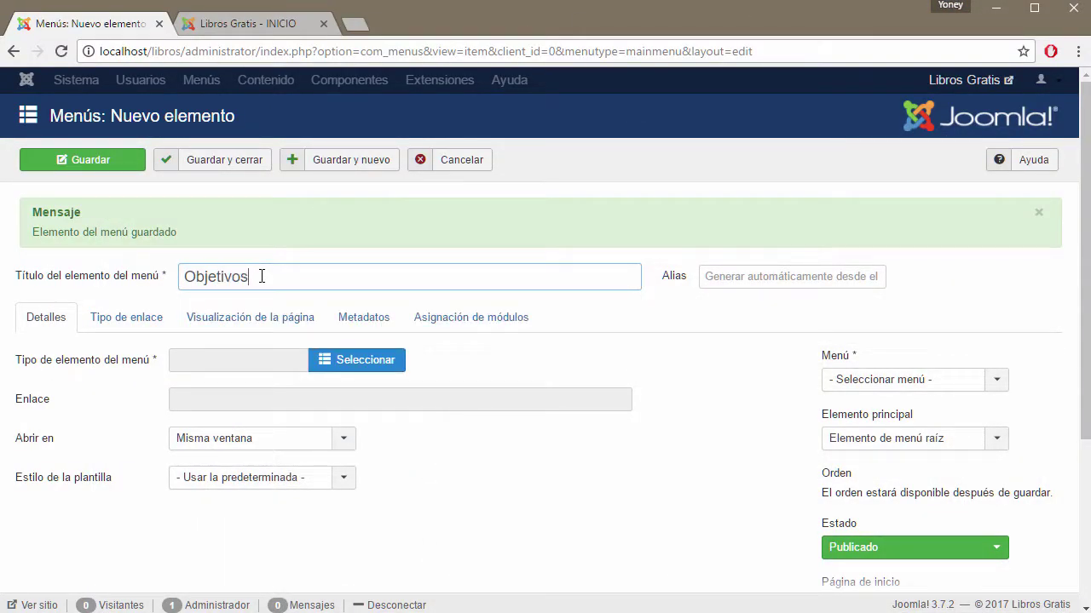
Set the Objetivos item's type to Mostrar un solo artículo and link it to the Objetivos article
{"action": "left_click", "coordinate": [319, 357]}
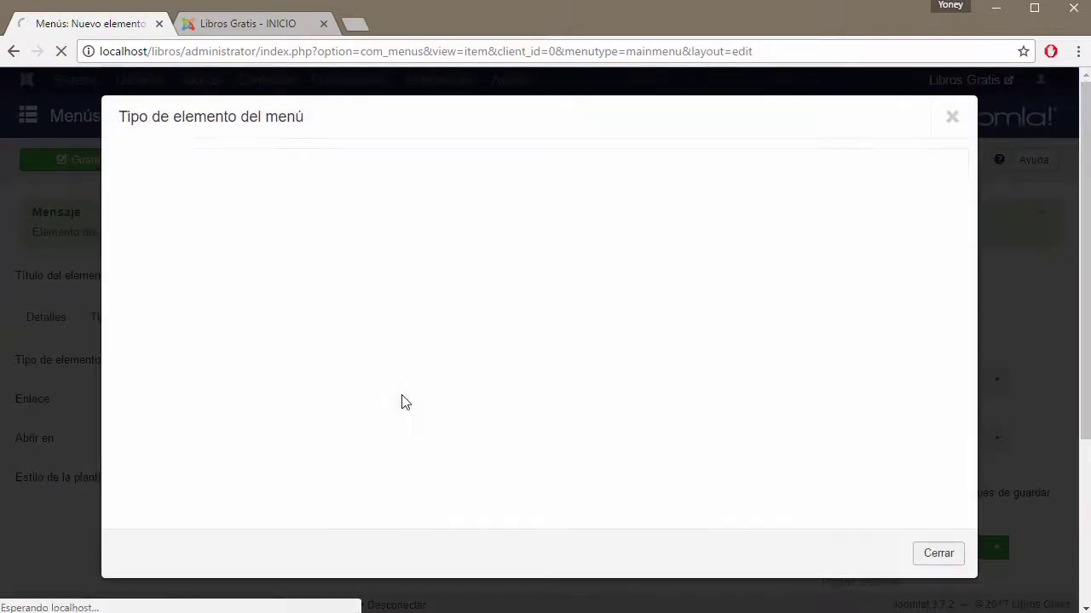
{"action": "left_click", "coordinate": [154, 165]}
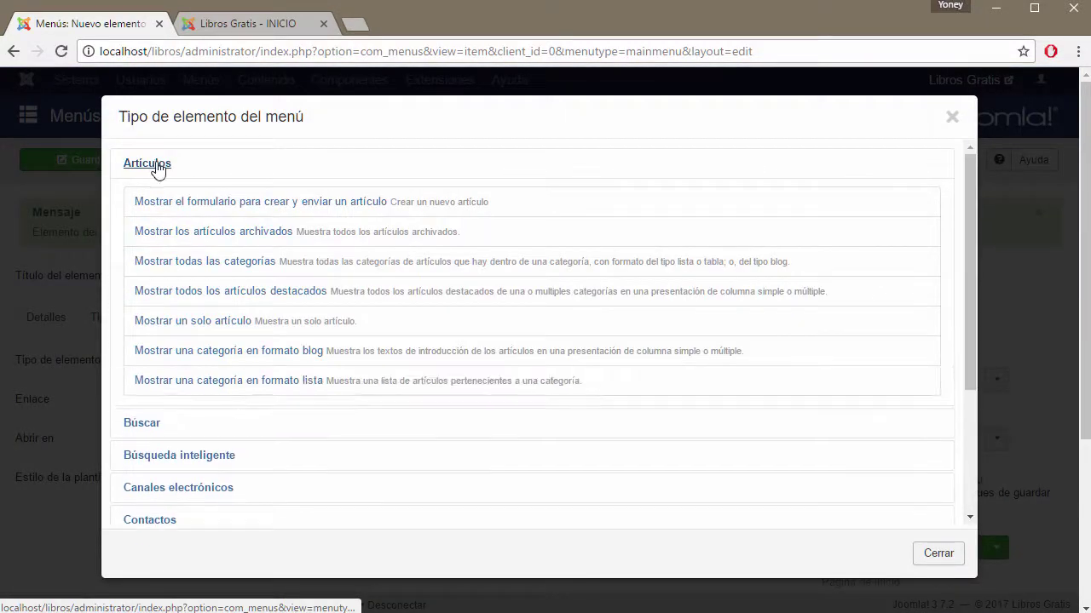
{"action": "left_click", "coordinate": [180, 321]}
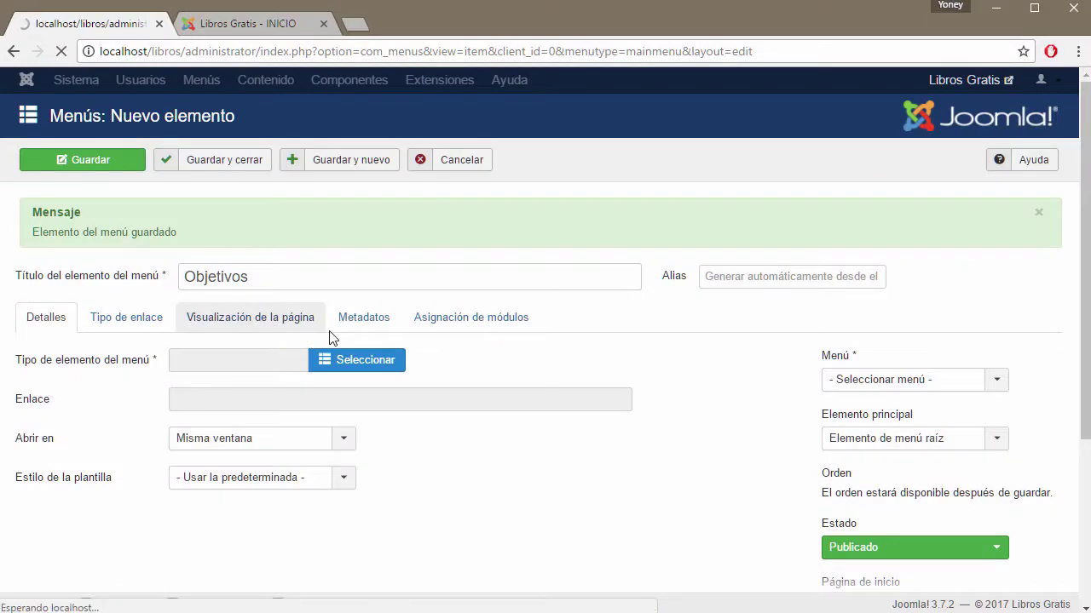
{"action": "left_click", "coordinate": [358, 337]}
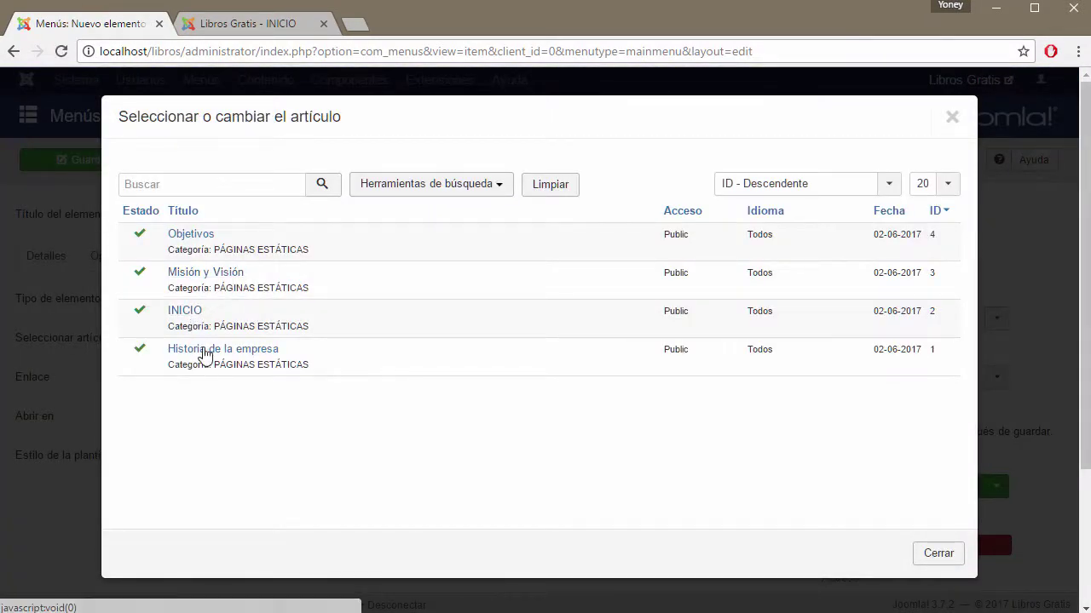
{"action": "left_click", "coordinate": [189, 235]}
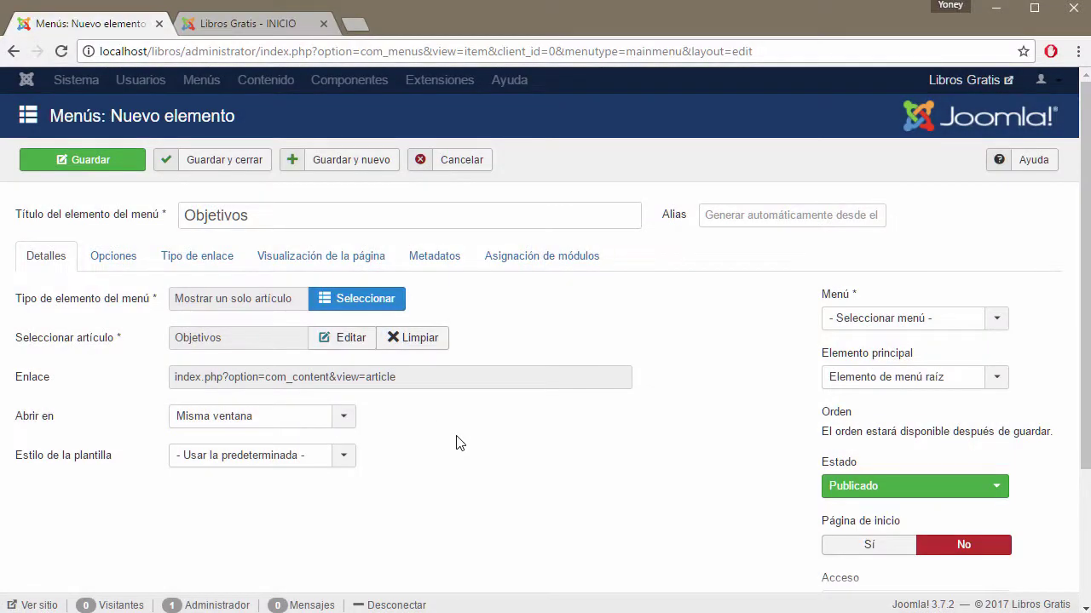
Assign the Objetivos item to the PRINCIPAL menu with NOSOTROS as its parent, then save and close it
{"action": "left_click", "coordinate": [992, 320]}
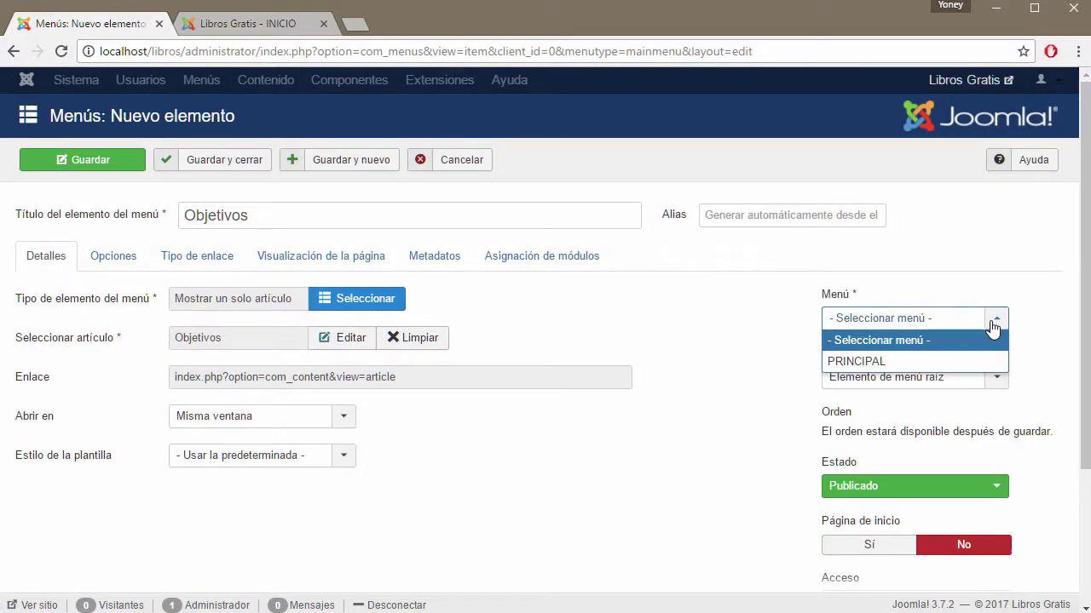
{"action": "left_click", "coordinate": [886, 365]}
{"action": "left_click", "coordinate": [999, 378]}
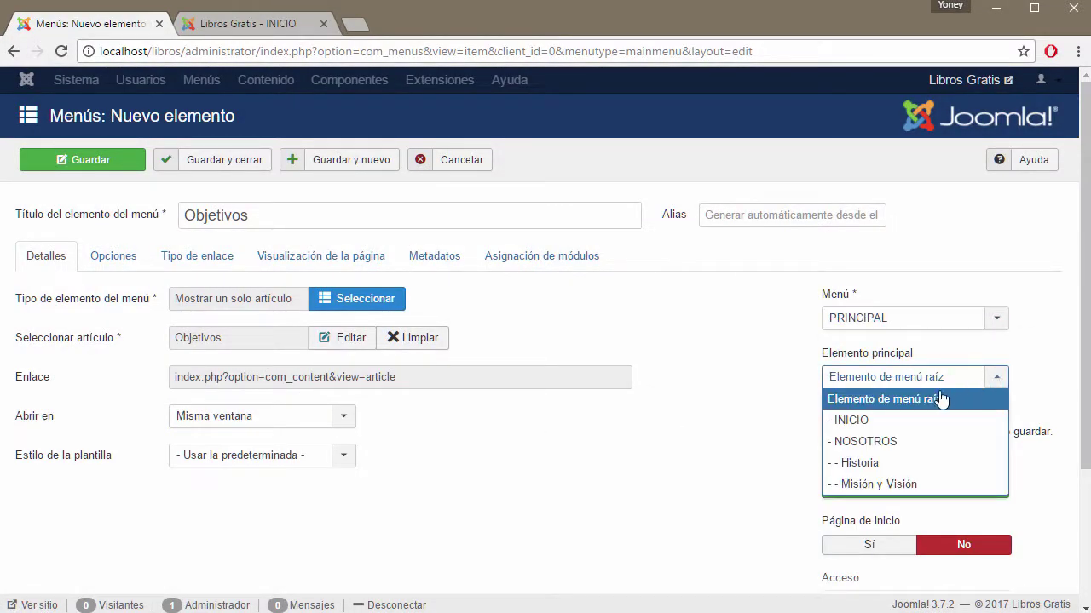
{"action": "left_click", "coordinate": [891, 441]}
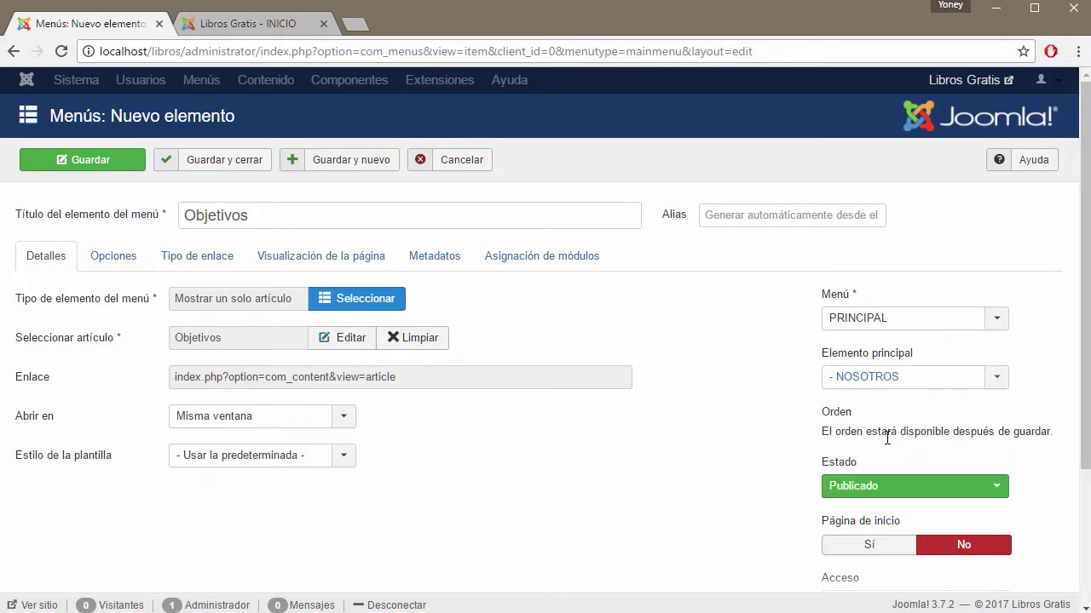
{"action": "left_click", "coordinate": [234, 168]}
Reload the public Libros Gratis site and check the Objetivos entry under NOSOTROS
{"action": "left_click", "coordinate": [238, 24]}
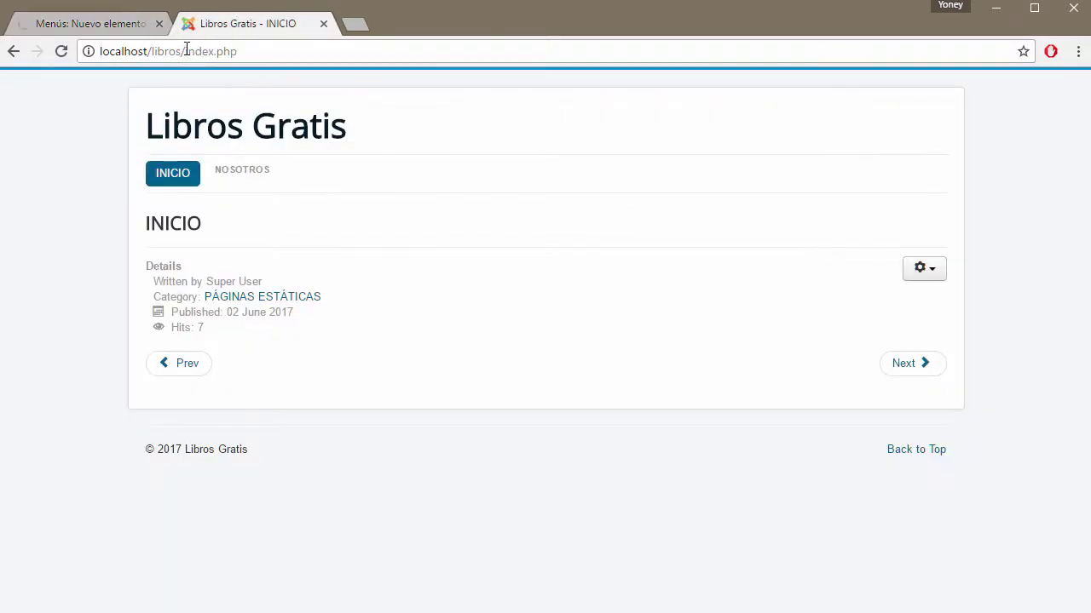
{"action": "left_click", "coordinate": [61, 51]}
{"action": "mouse_move", "coordinate": [253, 173]}
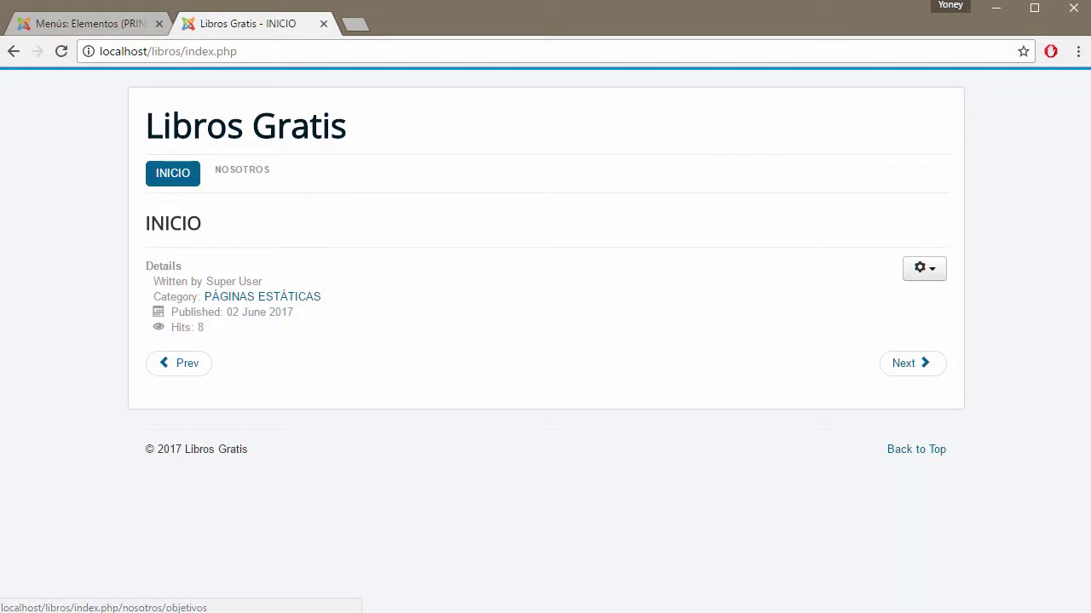
Switch to DOCUMENTACION.docx in Word and review the NOSOTROS entries in the MENÚ outline
{"action": "key", "text": "alt+Tab"}
{"action": "scroll", "coordinate": [555, 477], "scroll_direction": "up", "scroll_amount": 3}
{"action": "scroll", "coordinate": [556, 477], "scroll_direction": "up", "scroll_amount": 10}
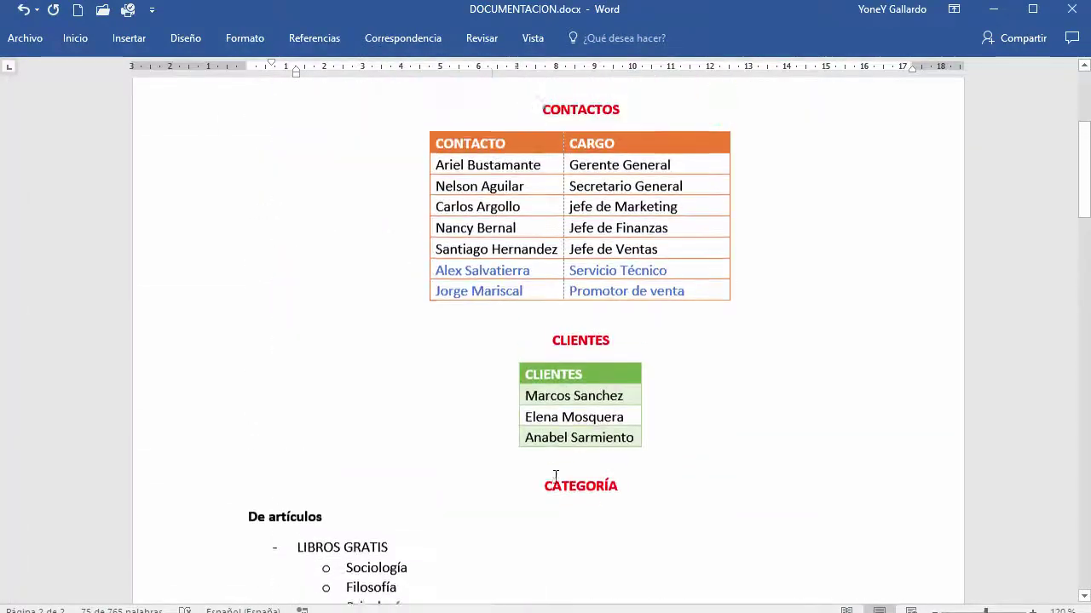
{"action": "scroll", "coordinate": [470, 398], "scroll_direction": "down", "scroll_amount": 5}
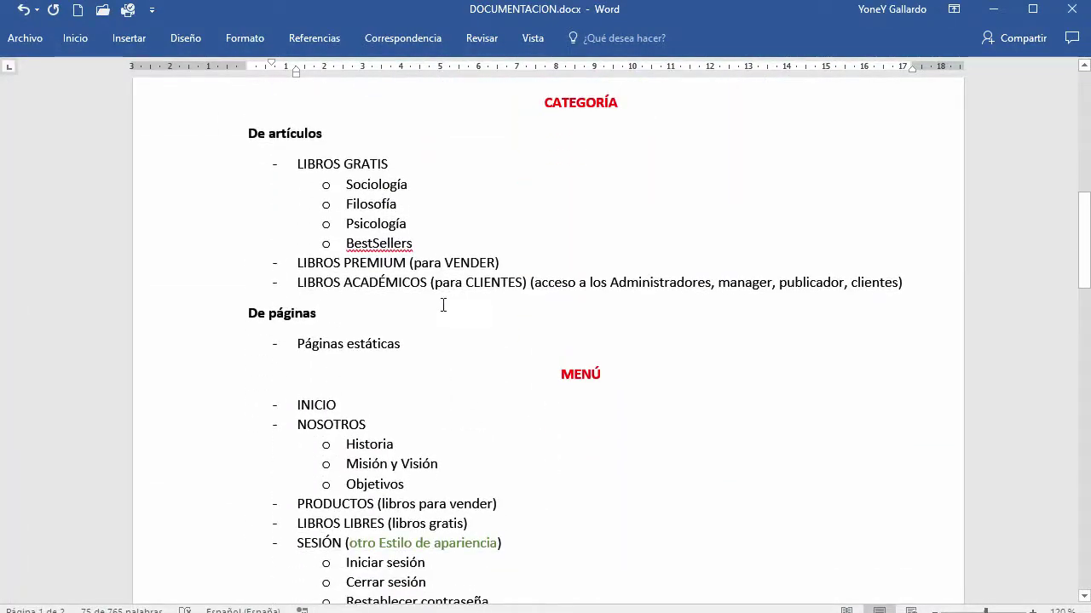
{"action": "scroll", "coordinate": [443, 305], "scroll_direction": "down", "scroll_amount": 3}
{"action": "left_click_drag", "start_coordinate": [419, 326], "coordinate": [284, 262]}
{"action": "left_click", "coordinate": [567, 420]}
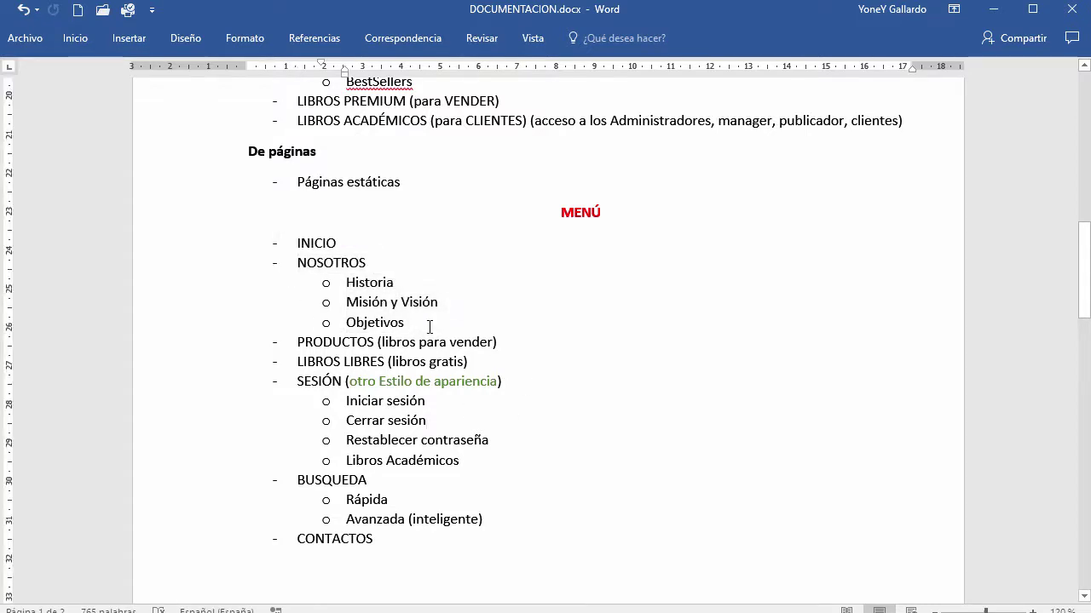
Move the LIBROS LIBRES (libros gratis) entry above PRODUCTOS in the MENÚ list and remove the leftover empty bullet
{"action": "left_click_drag", "start_coordinate": [293, 343], "coordinate": [501, 342]}
{"action": "left_click", "coordinate": [499, 364]}
{"action": "left_click_drag", "start_coordinate": [477, 363], "coordinate": [323, 355]}
{"action": "key", "text": "ctrl+c"}
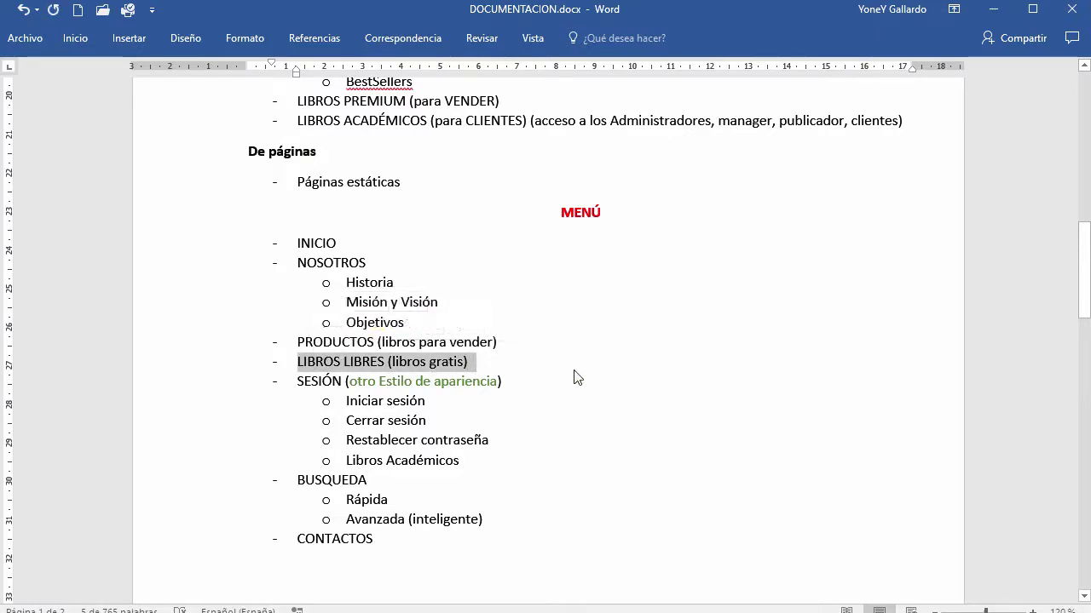
{"action": "key", "text": "Delete"}
{"action": "key", "text": "Up"}
{"action": "key", "text": "Return"}
{"action": "key", "text": "Up"}
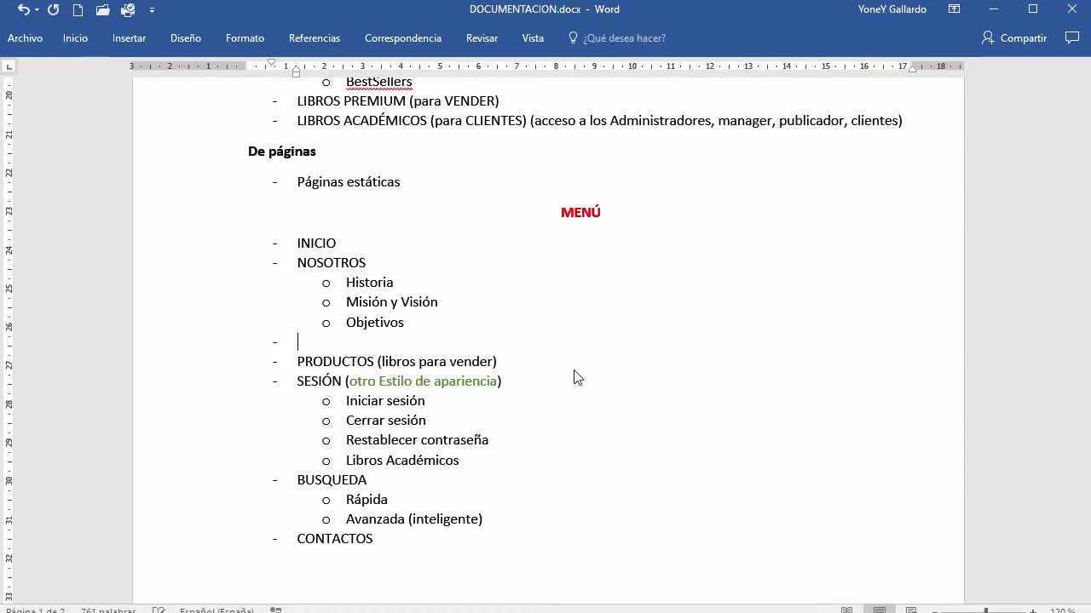
{"action": "key", "text": "ctrl+v"}
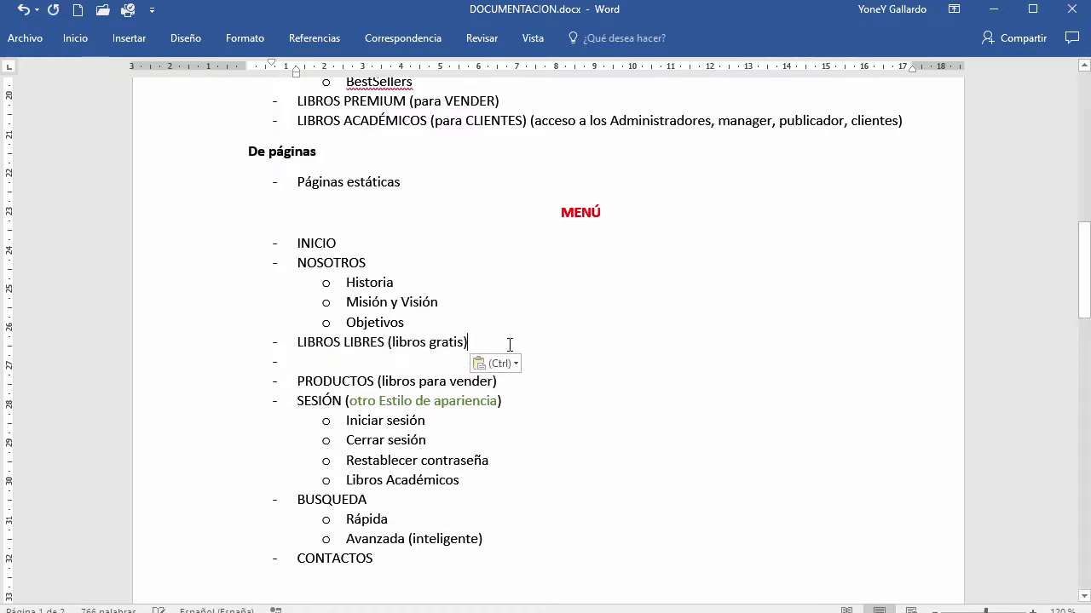
{"action": "key", "text": "Delete"}
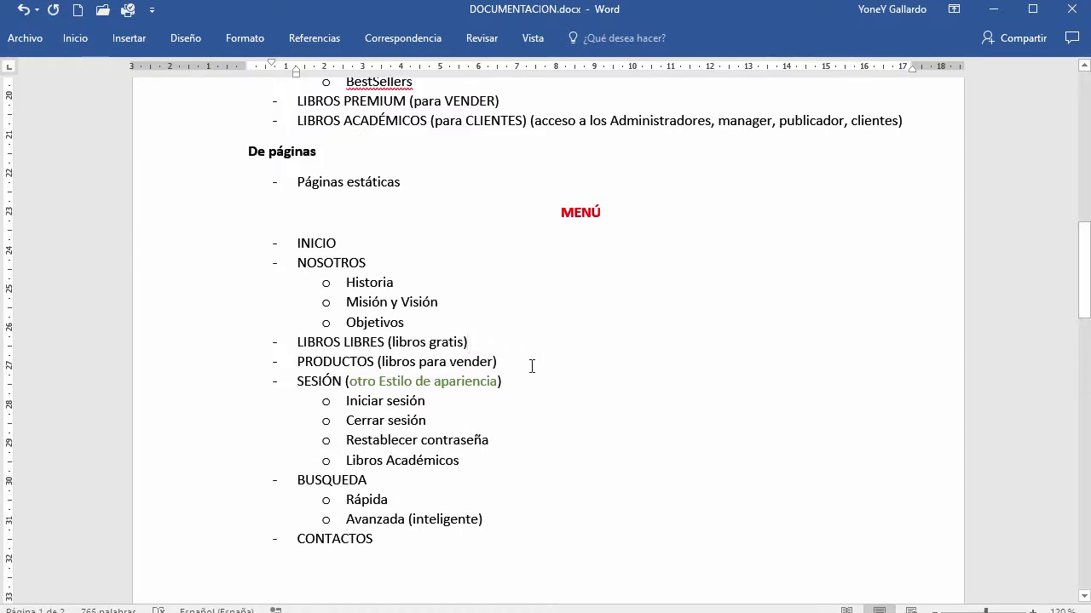